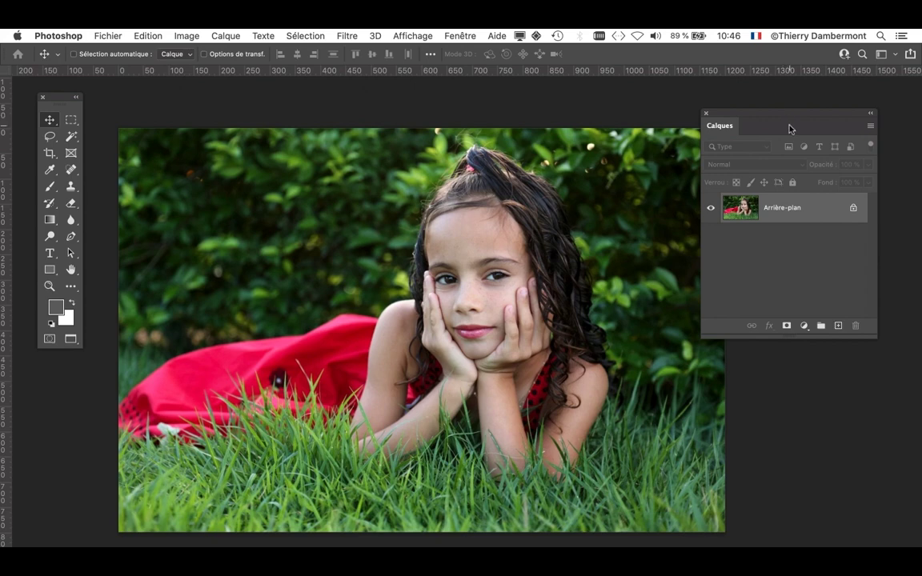
# - Reposition the Layers panel and the toolbox, and activate the Dodge tool (Outil Densité -)
pyautogui.moveTo(761, 117); pyautogui.dragTo(757, 121)
pyautogui.moveTo(46, 96); pyautogui.dragTo(83, 96)
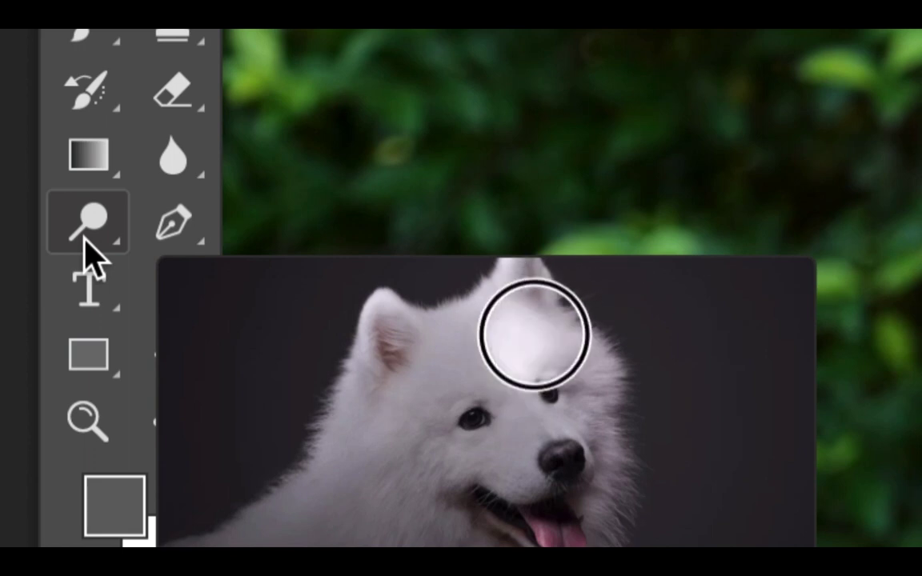
pyautogui.rightClick(85, 240)
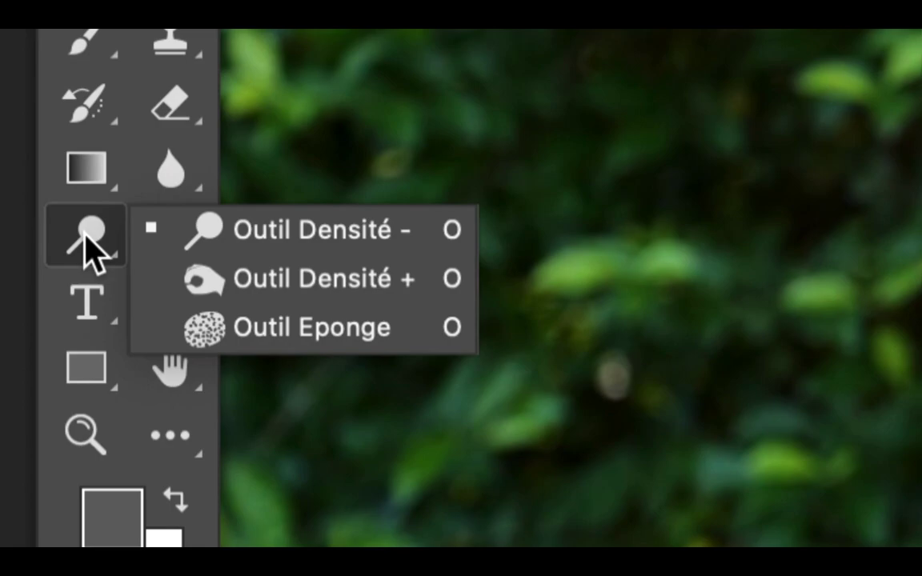
pyautogui.click(74, 226)
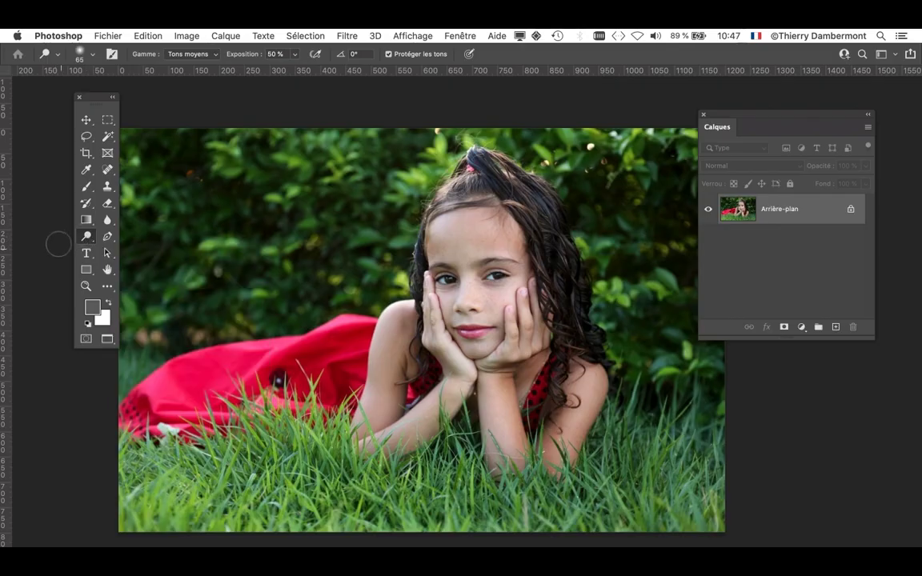
# - Switch to Firefox and search Google for "dodge and burn" in a new tab
pyautogui.click(17, 437)
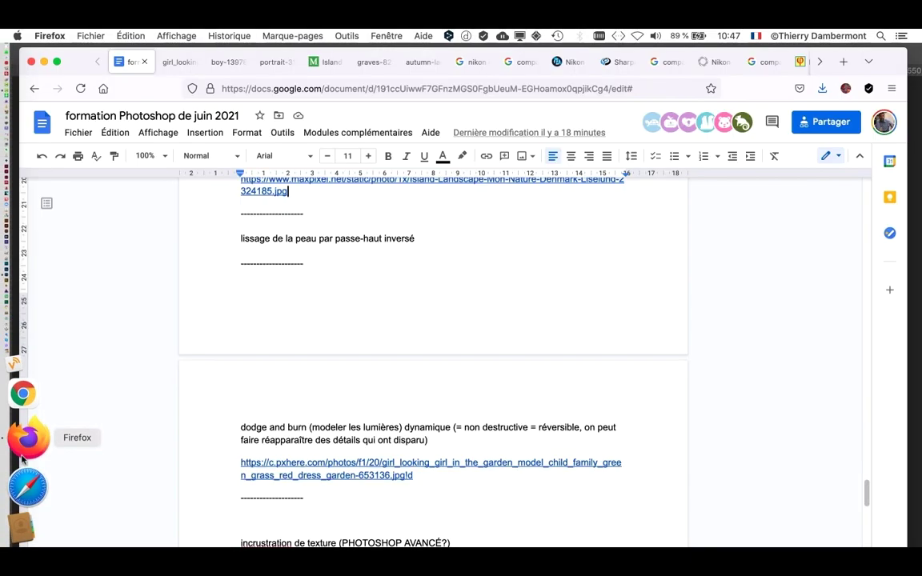
pyautogui.click(843, 61)
pyautogui.click(313, 270)
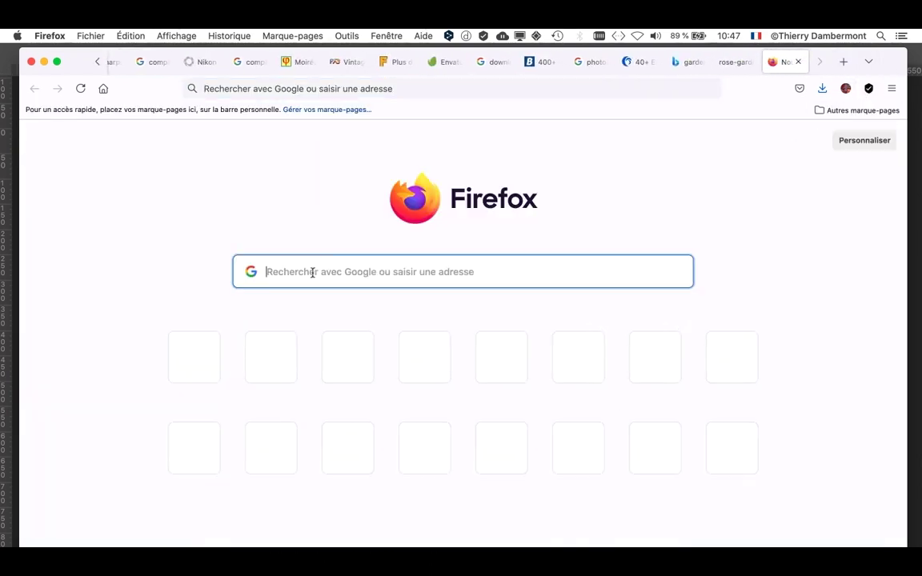
pyautogui.write('dodge and')
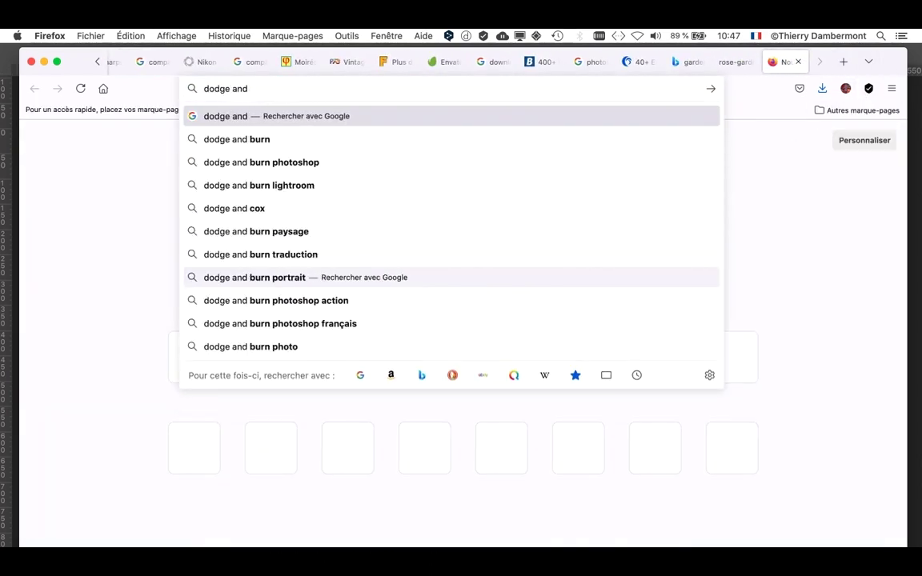
pyautogui.write(' burn')
pyautogui.press('Return')
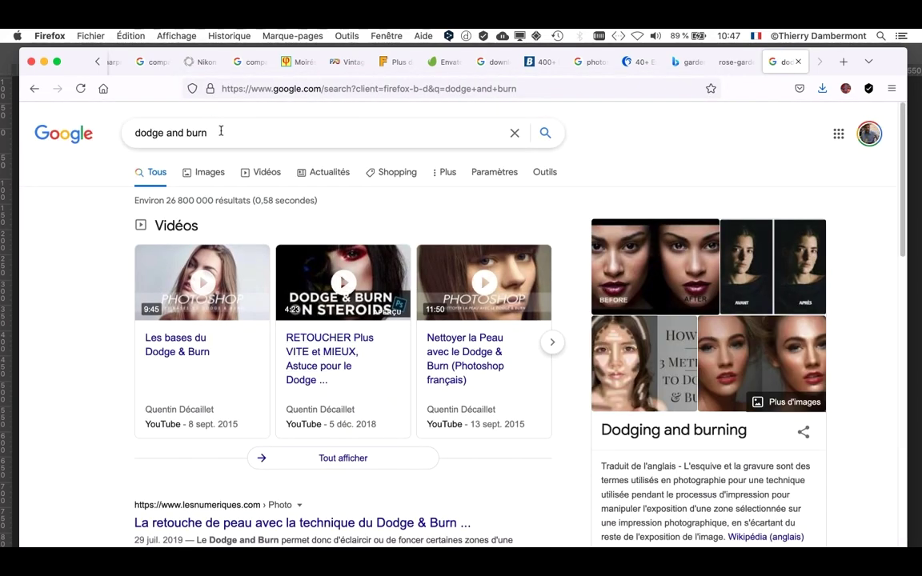
# - Refine the search to "dodge and burn wikipedia" and open the "Dodging and burning" Wikipedia article in a new tab
pyautogui.click(199, 120)
pyautogui.write('wikipedia')
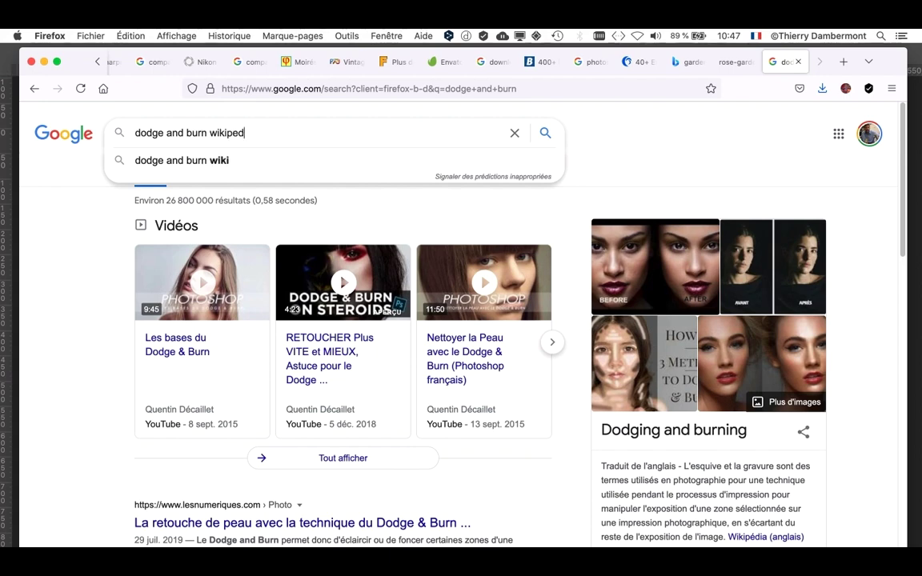
pyautogui.press('Return')
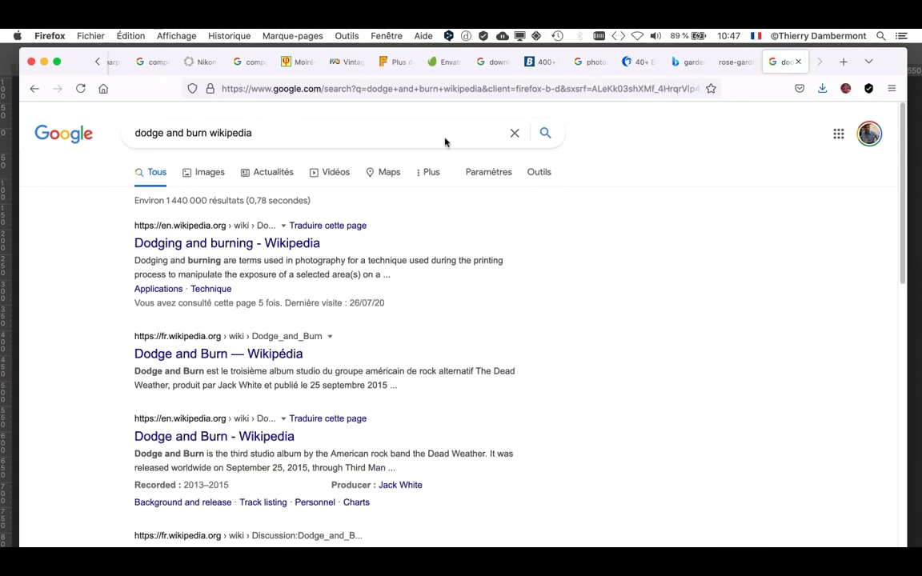
pyautogui.click(270, 244)
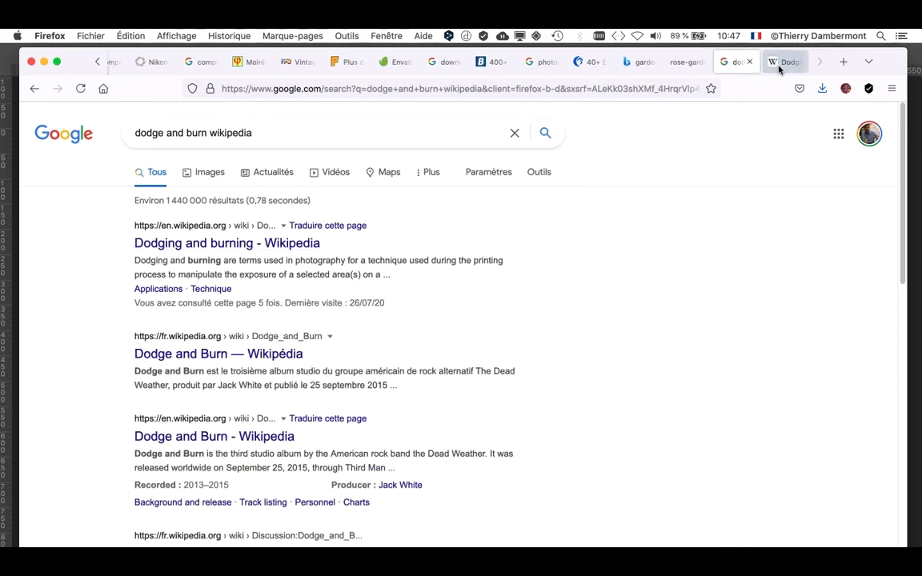
# - Open the article's burning and dodging darkroom diagrams in separate tabs and examine both
pyautogui.scroll(-15, 720, 384)
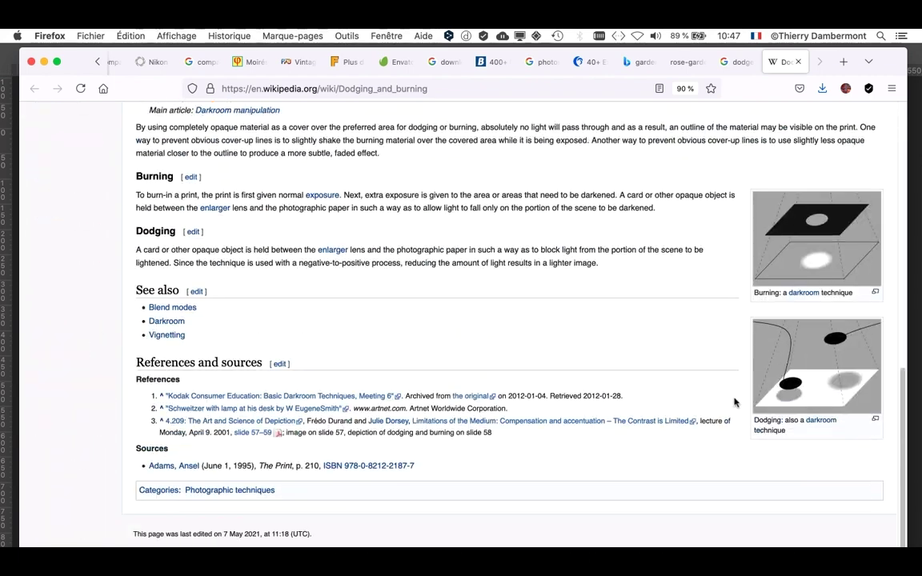
pyautogui.keyDown('super'); pyautogui.click(832, 248); pyautogui.keyUp('super')
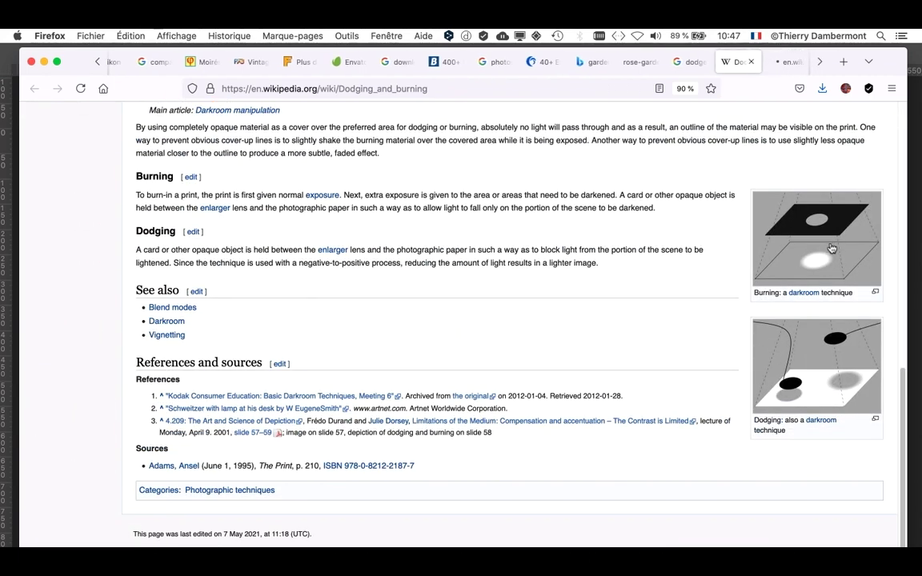
pyautogui.keyDown('super'); pyautogui.click(824, 364); pyautogui.keyUp('super')
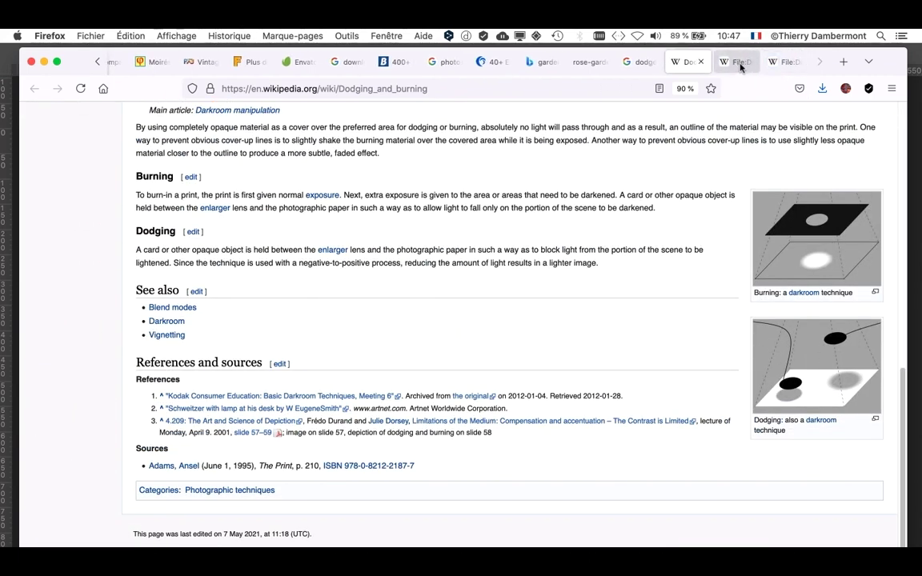
pyautogui.click(729, 63)
pyautogui.click(780, 61)
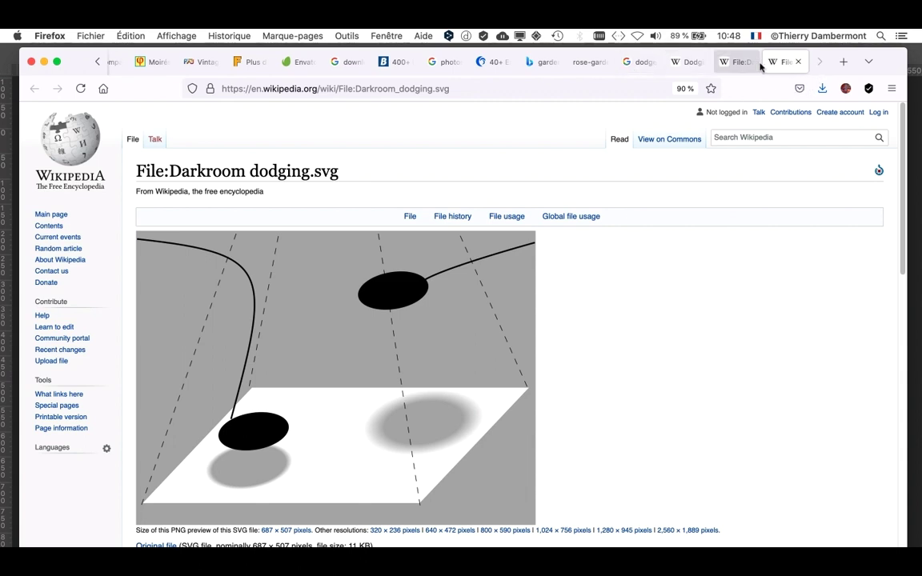
pyautogui.click(735, 62)
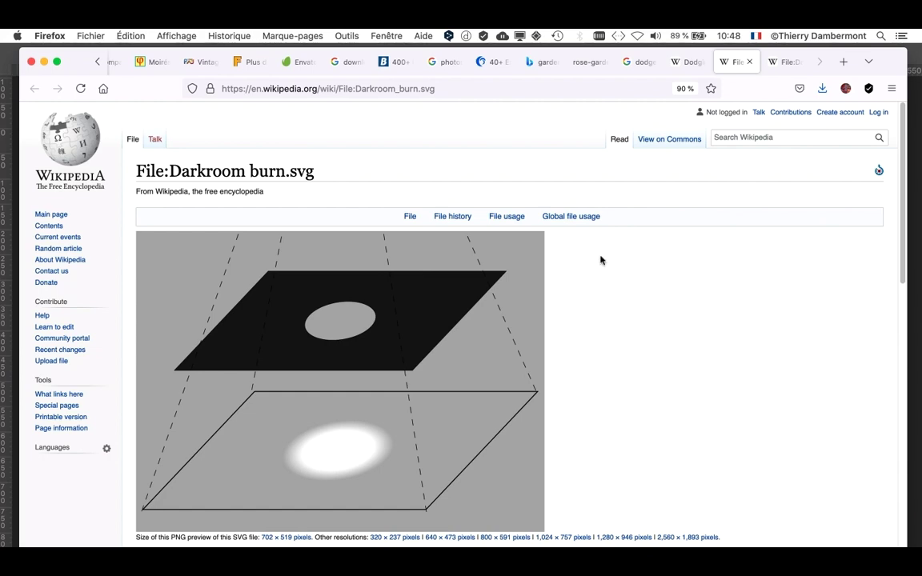
# - Return to Photoshop and select the Burn tool (Outil Densité +)
pyautogui.press('super+Tab')
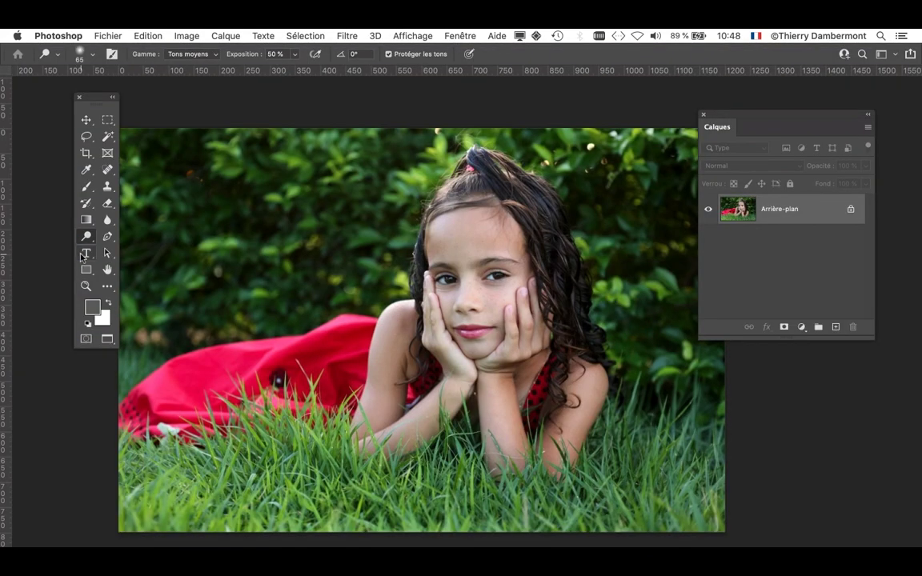
pyautogui.rightClick(90, 238)
pyautogui.click(106, 248)
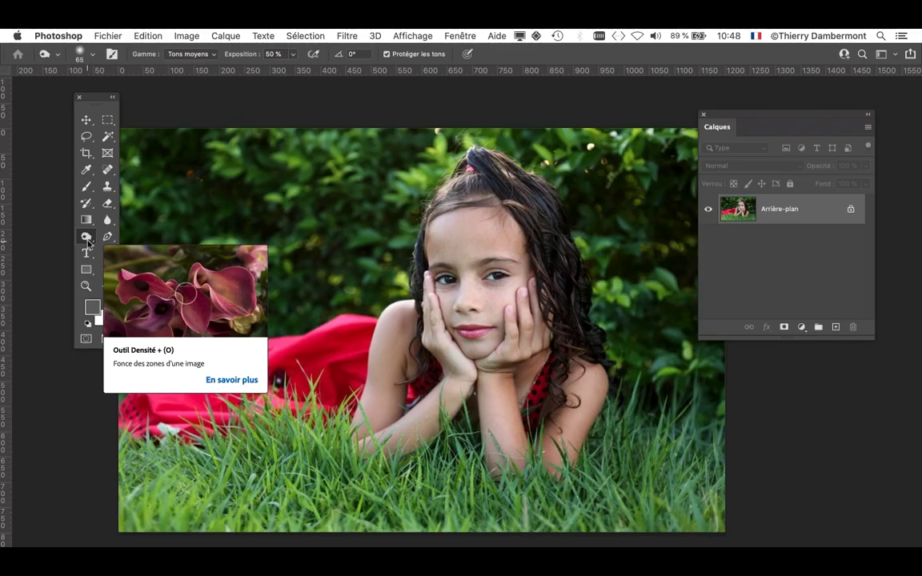
# - Switch to Firefox, minimize the window with the darkroom burn diagram, and return to Photoshop
pyautogui.press('super+Tab')
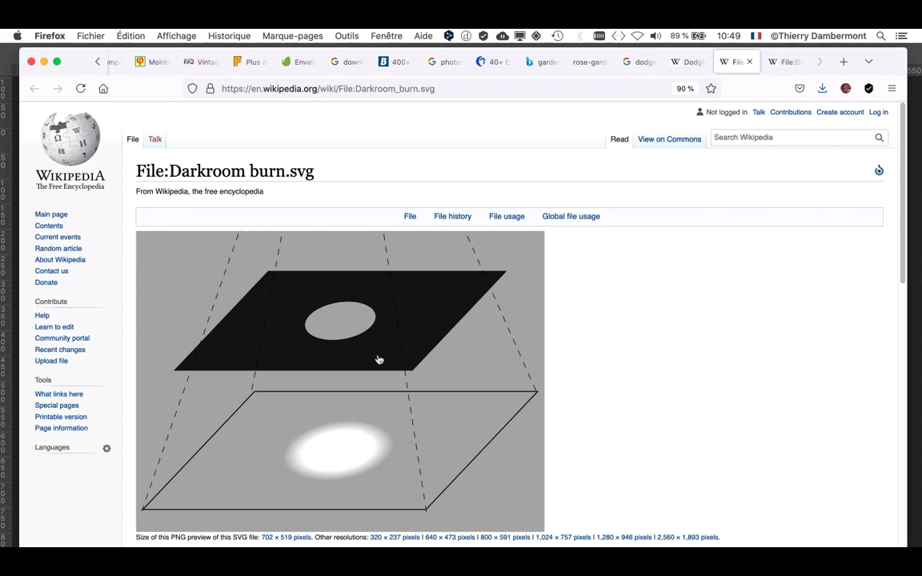
pyautogui.click(44, 62)
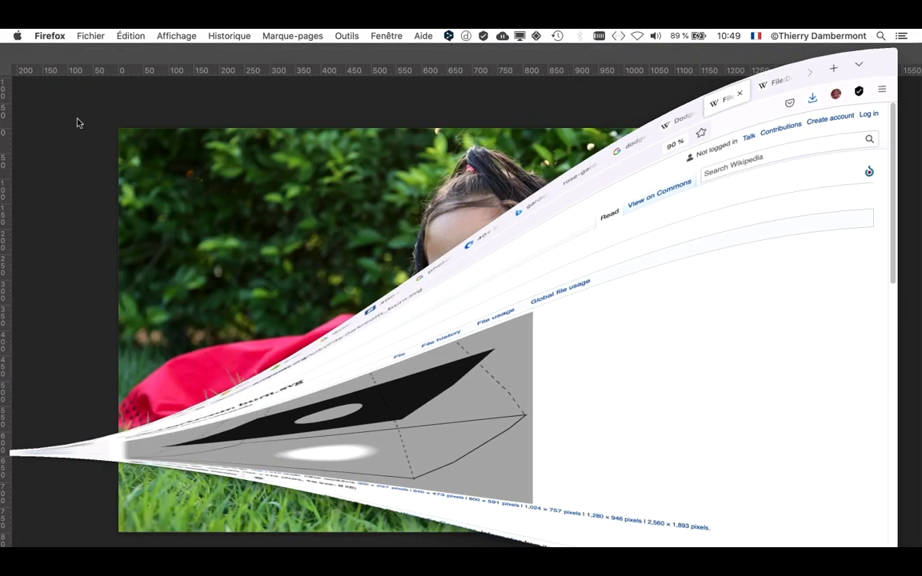
pyautogui.click(749, 269)
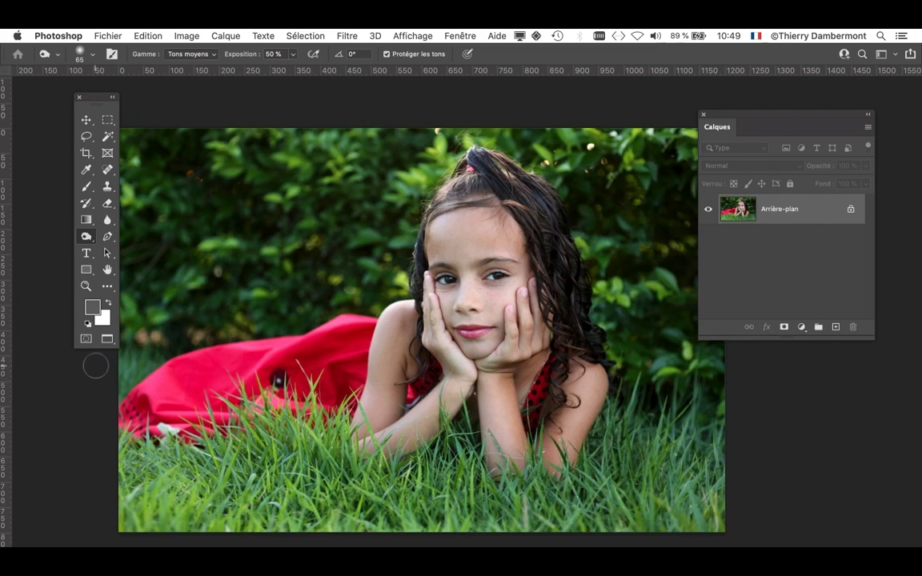
# - Activate the Type tool in Photoshop, and bring the minimized Firefox window back
pyautogui.click(86, 254)
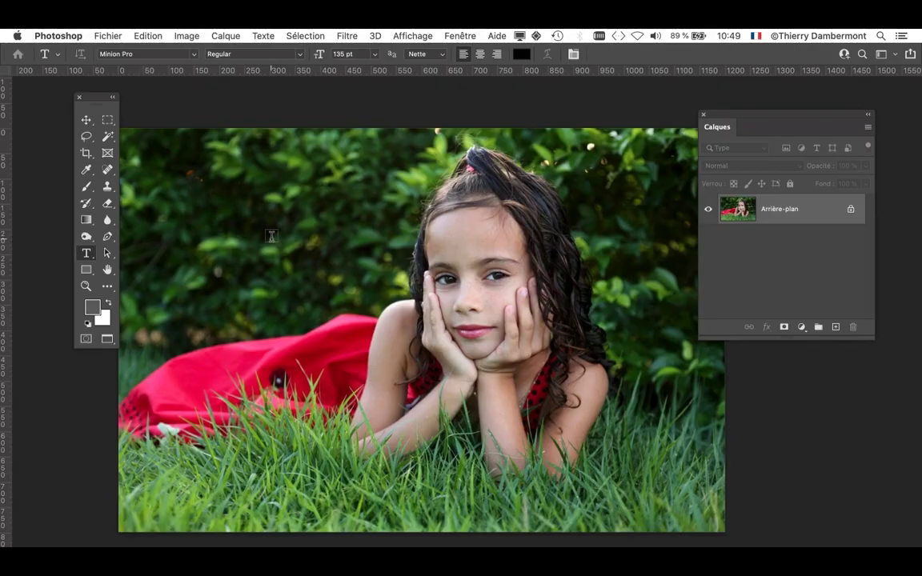
pyautogui.press('super+Tab')
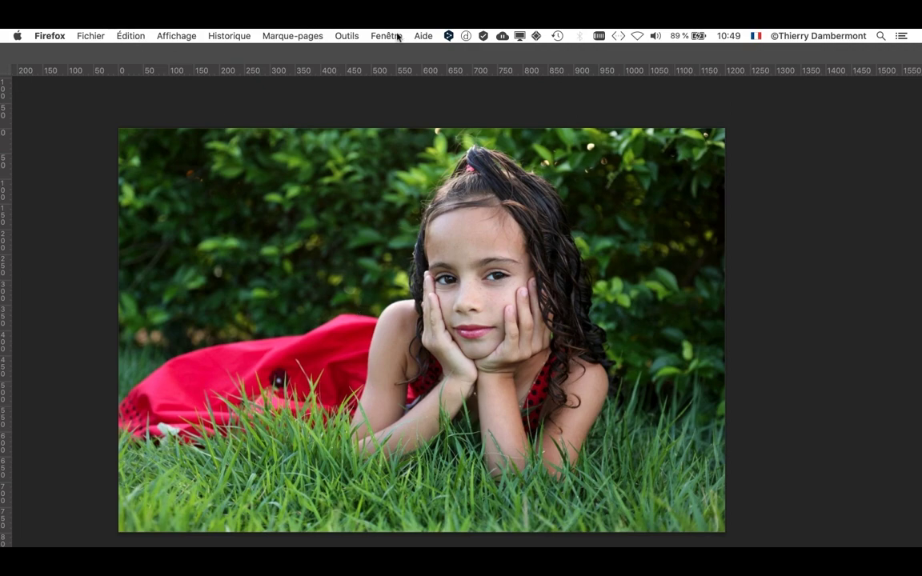
pyautogui.click(389, 35)
pyautogui.click(401, 75)
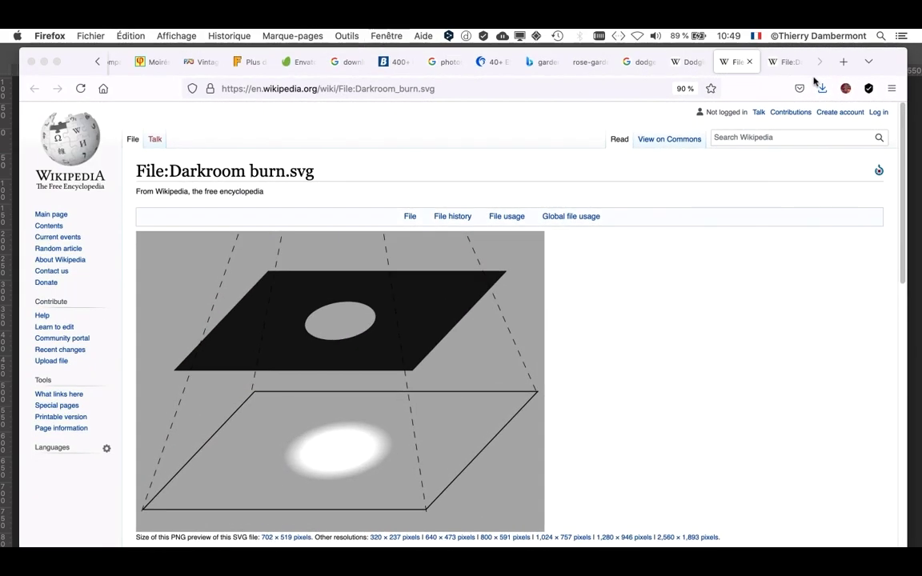
# - Search for "composteur typographique" in a new tab and open the first image of a hand-held composing stick
pyautogui.click(844, 63)
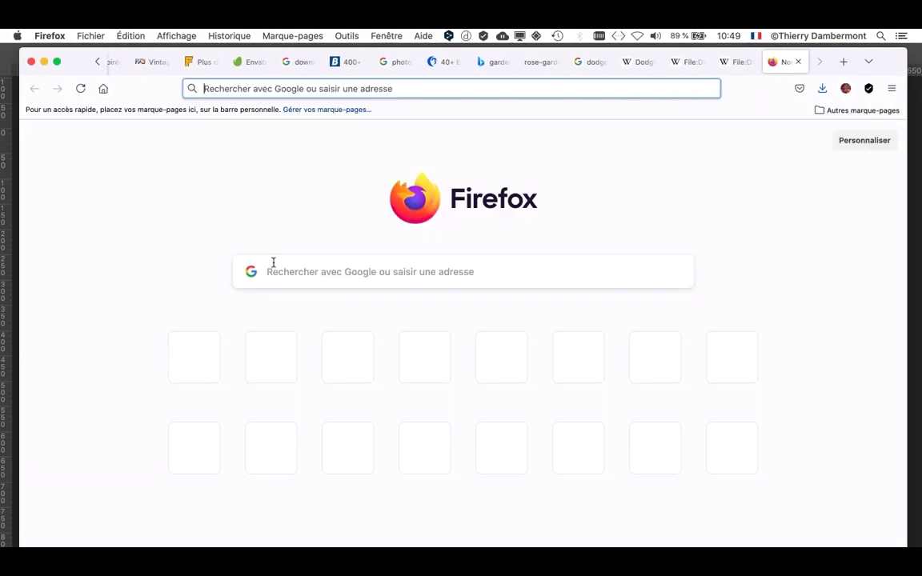
pyautogui.write('com')
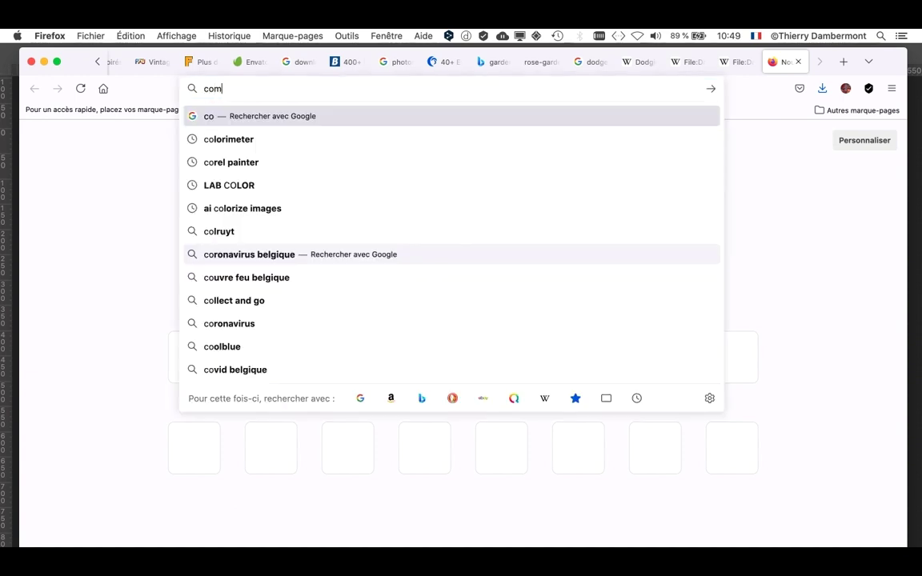
pyautogui.write('posteur')
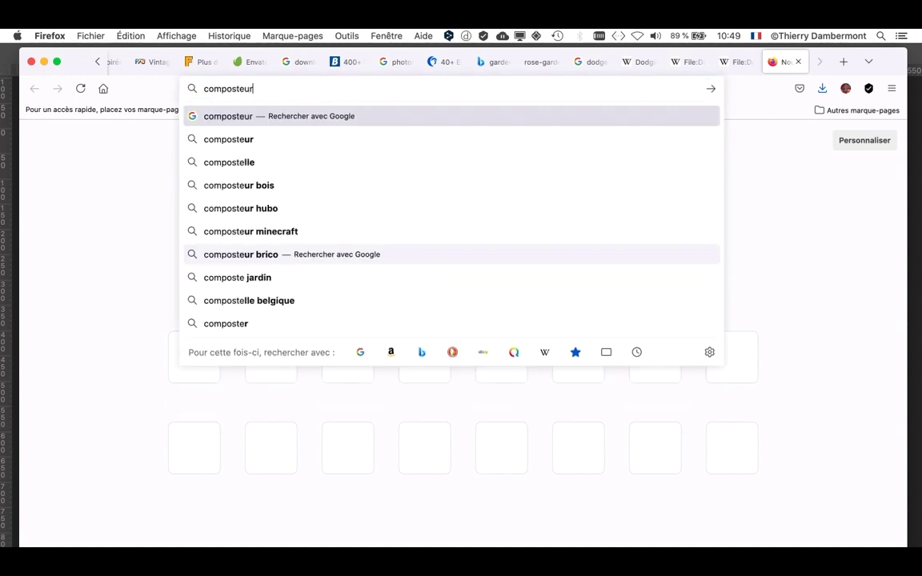
pyautogui.write(' typographique')
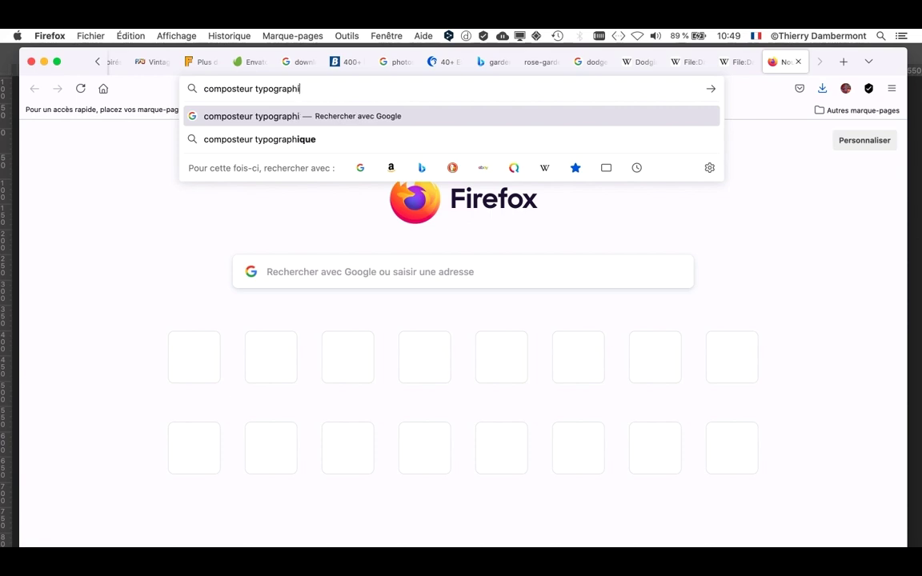
pyautogui.press('Return')
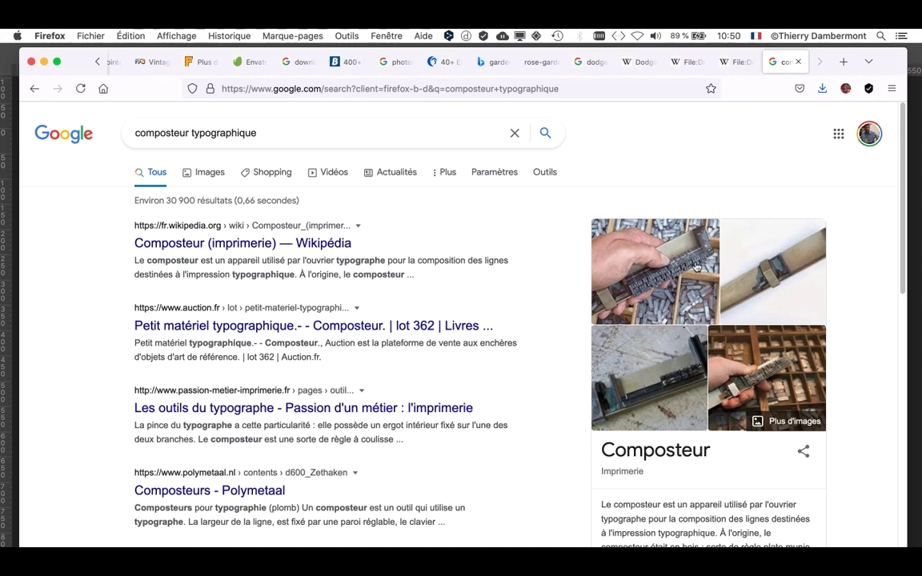
pyautogui.click(625, 240)
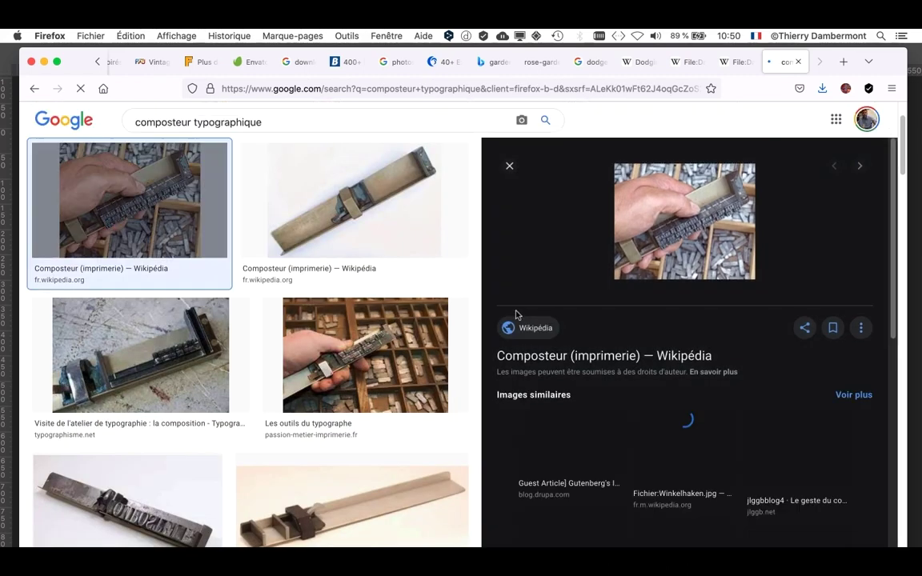
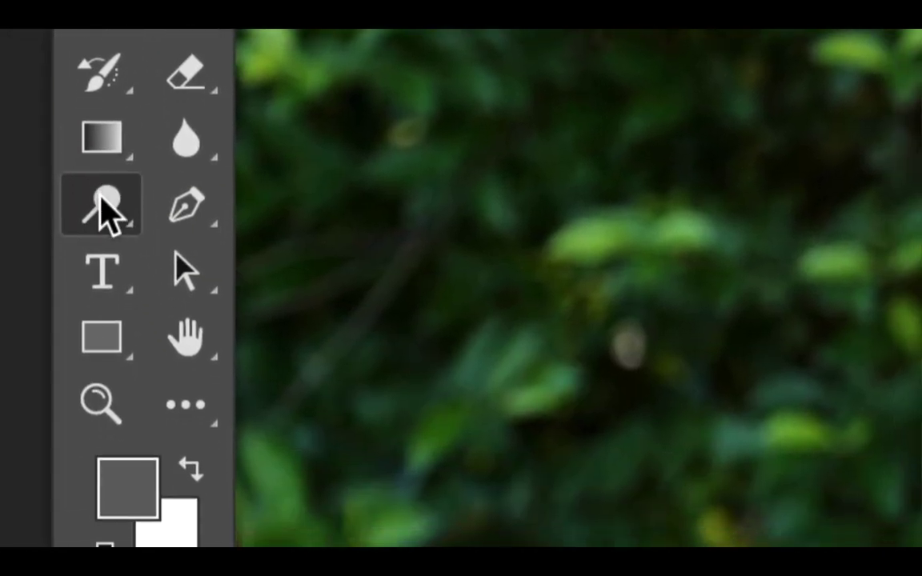
# - Activate the Dodge tool in Photoshop and set its tonal range to highlights (Tons clairs)
pyautogui.click(103, 206)
pyautogui.click(189, 201)
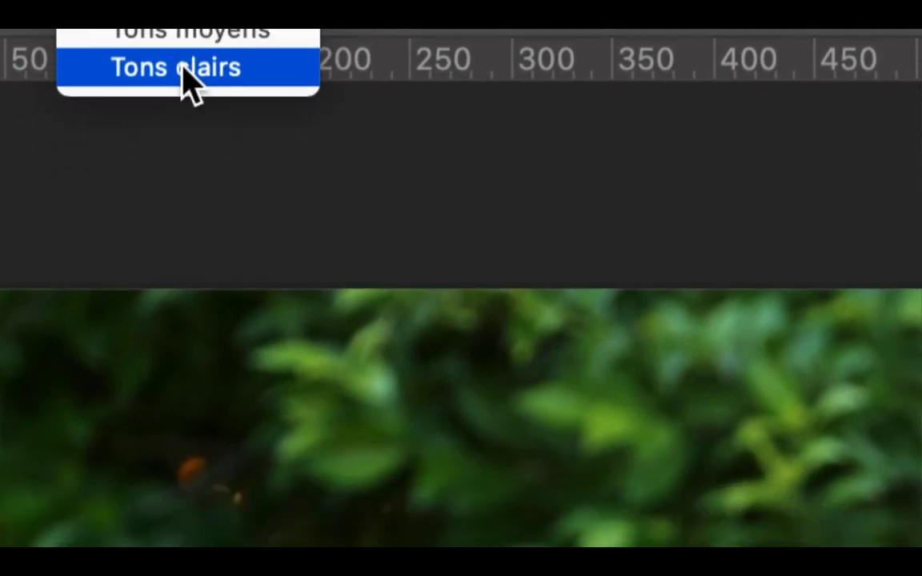
pyautogui.click(181, 103)
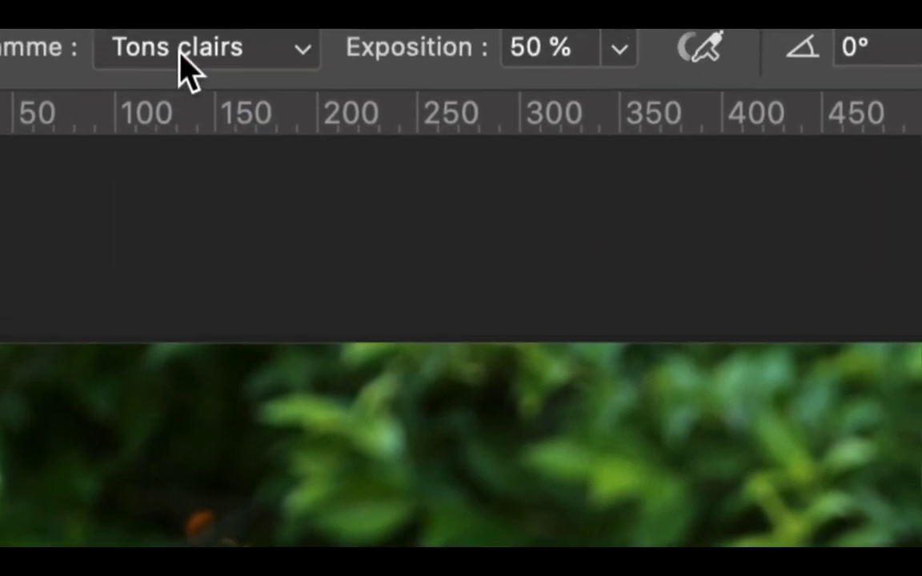
pyautogui.click(180, 68)
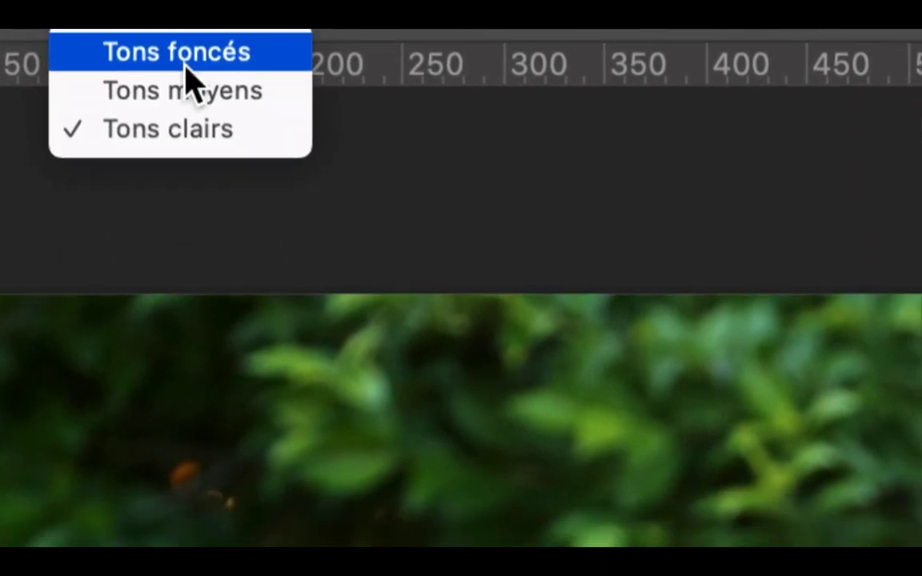
pyautogui.click(186, 81)
pyautogui.click(180, 61)
pyautogui.click(184, 56)
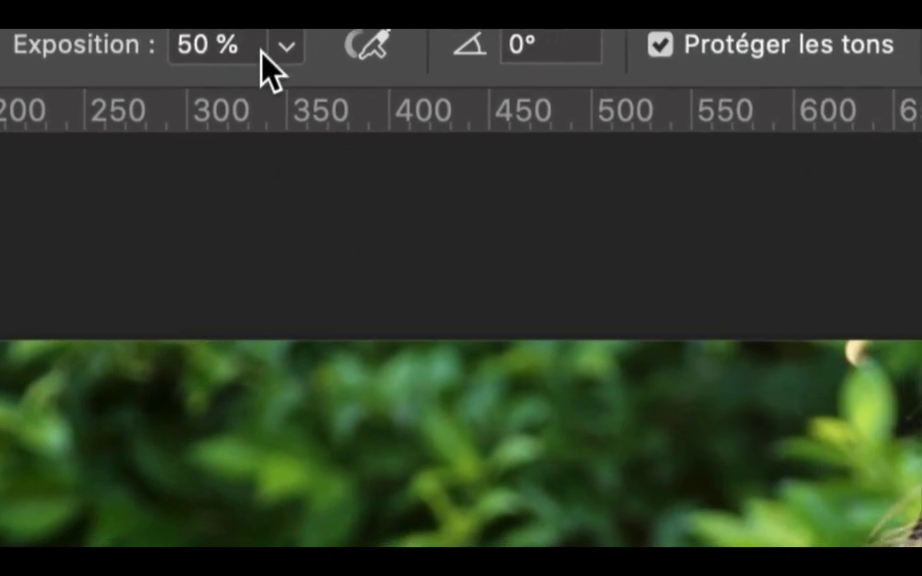
# - Set the Dodge tool's exposure to 20%
pyautogui.moveTo(570, 33); pyautogui.dragTo(543, 33)
pyautogui.moveTo(254, 52); pyautogui.dragTo(194, 49)
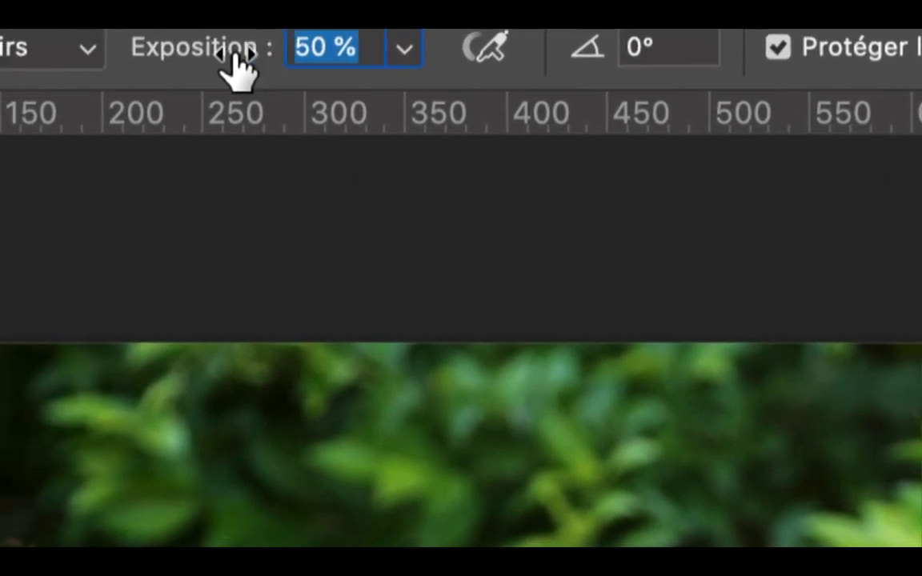
pyautogui.write('20')
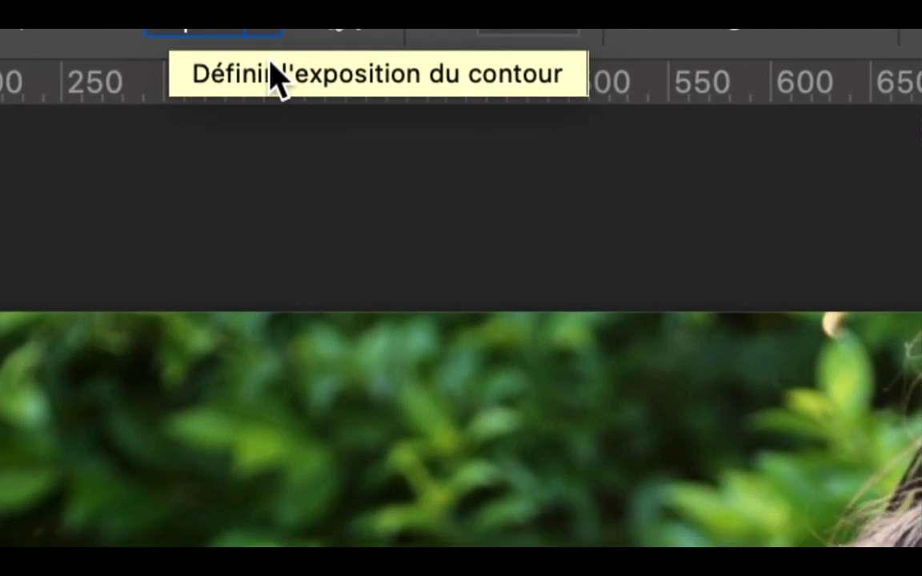
pyautogui.press('Tab')
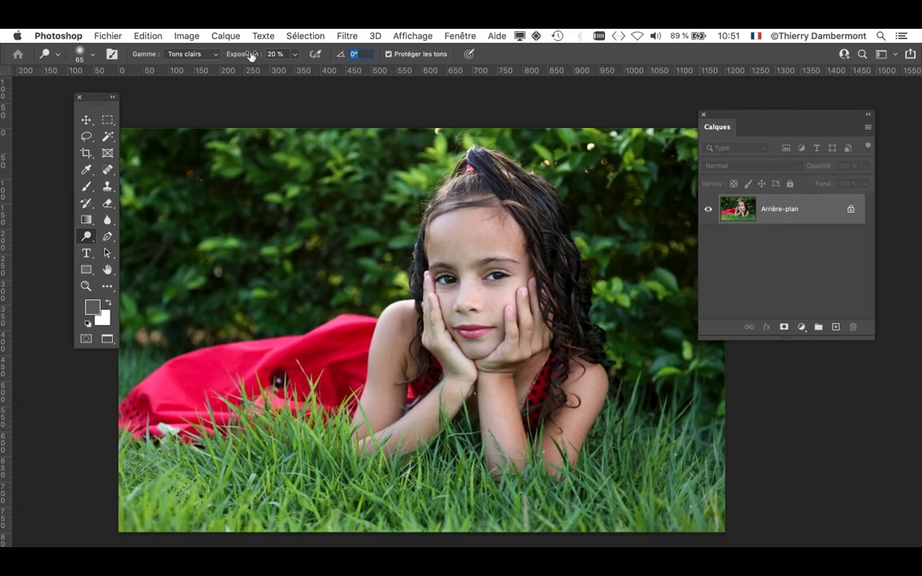
# - Lighten the highlights of the foliage and grass around the girl with Dodge strokes at brush size 300
pyautogui.moveTo(347, 215)
pyautogui.mouseDown()
pyautogui.moveTo(448, 241)
pyautogui.moveTo(469, 234)
pyautogui.mouseUp()
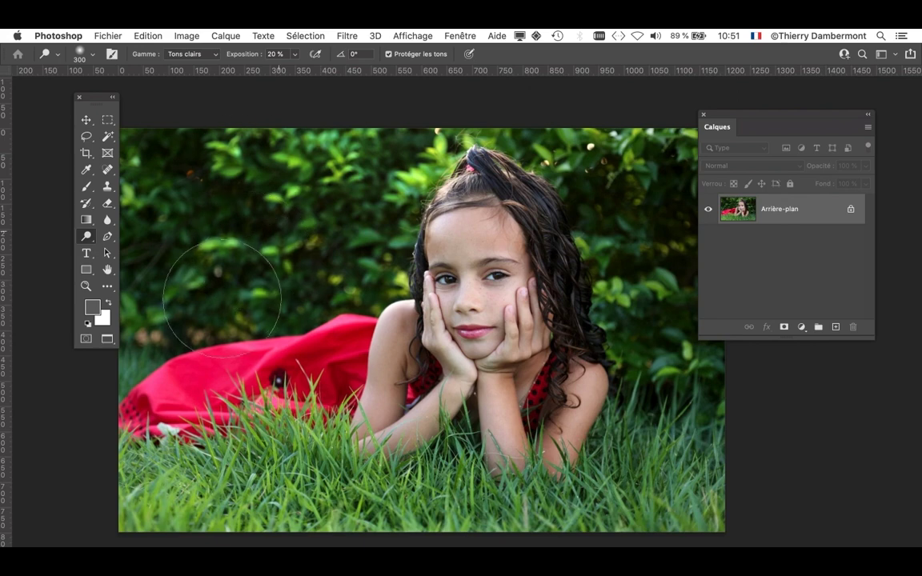
pyautogui.moveTo(99, 103); pyautogui.dragTo(57, 96)
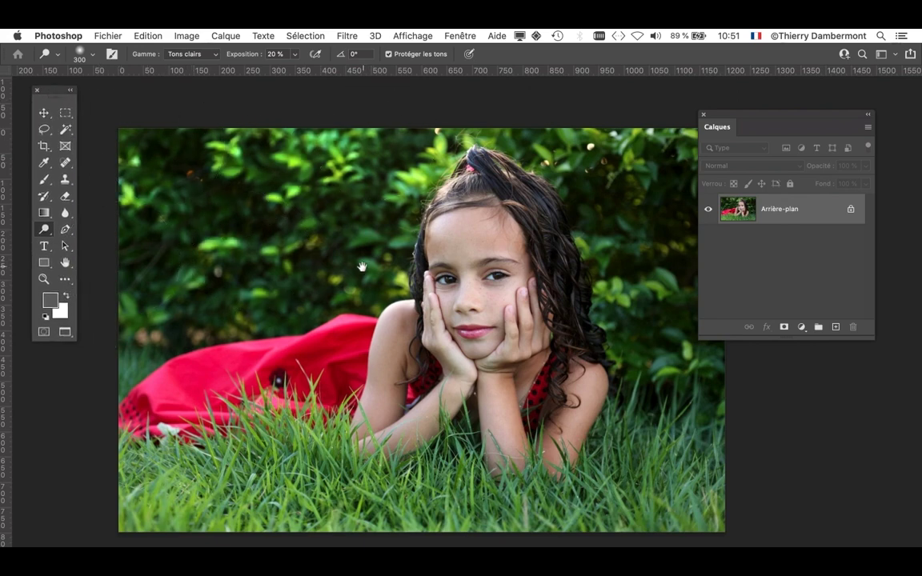
pyautogui.hscroll(5, 376, 140)
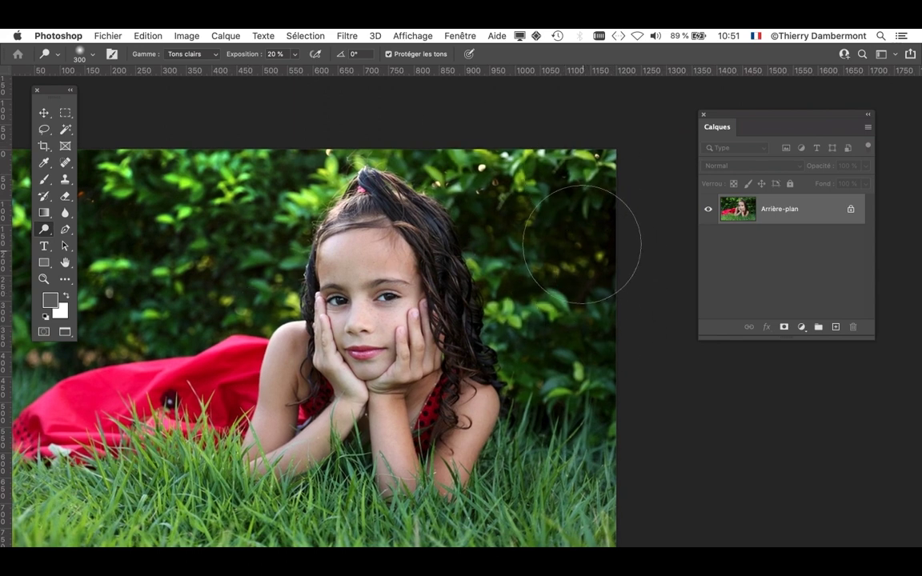
pyautogui.moveTo(219, 216); pyautogui.dragTo(334, 142)
pyautogui.moveTo(160, 406)
pyautogui.mouseDown()
pyautogui.moveTo(354, 398)
pyautogui.moveTo(522, 415)
pyautogui.moveTo(676, 404)
pyautogui.mouseUp()
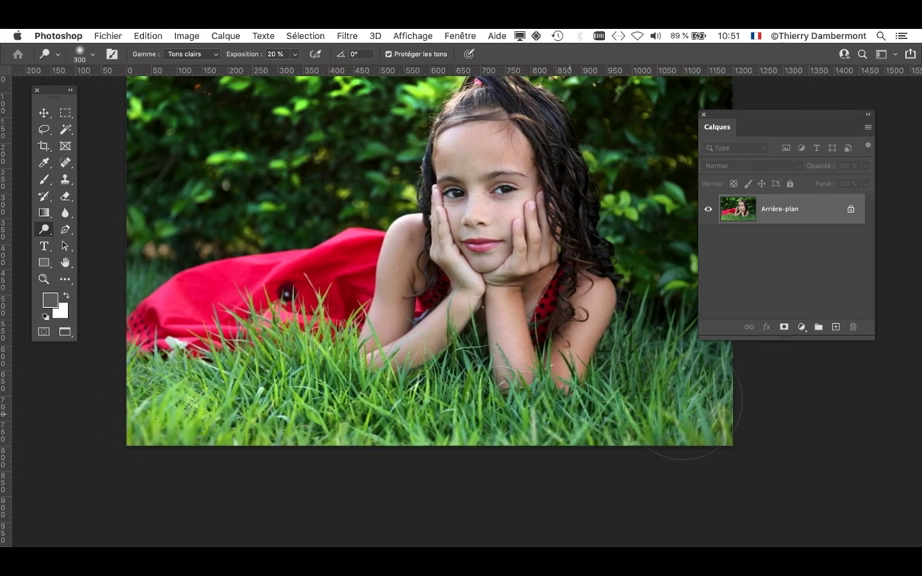
pyautogui.moveTo(524, 429); pyautogui.dragTo(349, 364)
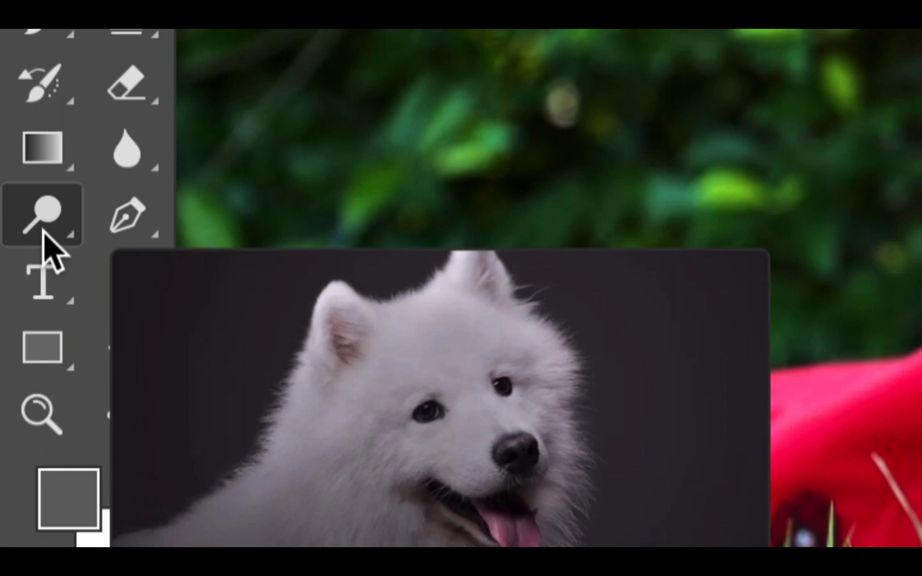
# - Activate the Burn tool (Densité +) with its range set to shadows (Tons foncés) and exposure at 20%
pyautogui.click(44, 248)
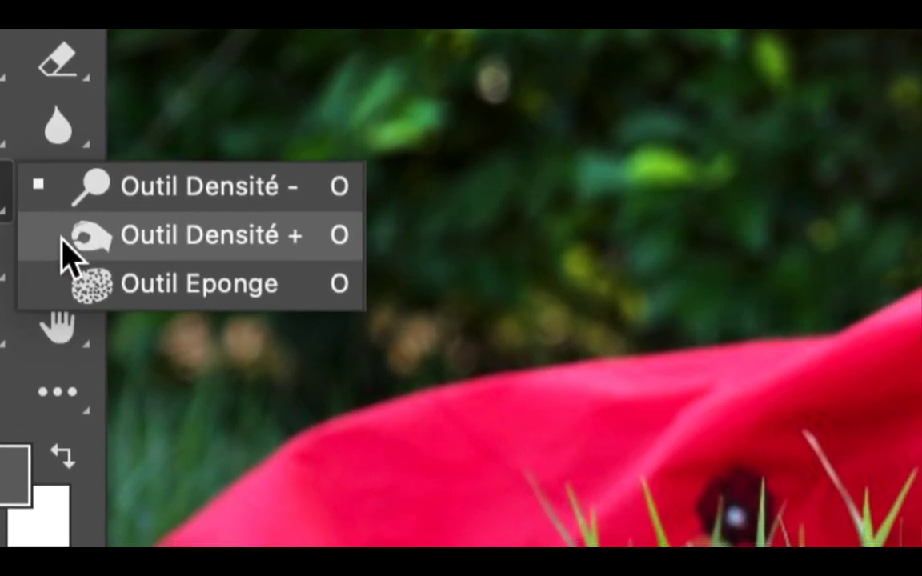
pyautogui.click(64, 240)
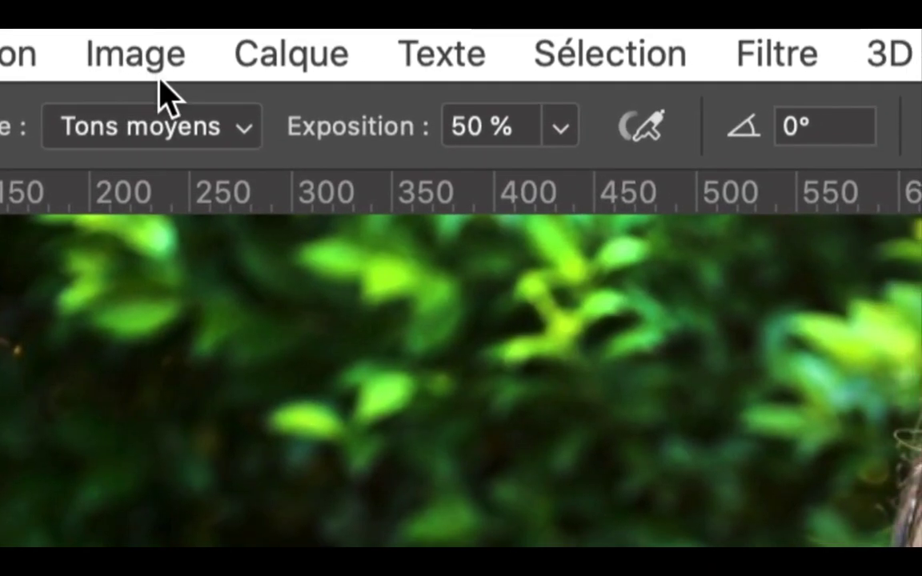
pyautogui.click(224, 104)
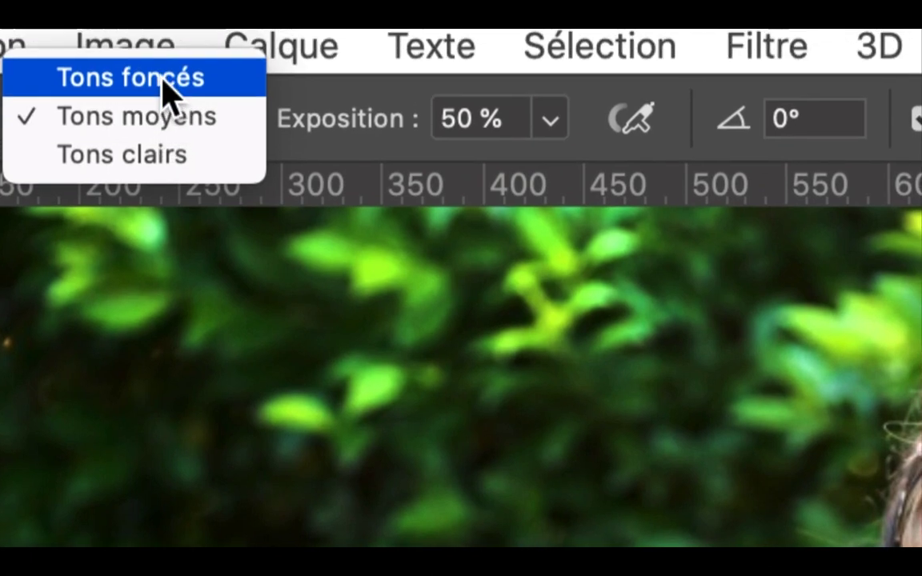
pyautogui.click(164, 80)
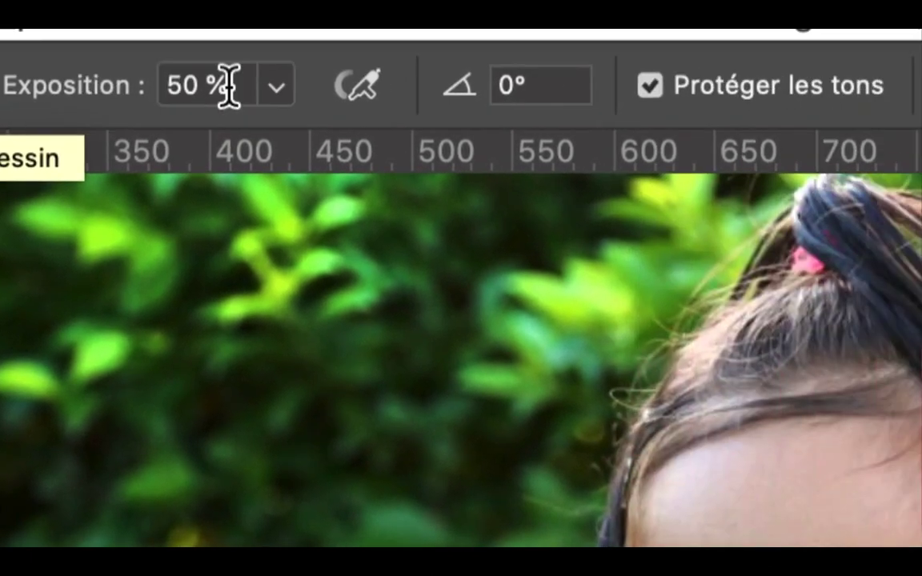
pyautogui.click(535, 82)
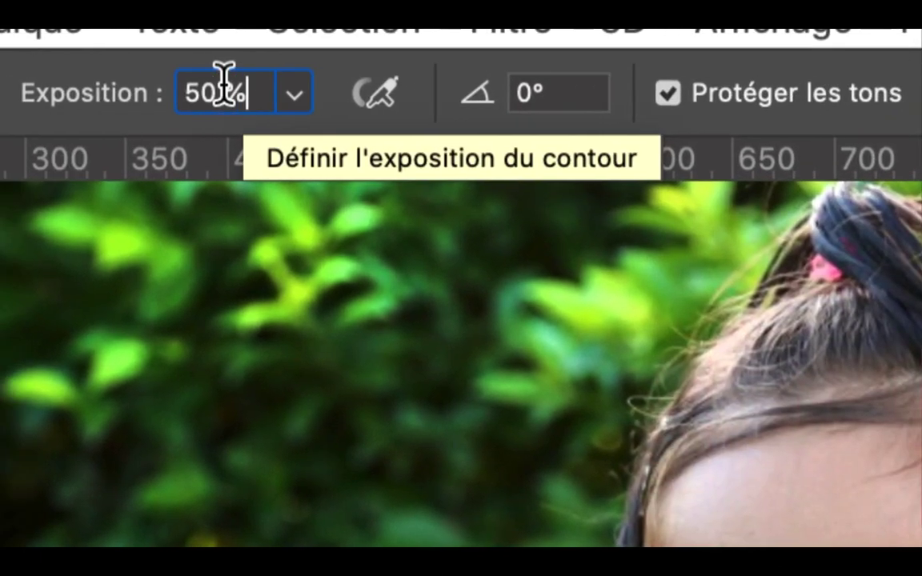
pyautogui.write('20')
pyautogui.press('Tab')
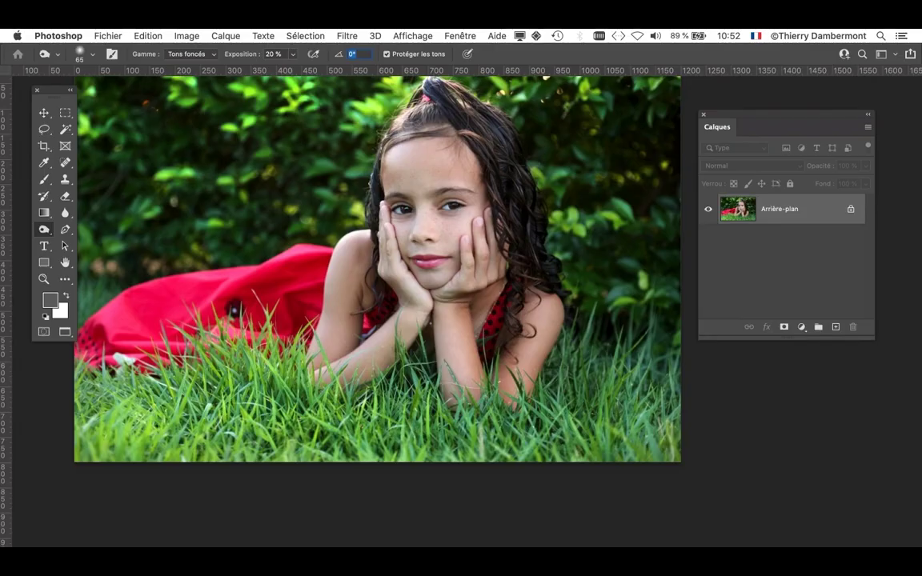
# - Darken the shadows of the grass and foliage around the girl with Burn strokes at brush size 359
pyautogui.moveTo(270, 407); pyautogui.dragTo(372, 413)
pyautogui.moveTo(168, 417); pyautogui.dragTo(206, 414)
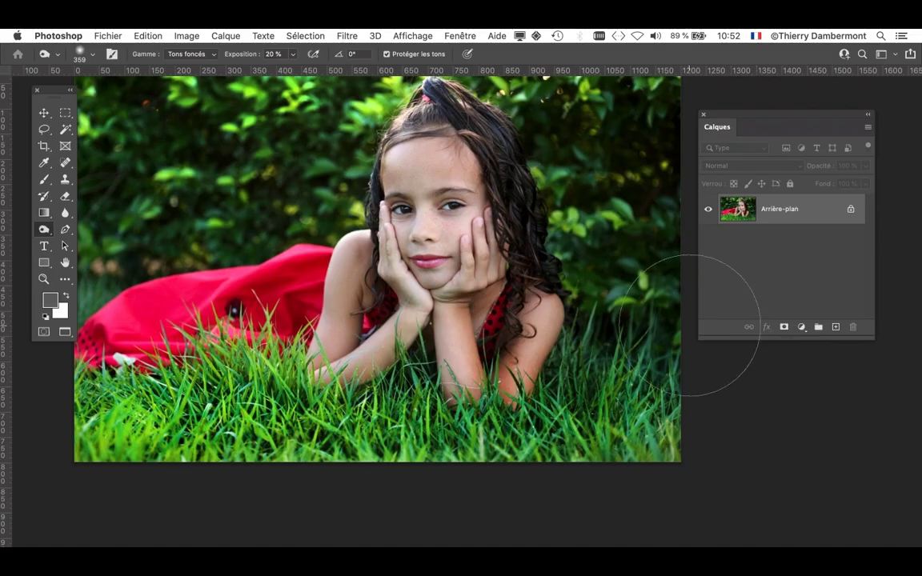
pyautogui.scroll(3, 659, 328)
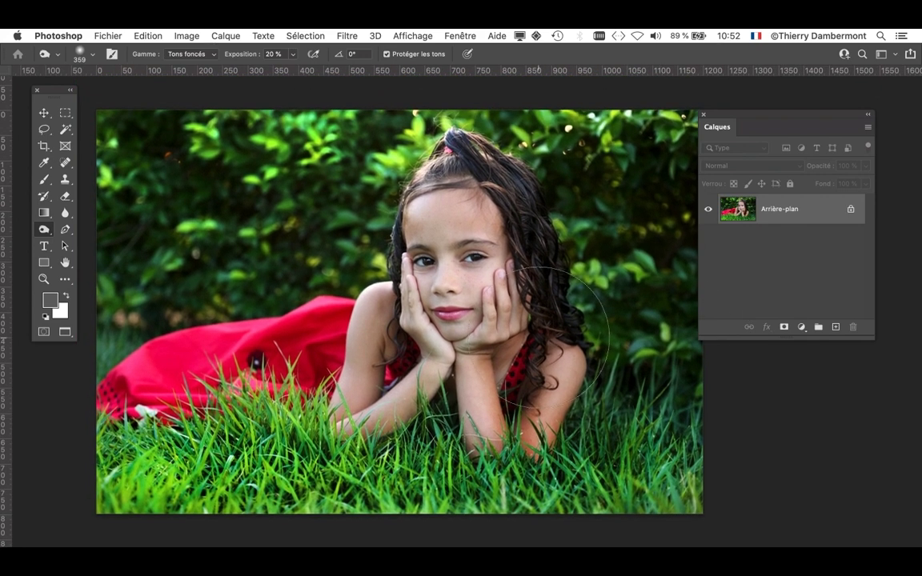
pyautogui.scroll(1, 536, 332)
pyautogui.moveTo(513, 356); pyautogui.dragTo(442, 359)
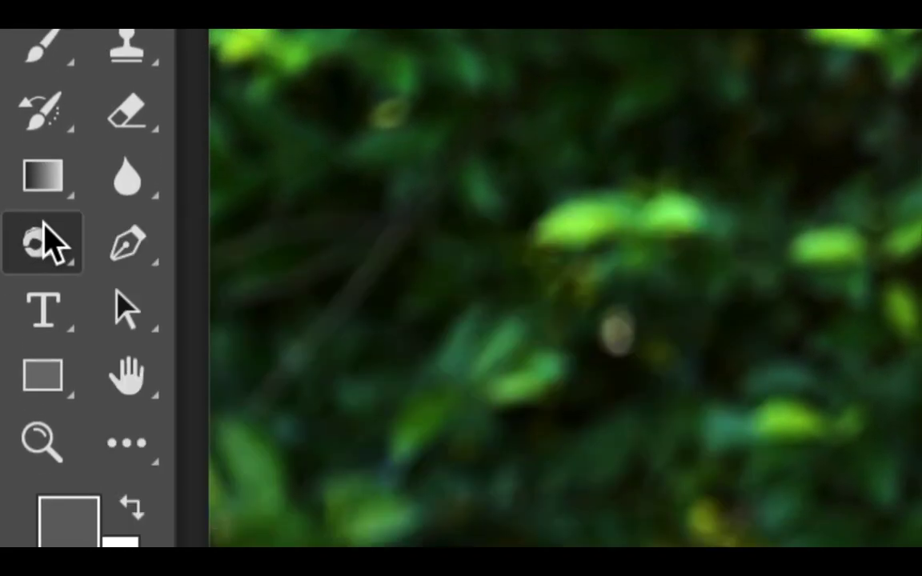
# - Return to the Dodge tool (Densité -) and set its range to shadows (Tons foncés)
pyautogui.rightClick(51, 260)
pyautogui.click(115, 276)
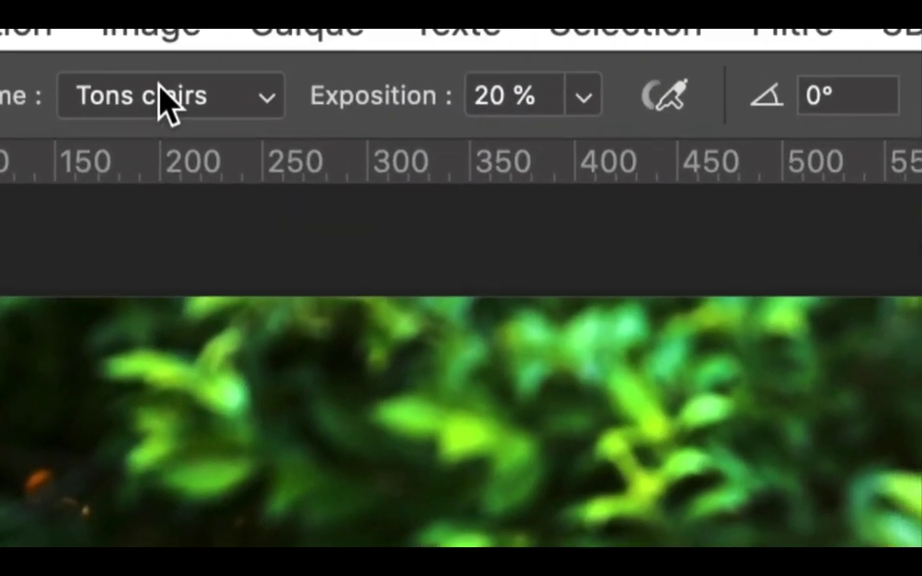
pyautogui.click(164, 100)
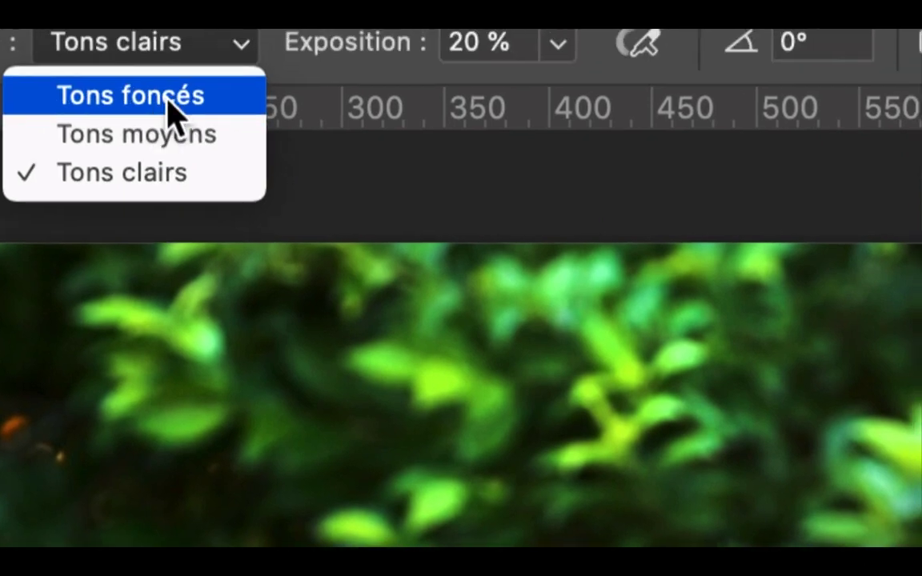
pyautogui.click(172, 108)
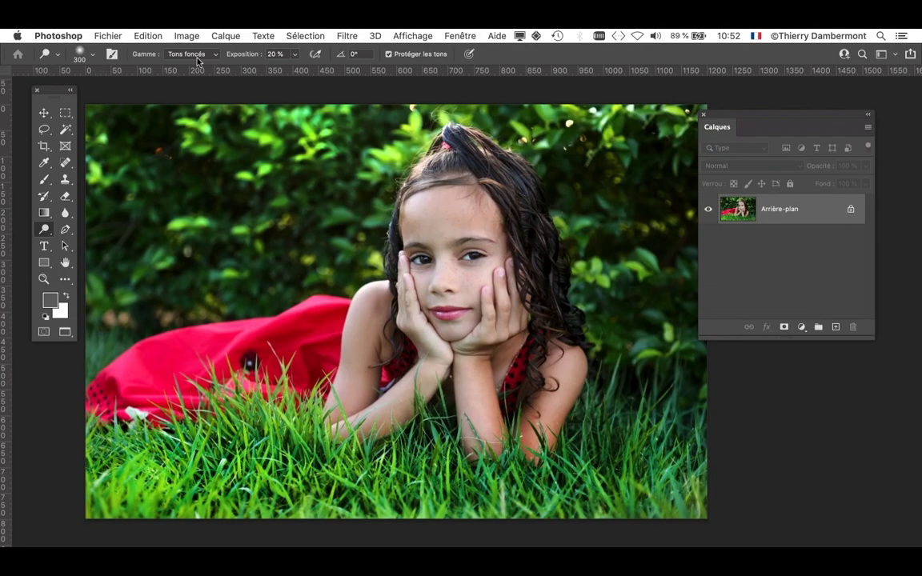
# - Lighten the dark tones of the girl's hair with Dodge strokes at brush size 151
pyautogui.press('super+plus')
pyautogui.moveTo(588, 272)
pyautogui.mouseDown()
pyautogui.moveTo(532, 276)
pyautogui.moveTo(492, 296)
pyautogui.mouseUp()
pyautogui.moveTo(549, 308); pyautogui.dragTo(520, 310)
pyautogui.moveTo(491, 174)
pyautogui.mouseDown()
pyautogui.moveTo(561, 399)
pyautogui.moveTo(506, 173)
pyautogui.moveTo(560, 387)
pyautogui.moveTo(528, 240)
pyautogui.moveTo(489, 133)
pyautogui.moveTo(497, 190)
pyautogui.moveTo(560, 342)
pyautogui.moveTo(523, 208)
pyautogui.mouseUp()
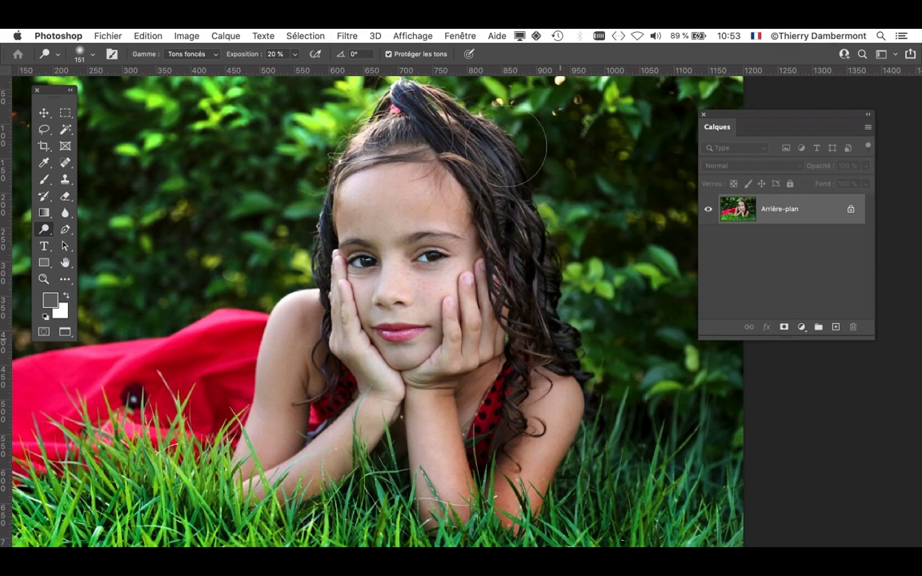
pyautogui.scroll(3, 524, 210)
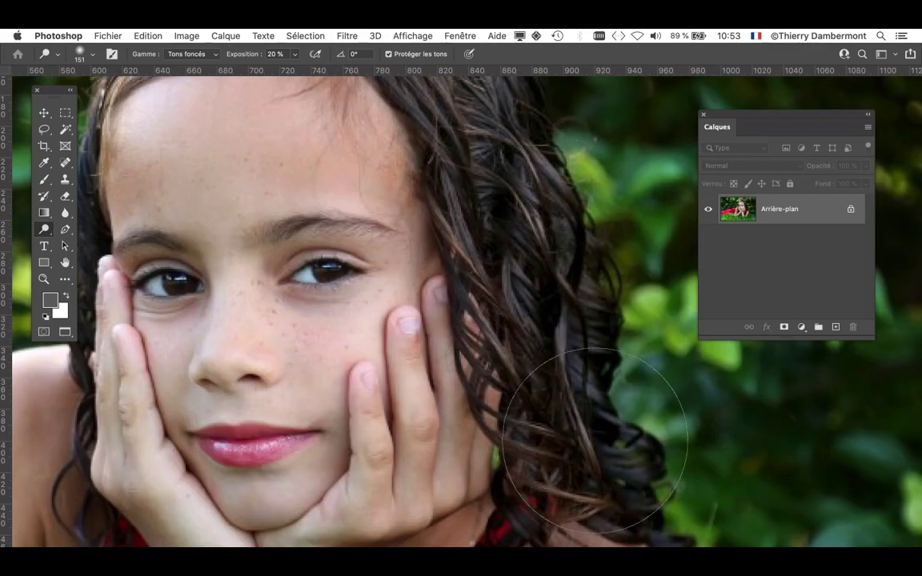
pyautogui.scroll(3, 525, 226)
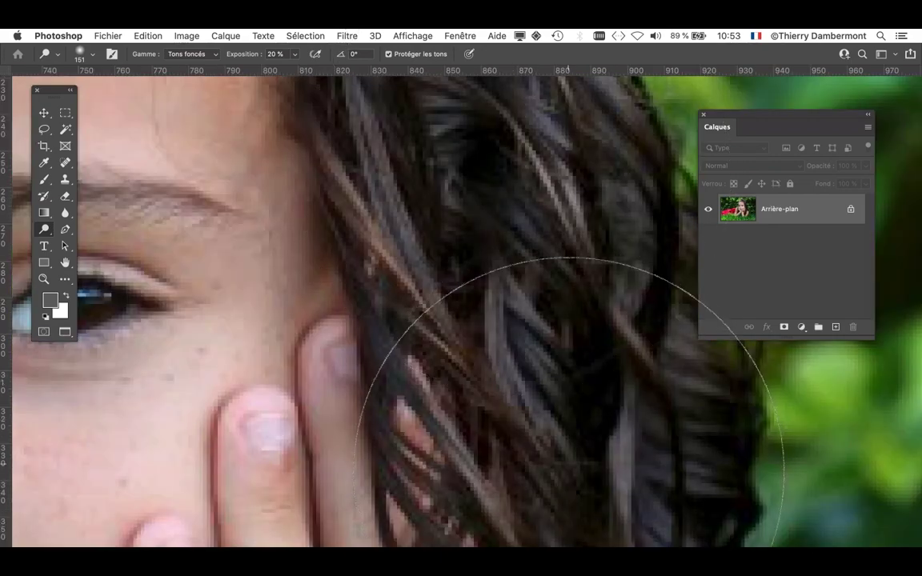
pyautogui.scroll(-2, 544, 399)
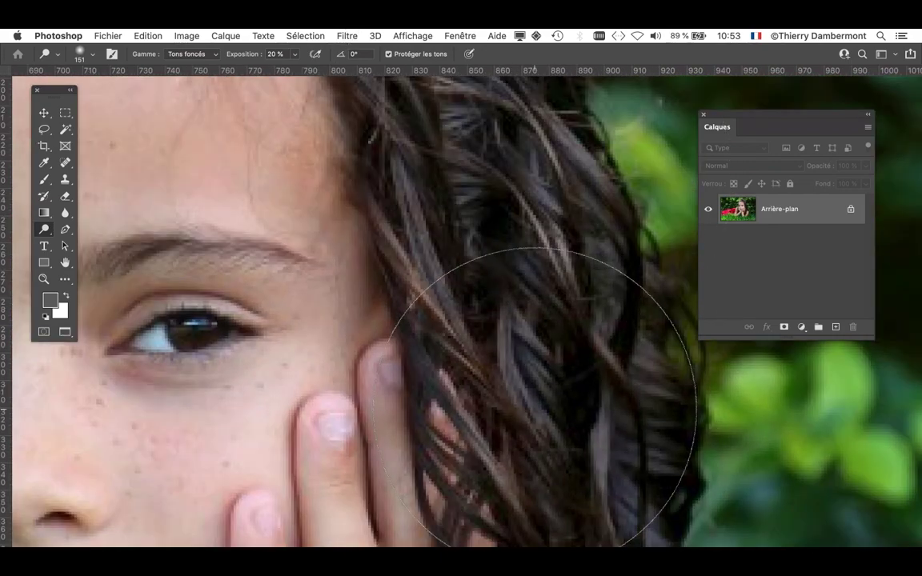
pyautogui.scroll(-4, 543, 400)
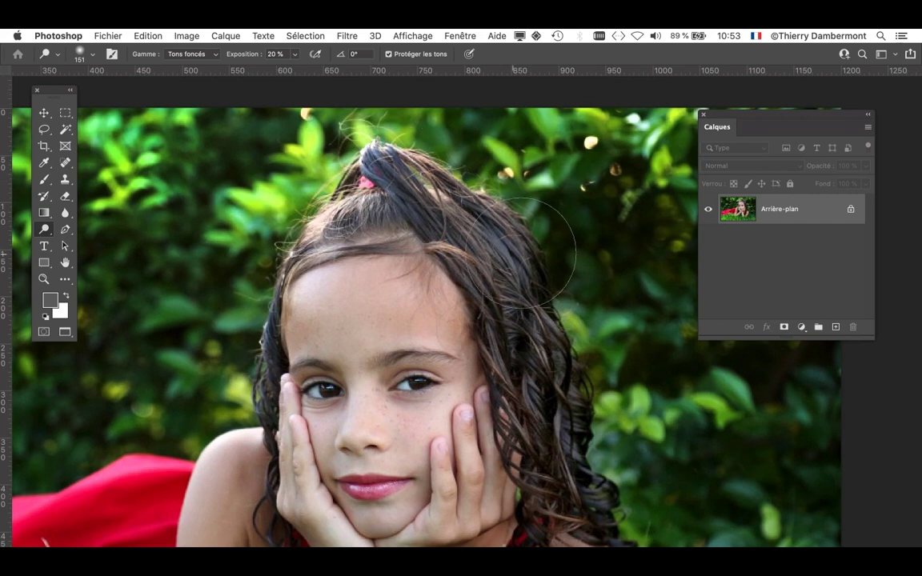
pyautogui.moveTo(472, 289); pyautogui.dragTo(362, 240)
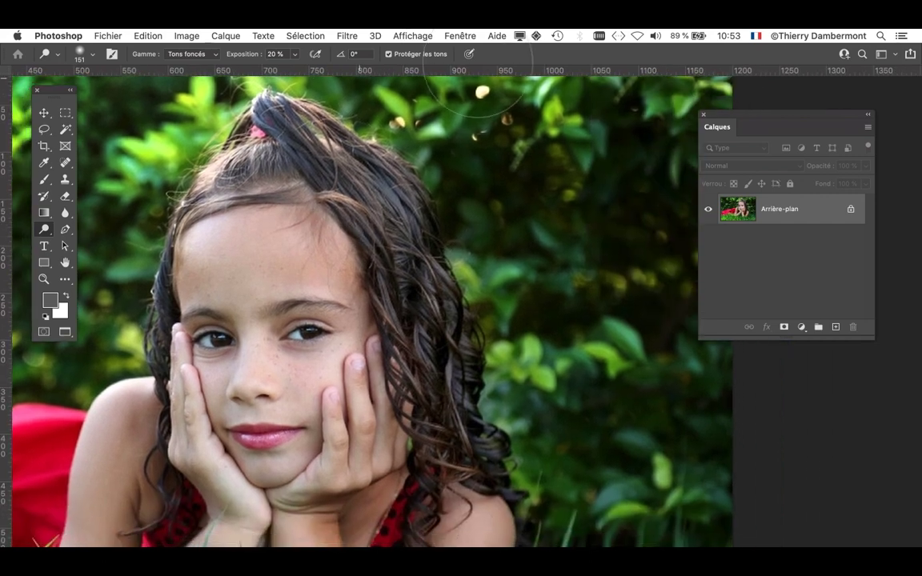
# - Open the History panel (Historique), move it beside the portrait and enlarge it to show all recorded states
pyautogui.click(461, 35)
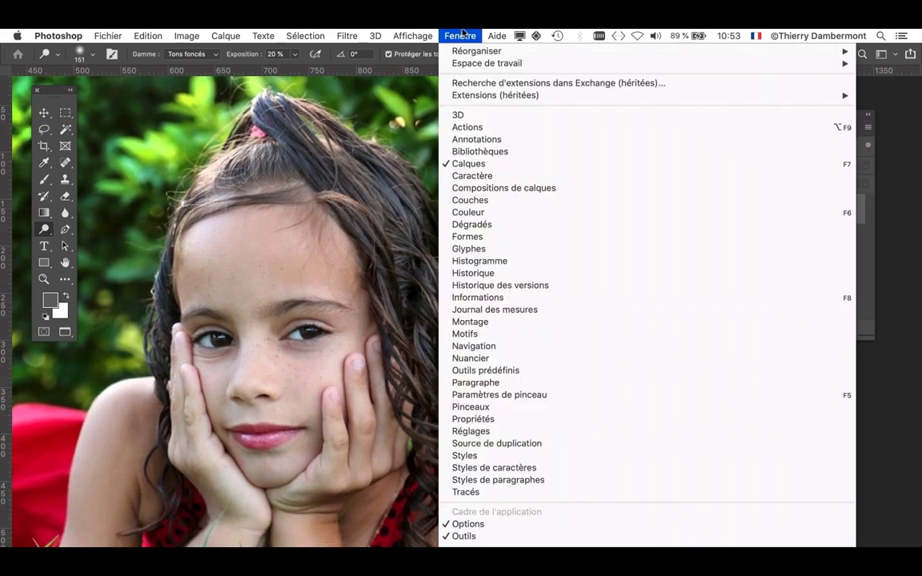
pyautogui.click(498, 272)
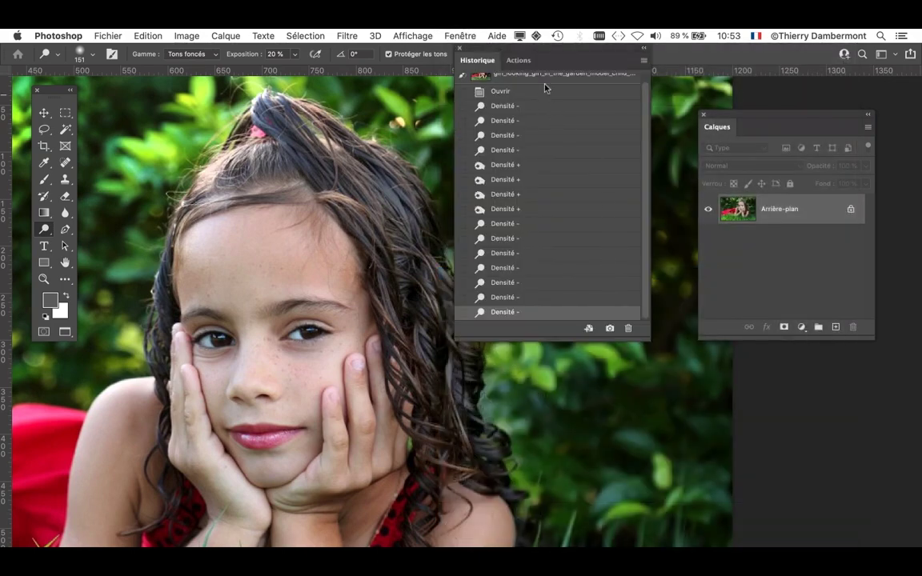
pyautogui.moveTo(544, 50); pyautogui.dragTo(655, 99)
pyautogui.moveTo(758, 390); pyautogui.dragTo(777, 483)
# - Compare the hair before and after dodging by switching between earlier history states and the latest Densité - state
pyautogui.click(645, 284)
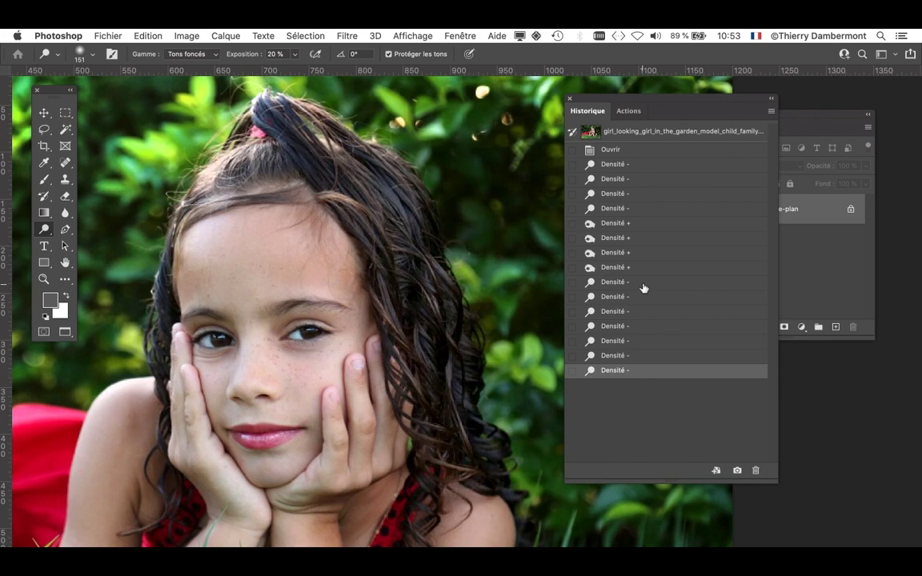
pyautogui.click(652, 253)
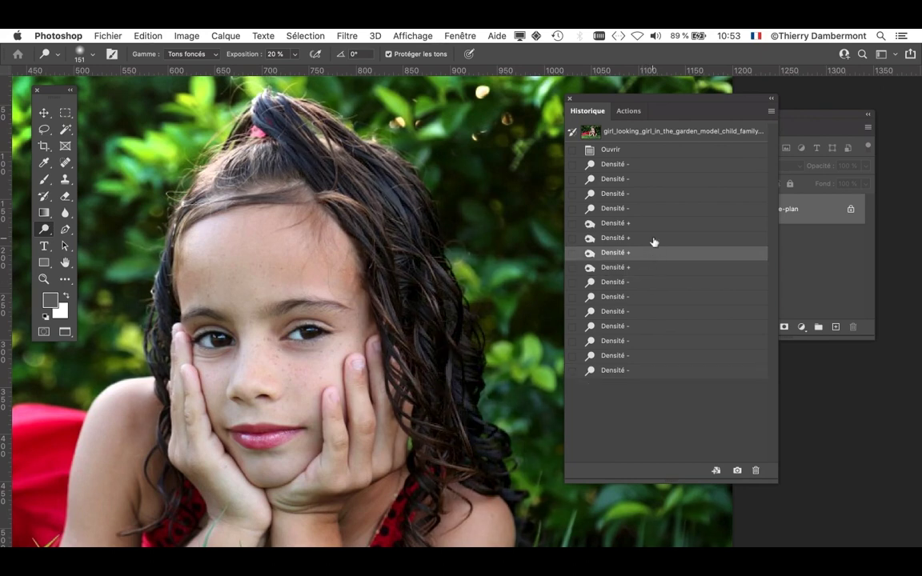
pyautogui.click(654, 238)
pyautogui.click(650, 253)
pyautogui.click(670, 371)
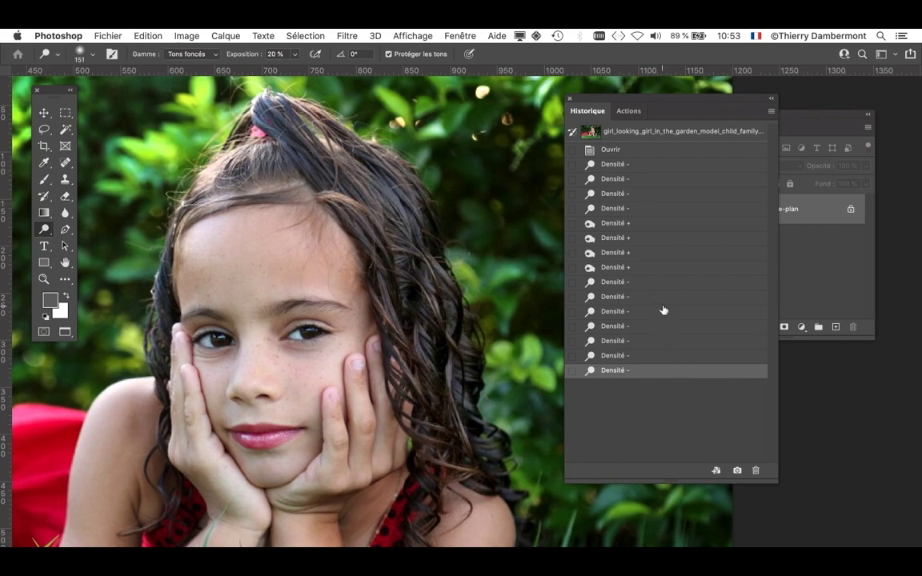
pyautogui.click(657, 281)
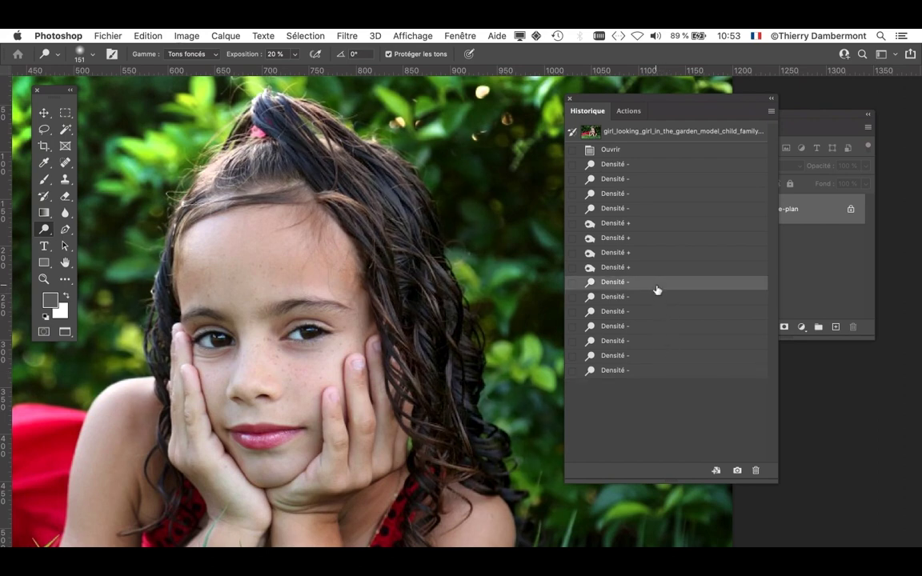
pyautogui.click(656, 371)
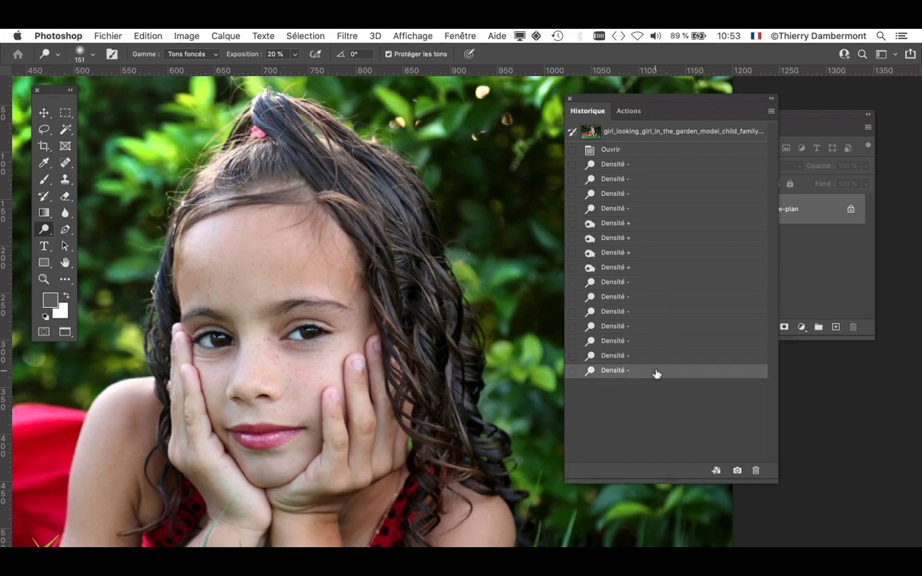
pyautogui.click(655, 284)
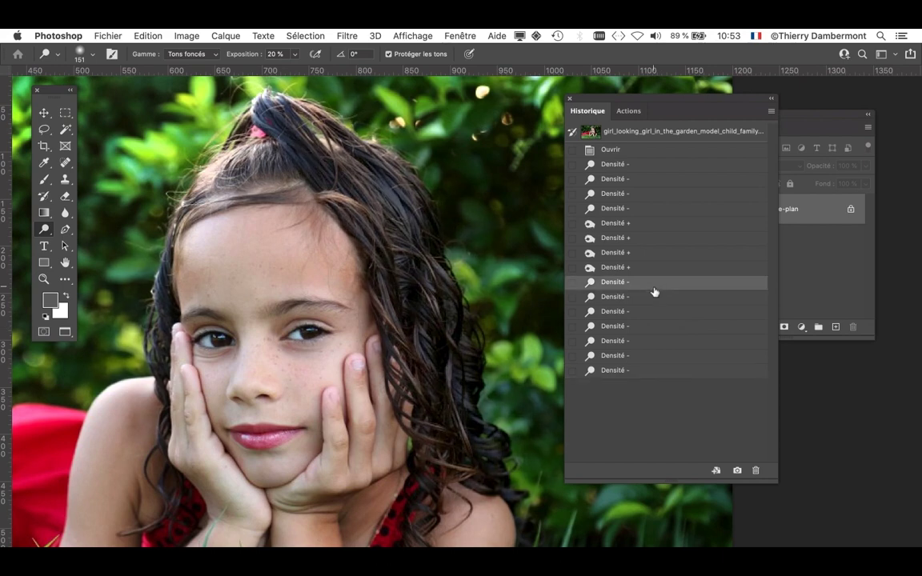
pyautogui.click(665, 370)
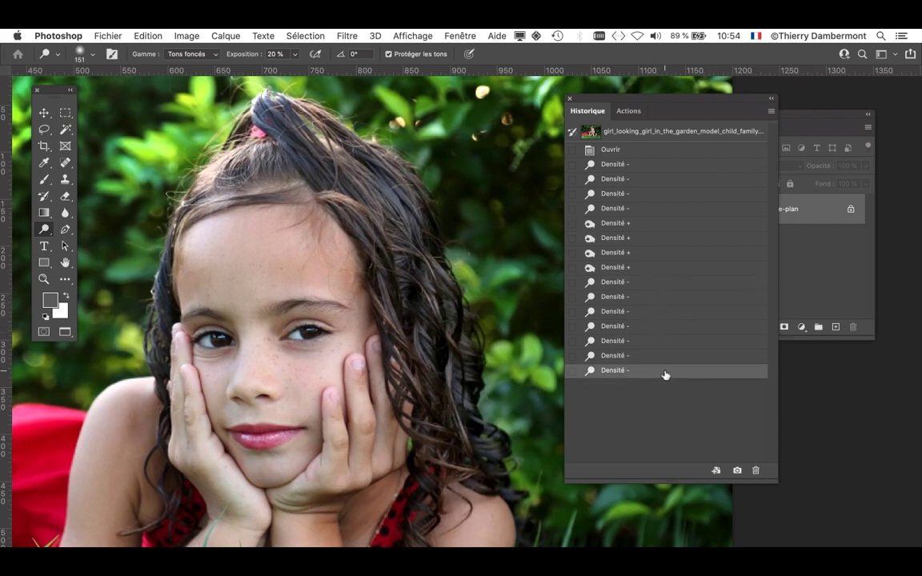
# - Switch to the Burn tool (Densité +), set its range to highlights (Tons clairs) and darken the light tones on the girl's face
pyautogui.click(649, 285)
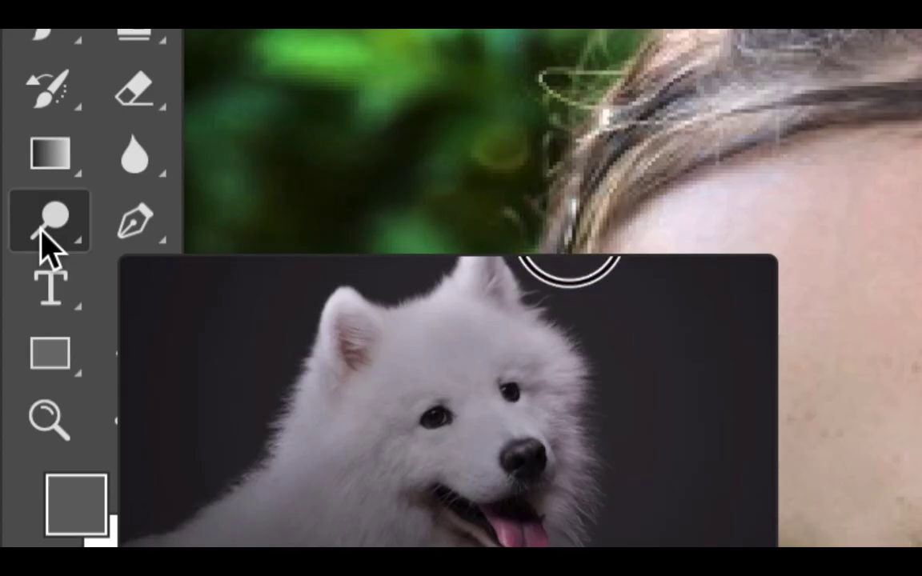
pyautogui.click(43, 232)
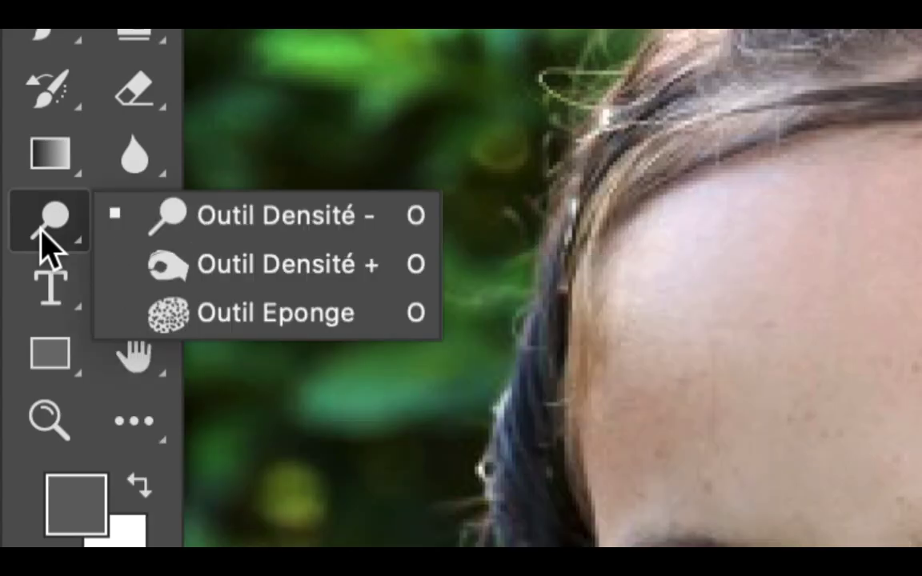
pyautogui.click(132, 264)
pyautogui.click(160, 56)
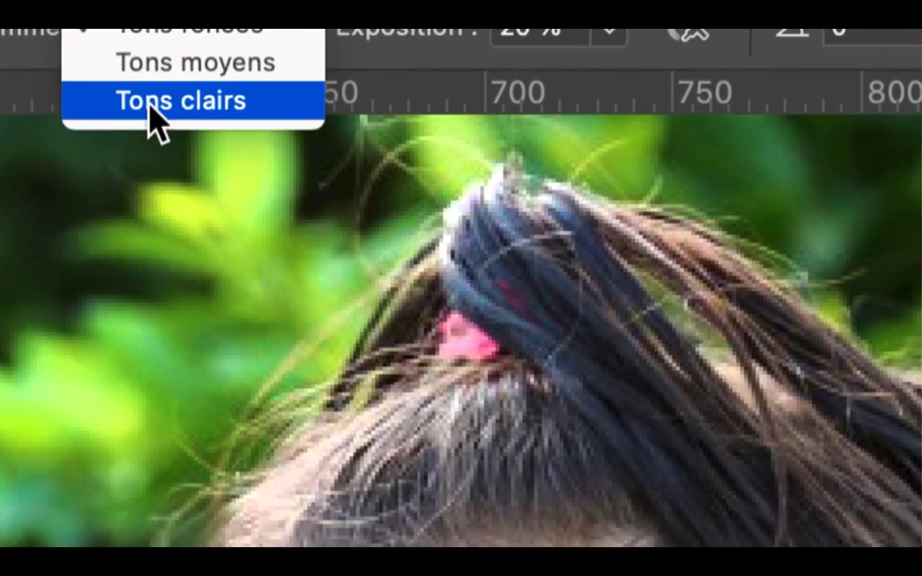
pyautogui.click(153, 134)
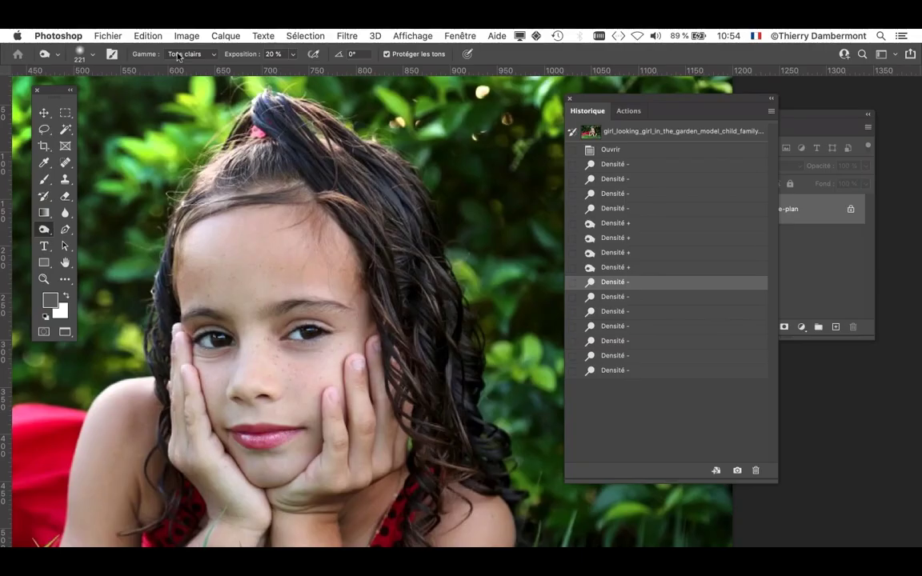
pyautogui.moveTo(256, 240)
pyautogui.mouseDown()
pyautogui.moveTo(248, 272)
pyautogui.moveTo(264, 328)
pyautogui.moveTo(264, 417)
pyautogui.moveTo(305, 496)
pyautogui.mouseUp()
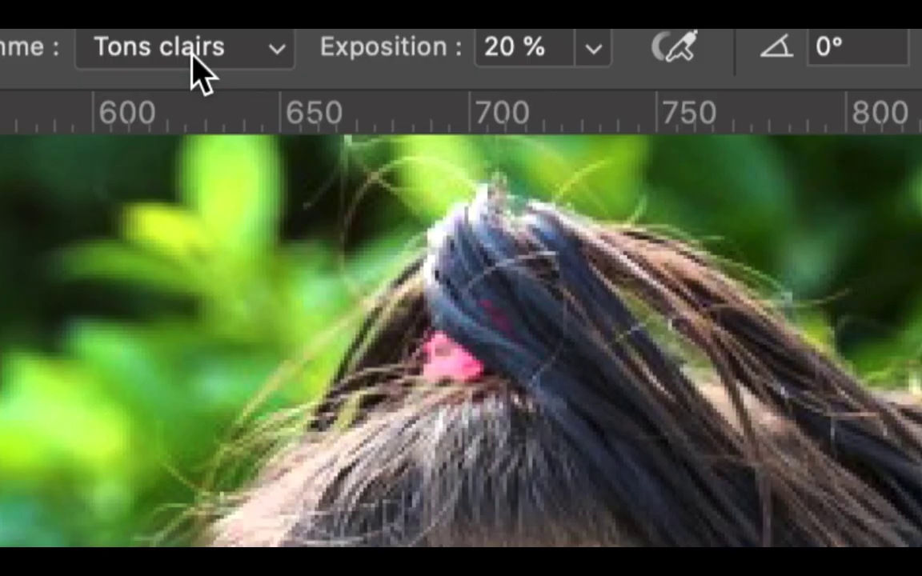
# - Set the Burn tool's range to midtones (Tons moyens) and its brush size to 62
pyautogui.click(196, 72)
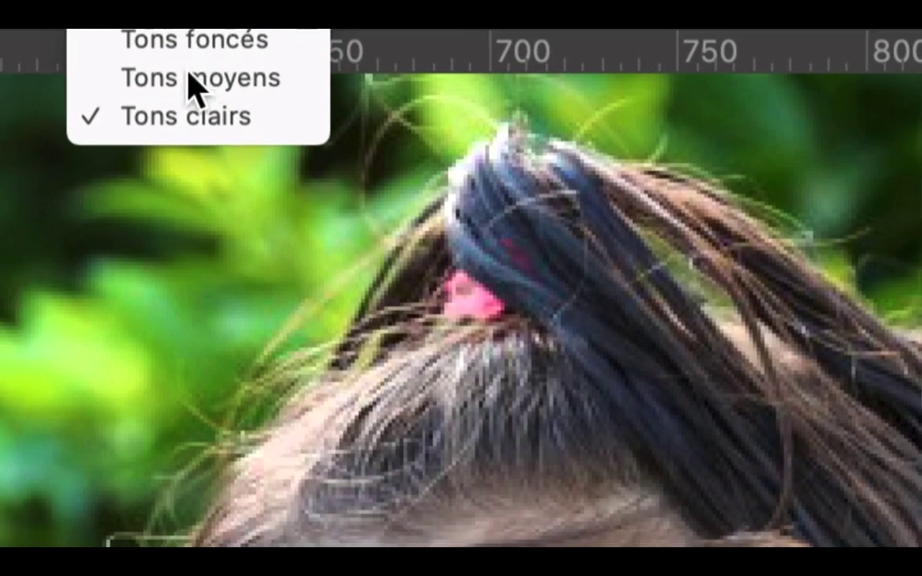
pyautogui.click(172, 138)
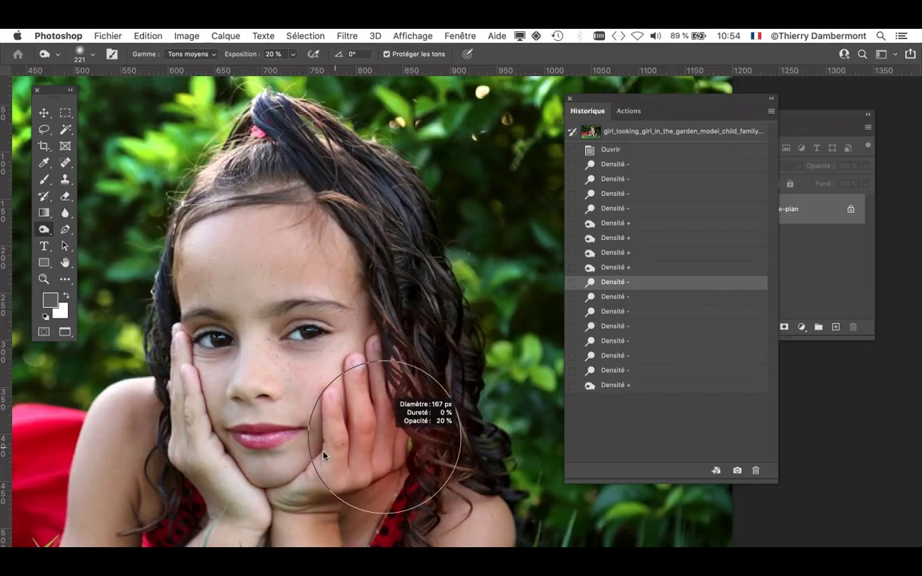
pyautogui.moveTo(324, 452); pyautogui.dragTo(302, 460)
pyautogui.moveTo(163, 489); pyautogui.dragTo(62, 490)
pyautogui.moveTo(163, 489); pyautogui.dragTo(163, 489)
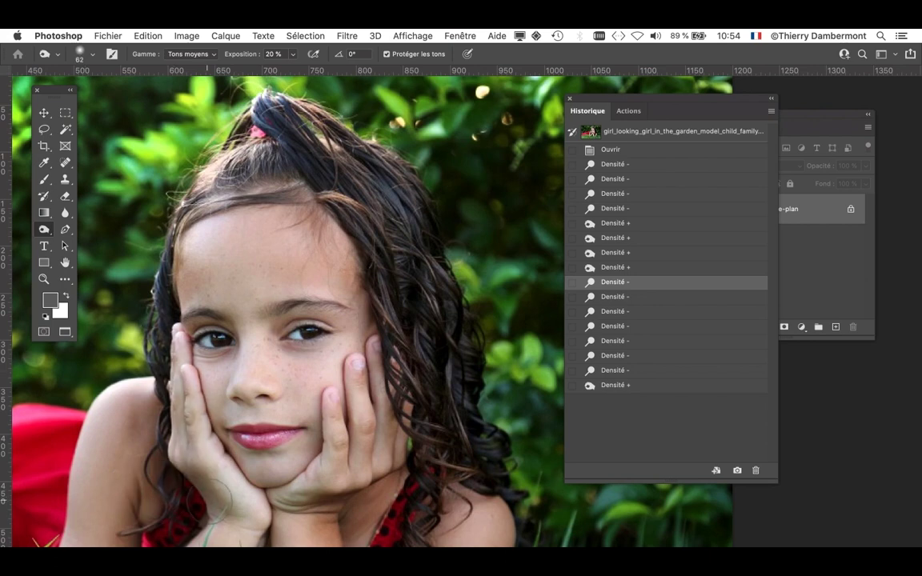
# - Darken the midtones of the girl's hands and forearms with Burn strokes
pyautogui.moveTo(252, 524); pyautogui.dragTo(255, 516)
pyautogui.moveTo(364, 466)
pyautogui.mouseDown()
pyautogui.moveTo(347, 458)
pyautogui.moveTo(371, 369)
pyautogui.mouseUp()
pyautogui.moveTo(280, 436)
pyautogui.mouseDown()
pyautogui.moveTo(242, 453)
pyautogui.moveTo(261, 451)
pyautogui.mouseUp()
pyautogui.moveTo(408, 489); pyautogui.dragTo(490, 297)
pyautogui.moveTo(472, 364); pyautogui.dragTo(472, 374)
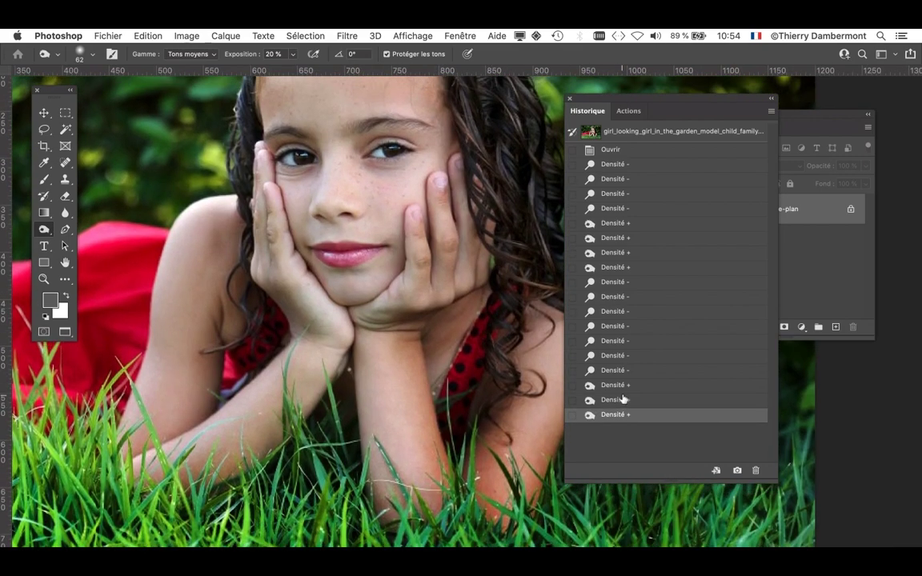
# - Compare the arms before and after burning by switching between the last Densité - state and the Densité + states
pyautogui.click(644, 373)
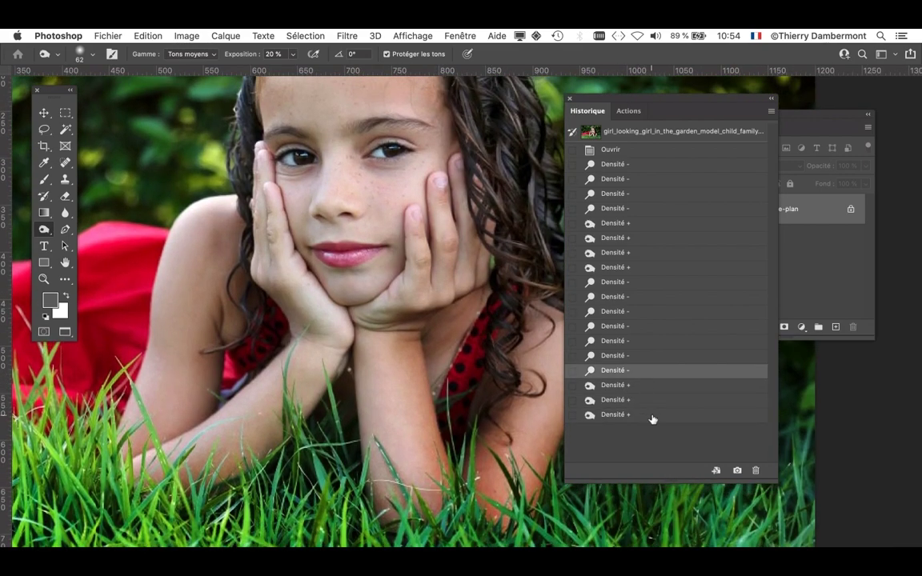
pyautogui.click(652, 417)
pyautogui.click(651, 385)
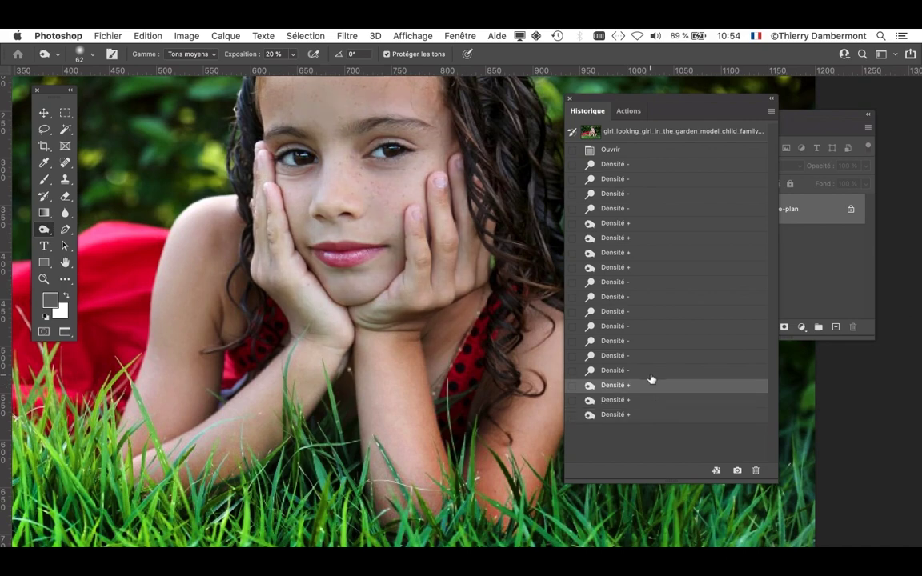
pyautogui.click(650, 376)
pyautogui.click(655, 415)
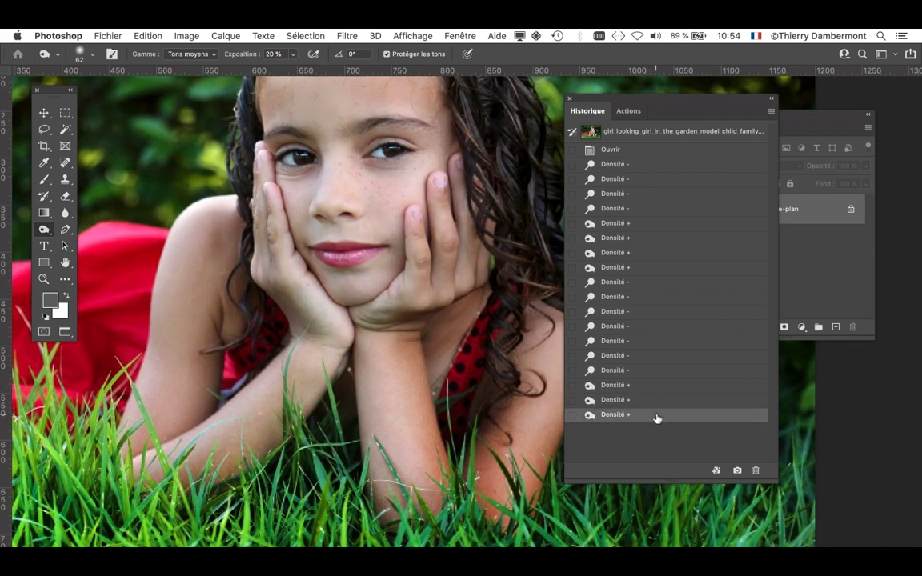
# - Move the History panel (Historique) clear of the photo so the whole image can be seen
pyautogui.scroll(-5, 451, 402)
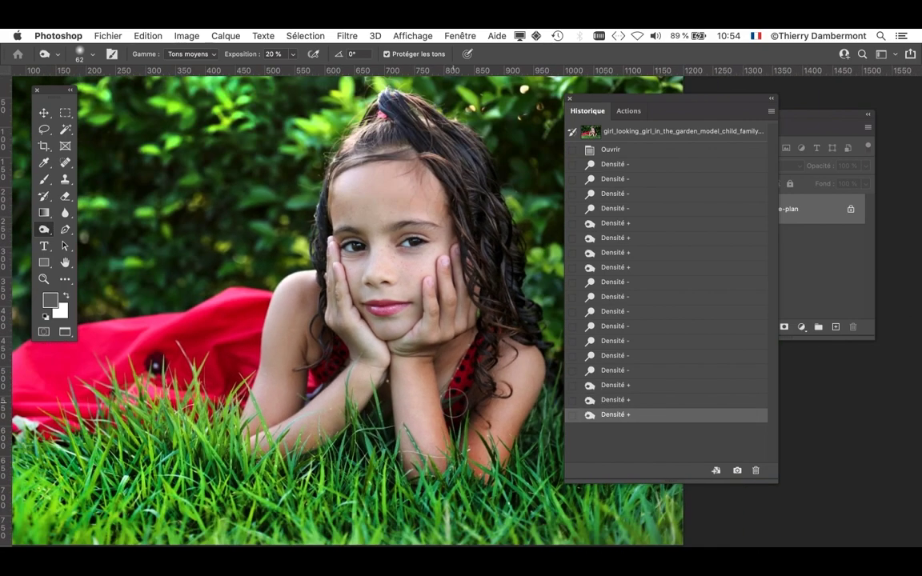
pyautogui.scroll(-1, 454, 402)
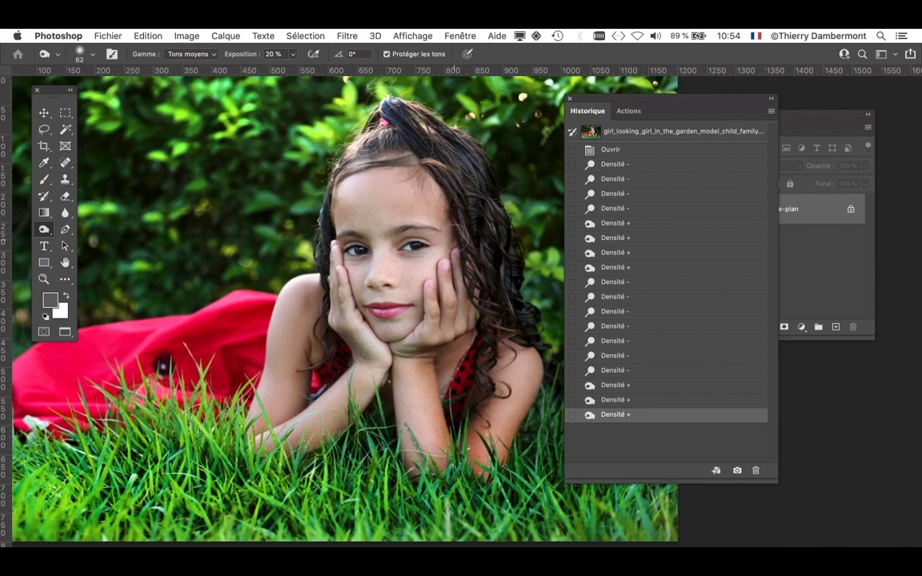
pyautogui.scroll(-1, 456, 241)
pyautogui.moveTo(594, 104); pyautogui.dragTo(738, 90)
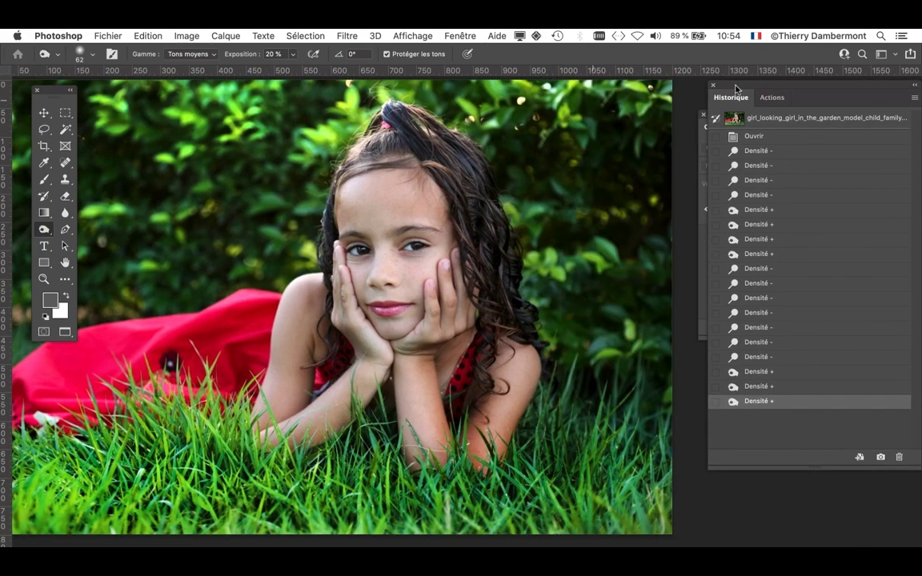
pyautogui.moveTo(462, 181); pyautogui.dragTo(506, 206)
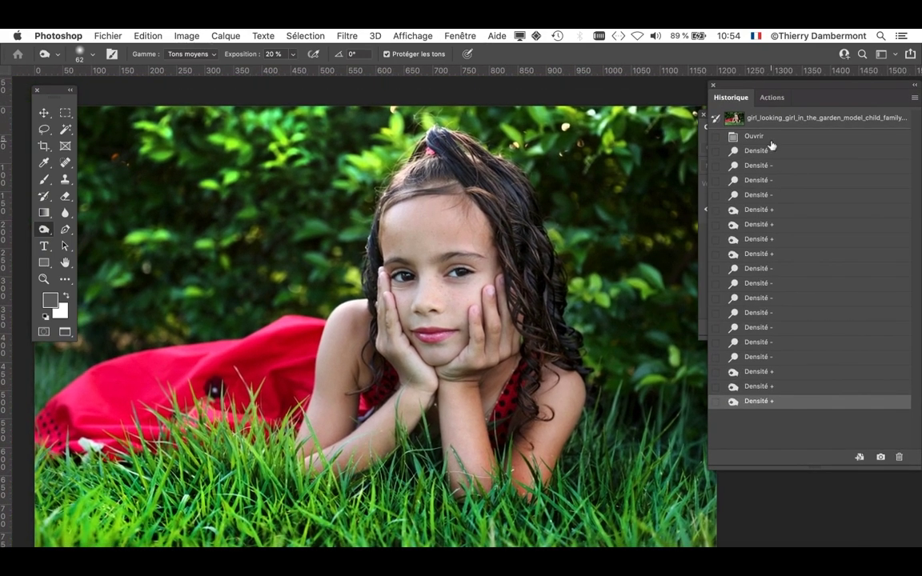
# - Compare the whole photo before and after retouching by alternating between the Ouvrir state and the latest Densité + state
pyautogui.click(769, 141)
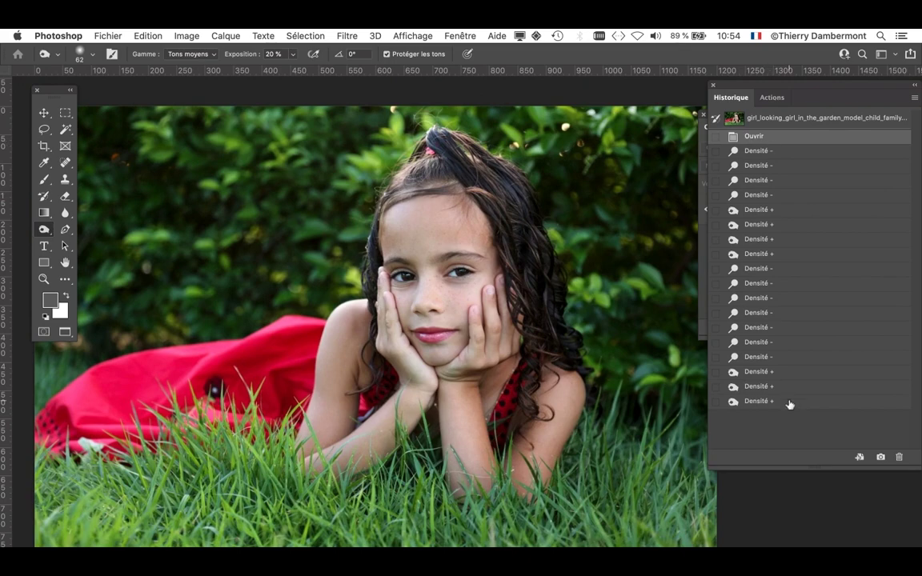
pyautogui.scroll(-2, 507, 383)
pyautogui.moveTo(482, 391); pyautogui.dragTo(422, 332)
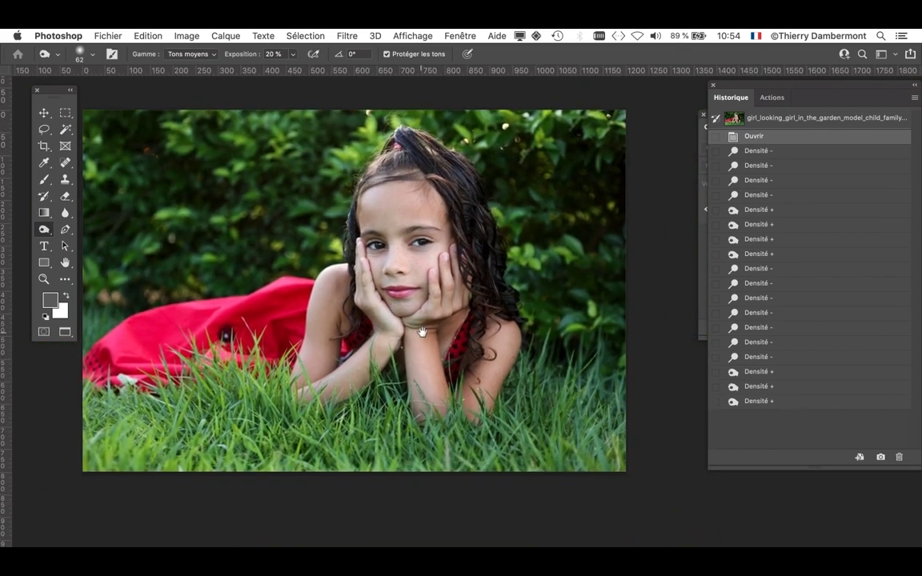
pyautogui.click(775, 405)
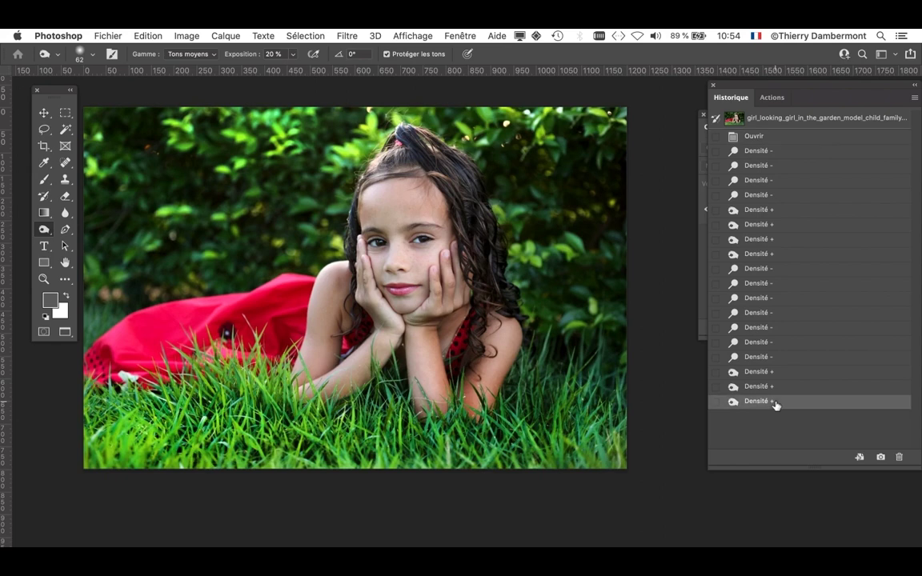
pyautogui.click(790, 141)
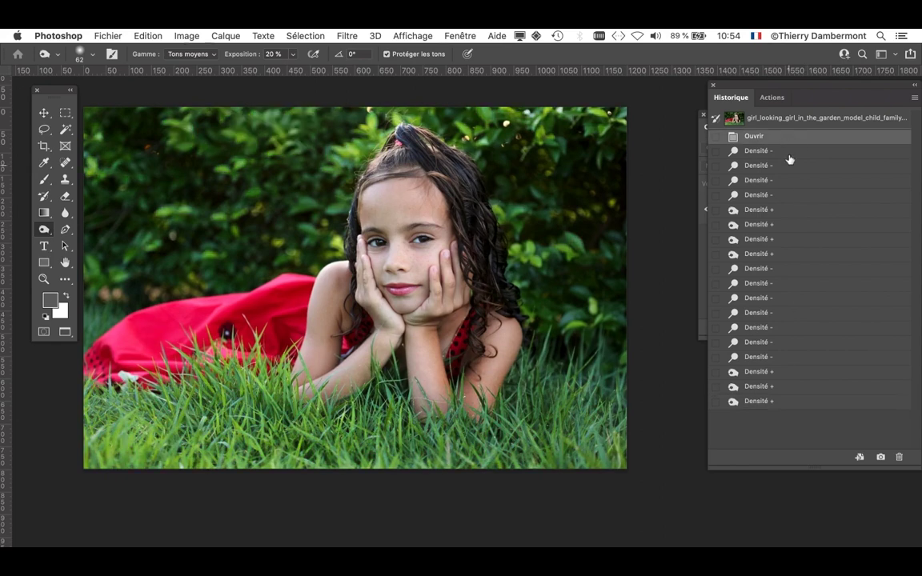
pyautogui.click(803, 406)
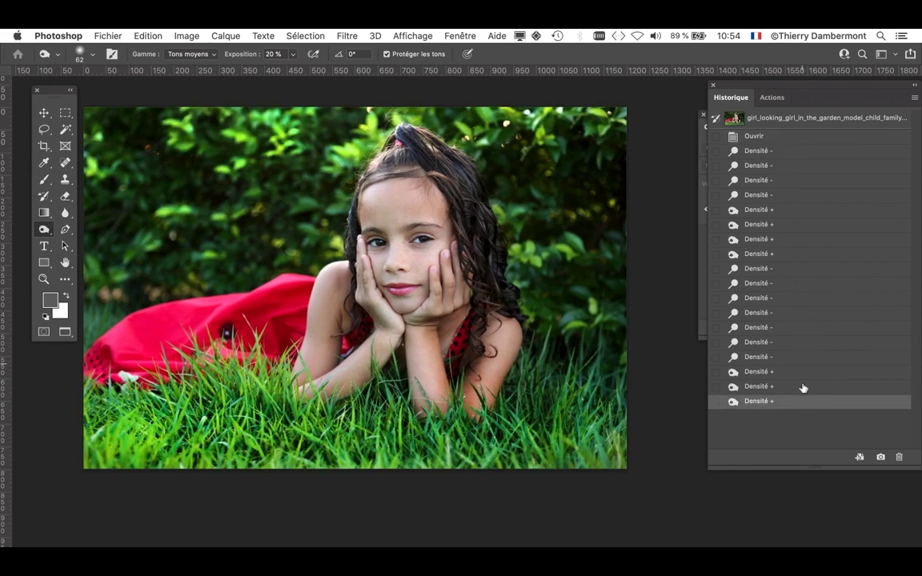
pyautogui.click(793, 140)
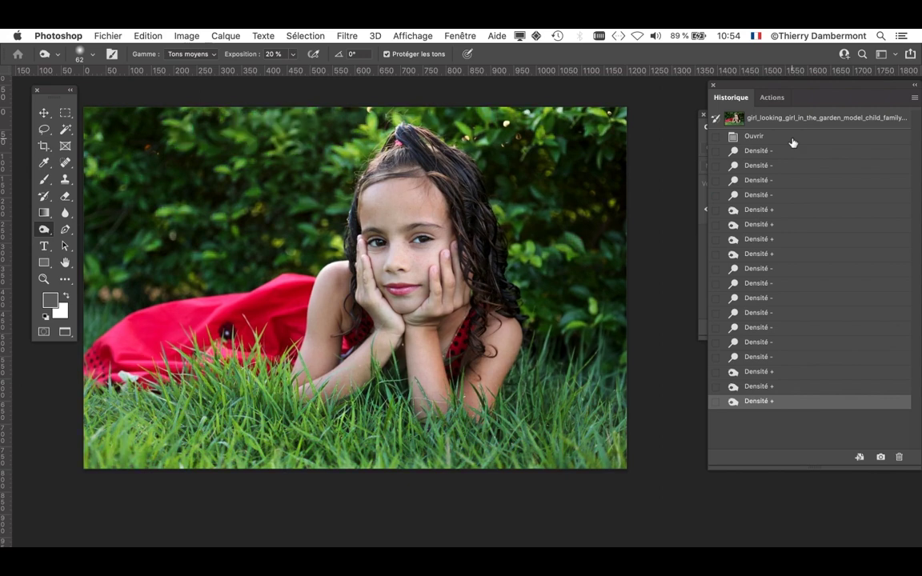
pyautogui.click(807, 404)
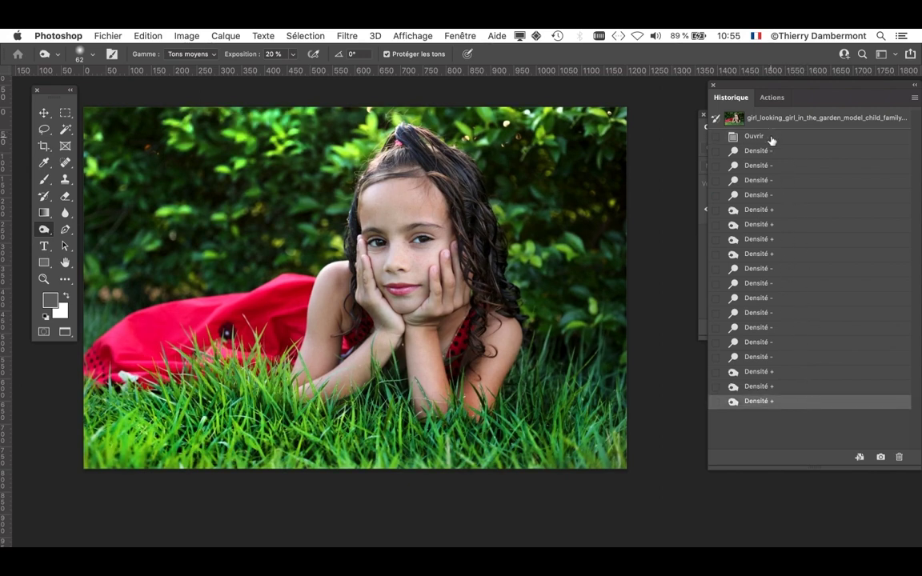
pyautogui.click(770, 139)
pyautogui.click(793, 404)
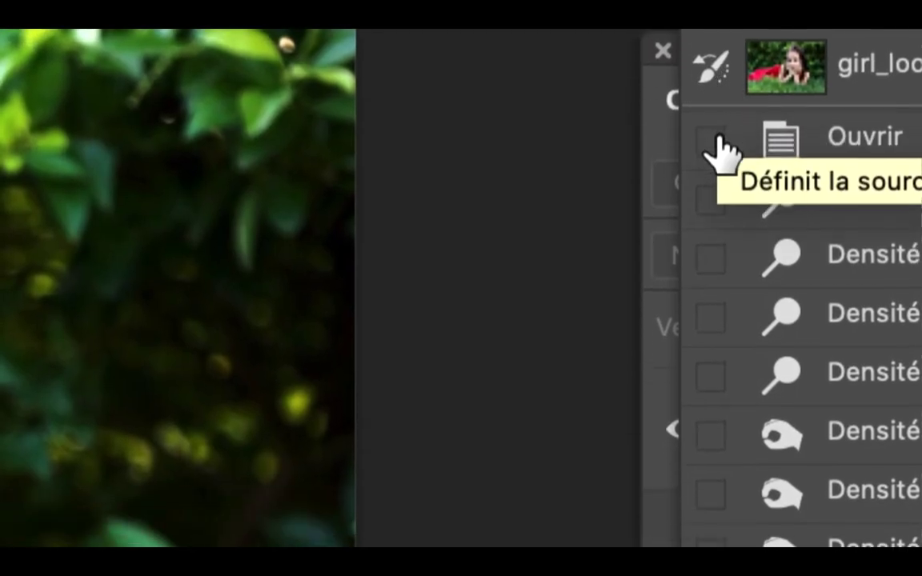
# - Switch the History Brush source to the Ouvrir state and back to the opening snapshot
pyautogui.click(714, 130)
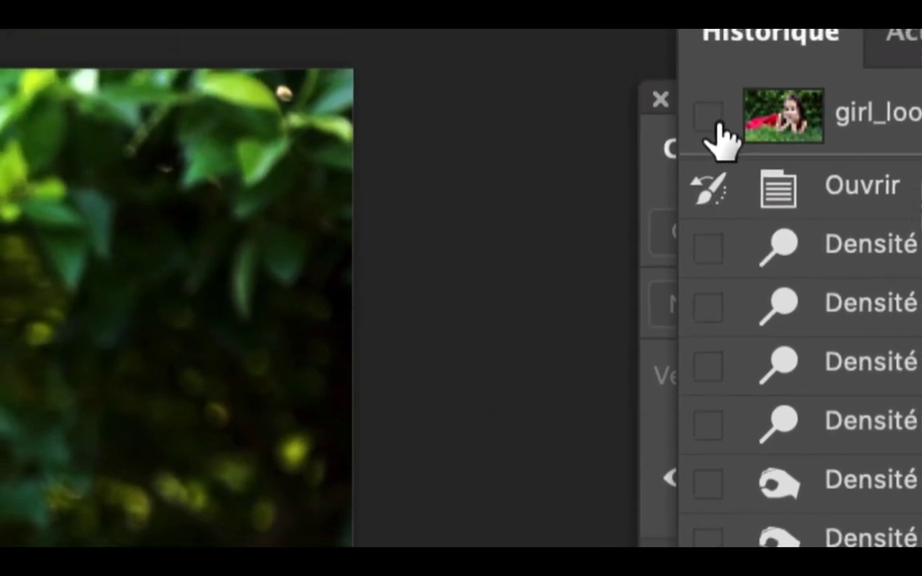
pyautogui.click(711, 62)
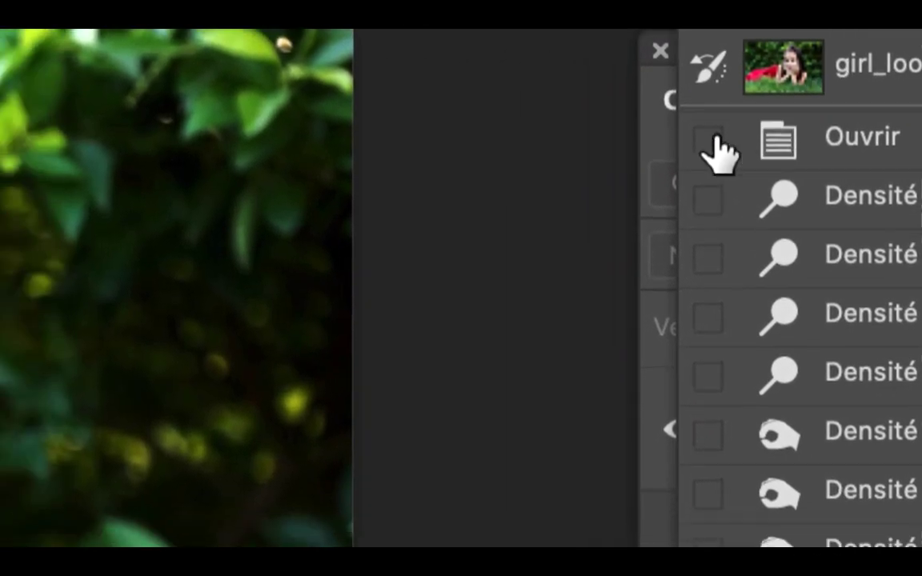
pyautogui.click(585, 204)
pyautogui.click(586, 130)
pyautogui.click(716, 142)
pyautogui.click(715, 69)
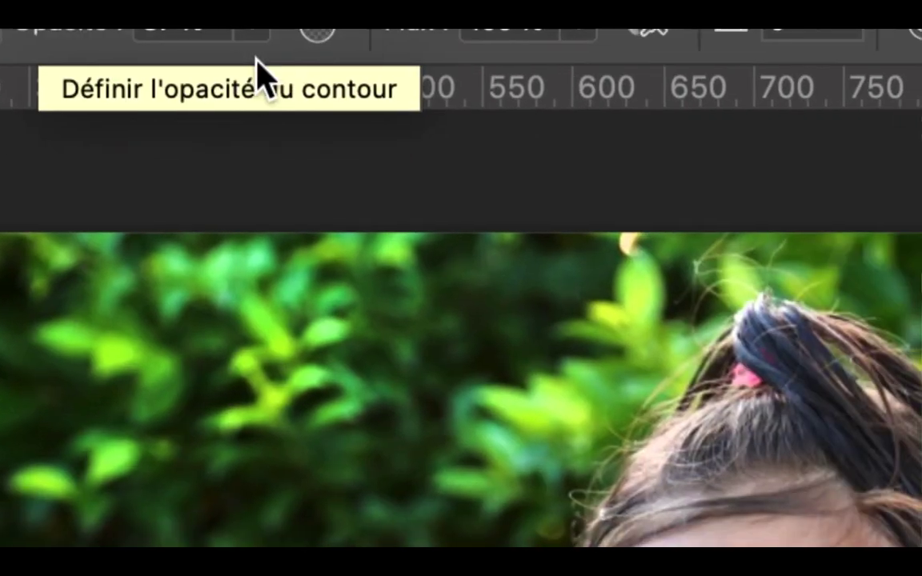
# - Restore the grass to its original look with the History Brush at 100 % opacity and brush size 328
pyautogui.click(274, 53)
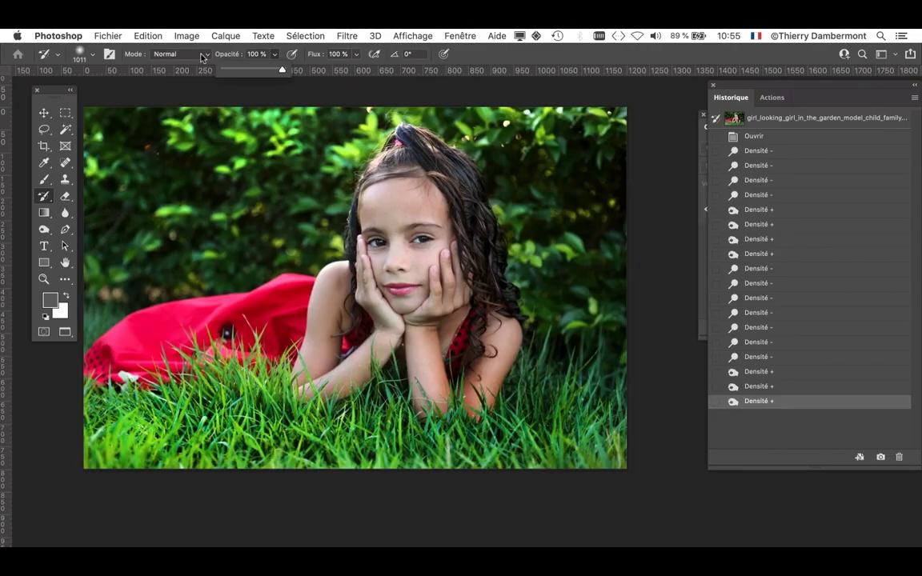
pyautogui.moveTo(429, 373)
pyautogui.mouseDown()
pyautogui.moveTo(303, 369)
pyautogui.moveTo(194, 380)
pyautogui.mouseUp()
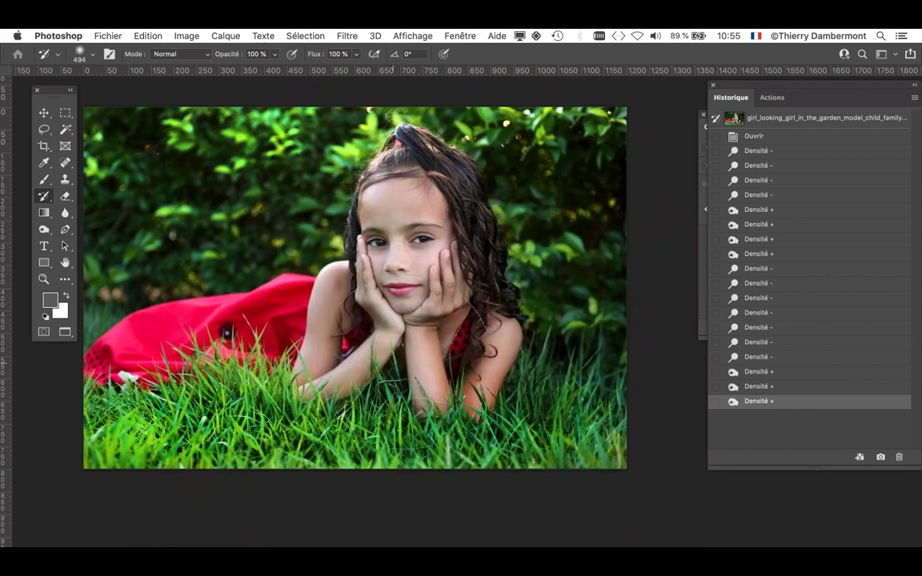
pyautogui.moveTo(446, 362); pyautogui.dragTo(373, 368)
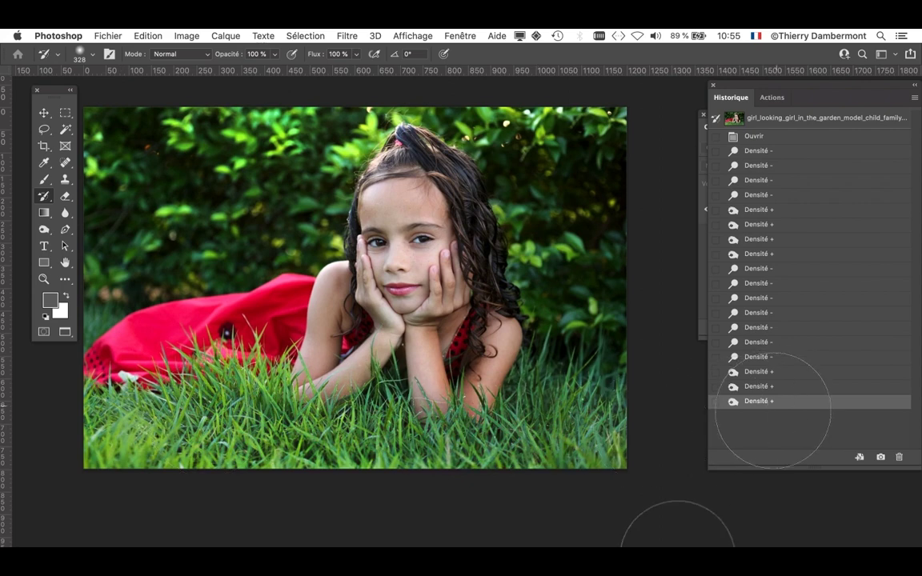
pyautogui.click(677, 524)
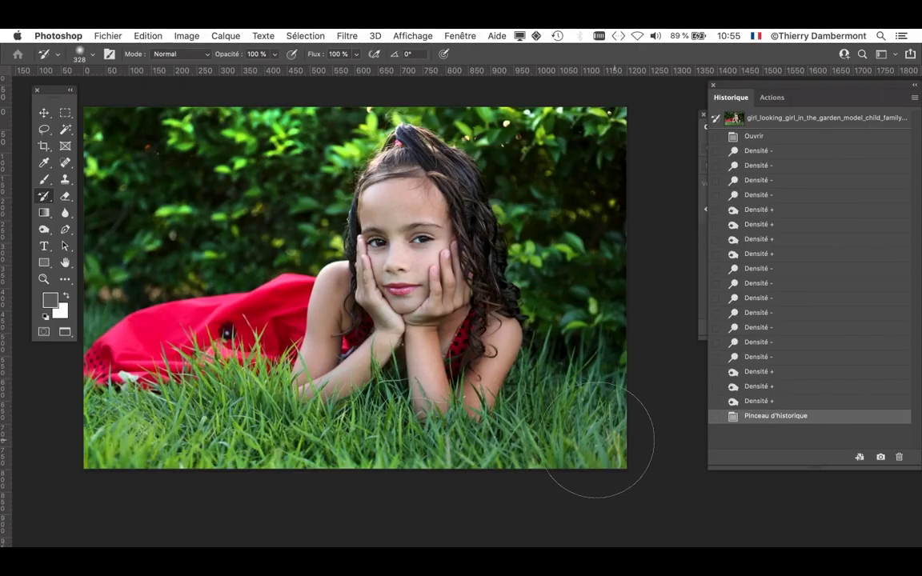
# - Save the photo in docs jeudi matin as girl_looking_girl-DODGE-AND-BURN-DESTRUCTIF.jpg, accepting JPEG quality 10 with the progressif optimisé format
pyautogui.scroll(-2, 473, 494)
pyautogui.scroll(-3, 472, 480)
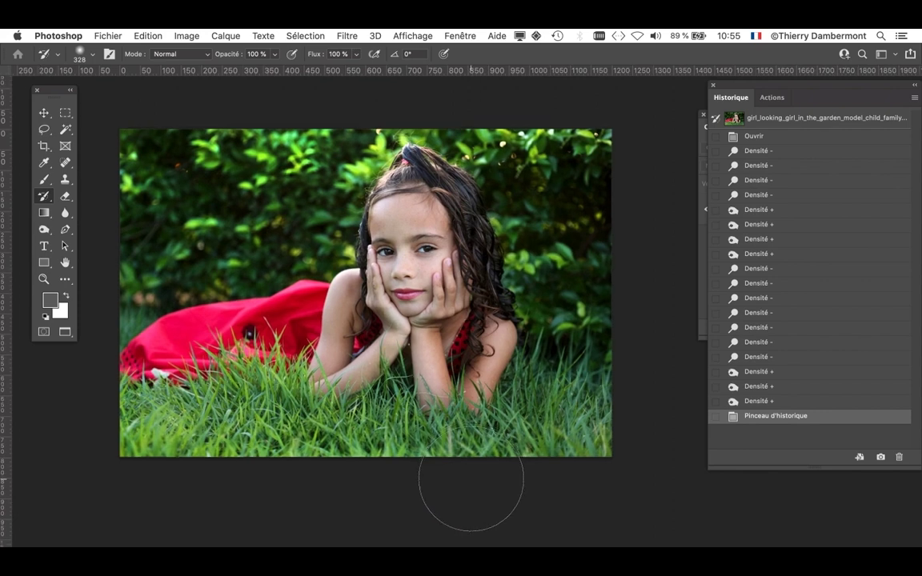
pyautogui.click(108, 36)
pyautogui.click(140, 180)
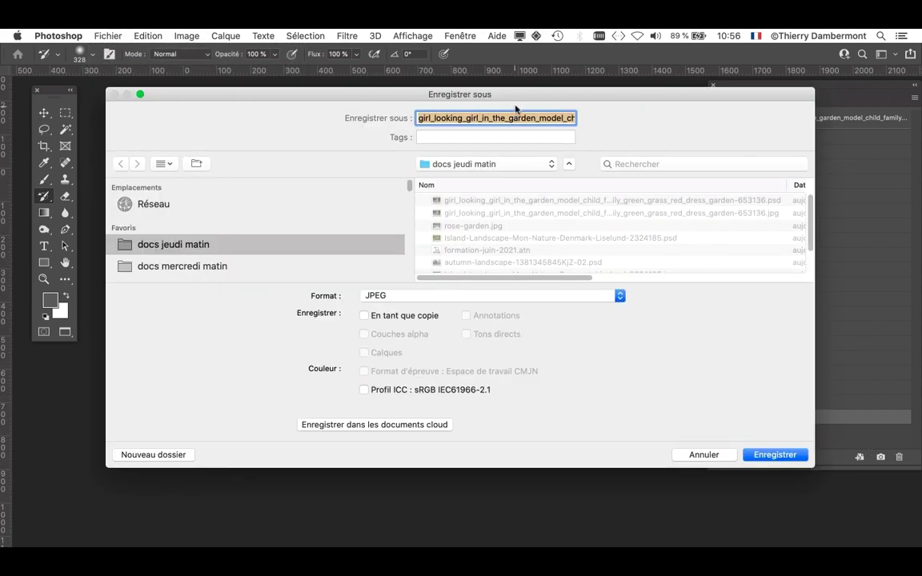
pyautogui.click(535, 118)
pyautogui.press('Down')
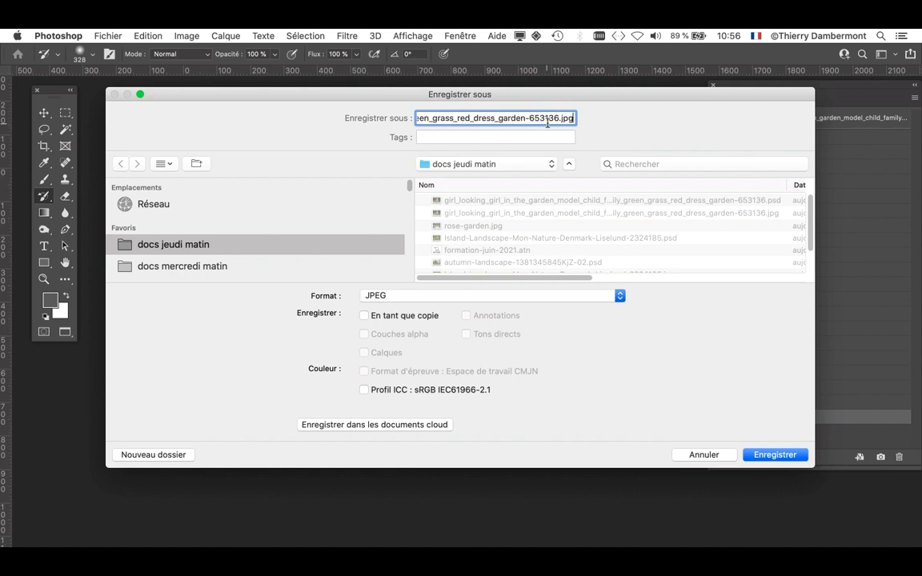
pyautogui.moveTo(555, 117); pyautogui.dragTo(478, 120)
pyautogui.press('BackSpace')
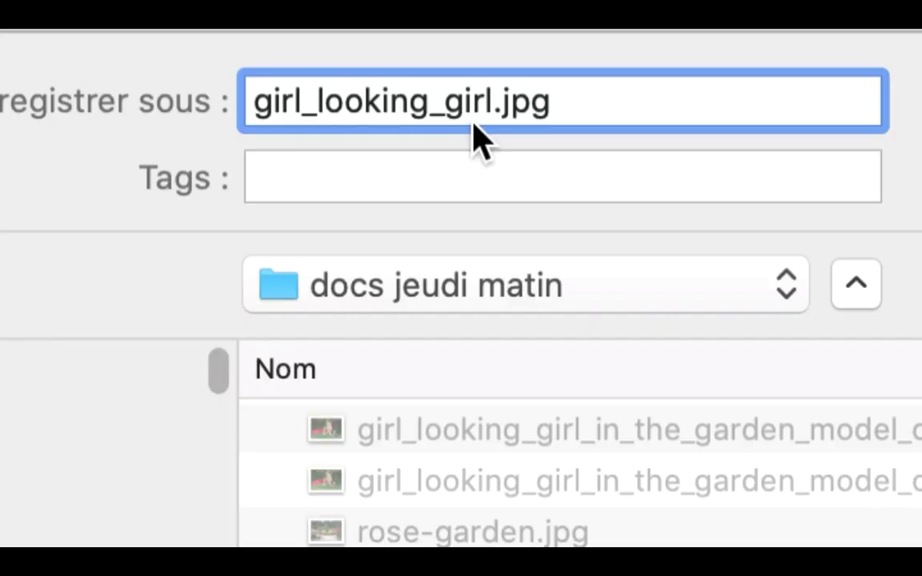
pyautogui.write('-')
pyautogui.write('DODG')
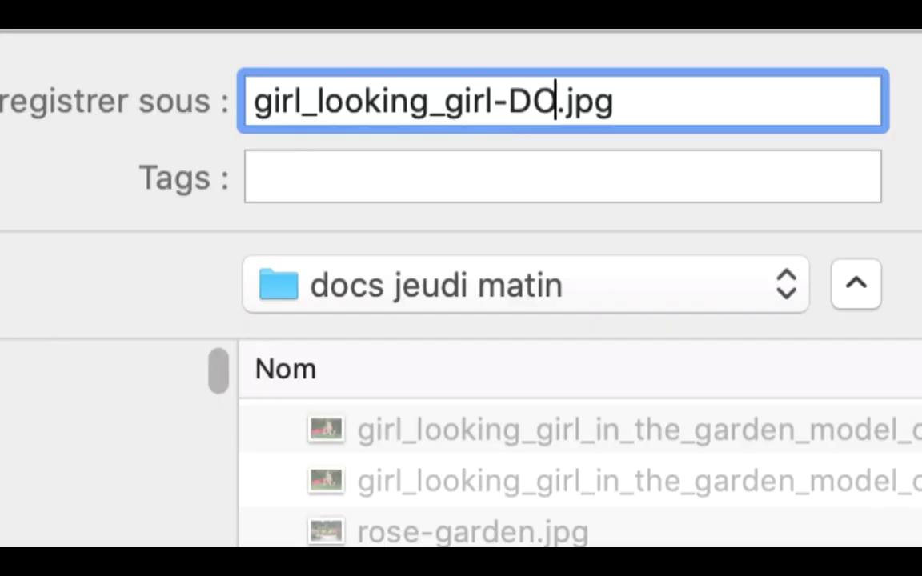
pyautogui.write('E-AND-')
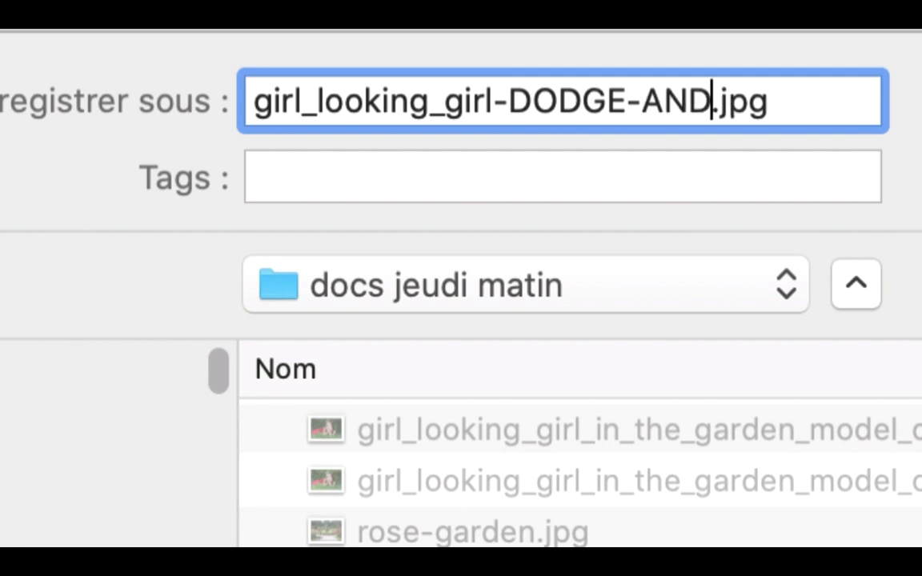
pyautogui.write('BURN-')
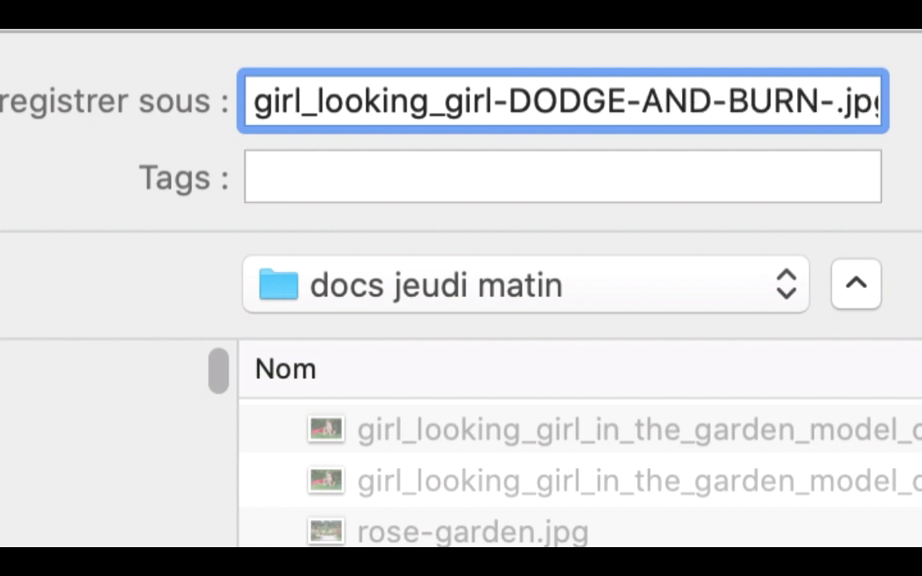
pyautogui.write('DESTRUCTIF')
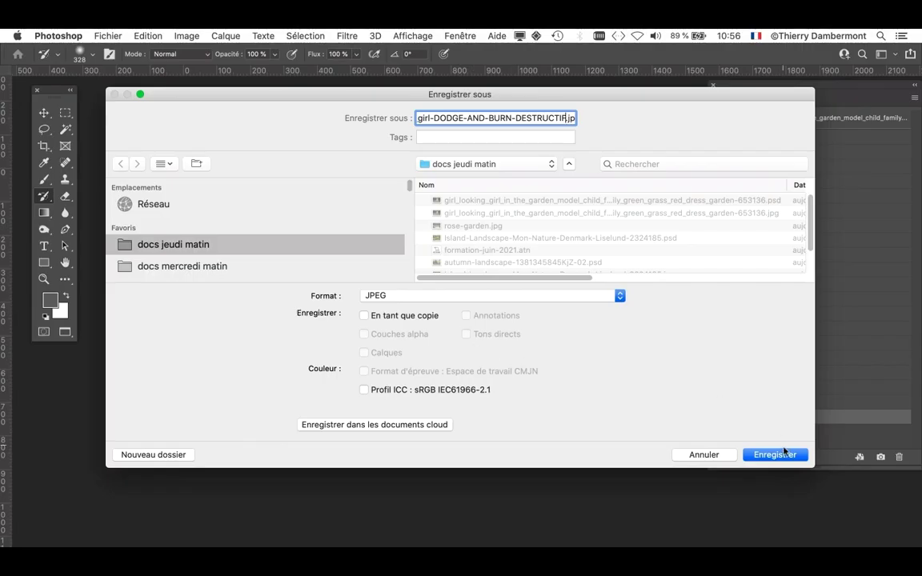
pyautogui.click(776, 455)
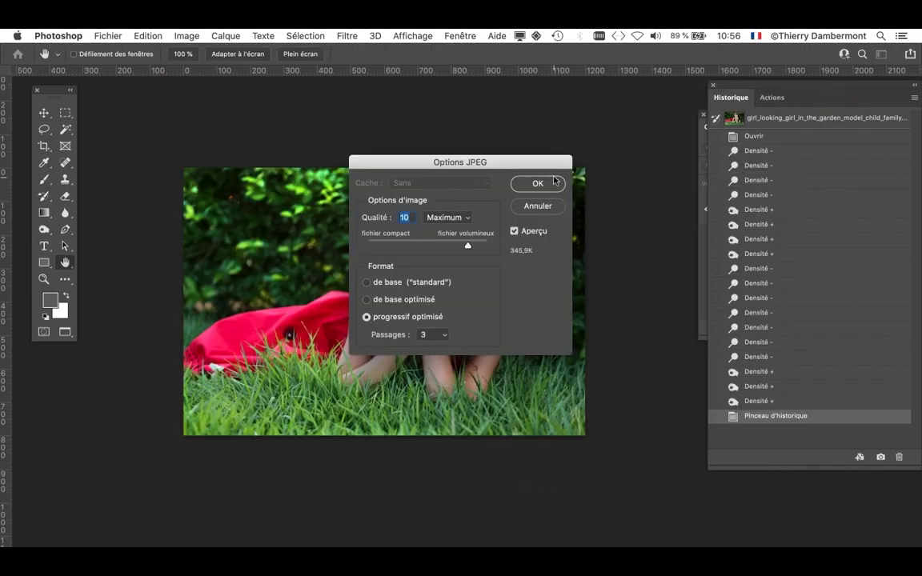
pyautogui.click(537, 184)
# - Save another version of the photo in Photoshop format, keeping the name girl_looking_girl-DODGE-AND-BURN-DESTRUCTIF
pyautogui.click(108, 36)
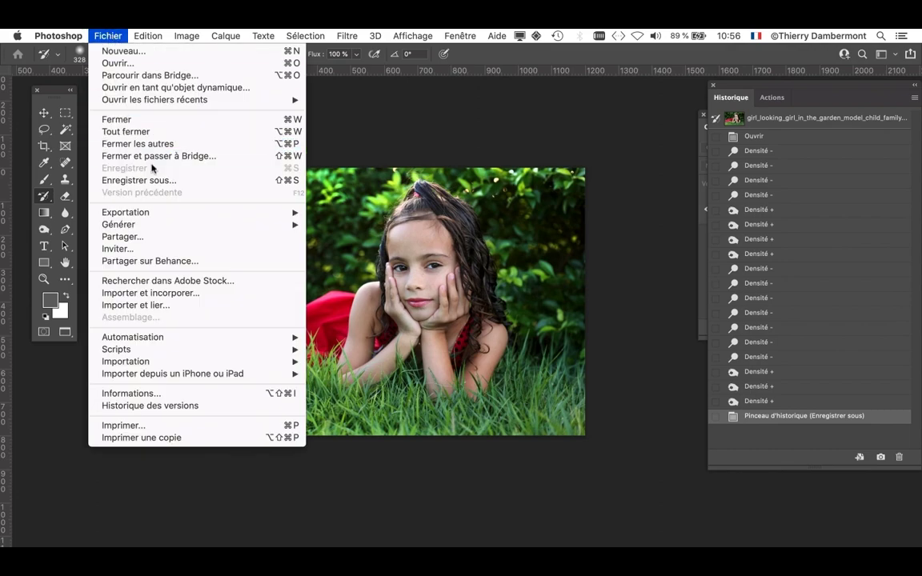
pyautogui.click(155, 182)
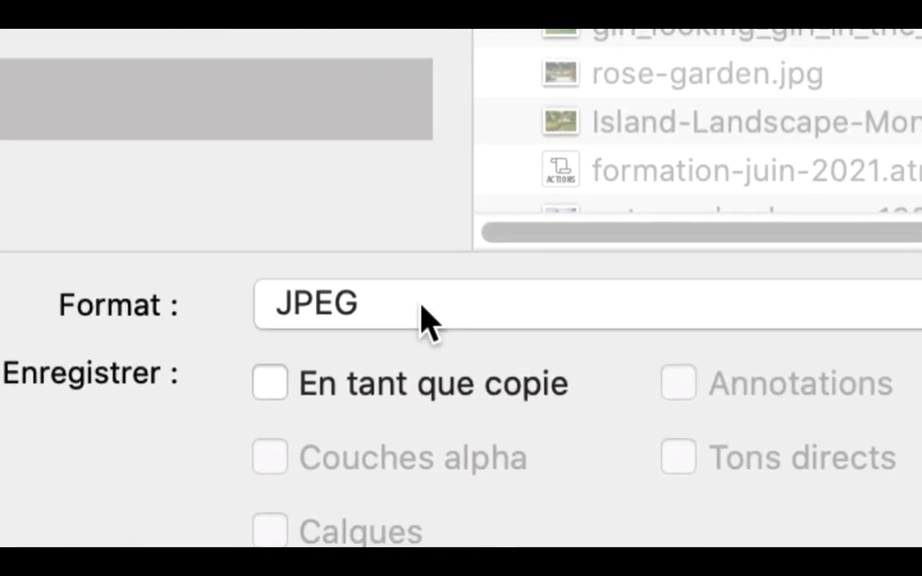
pyautogui.click(422, 319)
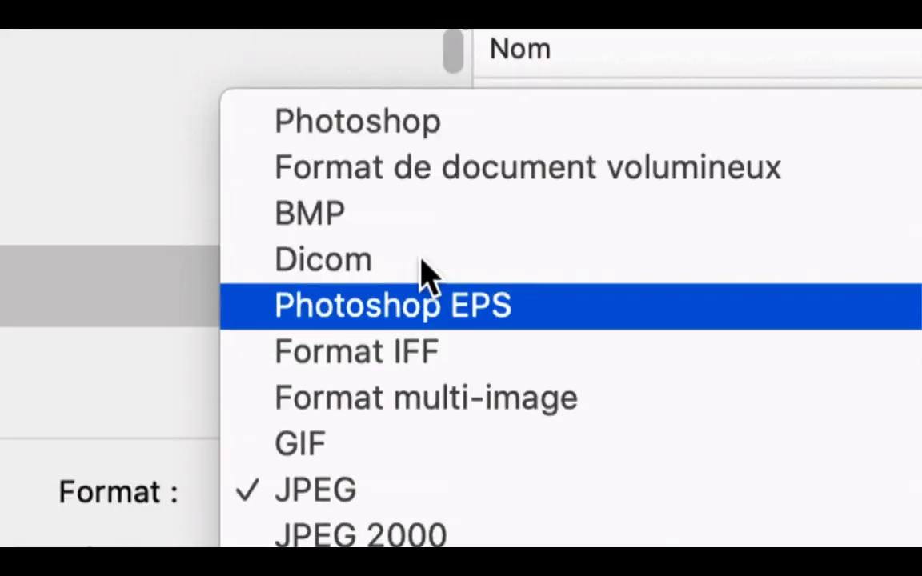
pyautogui.click(409, 71)
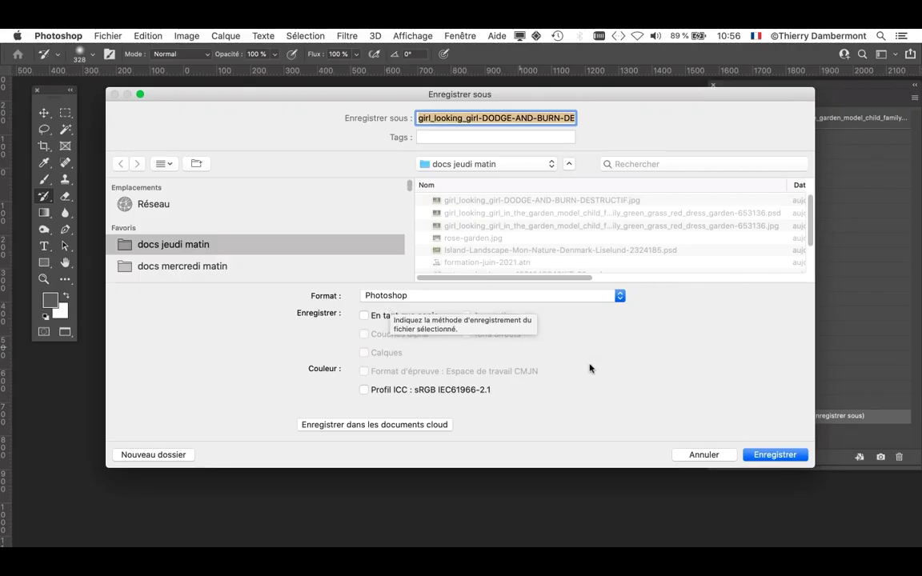
pyautogui.click(781, 455)
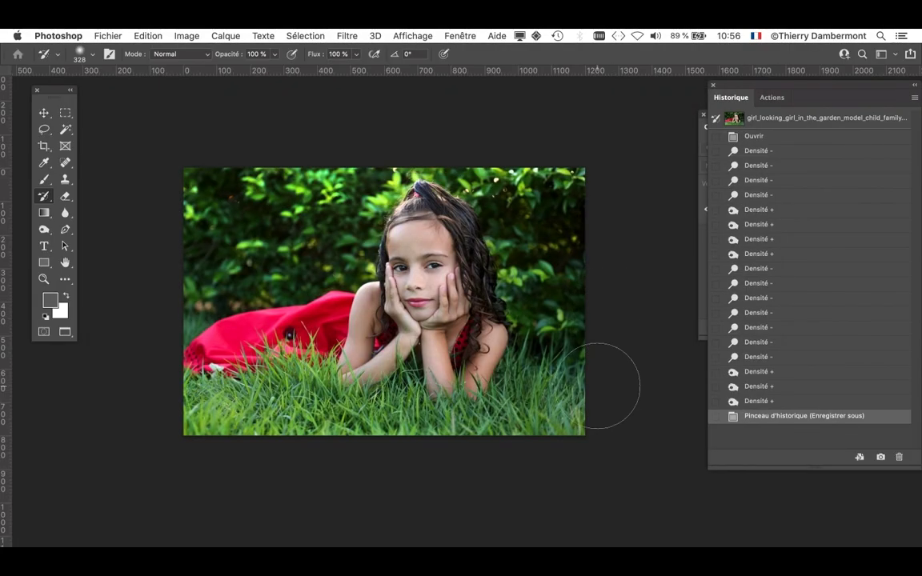
# - Inspect the retouched photo up close and display the Layers panel (Calques)
pyautogui.press('super+plus')
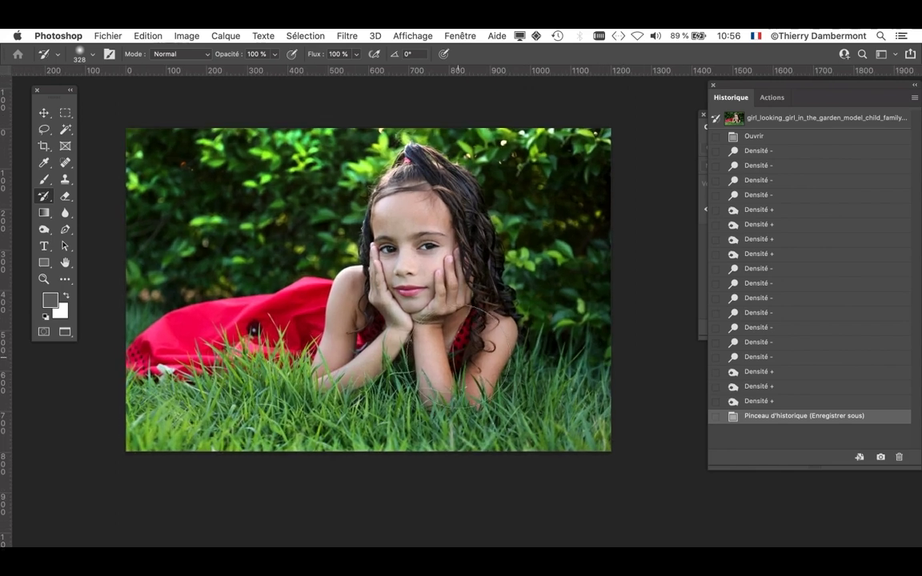
pyautogui.press('super+plus')
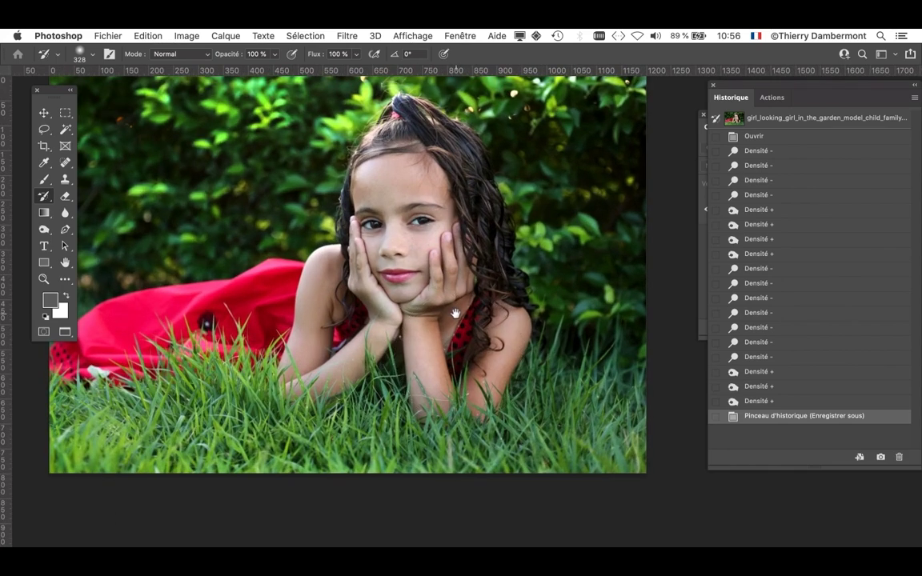
pyautogui.moveTo(423, 283); pyautogui.dragTo(446, 309)
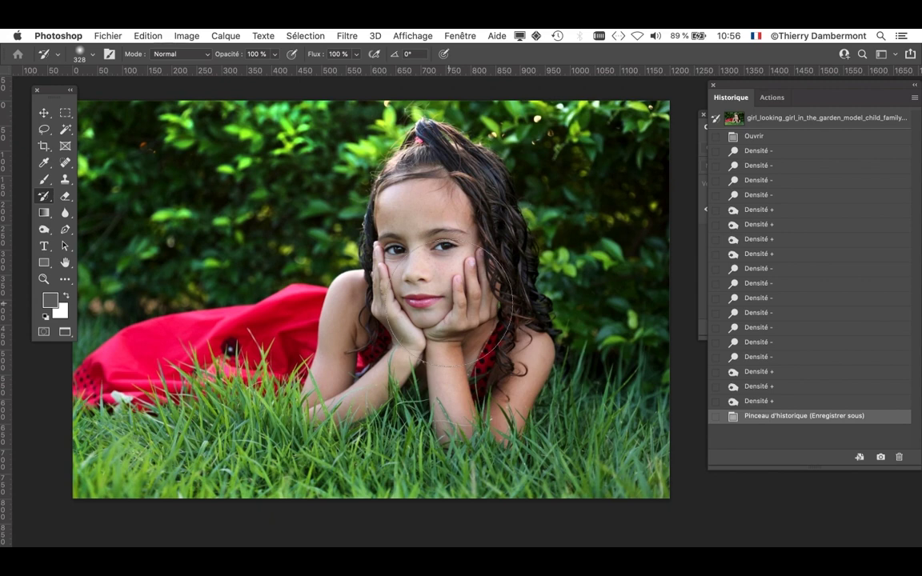
pyautogui.press('F7')
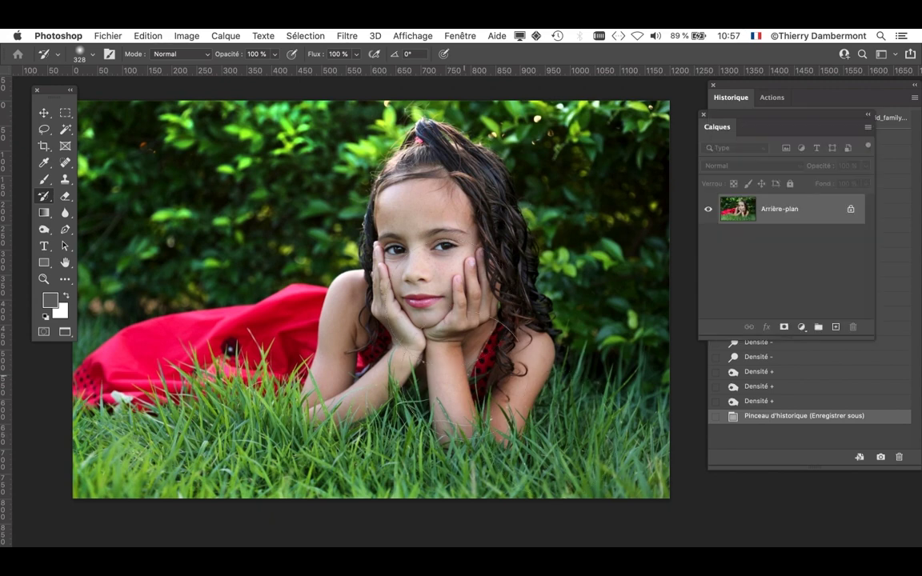
# - Cycle the screen mode to the standard windowed view and shrink the document window around the photo
pyautogui.press('super+minus')
pyautogui.press('f')
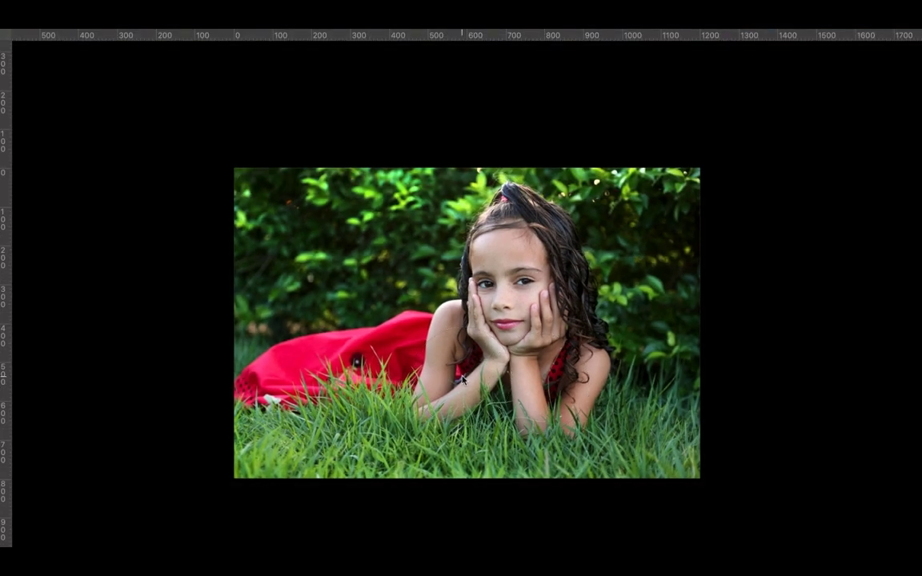
pyautogui.press('f')
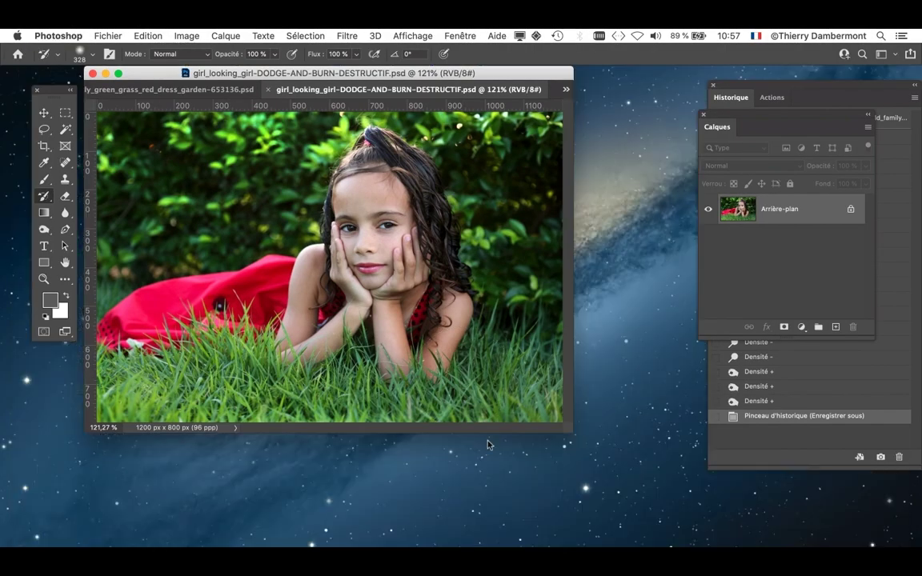
pyautogui.press('super+minus')
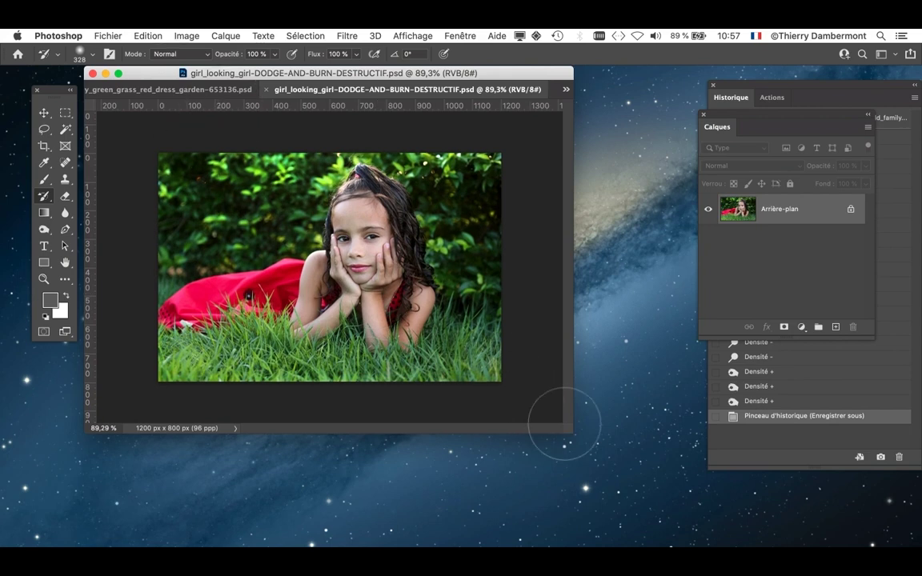
pyautogui.moveTo(564, 424); pyautogui.dragTo(543, 355)
# - Open the recent file girl_looking_girl-DODGE-AND-BURN-DESTRUCTIF.jpg, float it in its own window beside the PSD, and hide the side panels
pyautogui.click(103, 37)
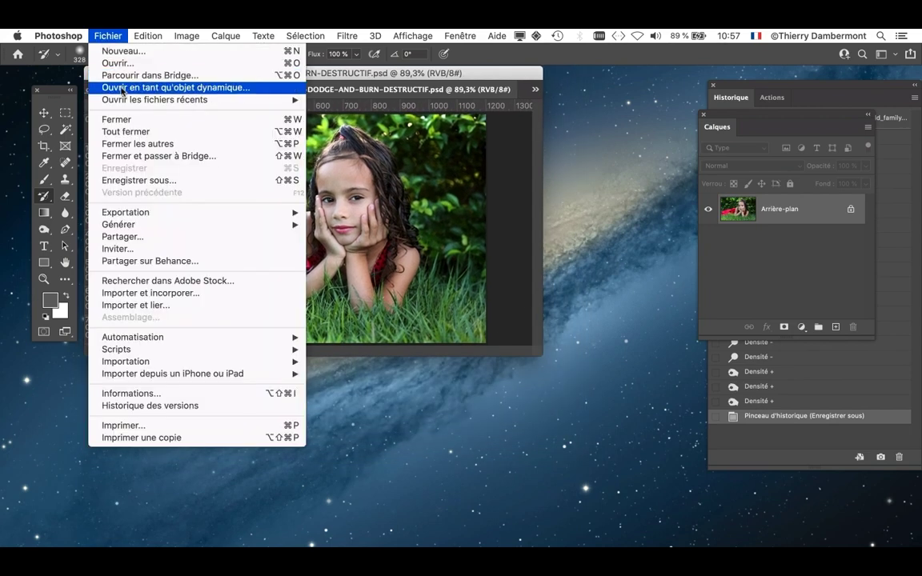
pyautogui.moveTo(125, 101)
pyautogui.click(384, 111)
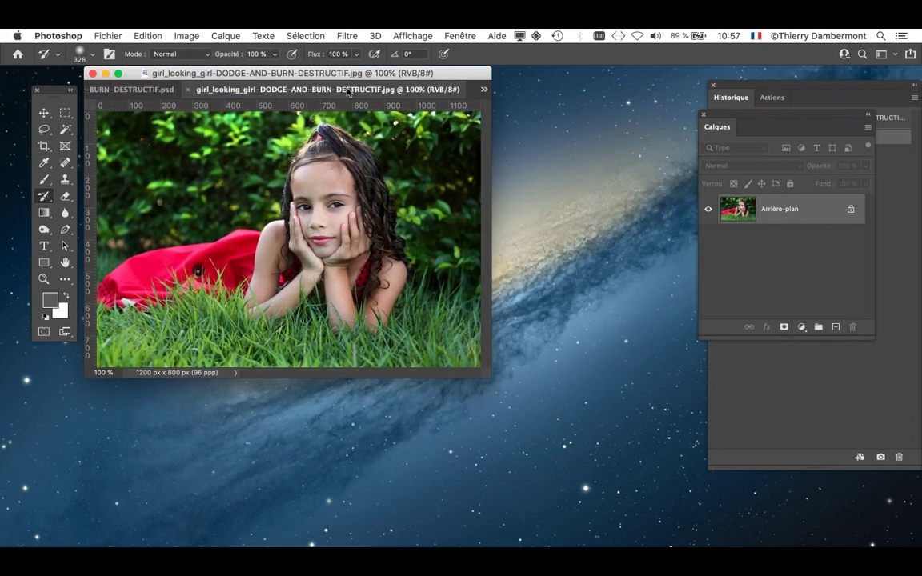
pyautogui.moveTo(346, 89); pyautogui.dragTo(669, 78)
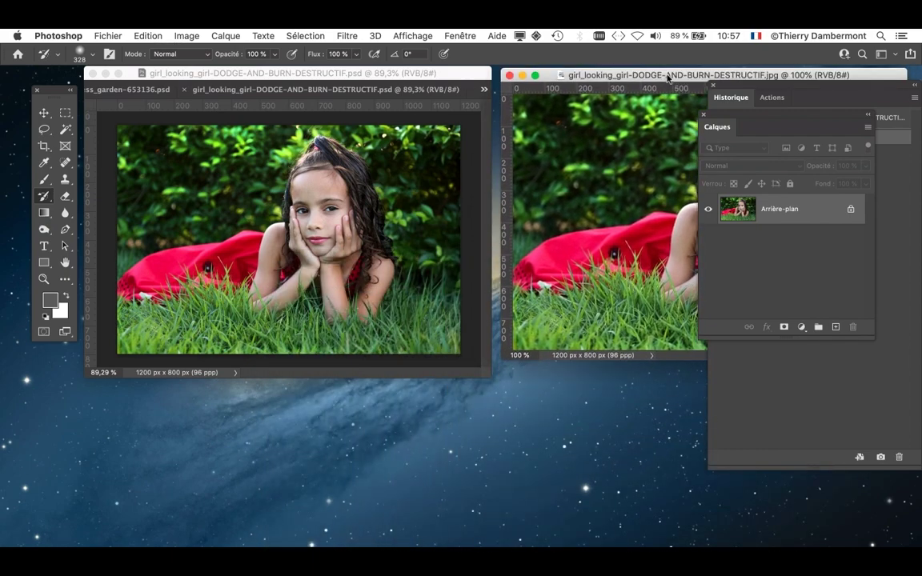
pyautogui.hotkey('shift', 'Tab')
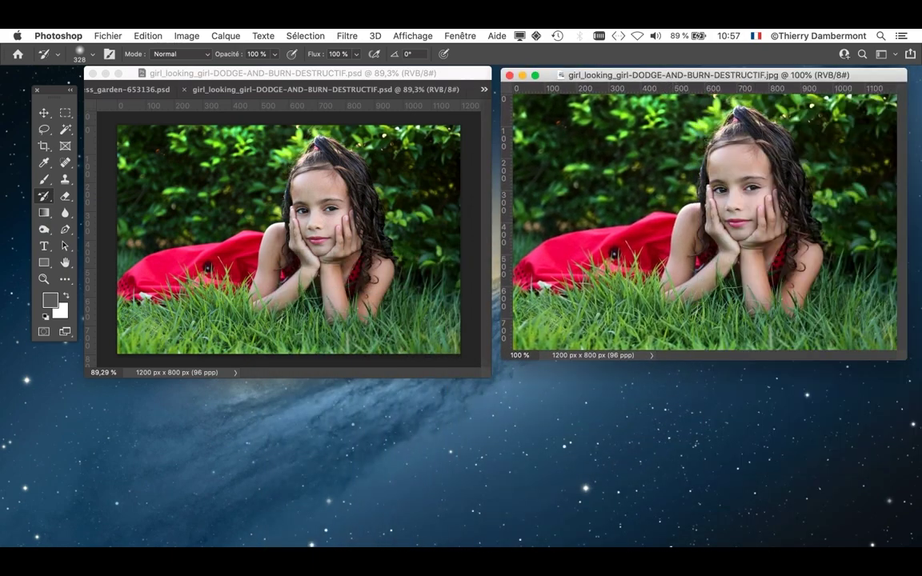
# - Swap the positions of the JPG and PSD windows and close the girl_looking_girl-DODGE-AND-BURN-DESTRUCTIF.jpg window
pyautogui.click(376, 77)
pyautogui.moveTo(375, 78); pyautogui.dragTo(629, 326)
pyautogui.moveTo(754, 78); pyautogui.dragTo(324, 82)
pyautogui.moveTo(550, 322); pyautogui.dragTo(717, 80)
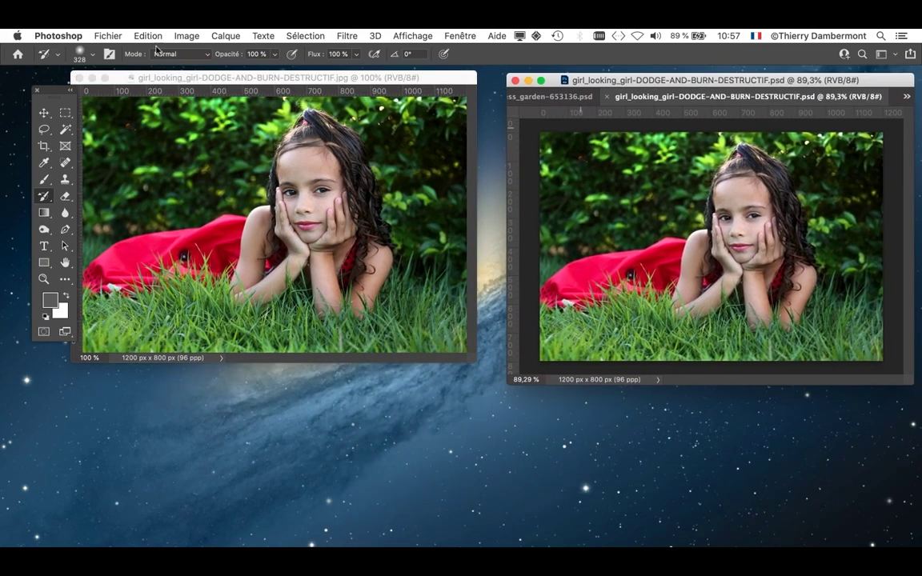
pyautogui.click(145, 79)
pyautogui.click(79, 79)
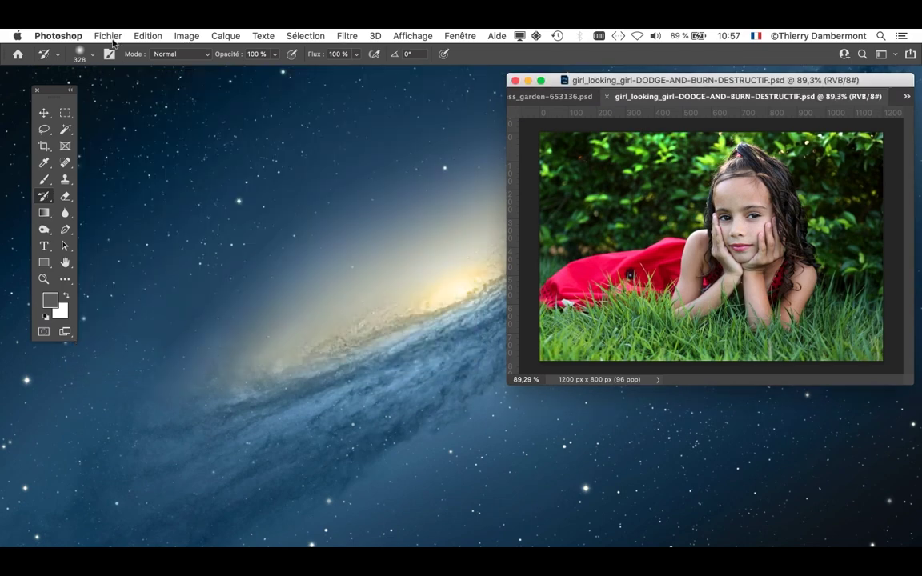
# - Open the recent unretouched PSD of the girl ending in 653136 and align its window beside the DODGE-AND-BURN-DESTRUCTIF.psd window
pyautogui.click(107, 35)
pyautogui.moveTo(134, 99)
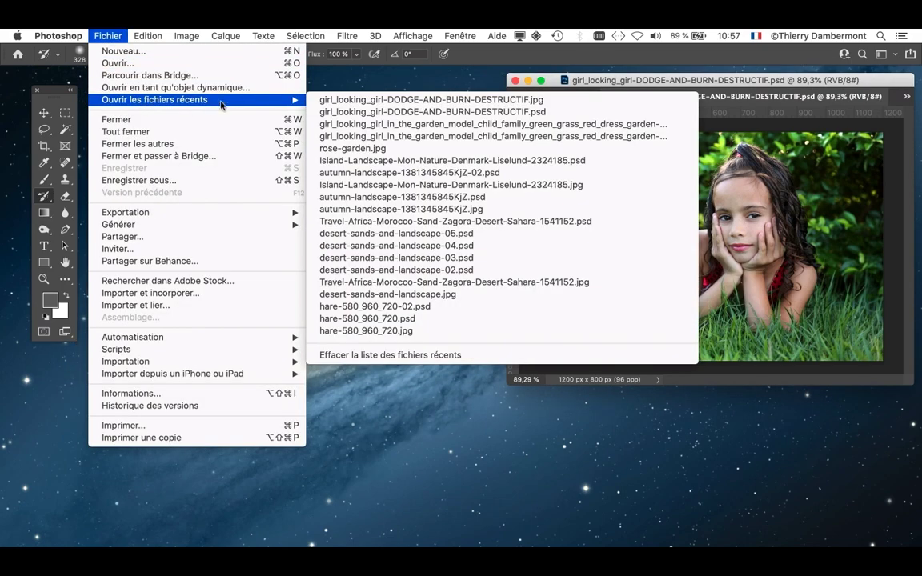
pyautogui.click(472, 127)
pyautogui.moveTo(744, 106)
pyautogui.mouseDown()
pyautogui.moveTo(608, 104)
pyautogui.moveTo(300, 124)
pyautogui.moveTo(376, 99)
pyautogui.moveTo(383, 82)
pyautogui.mouseUp()
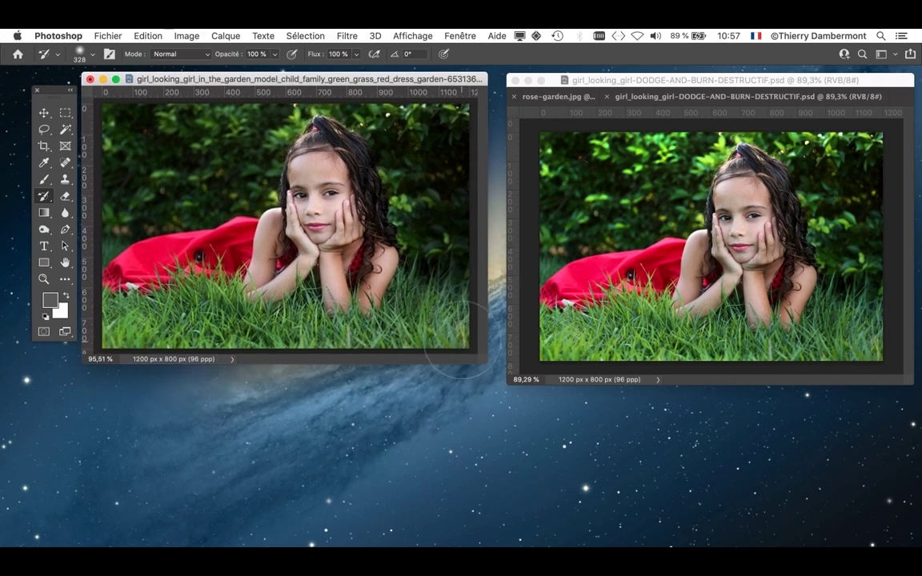
pyautogui.moveTo(476, 359); pyautogui.dragTo(495, 381)
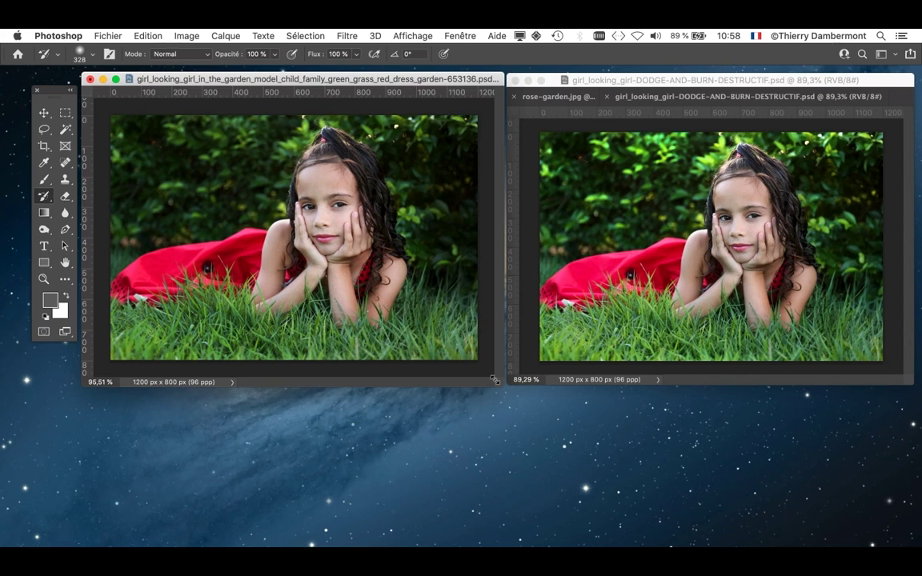
pyautogui.moveTo(610, 87); pyautogui.dragTo(616, 85)
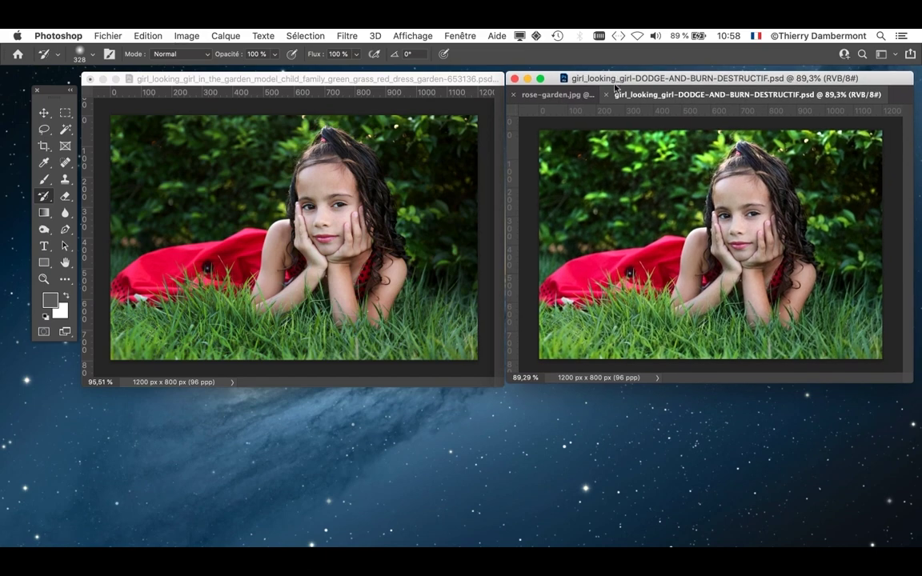
# - Switch to the Dodge tool (Densité -) and back to the Burn tool (Densité +), and activate the unretouched photo's window
pyautogui.click(44, 231)
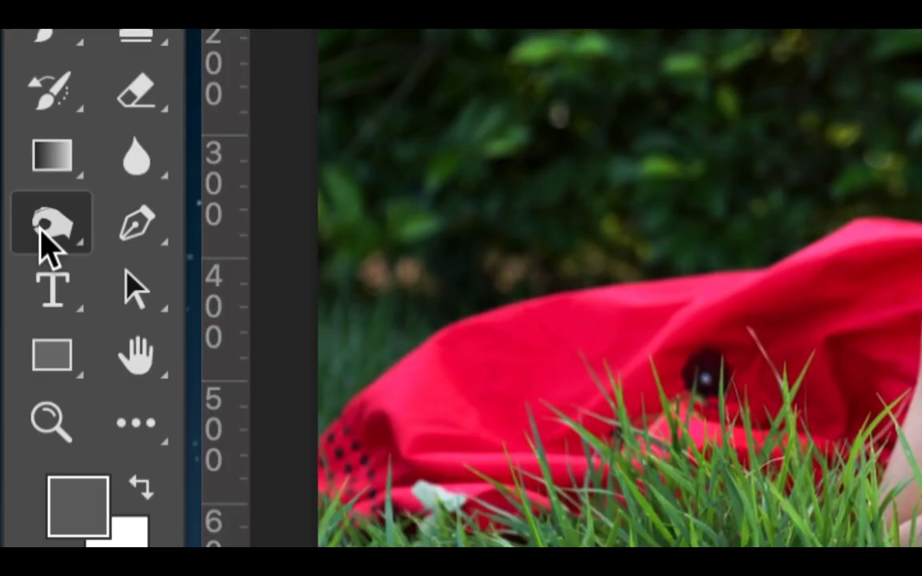
pyautogui.rightClick(40, 229)
pyautogui.click(114, 225)
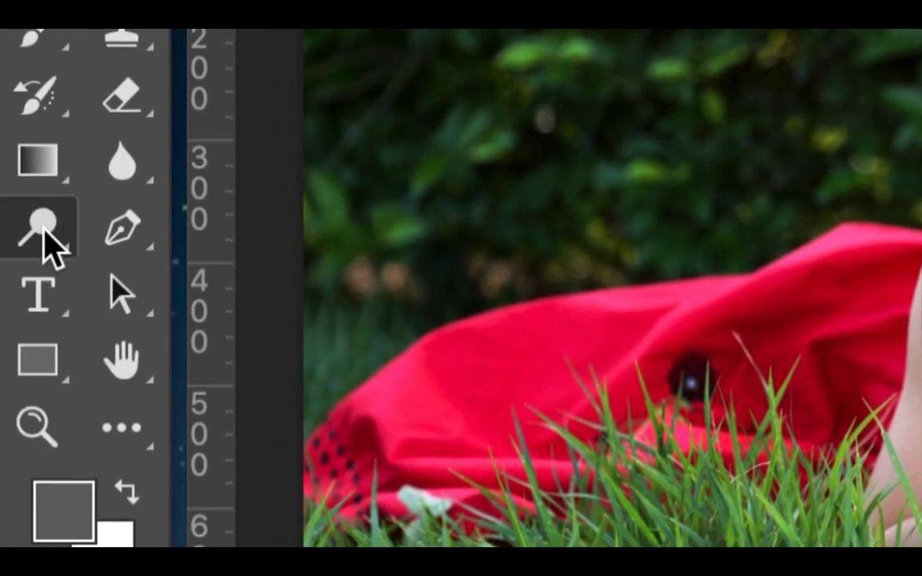
pyautogui.rightClick(44, 230)
pyautogui.click(94, 267)
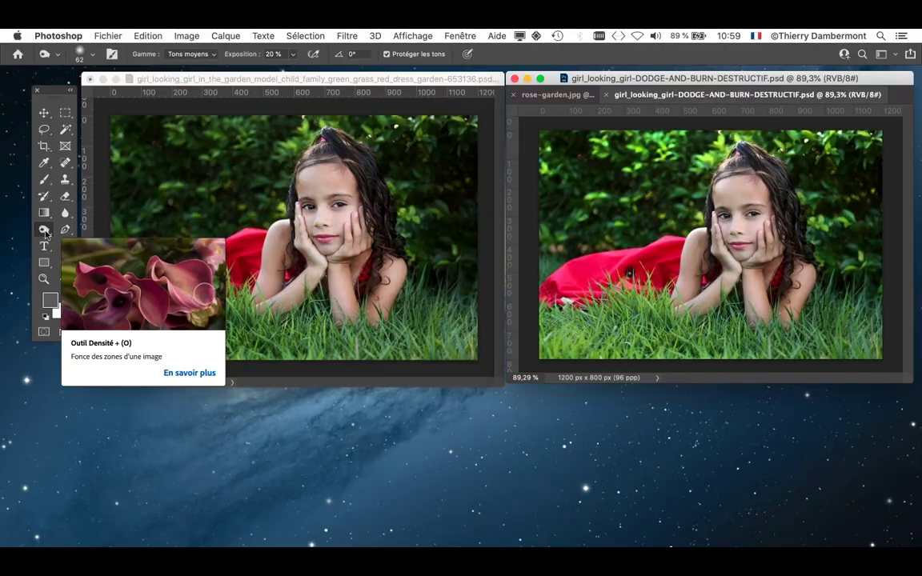
pyautogui.click(214, 80)
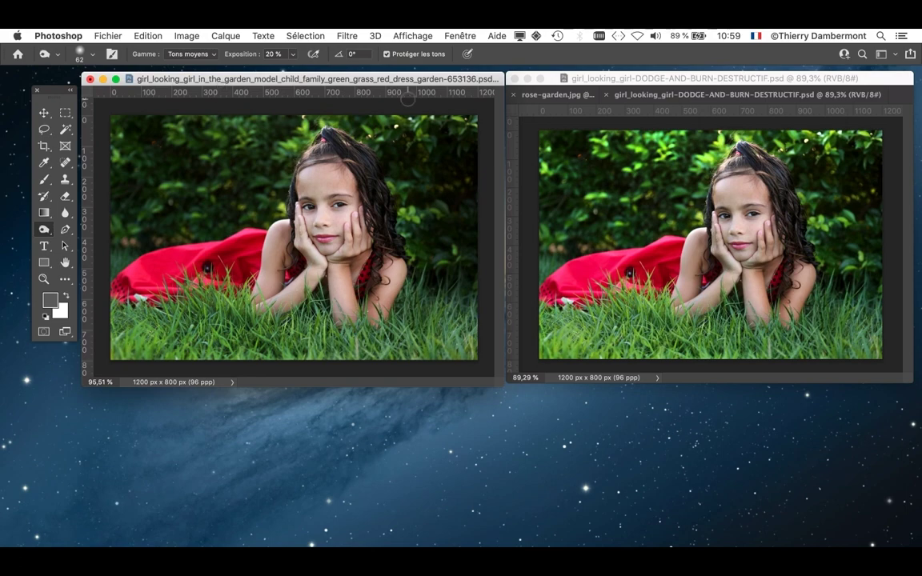
# - Close the windows of girl_looking_girl-DODGE-AND-BURN-DESTRUCTIF.psd and rose-garden.jpg, discarding the changes to rose-garden.jpg
pyautogui.click(592, 80)
pyautogui.press('super+q')
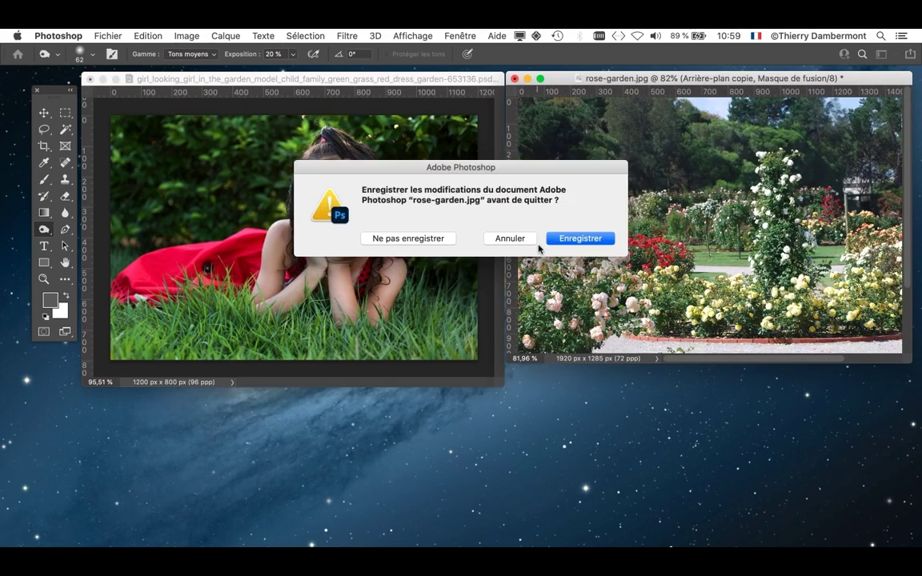
pyautogui.click(421, 242)
# - Enlarge the unretouched girl PSD's window, fit the image to it, and close the document without saving
pyautogui.moveTo(500, 384); pyautogui.dragTo(884, 547)
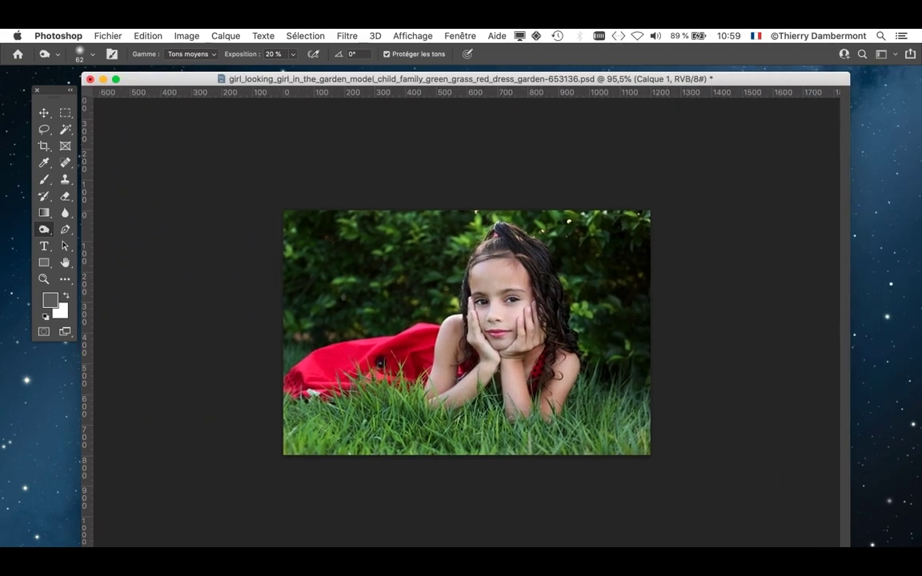
pyautogui.press('super+0')
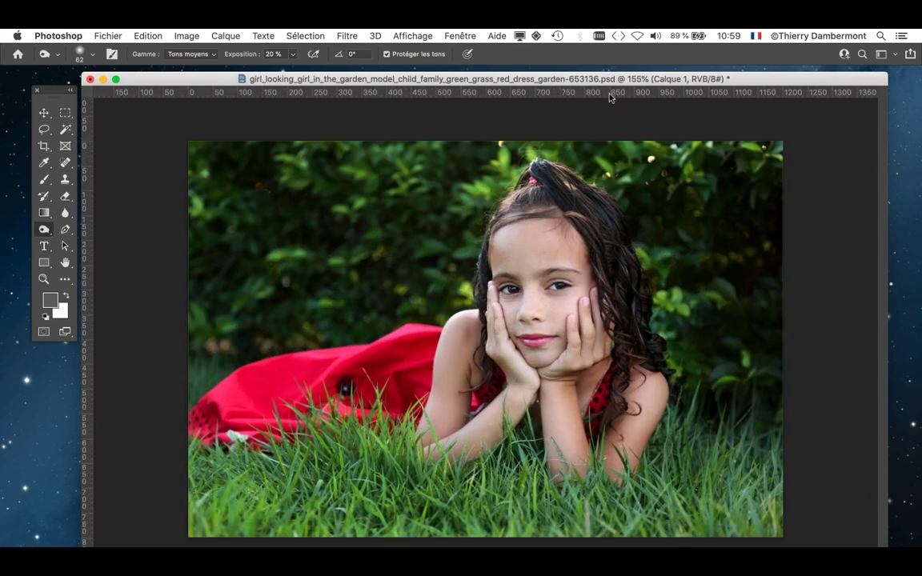
pyautogui.click(91, 81)
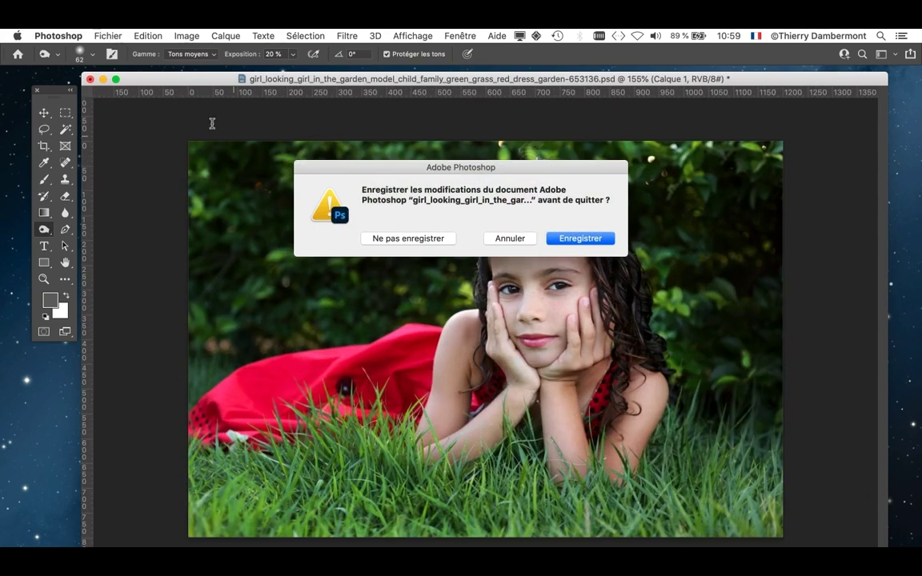
pyautogui.click(412, 239)
# - Look through the list of recently opened files for the two girl photos with long file names
pyautogui.click(108, 36)
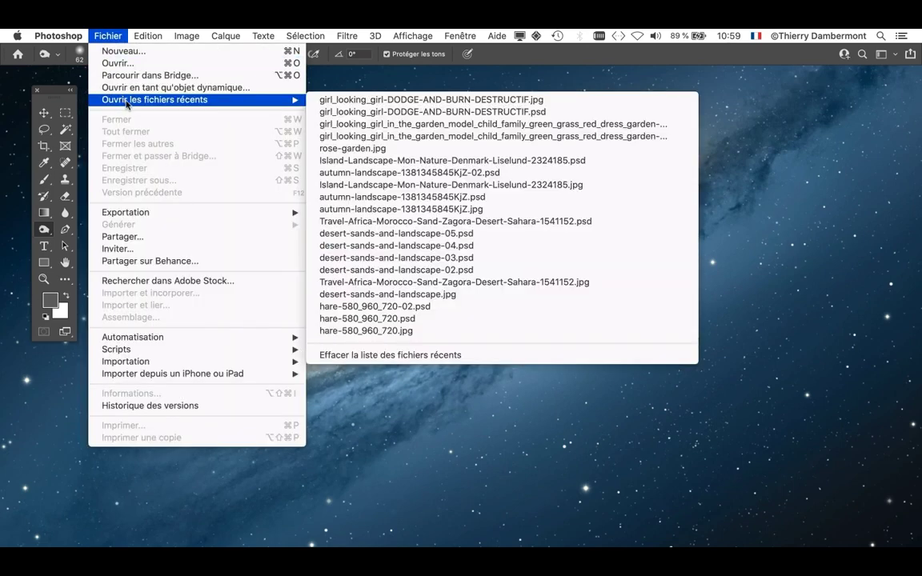
pyautogui.moveTo(240, 100)
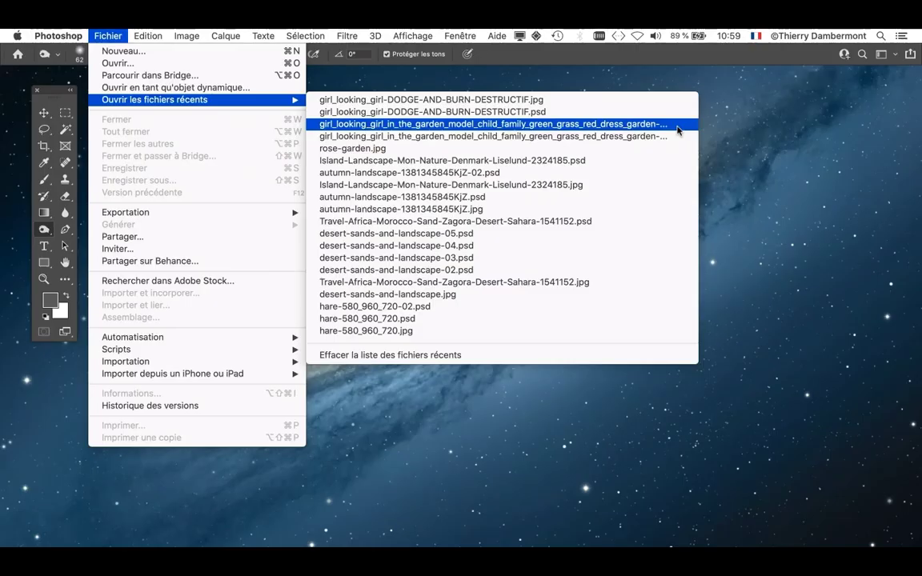
pyautogui.press('Escape')
# - Switch to the Finder and select the original girl JPG ending in 653136 in the docs jeudi matin folder
pyautogui.press('super+Tab')
pyautogui.press('super+Tab')
pyautogui.press('super+Tab')
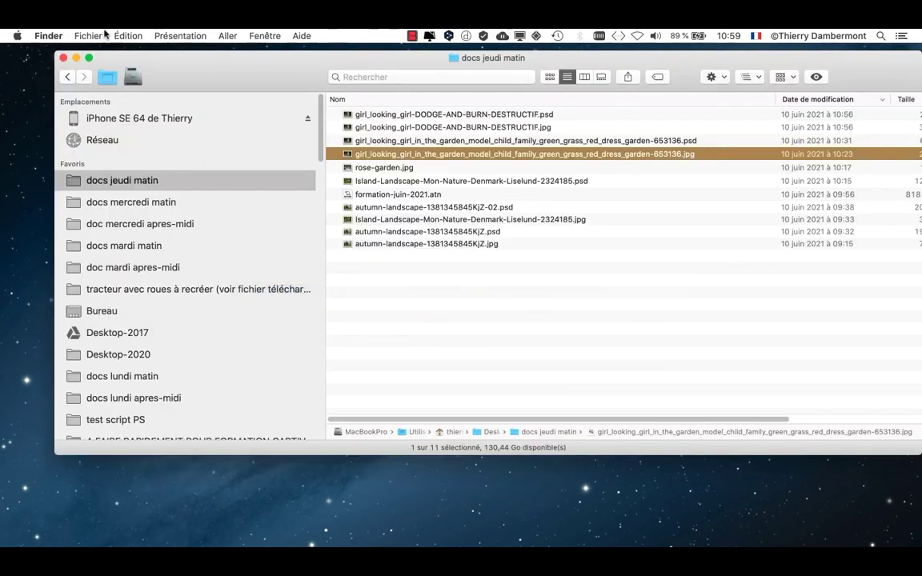
pyautogui.click(710, 154)
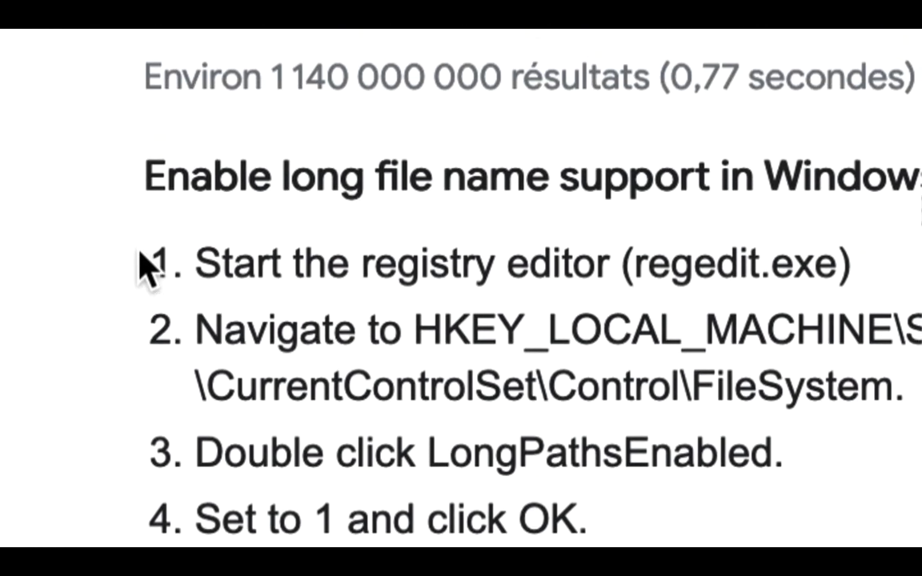
# - From the Google results for "allow long file names windows 10", open the How-To Geek article in a new tab, agree to its privacy notice and skim it
pyautogui.scroll(-3, 698, 401)
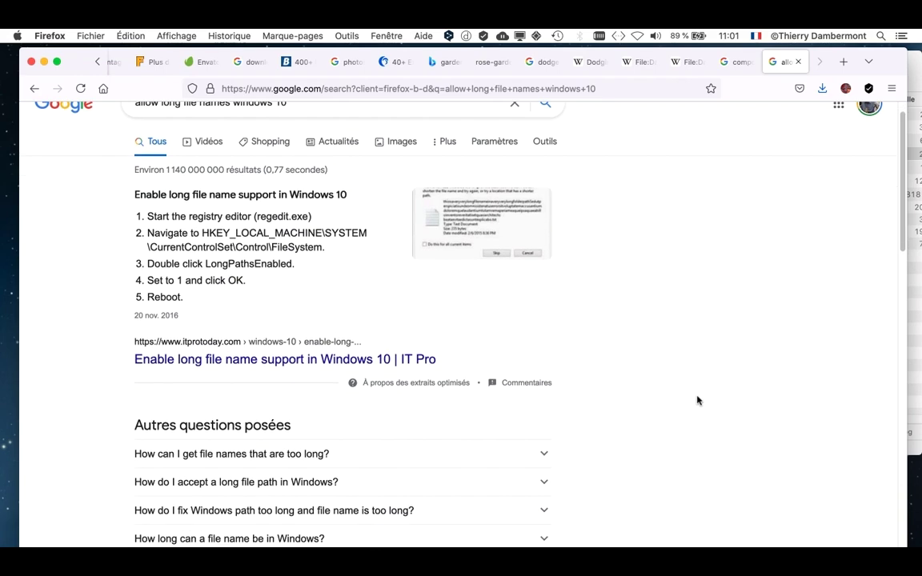
pyautogui.scroll(-3, 698, 400)
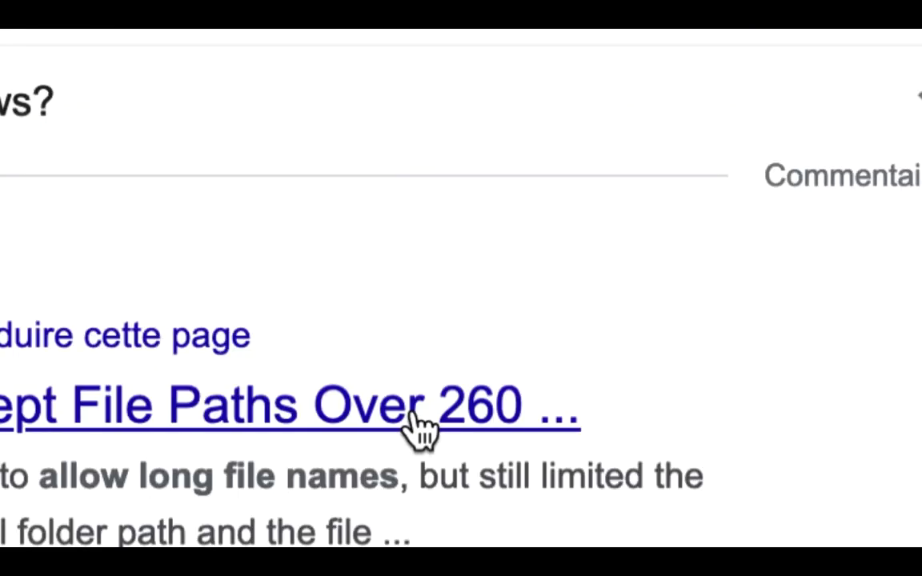
pyautogui.keyDown('super'); pyautogui.click(415, 409); pyautogui.keyUp('super')
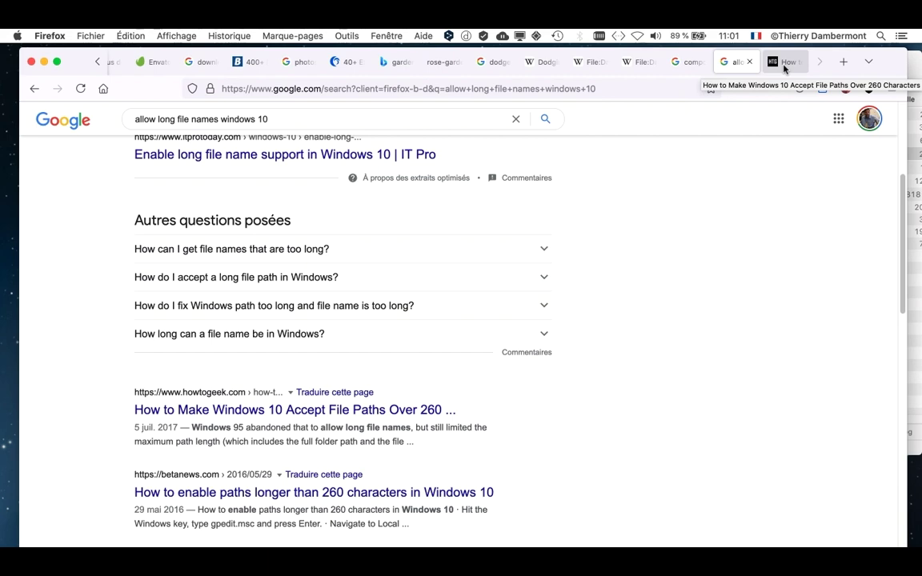
pyautogui.click(783, 69)
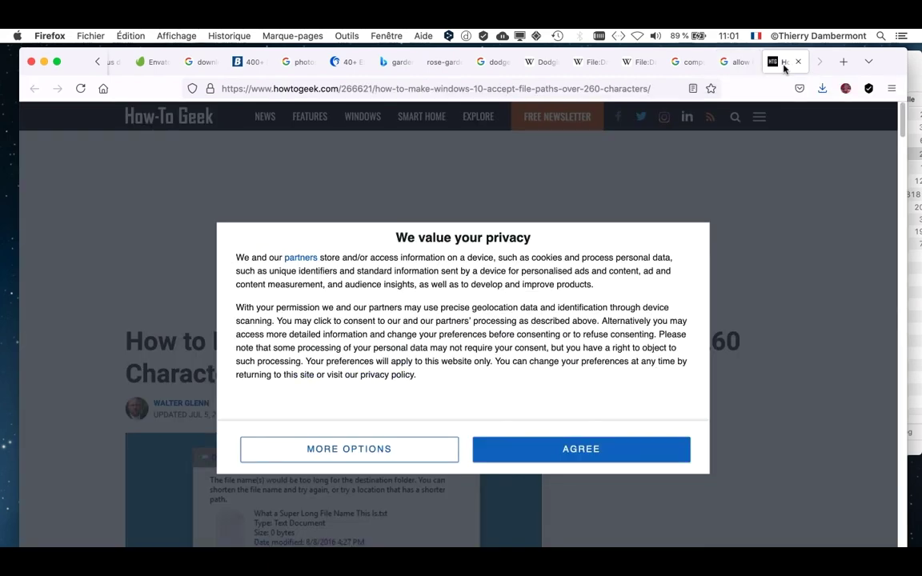
pyautogui.click(643, 464)
pyautogui.scroll(-5, 652, 455)
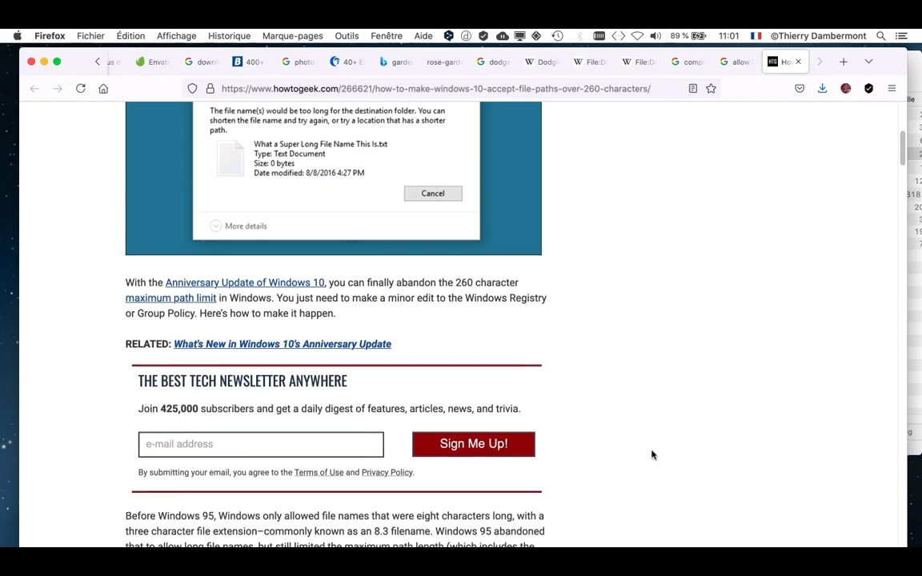
pyautogui.scroll(-4, 652, 455)
pyautogui.scroll(3, 652, 455)
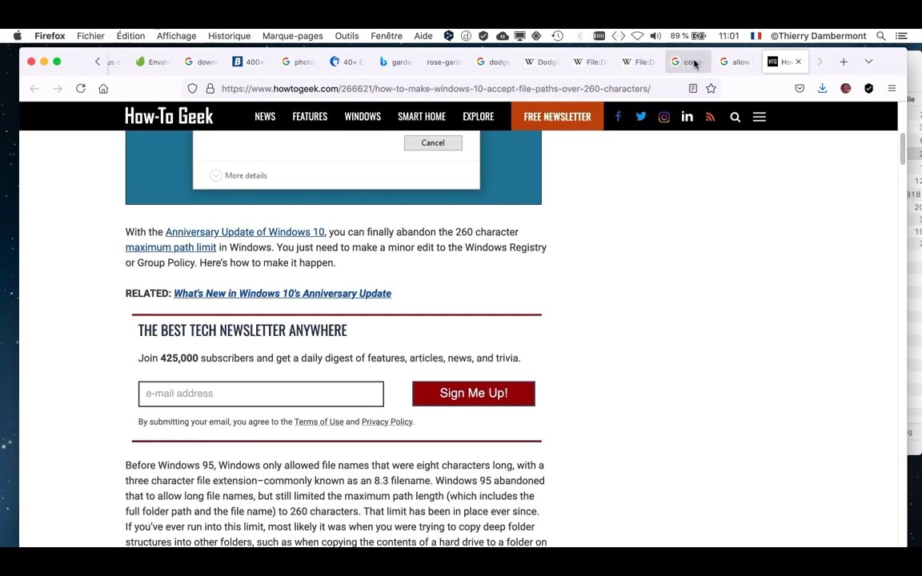
# - Return to the Google results on long Windows file names, skim the remaining links, and minimize the browser window
pyautogui.click(732, 61)
pyautogui.scroll(-3, 685, 298)
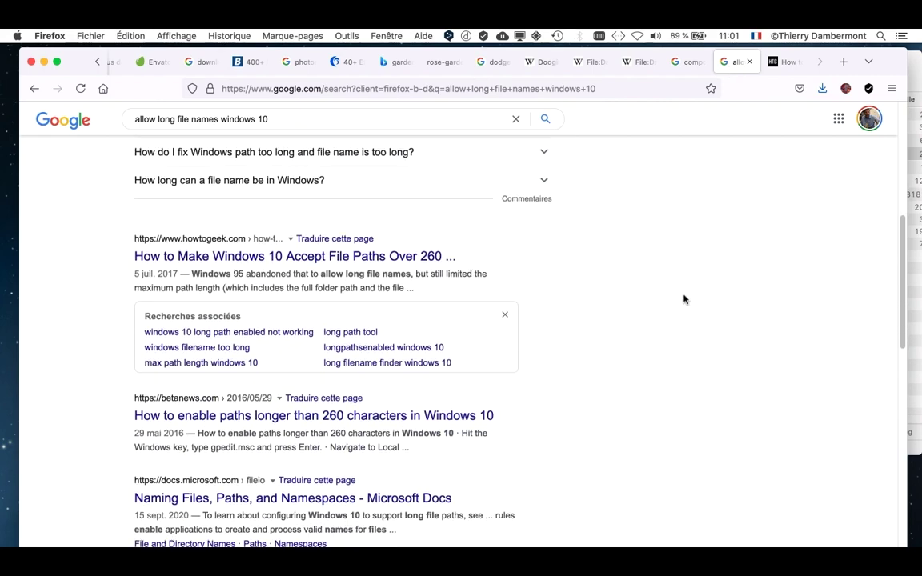
pyautogui.scroll(-3, 683, 300)
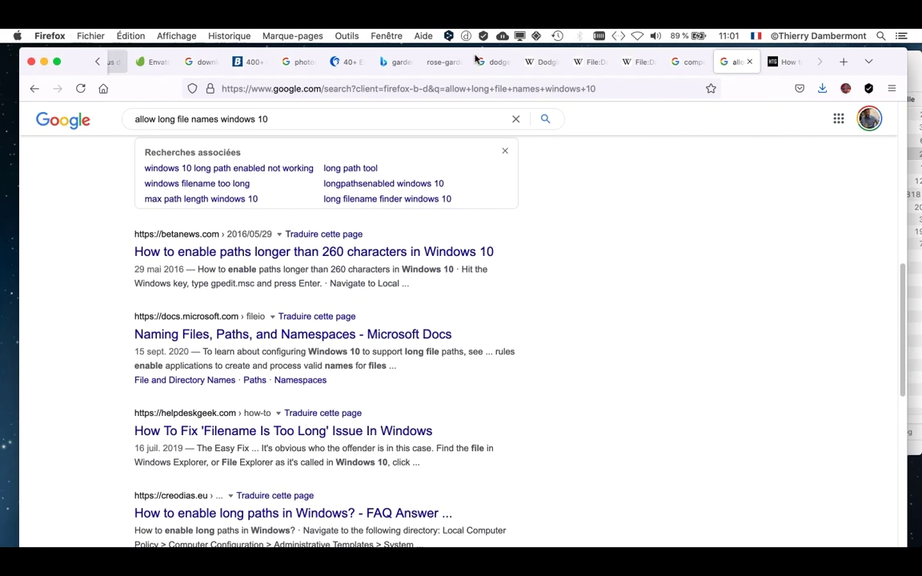
pyautogui.click(44, 62)
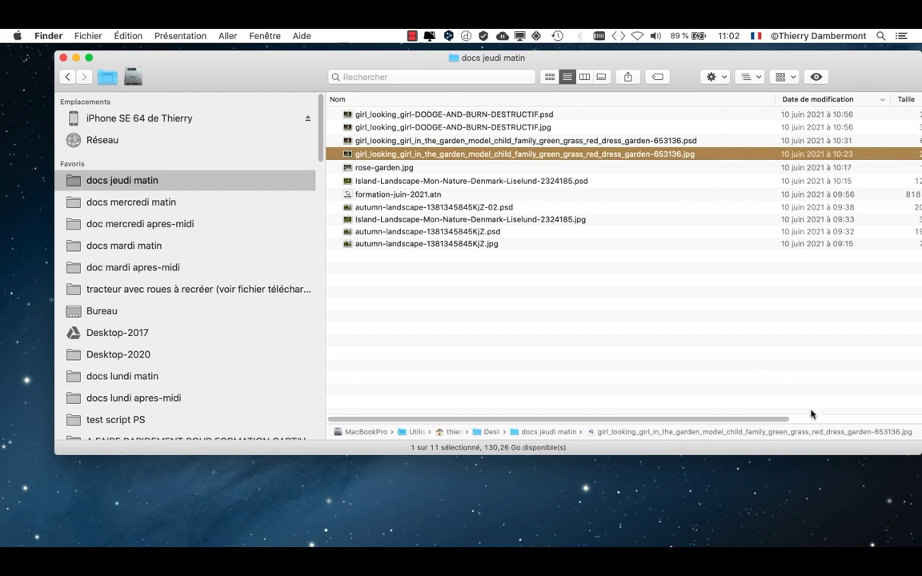
# - Shrink and lower the Finder window, and open the girl PSD ending in 653136 from it, closing the document again
pyautogui.moveTo(920, 454); pyautogui.dragTo(756, 395)
pyautogui.moveTo(597, 71); pyautogui.dragTo(604, 138)
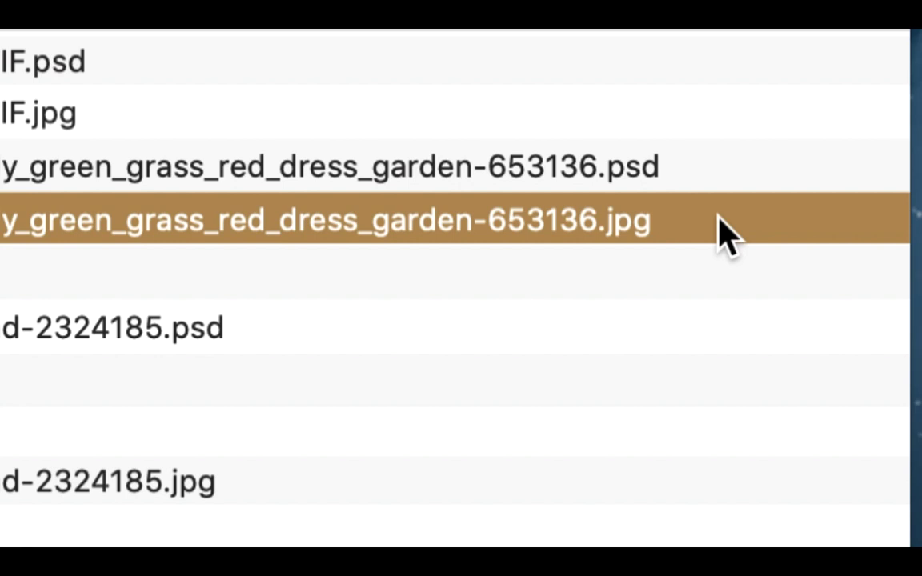
pyautogui.click(705, 176)
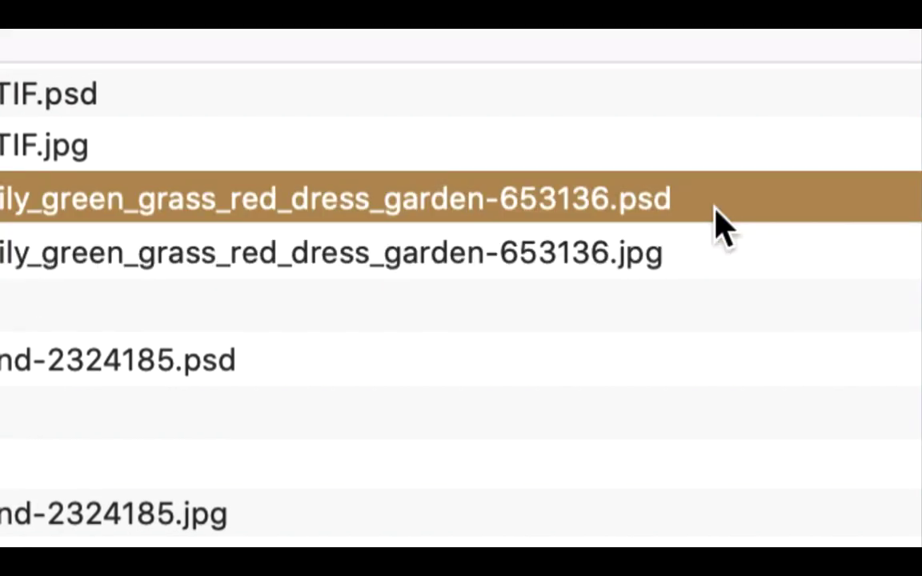
pyautogui.doubleClick(716, 210)
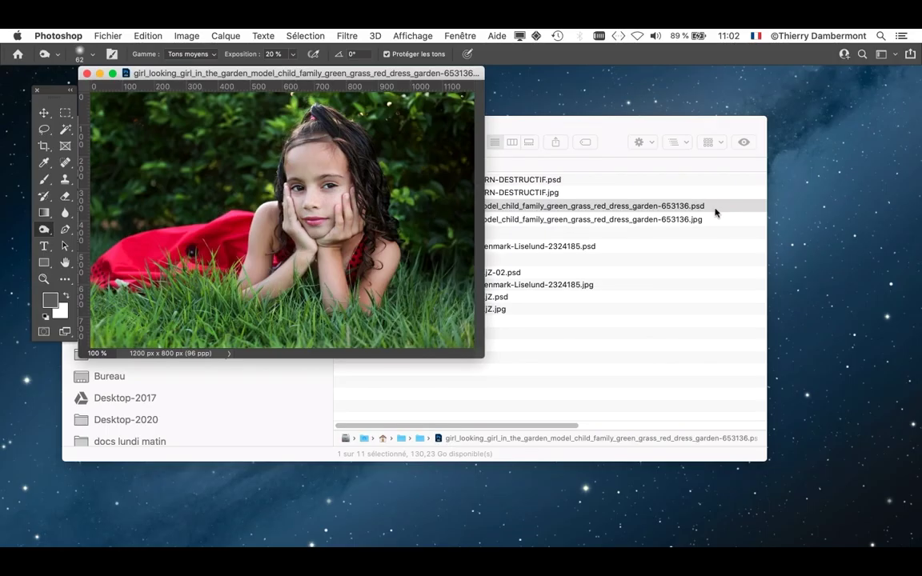
pyautogui.click(86, 73)
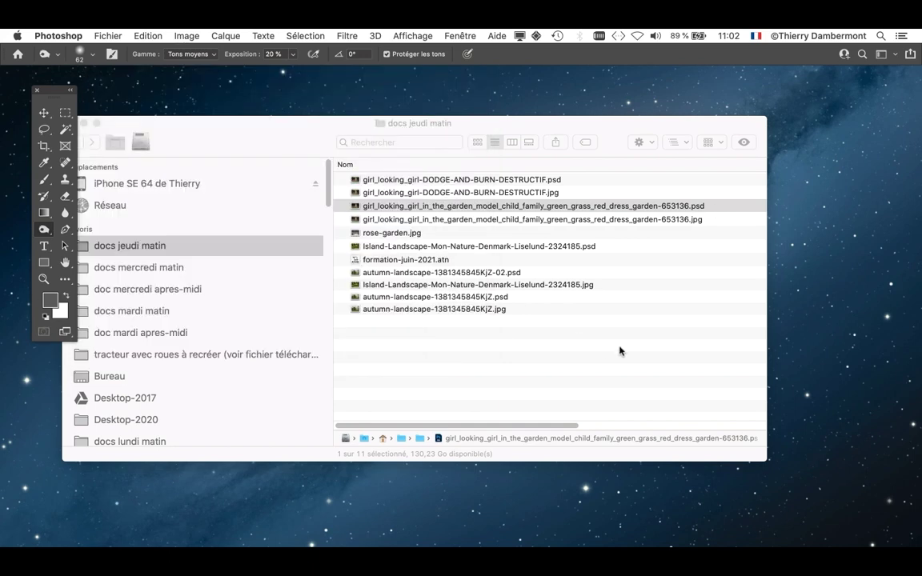
# - Open the girl JPG ending in 653136 from the Finder in its default application, Aperçu, and close it
pyautogui.click(737, 224)
pyautogui.click(737, 224)
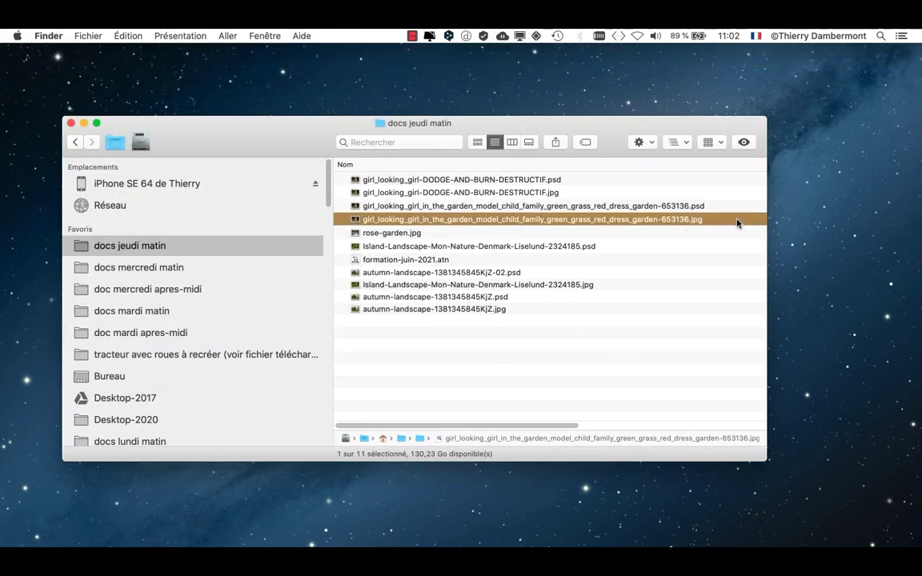
pyautogui.doubleClick(737, 223)
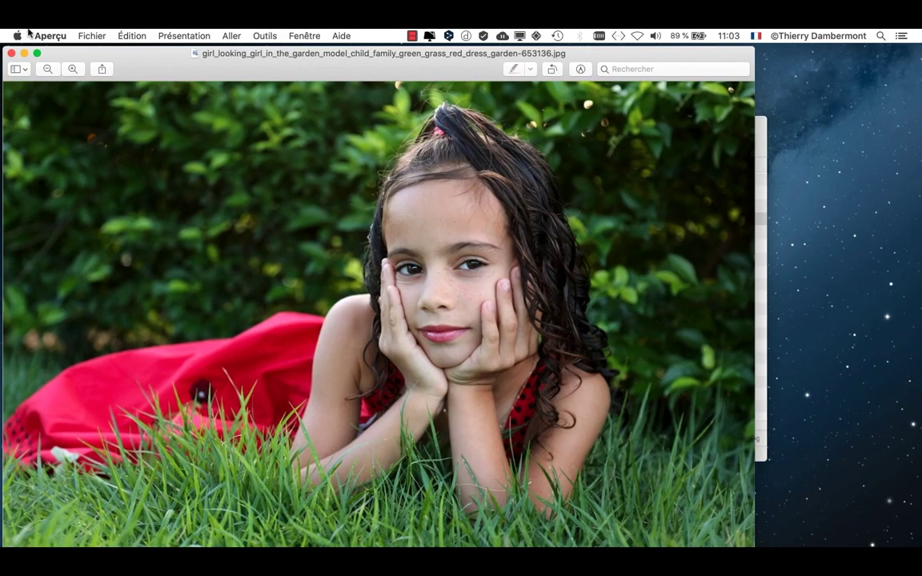
pyautogui.press('super+w')
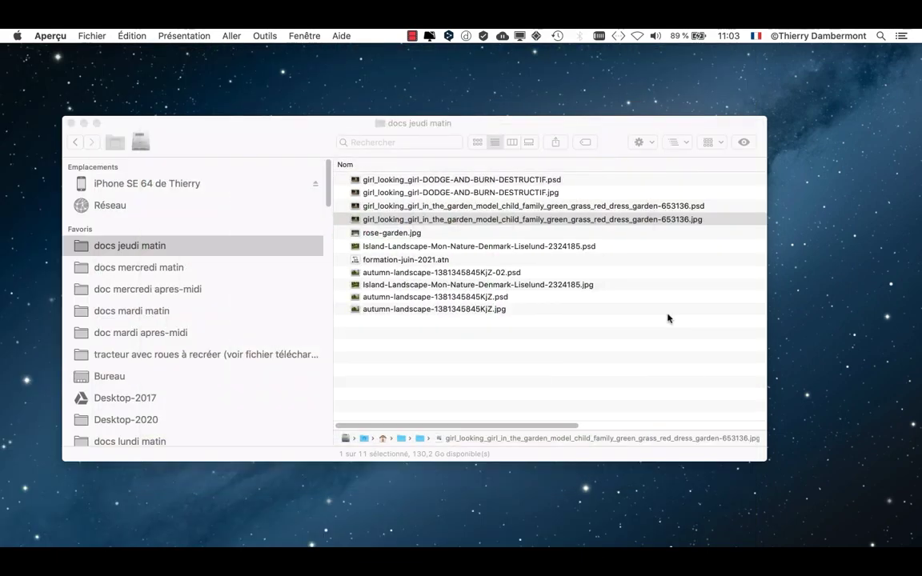
# - Open the girl JPG ending in 653136 with Adobe Photoshop 2021 from the Dock, close it, and return to the Finder
pyautogui.click(354, 221)
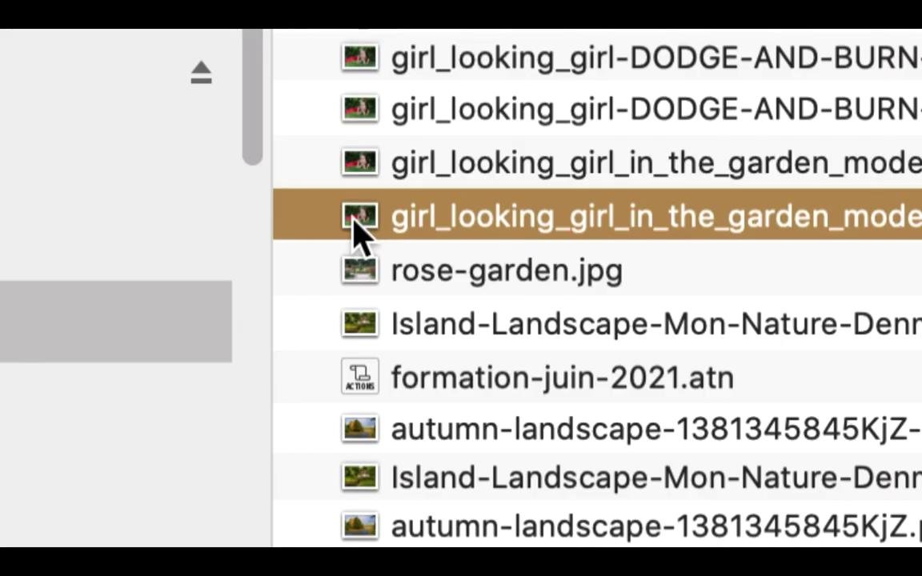
pyautogui.moveTo(354, 221); pyautogui.dragTo(10, 331)
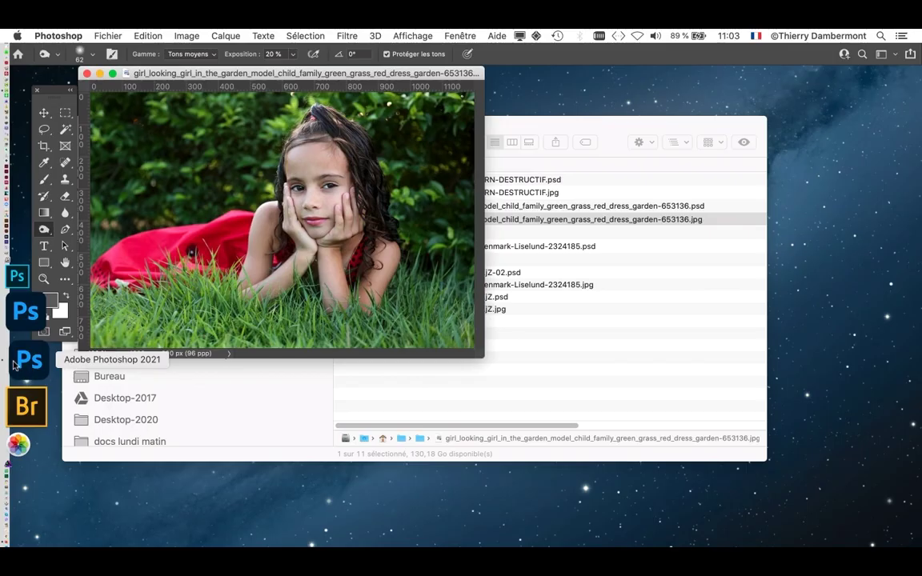
pyautogui.click(86, 74)
pyautogui.click(748, 362)
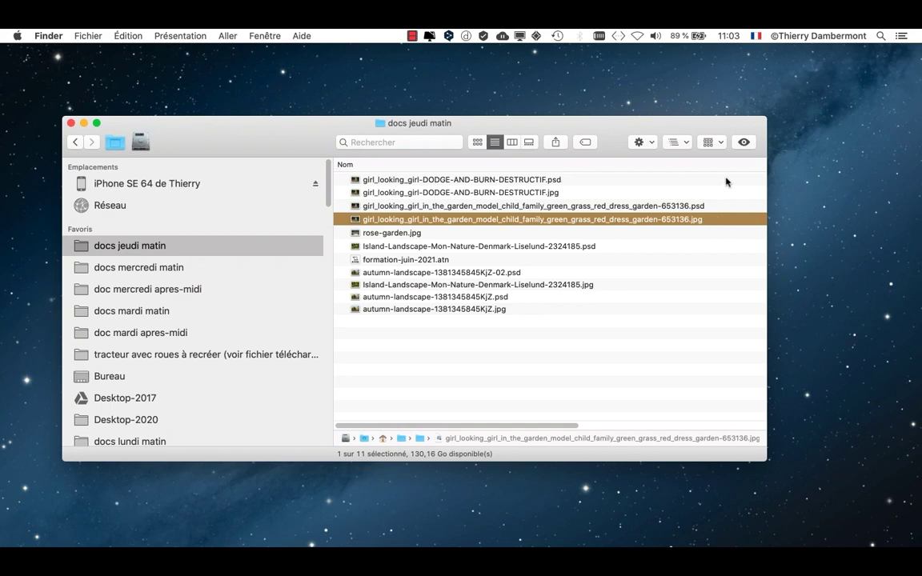
# - Show the file information of the girl JPG ending in 653136 and set its Ouvrir avec application to Adobe Photoshop 2021.app
pyautogui.press('super+i')
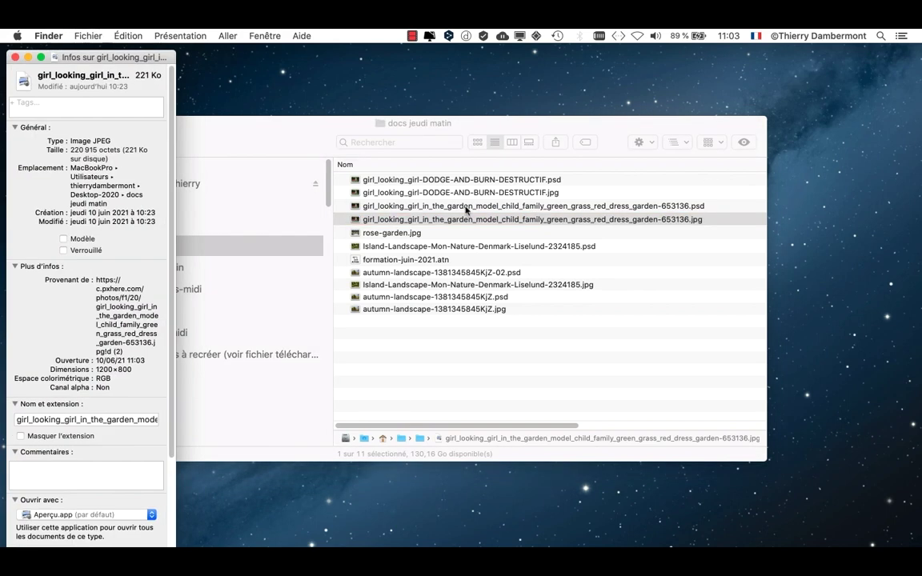
pyautogui.moveTo(132, 58); pyautogui.dragTo(640, 51)
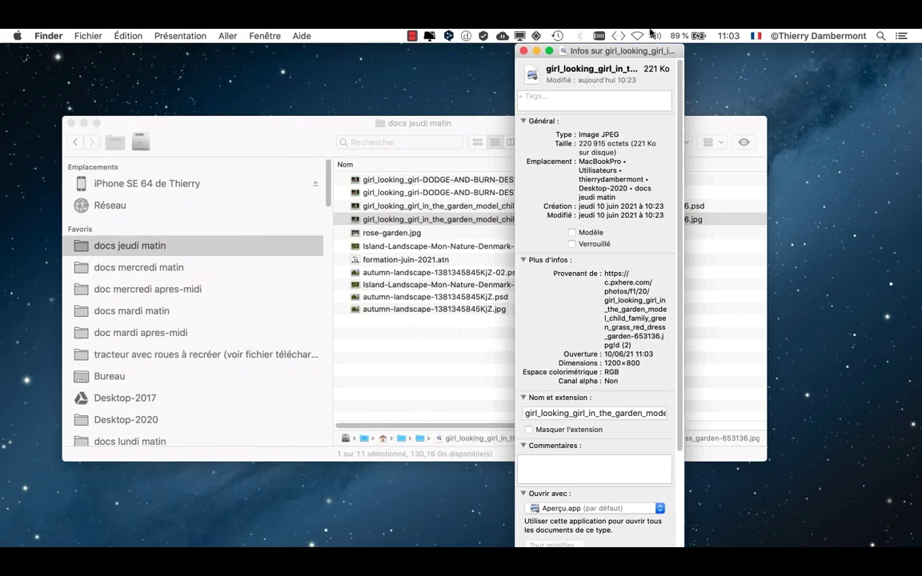
pyautogui.scroll(-3, 608, 409)
pyautogui.scroll(-4, 581, 380)
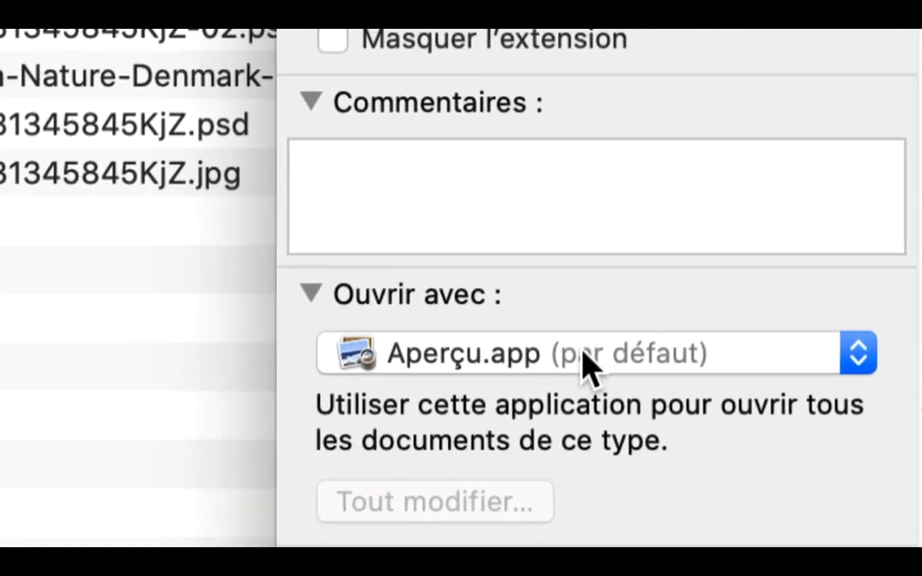
pyautogui.click(731, 376)
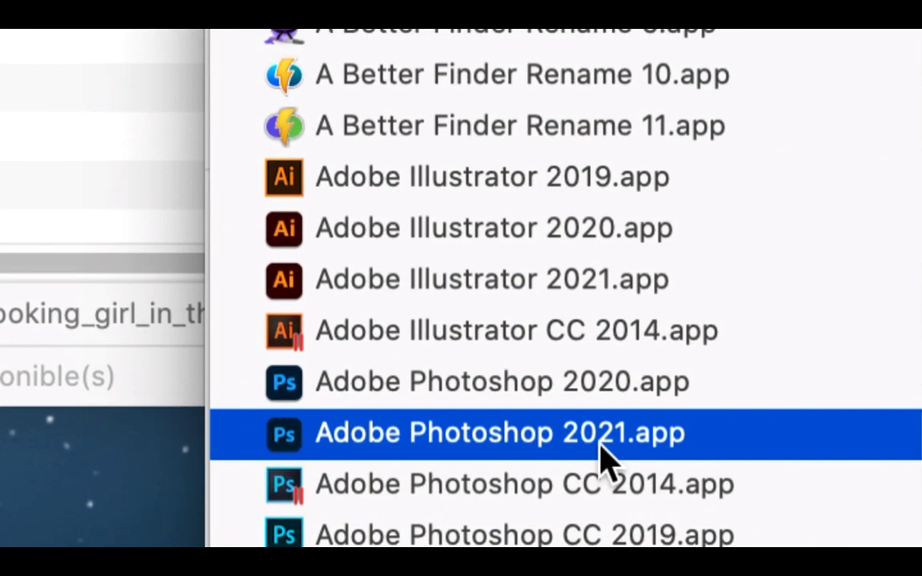
pyautogui.click(601, 448)
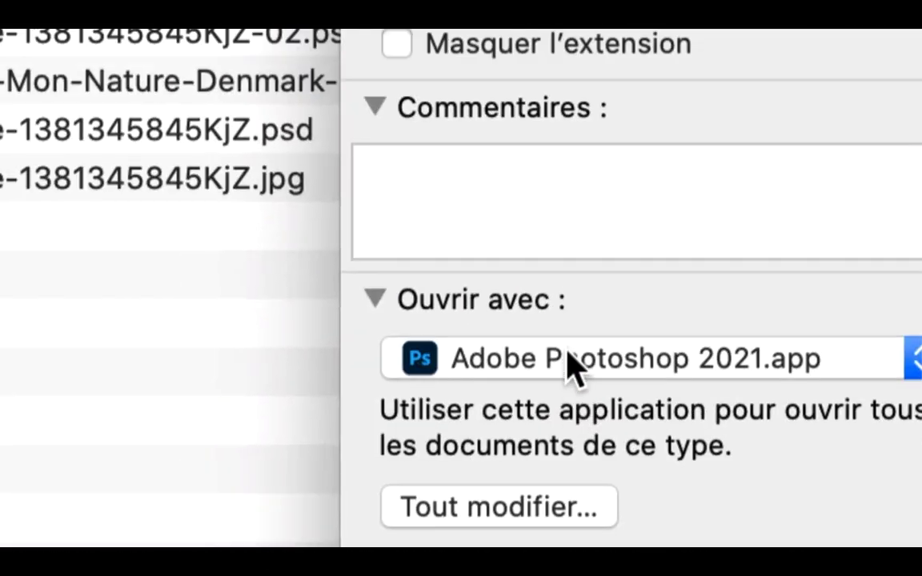
# - Apply Adobe Photoshop 2021.app as the opening application for all .jpg documents, and close the girl JPG's file information
pyautogui.click(570, 356)
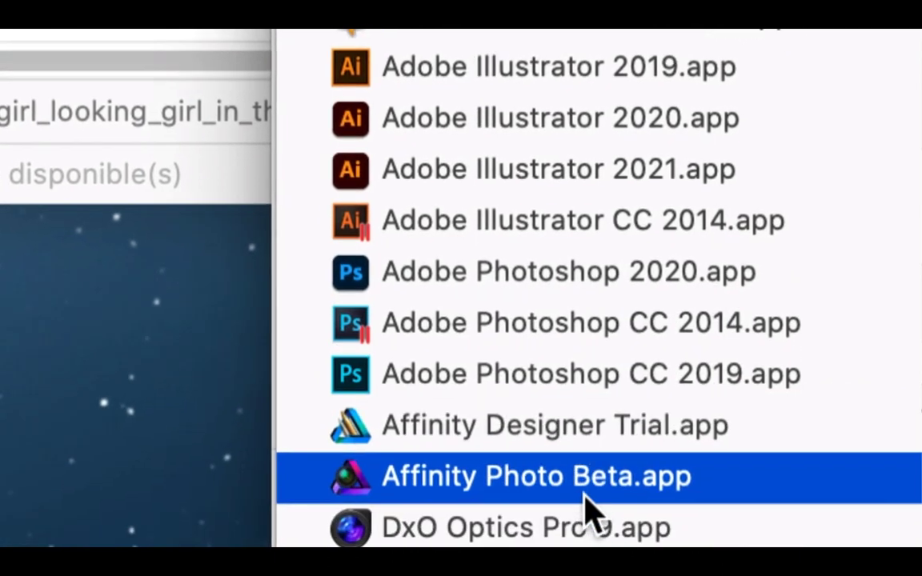
pyautogui.scroll(-2, 588, 506)
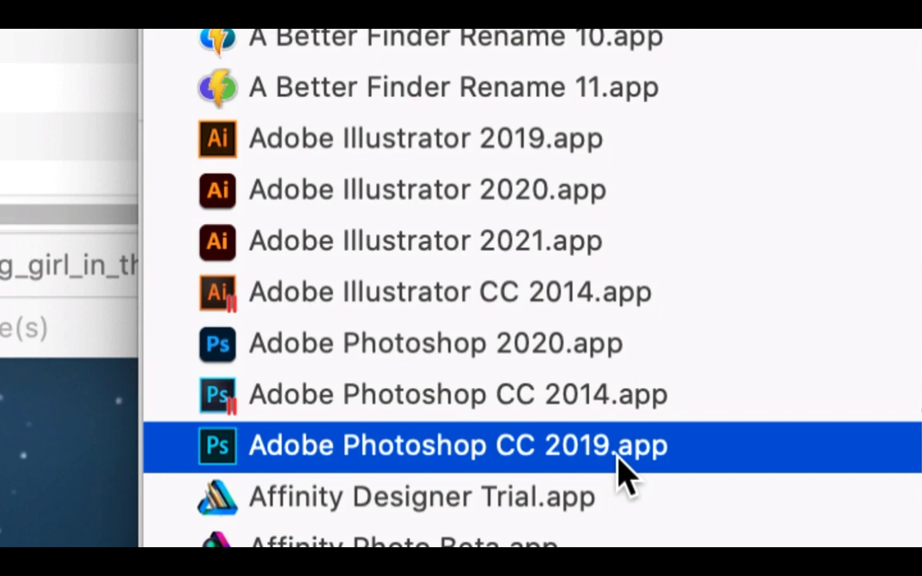
pyautogui.scroll(3, 618, 457)
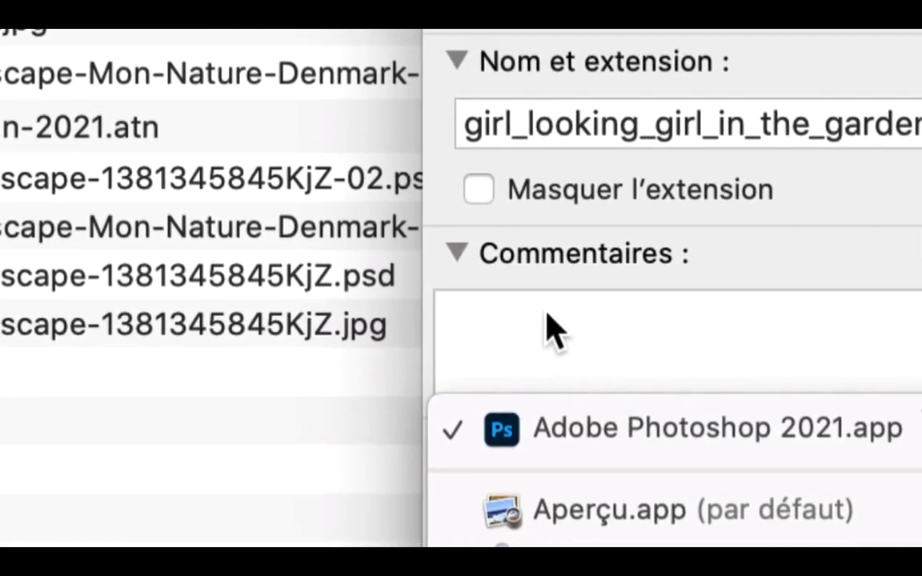
pyautogui.click(504, 252)
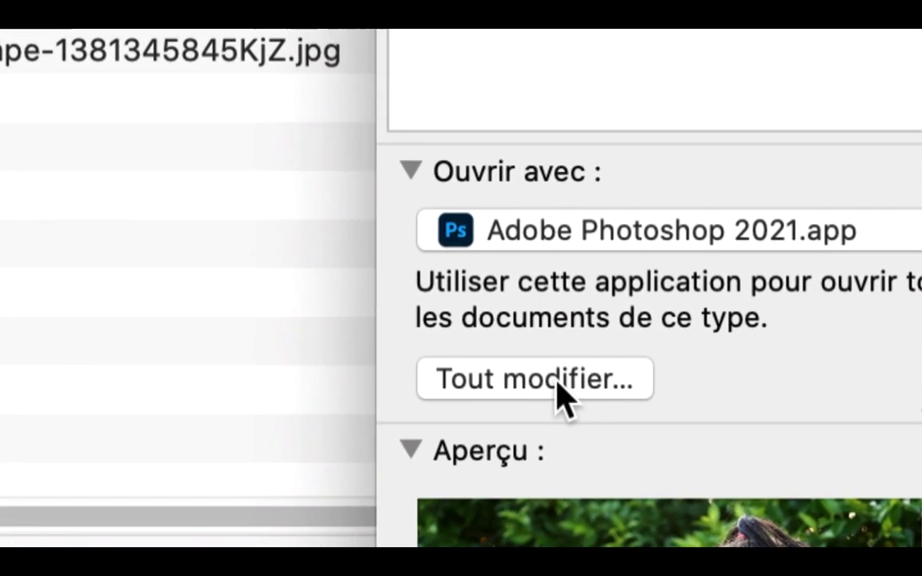
pyautogui.click(445, 365)
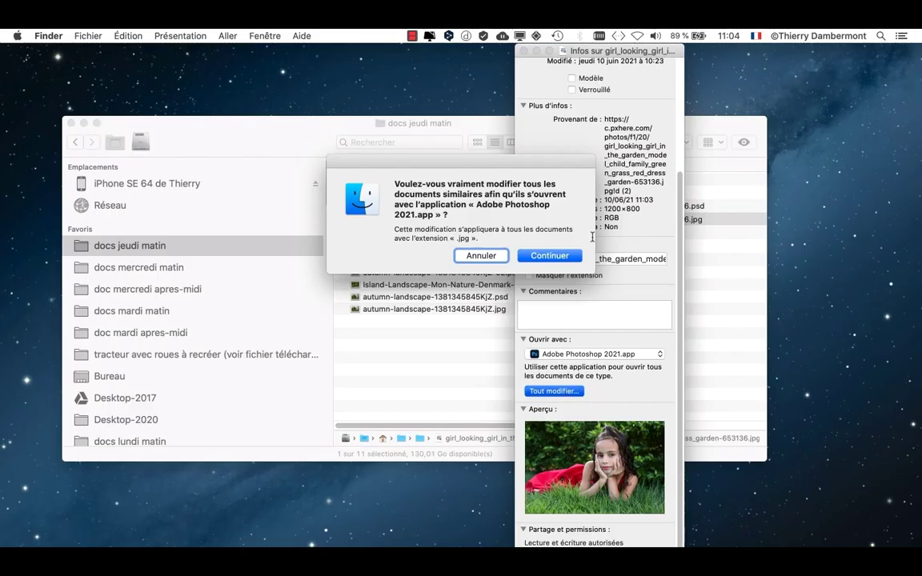
pyautogui.click(510, 230)
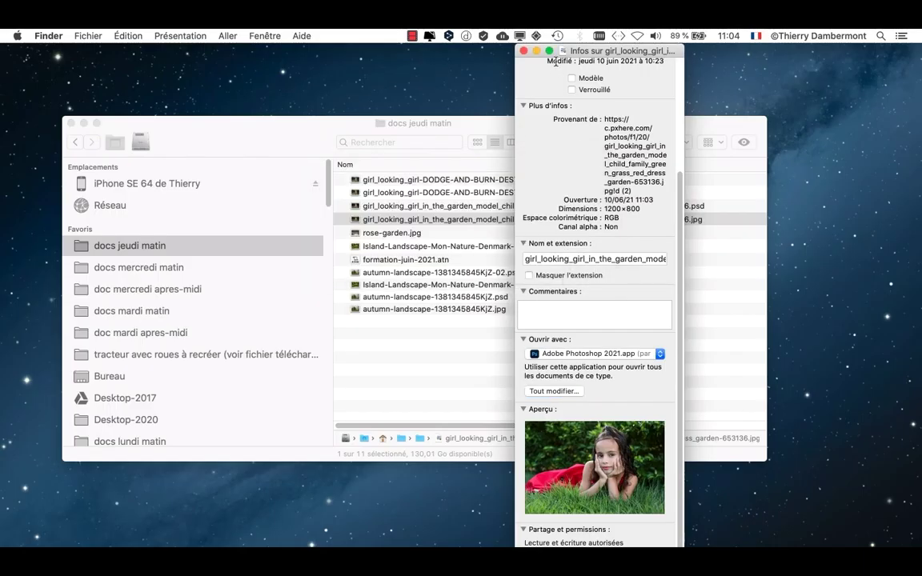
pyautogui.click(524, 50)
# - Shorten the Finder window and open the girl JPG ending in 653136 in its default application
pyautogui.click(576, 376)
pyautogui.click(730, 221)
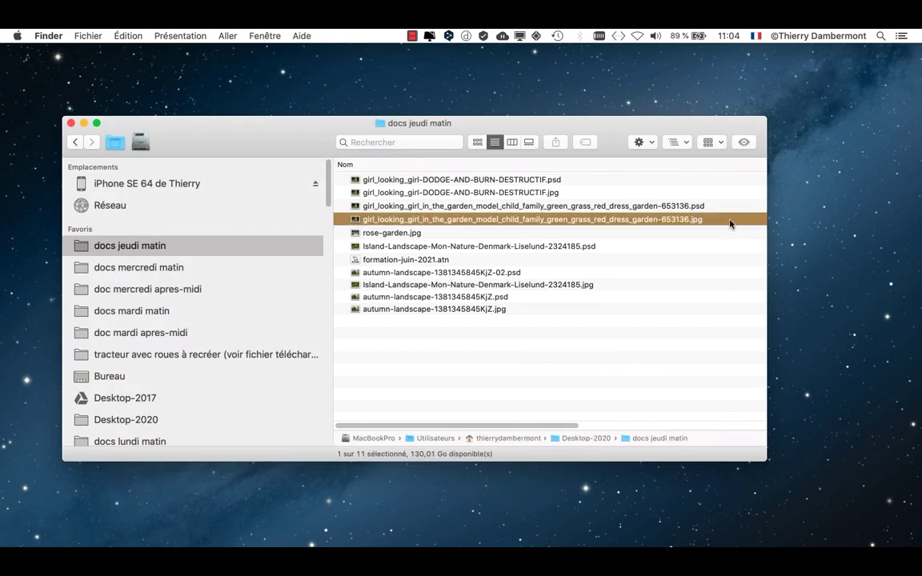
pyautogui.moveTo(766, 458); pyautogui.dragTo(781, 392)
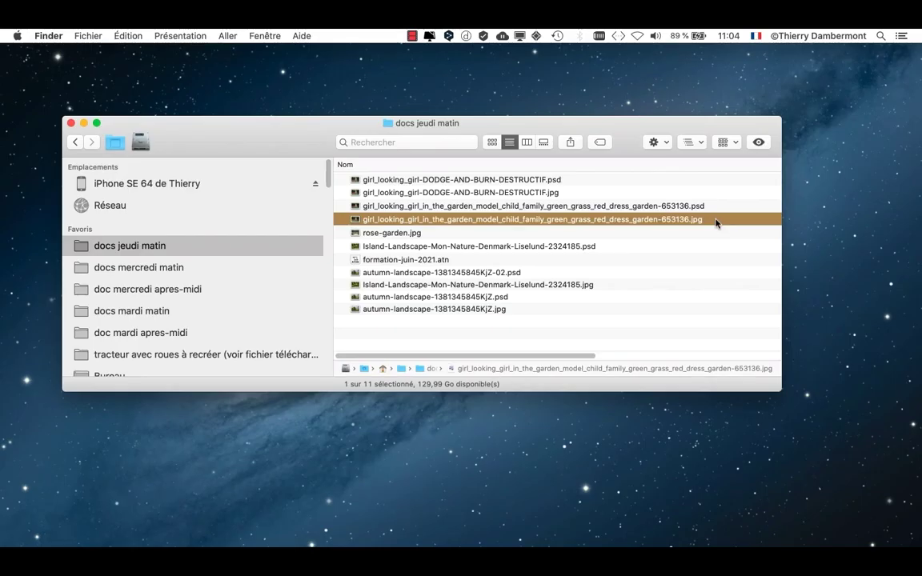
pyautogui.doubleClick(716, 223)
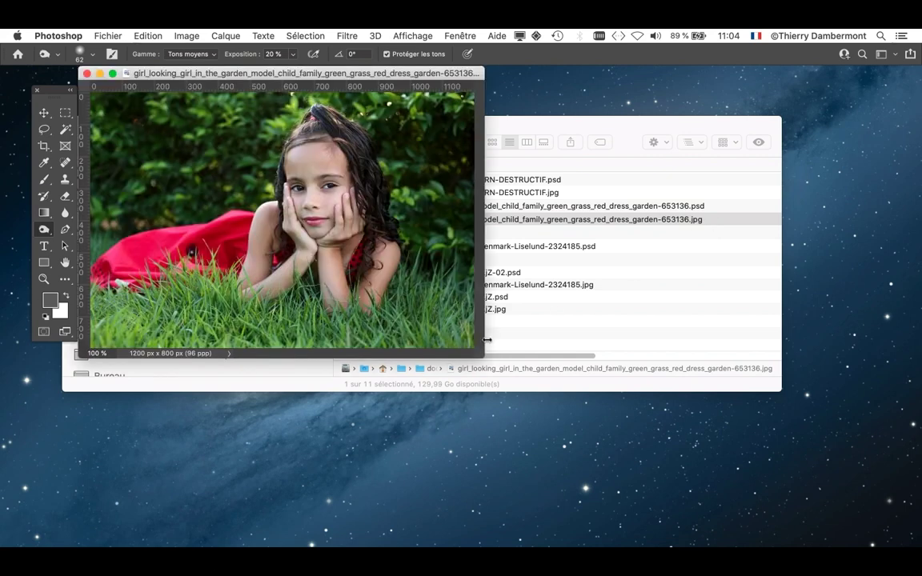
# - Hide the other applications, enlarge the girl JPG's document window, and show the image enlarged in full-screen mode with menus
pyautogui.press('alt+super+h')
pyautogui.moveTo(481, 357); pyautogui.dragTo(633, 493)
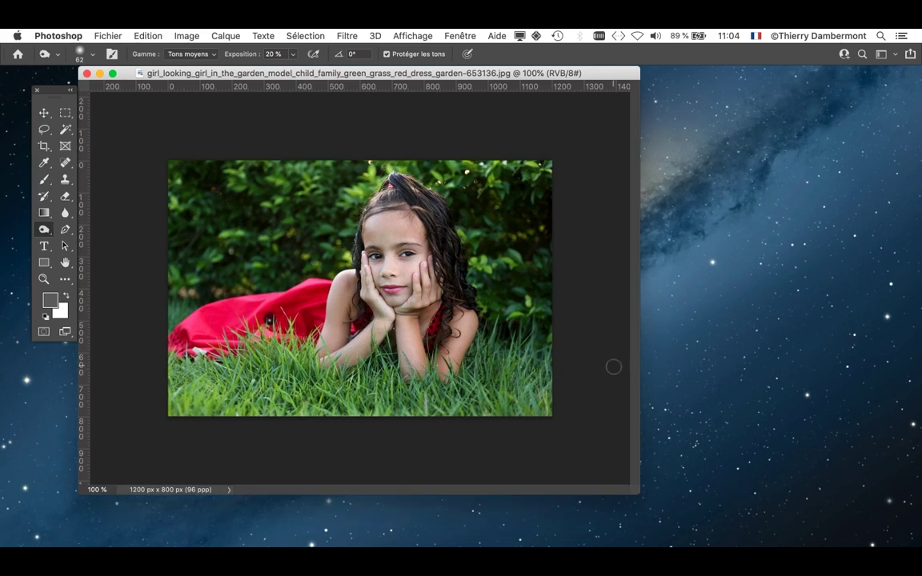
pyautogui.press('f')
pyautogui.scroll(5, 481, 373)
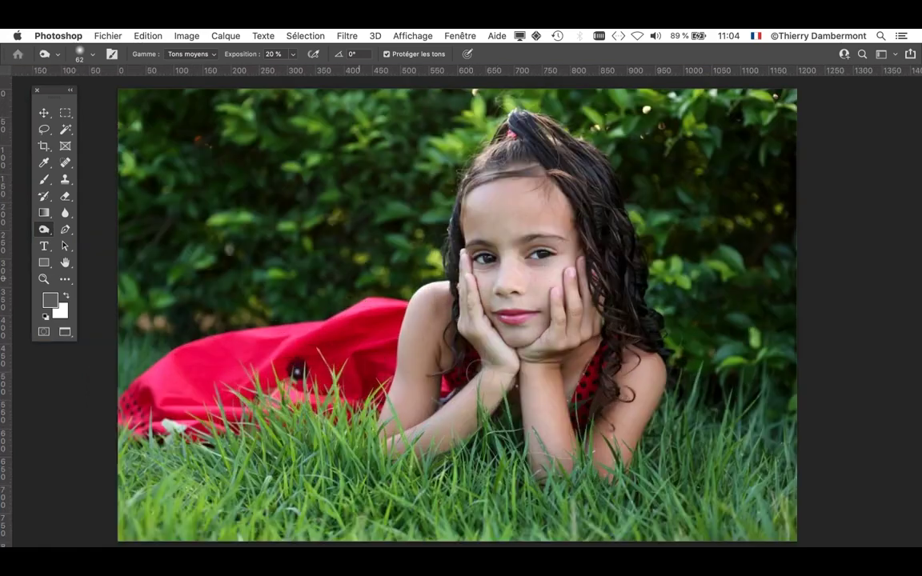
pyautogui.moveTo(475, 348); pyautogui.dragTo(448, 366)
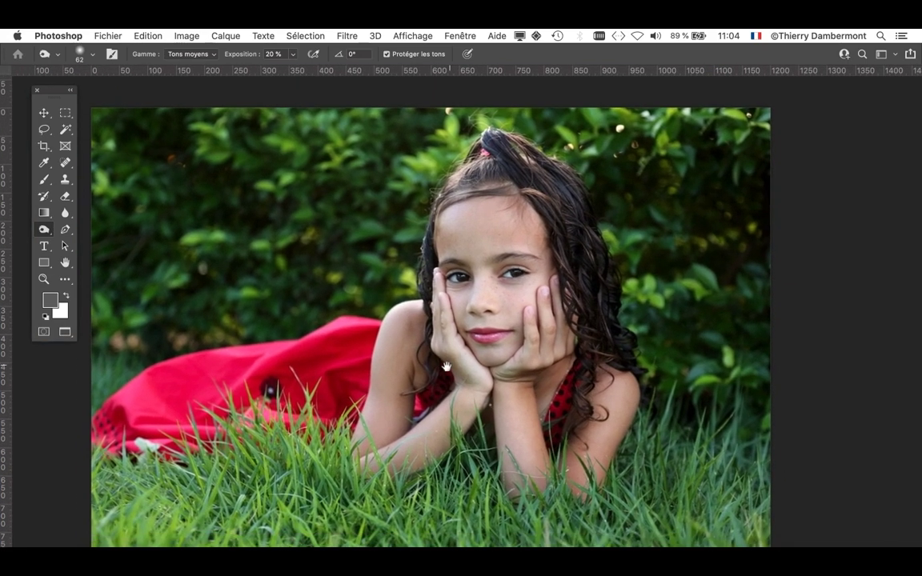
pyautogui.scroll(-1, 396, 330)
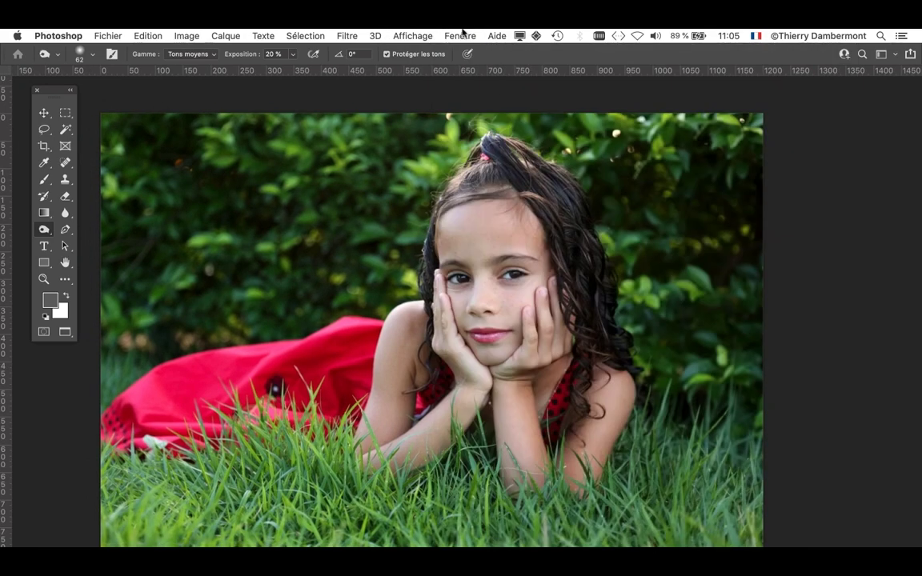
# - Display the Calques and Actions panels, placing Calques over the image's right edge and Actions over its upper-left area
pyautogui.click(463, 35)
pyautogui.click(494, 163)
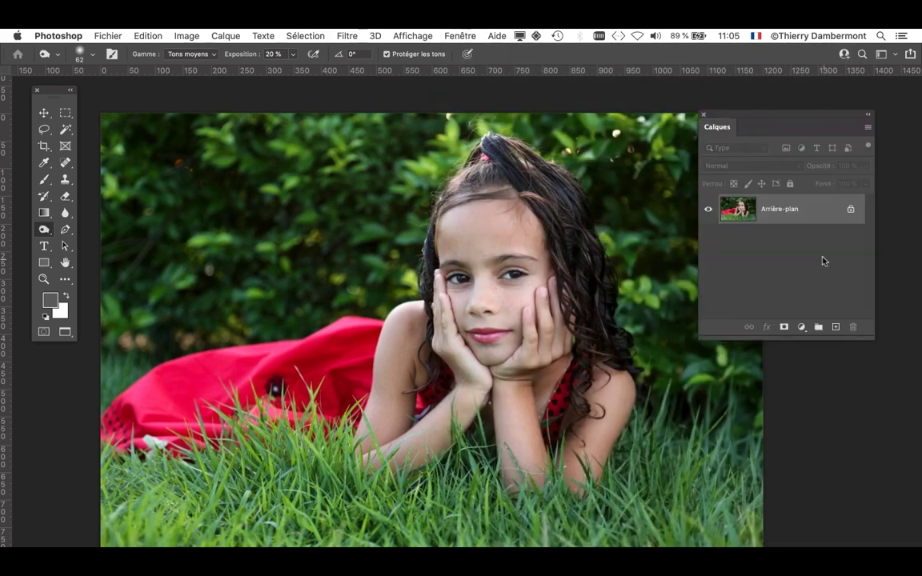
pyautogui.moveTo(773, 116); pyautogui.dragTo(762, 160)
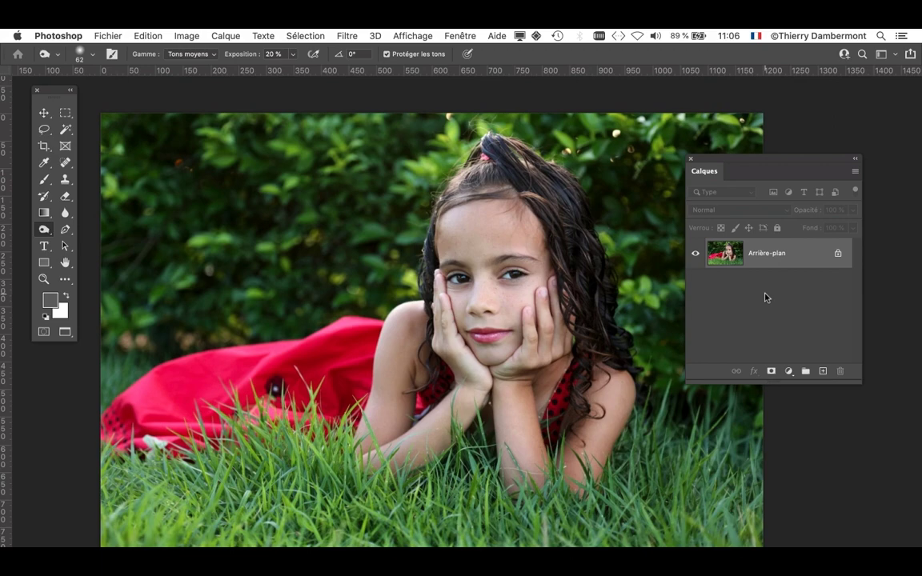
pyautogui.click(460, 35)
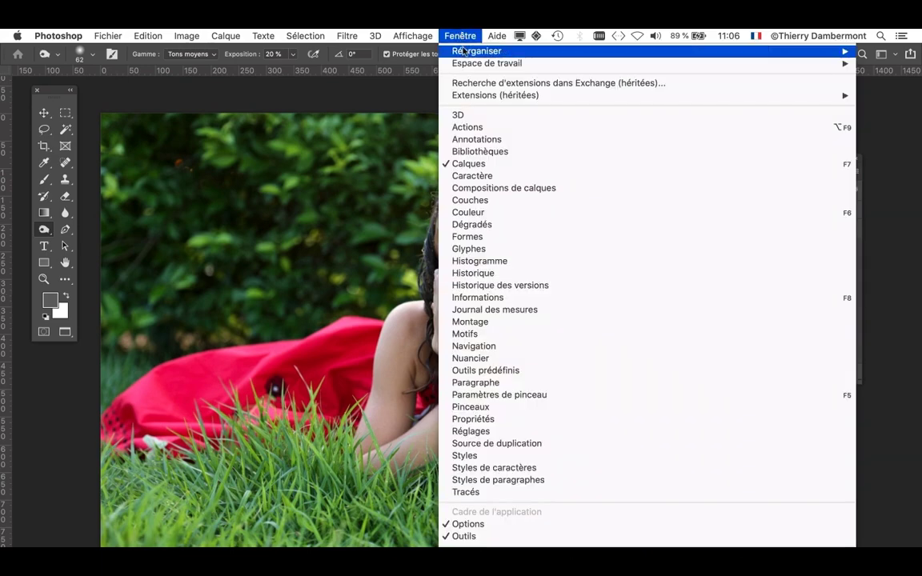
pyautogui.click(488, 127)
pyautogui.moveTo(707, 75); pyautogui.dragTo(174, 99)
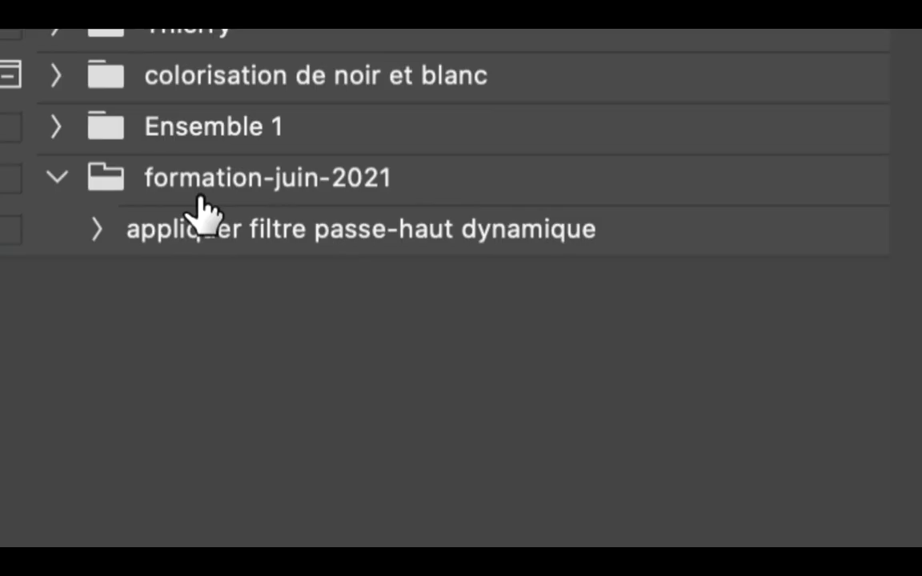
# - Create an action named "dodge and burn dynamique" in the formation-juin-2021 set and start recording it
pyautogui.click(193, 192)
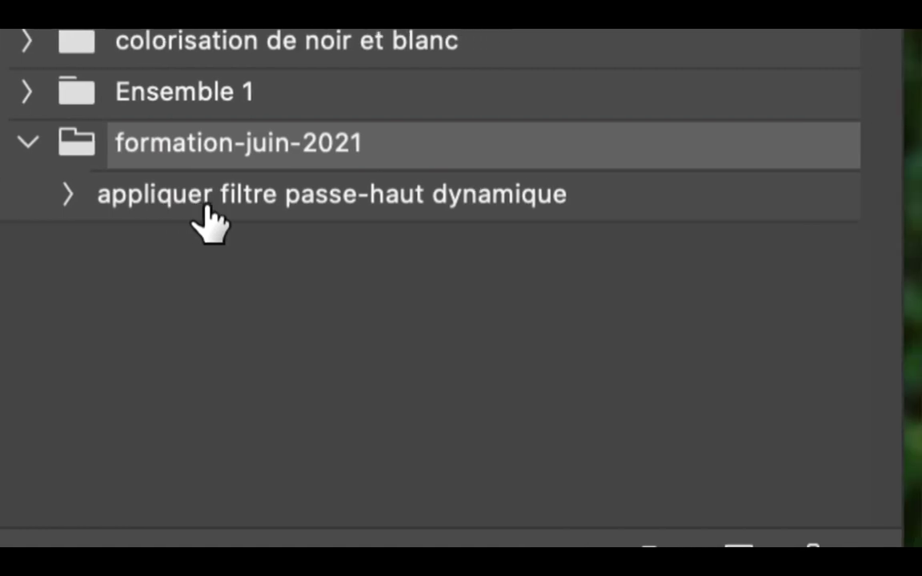
pyautogui.click(141, 198)
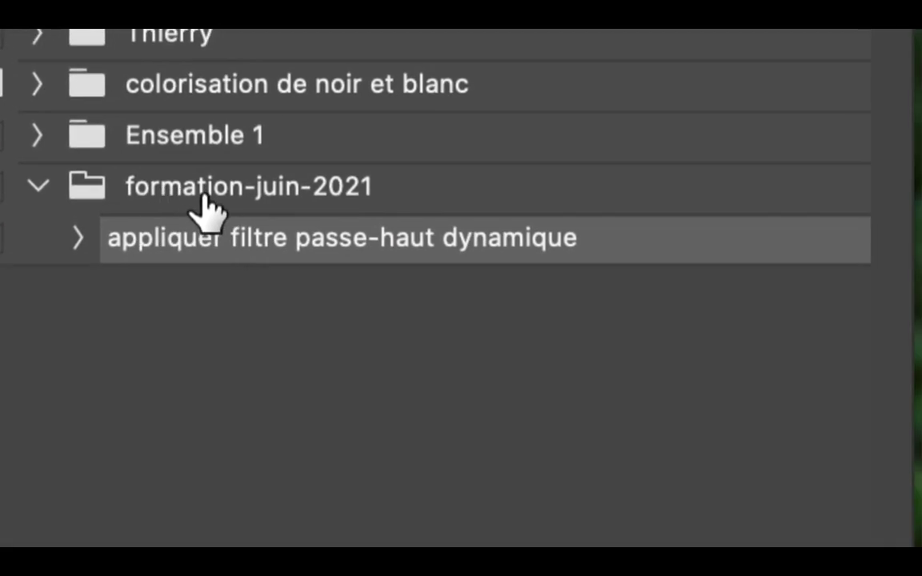
pyautogui.click(240, 192)
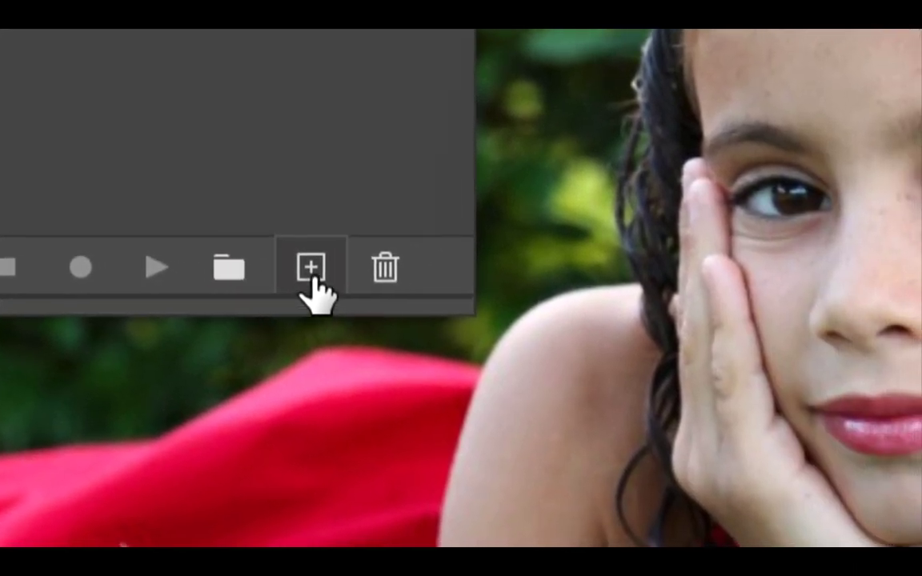
pyautogui.click(312, 268)
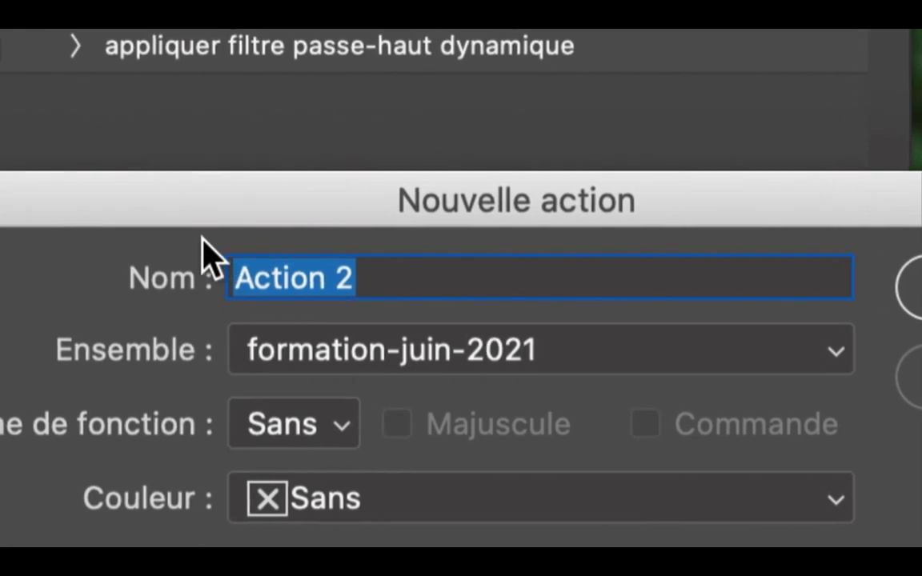
pyautogui.write('dodge an')
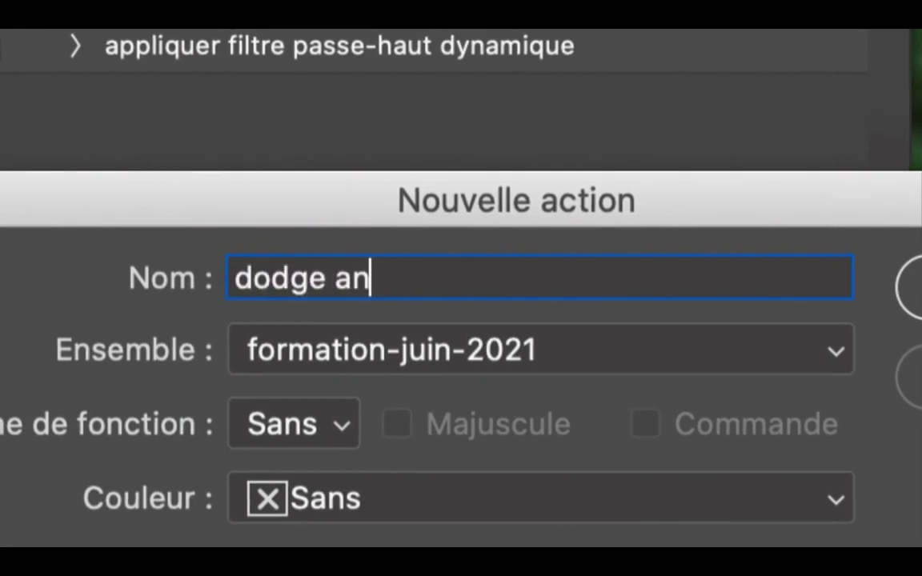
pyautogui.write('d burn dynamiqu')
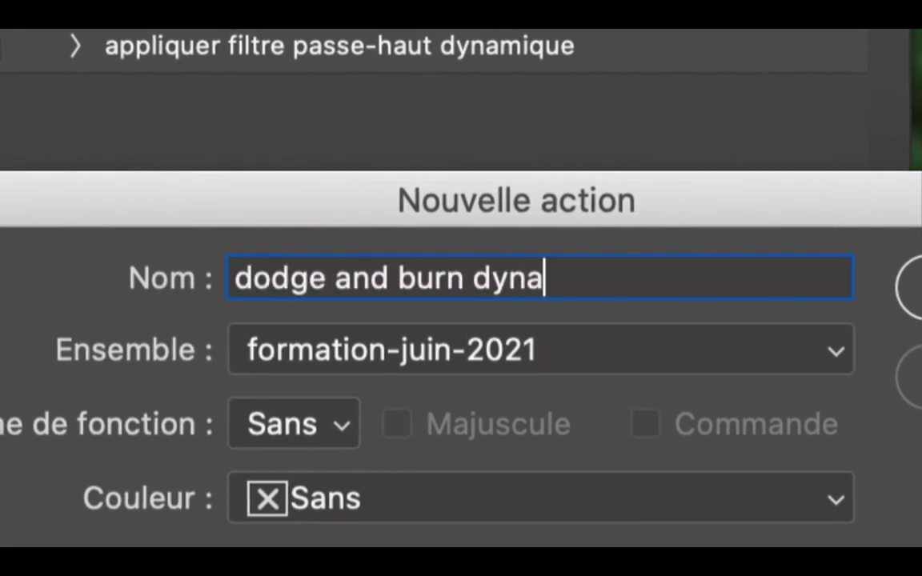
pyautogui.write('e')
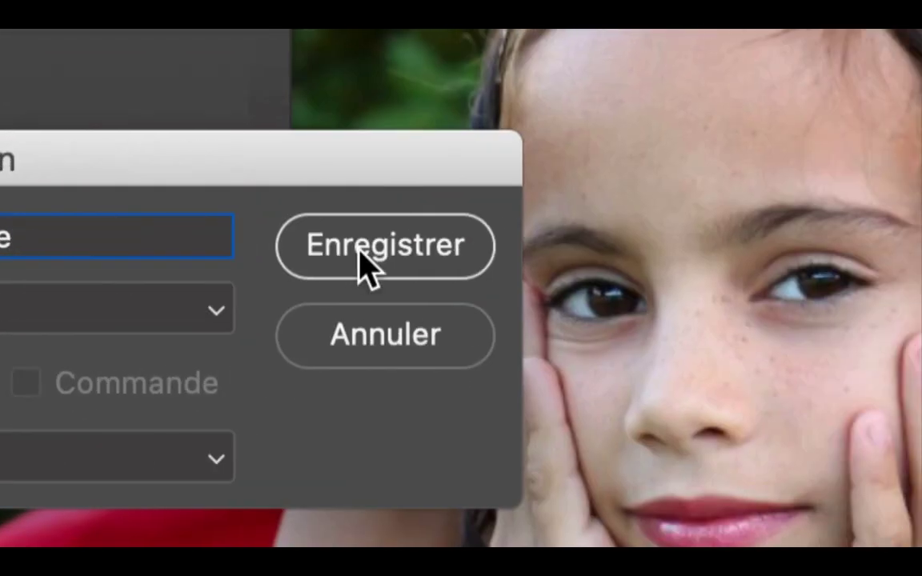
pyautogui.click(359, 251)
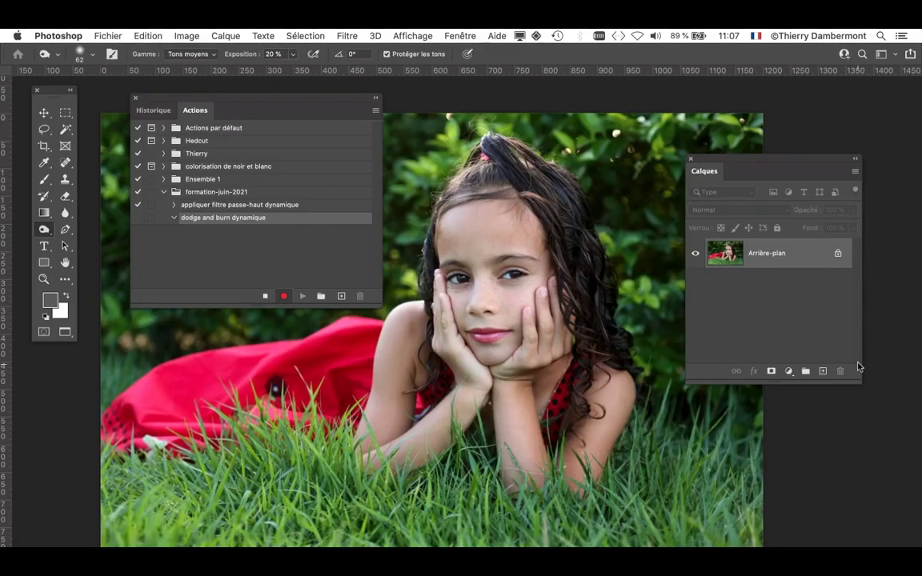
# - Shorten the Calques panel, record a new layer above Arrière-plan, and check the details of the recorded Créer calque command
pyautogui.moveTo(858, 377); pyautogui.dragTo(855, 338)
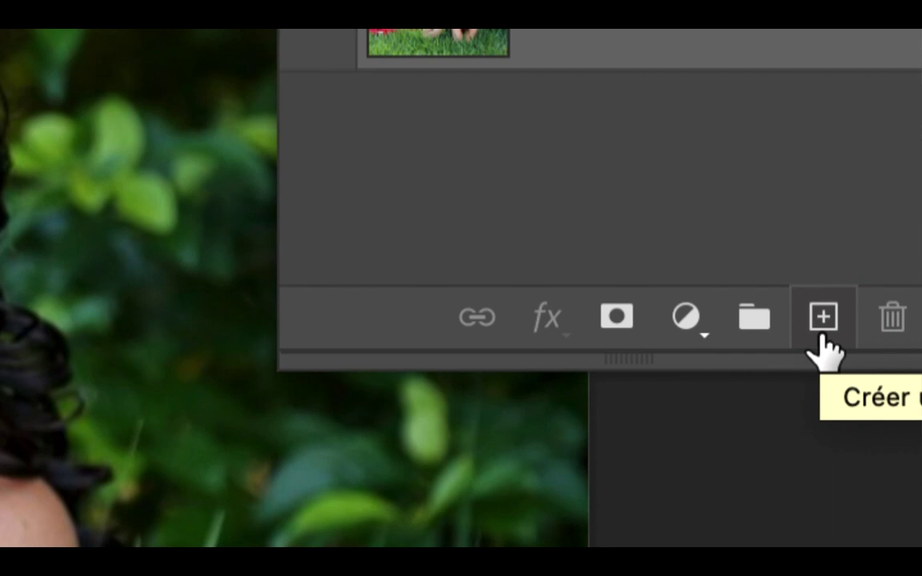
pyautogui.click(822, 338)
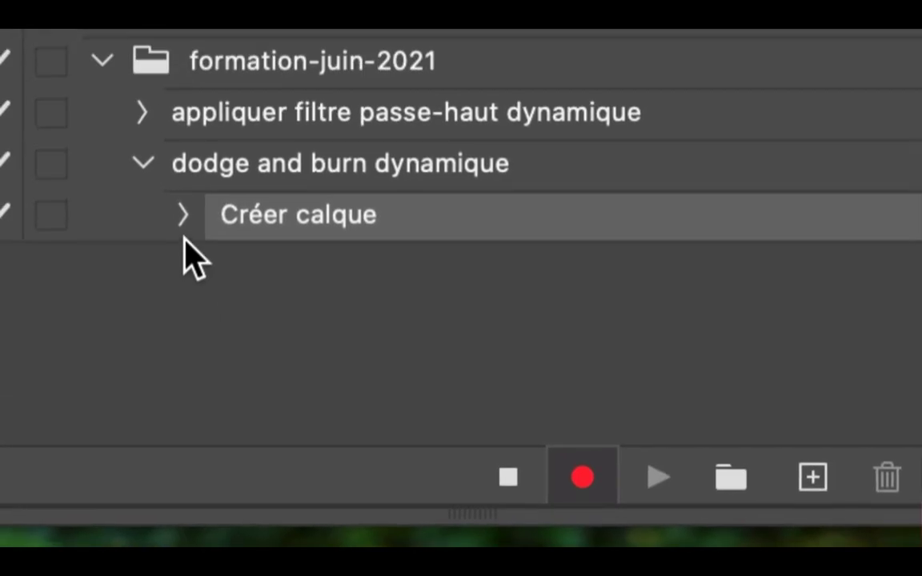
pyautogui.click(170, 146)
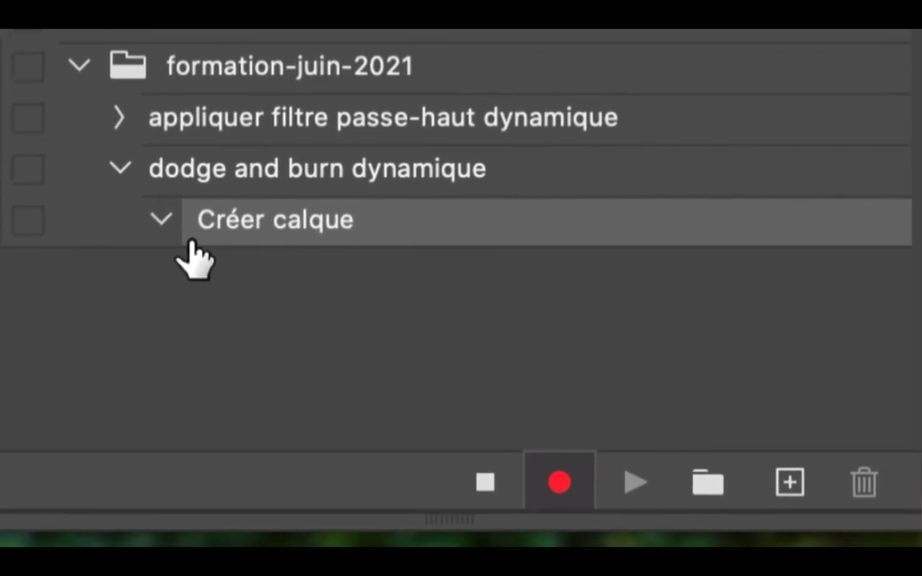
pyautogui.click(188, 228)
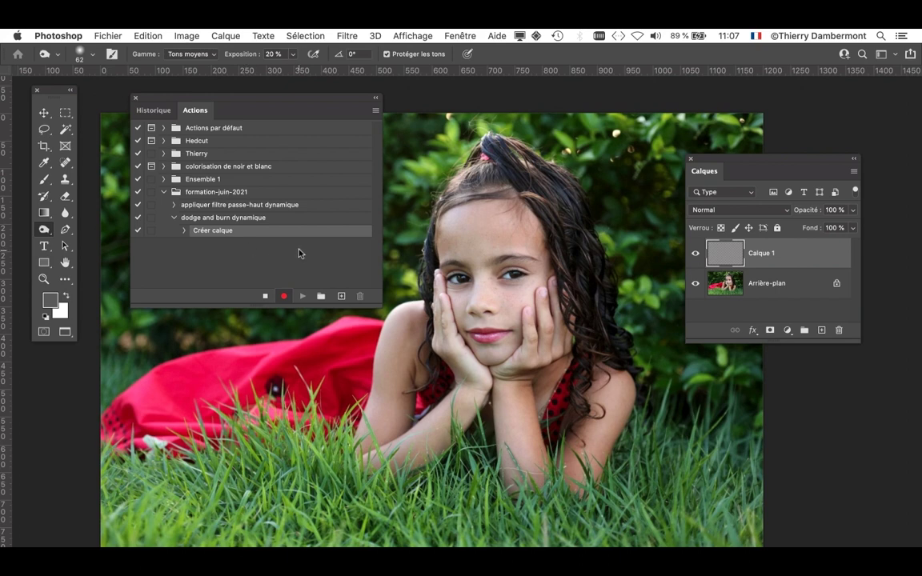
# - Fill Calque 1 with 50% gris in Normal mode at 100% opacity while the action records
pyautogui.click(138, 35)
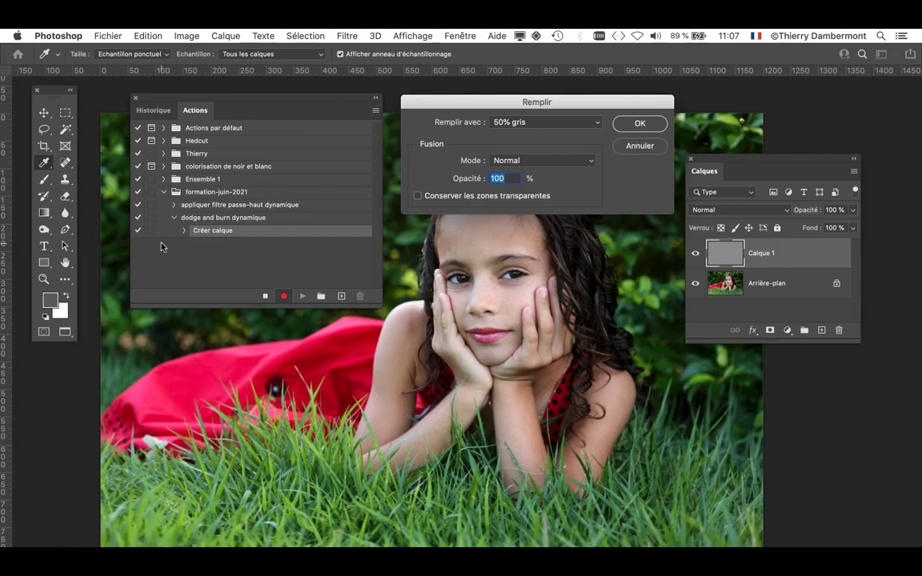
pyautogui.click(517, 122)
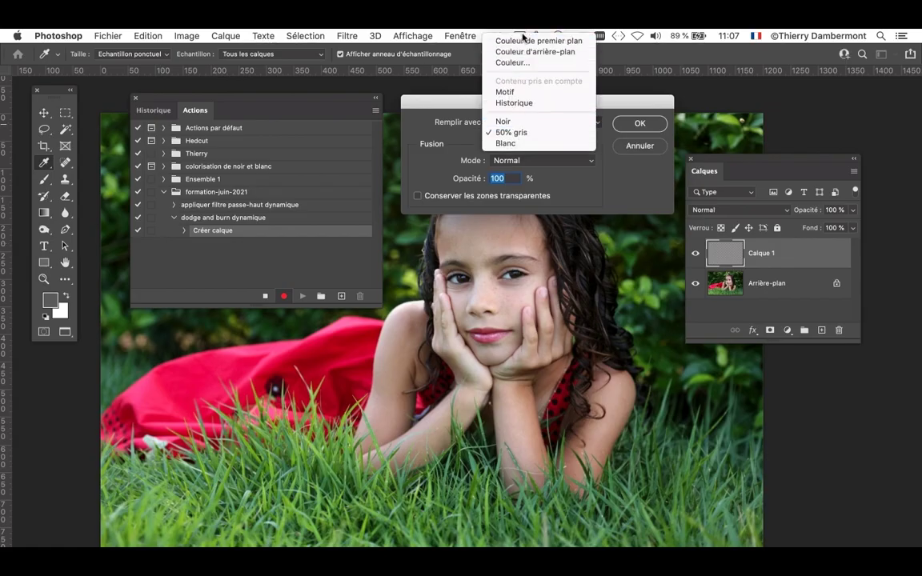
pyautogui.click(525, 38)
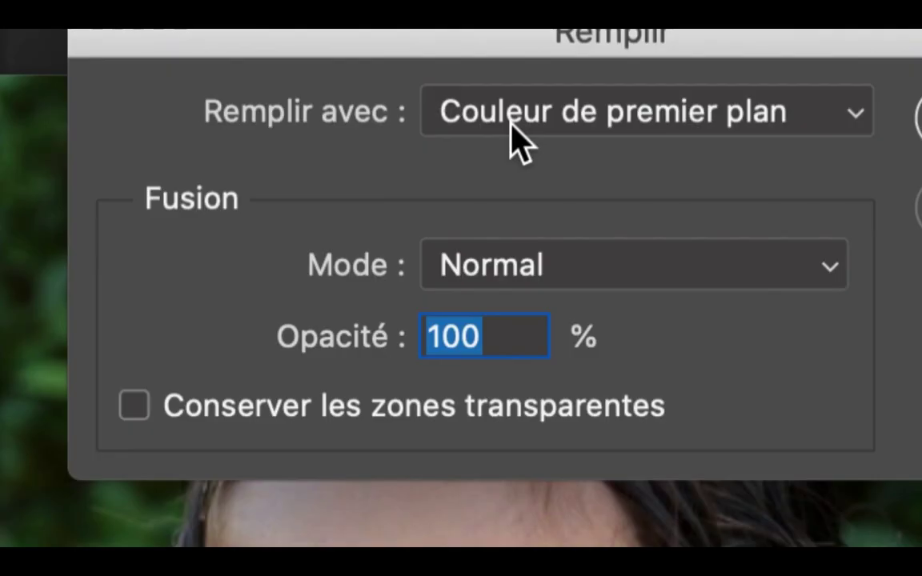
pyautogui.click(516, 142)
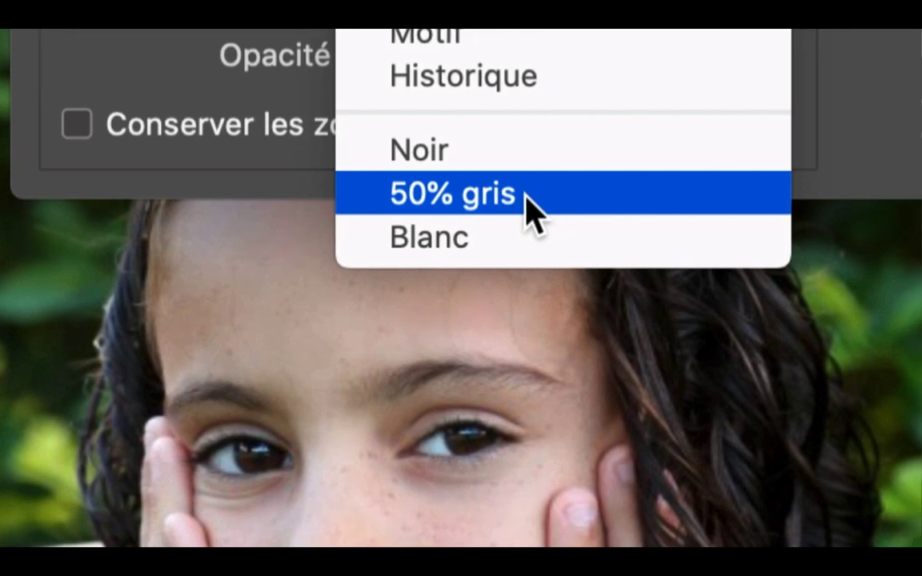
pyautogui.click(540, 364)
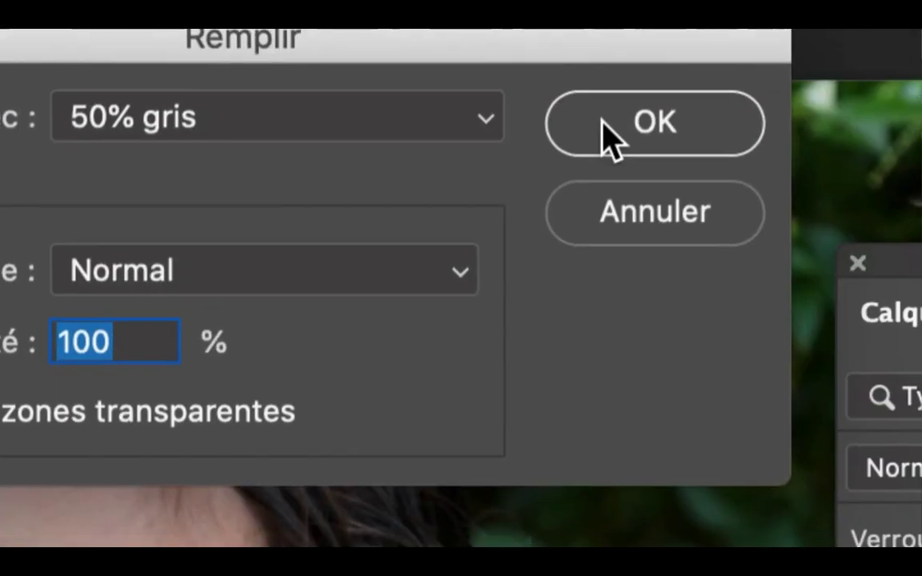
pyautogui.click(907, 80)
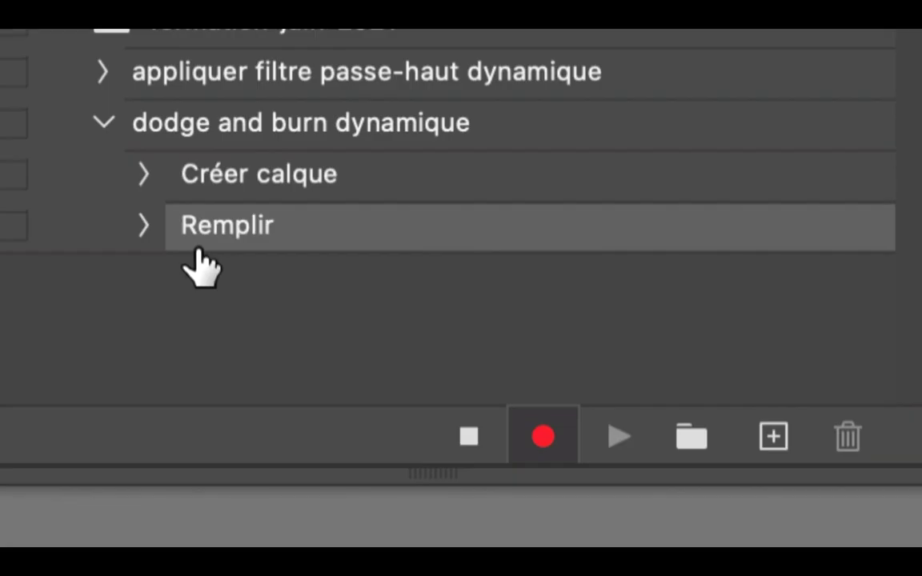
# - Check the details of the recorded Remplir command and set Calque 1's blending mode to Incrustation while the action records
pyautogui.click(146, 229)
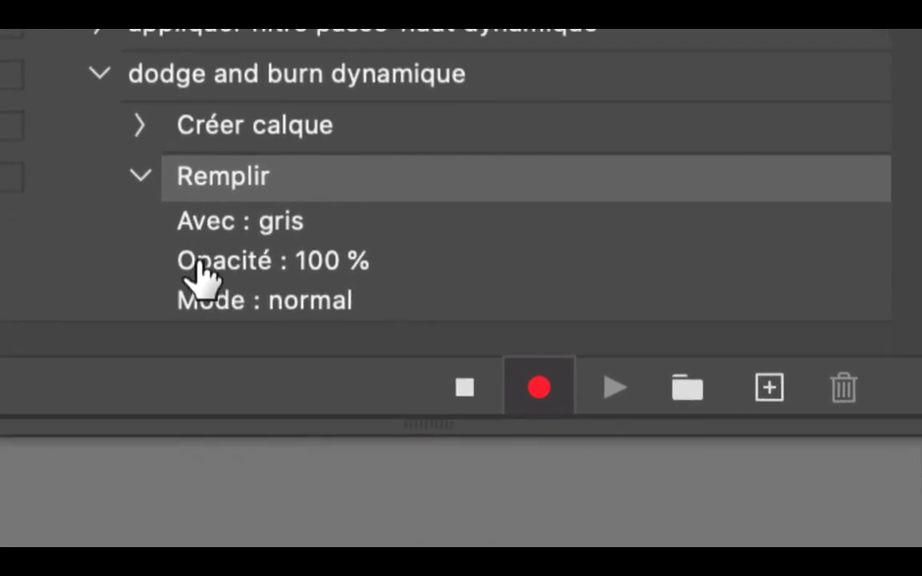
pyautogui.click(184, 244)
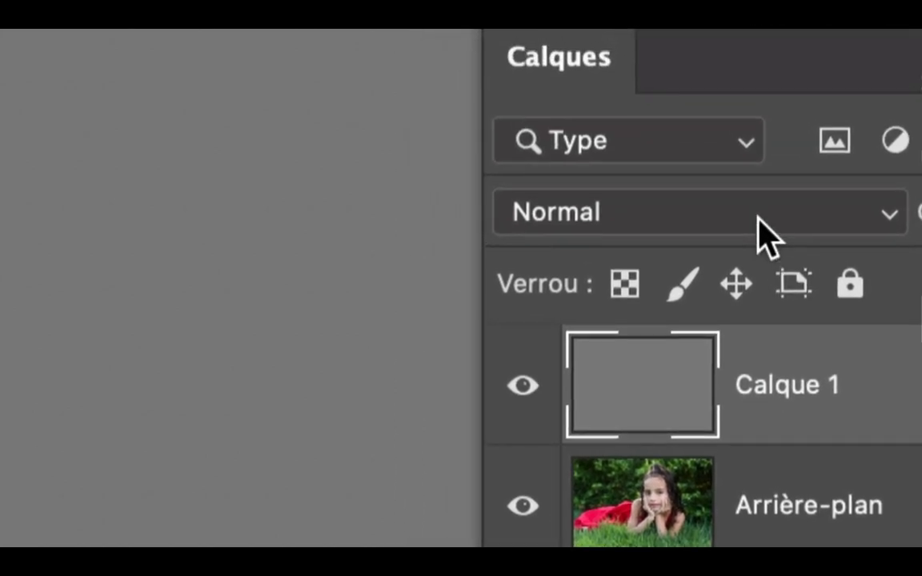
pyautogui.click(760, 228)
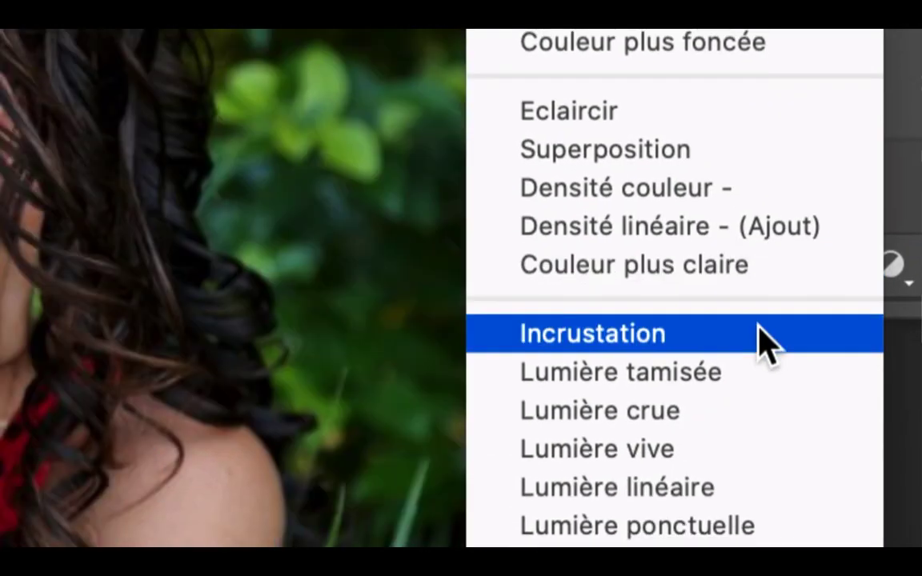
pyautogui.click(765, 343)
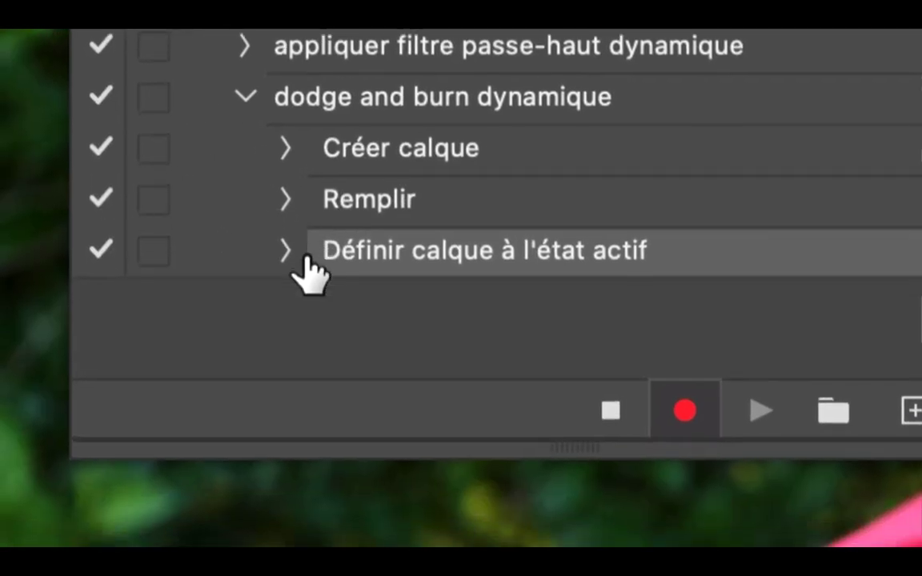
# - Examine the details of the recorded Définir calque à l'état actif command in the dodge and burn dynamique action
pyautogui.click(302, 253)
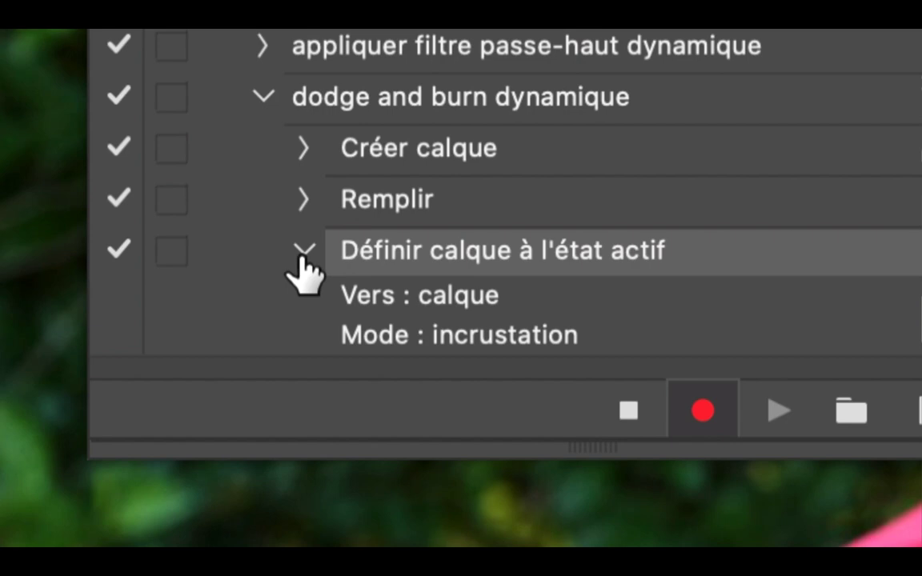
pyautogui.click(302, 253)
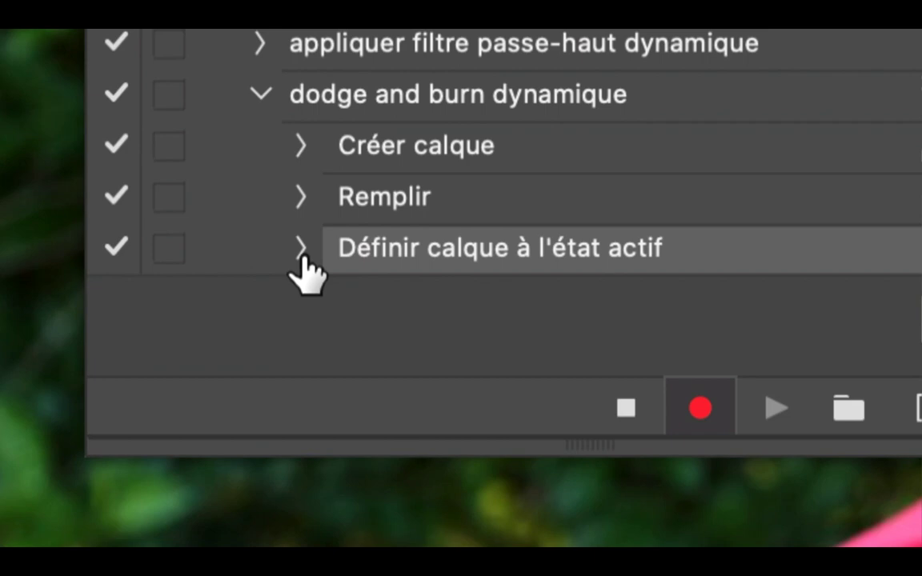
pyautogui.click(302, 253)
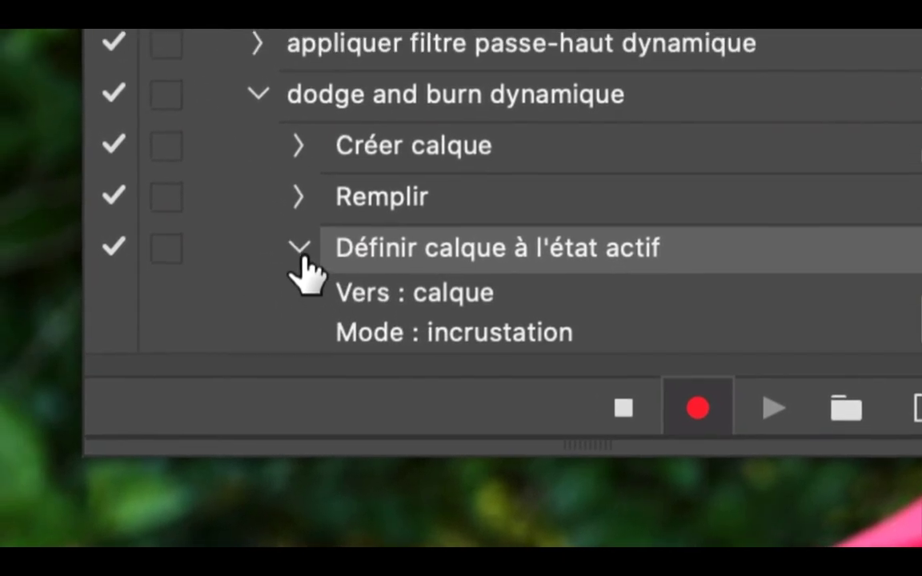
pyautogui.click(246, 235)
pyautogui.click(301, 251)
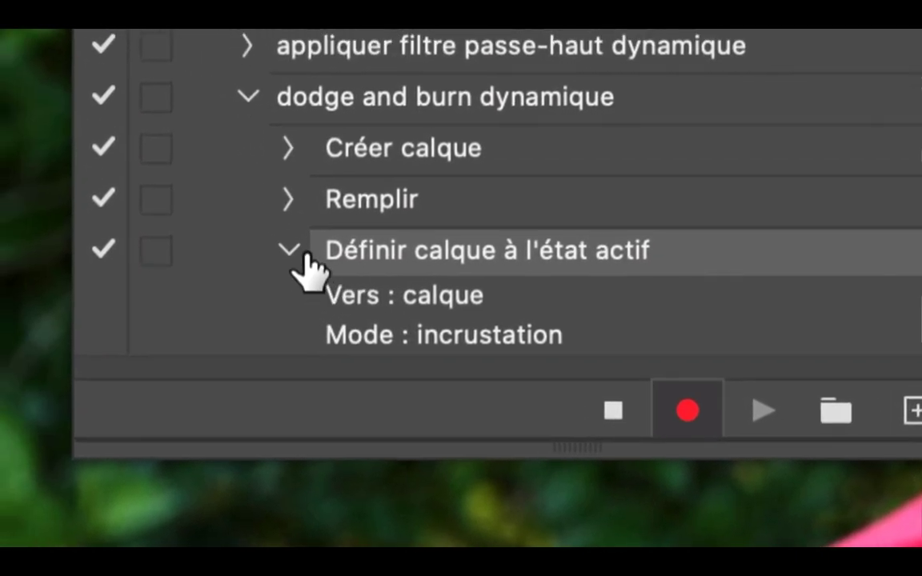
pyautogui.click(301, 251)
pyautogui.click(289, 202)
pyautogui.click(290, 202)
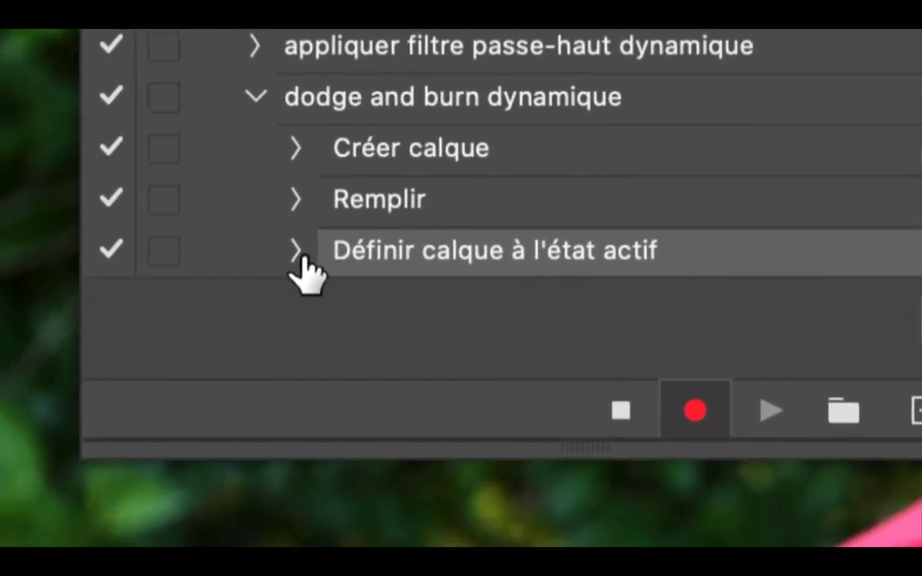
pyautogui.click(301, 332)
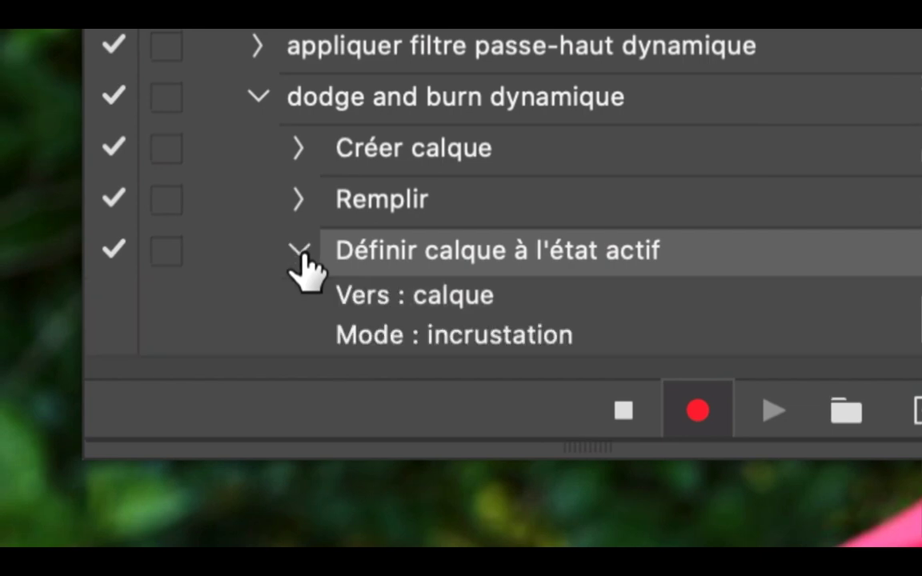
pyautogui.click(301, 252)
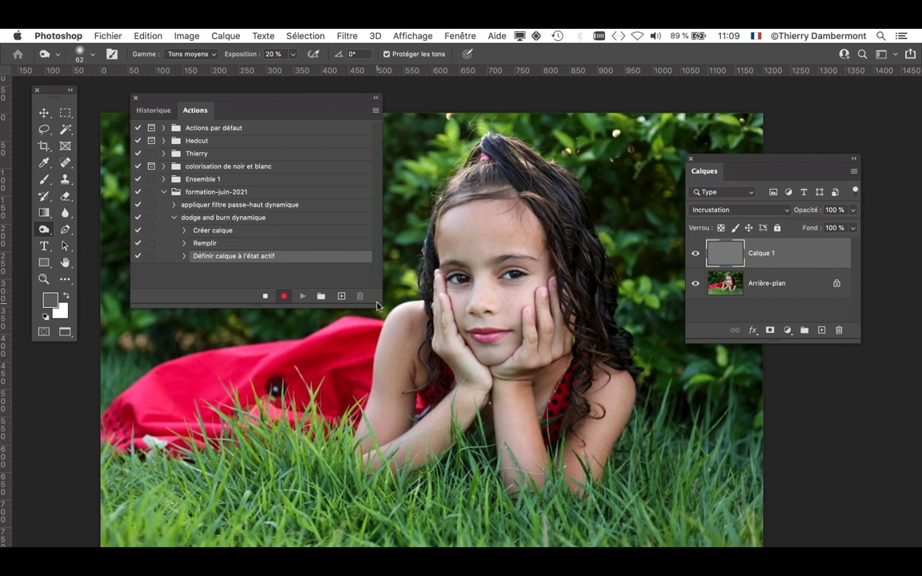
# - Lengthen the Actions panel and place it over the image's lower-right corner, and lengthen the Calques panel beside the girl's face
pyautogui.moveTo(377, 304); pyautogui.dragTo(356, 390)
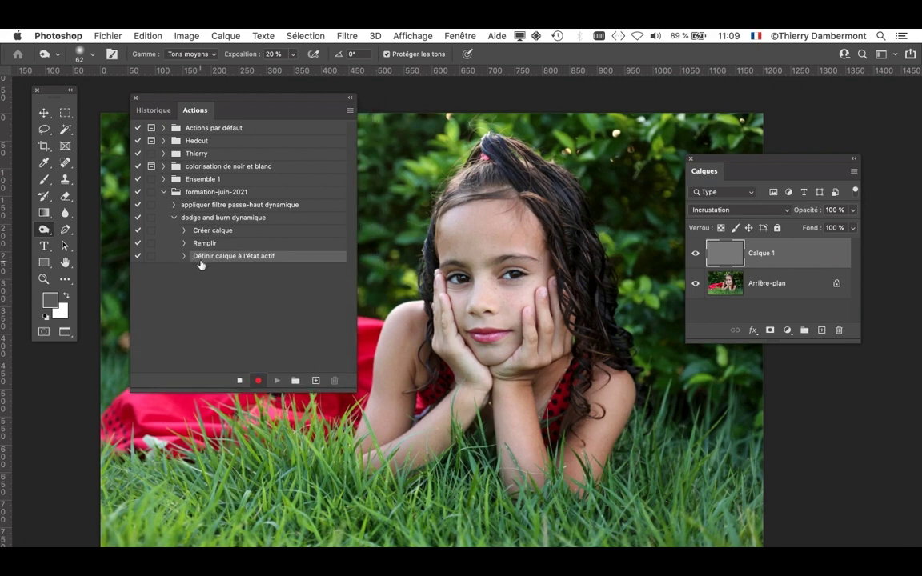
pyautogui.moveTo(272, 103); pyautogui.dragTo(894, 404)
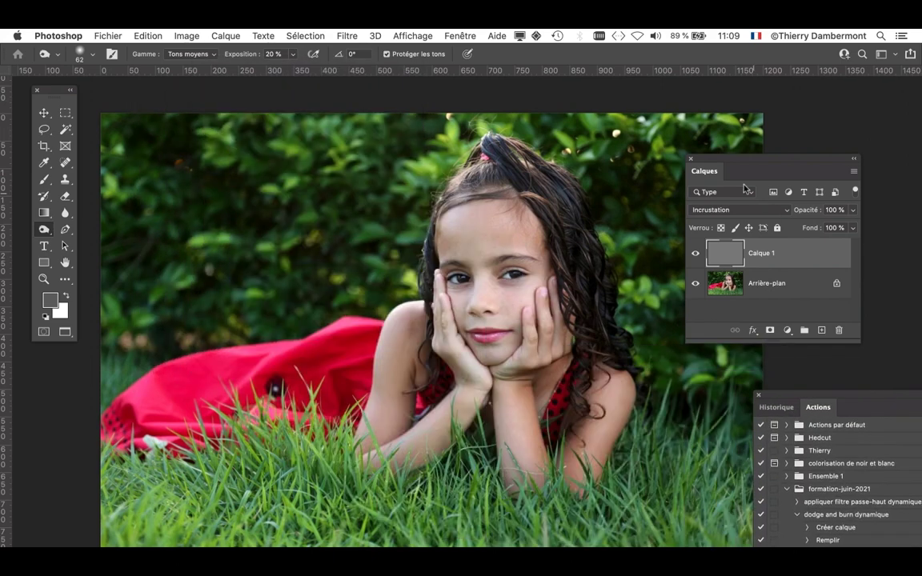
pyautogui.moveTo(724, 159); pyautogui.dragTo(644, 123)
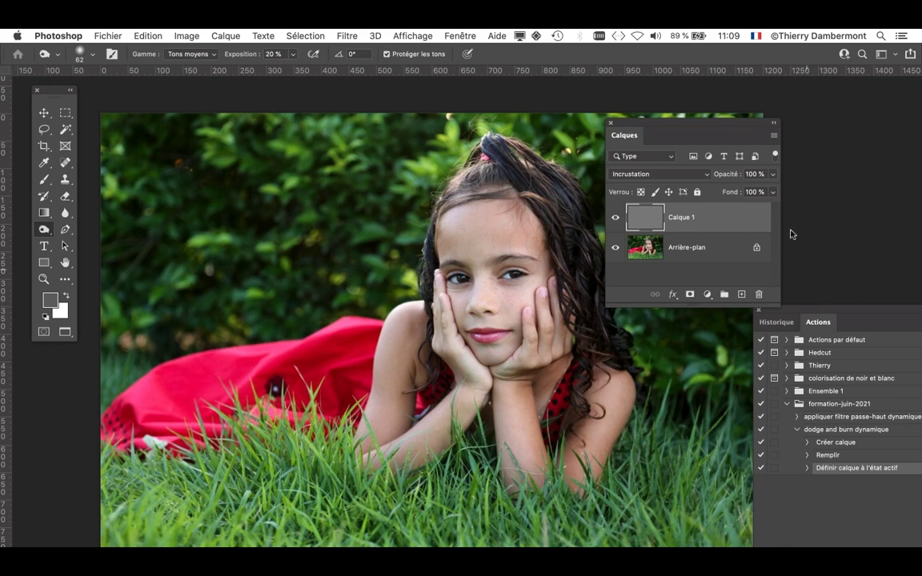
pyautogui.moveTo(724, 127); pyautogui.dragTo(624, 104)
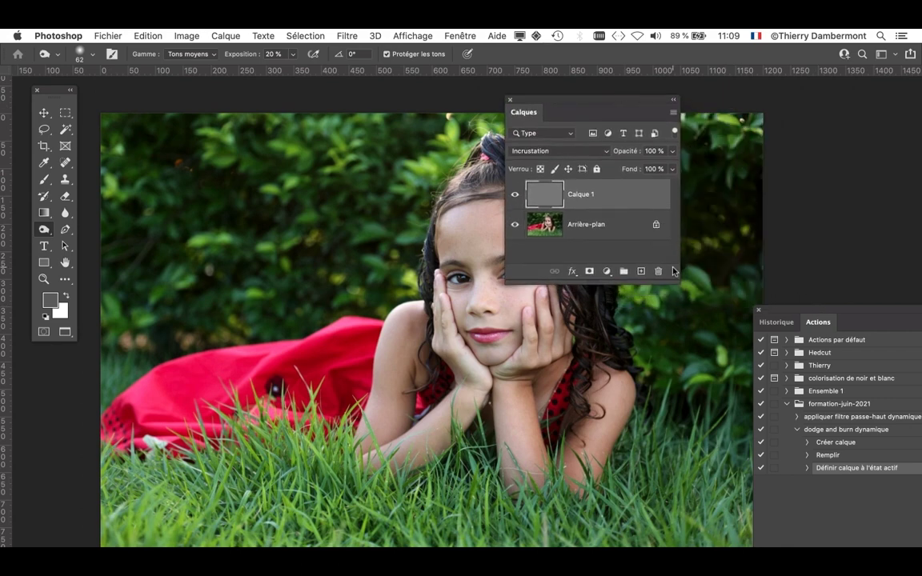
pyautogui.moveTo(674, 282); pyautogui.dragTo(672, 319)
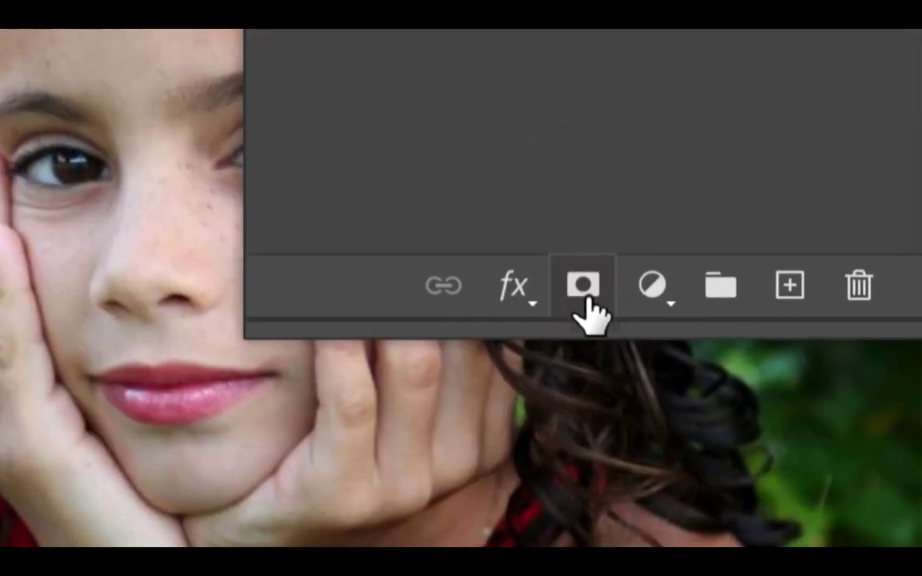
# - Record adding a white layer mask to Calque 1 and converting the Arrière-plan layer into a smart object
pyautogui.click(604, 429)
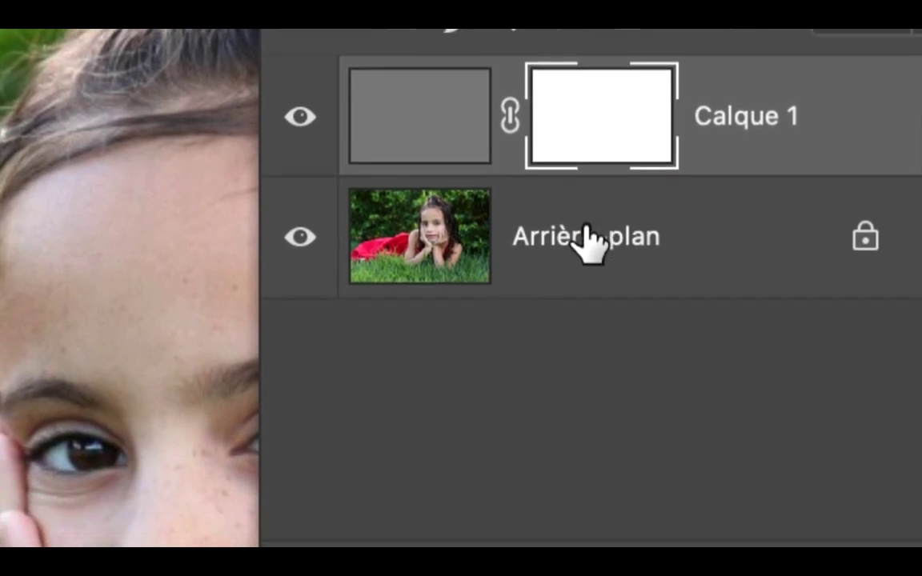
pyautogui.click(586, 234)
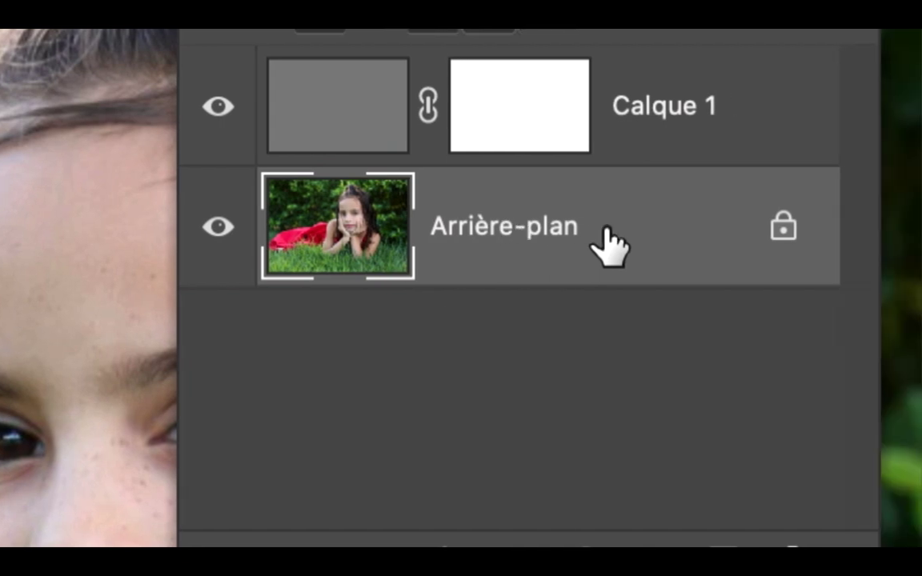
pyautogui.rightClick(688, 237)
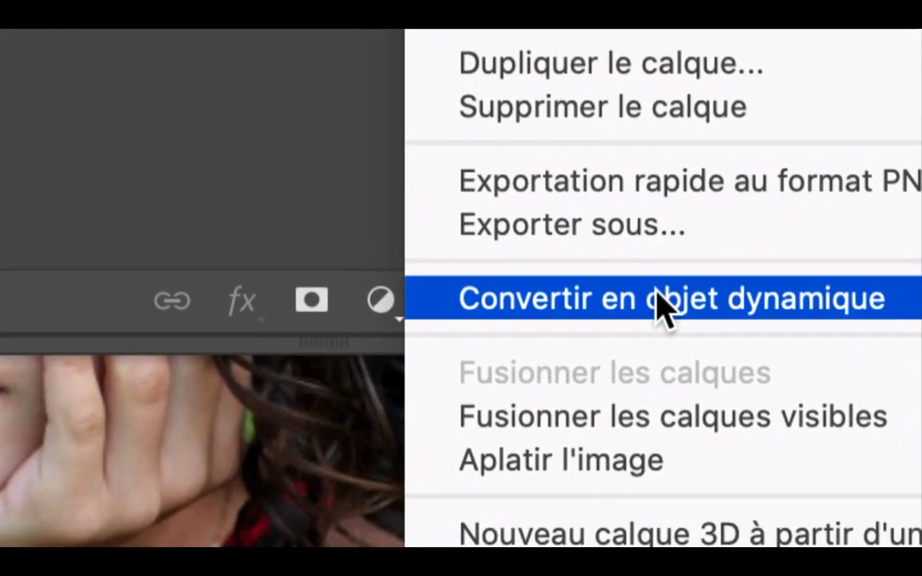
pyautogui.click(656, 296)
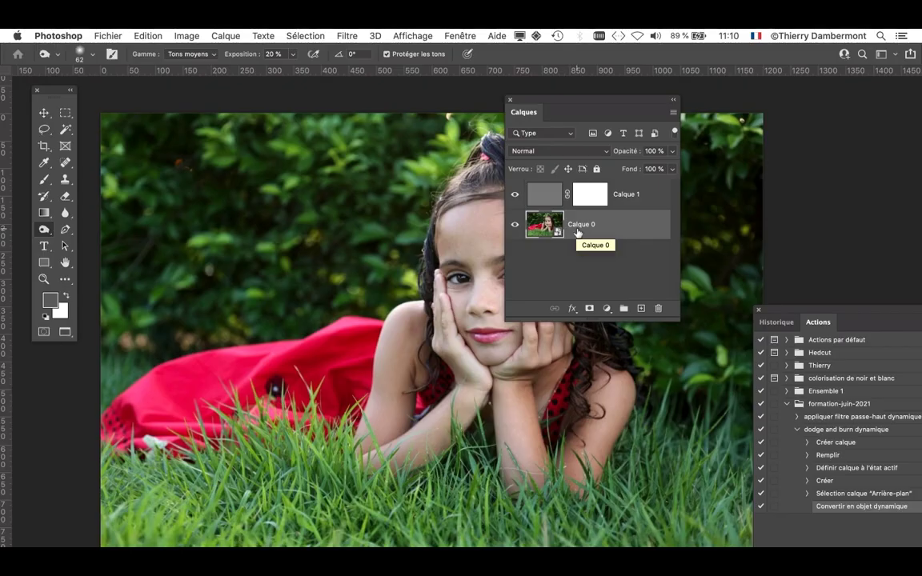
# - Place the Actions panel over the image's upper-left area, stop recording the action, and select Calque 1's gray thumbnail
pyautogui.moveTo(793, 309); pyautogui.dragTo(176, 91)
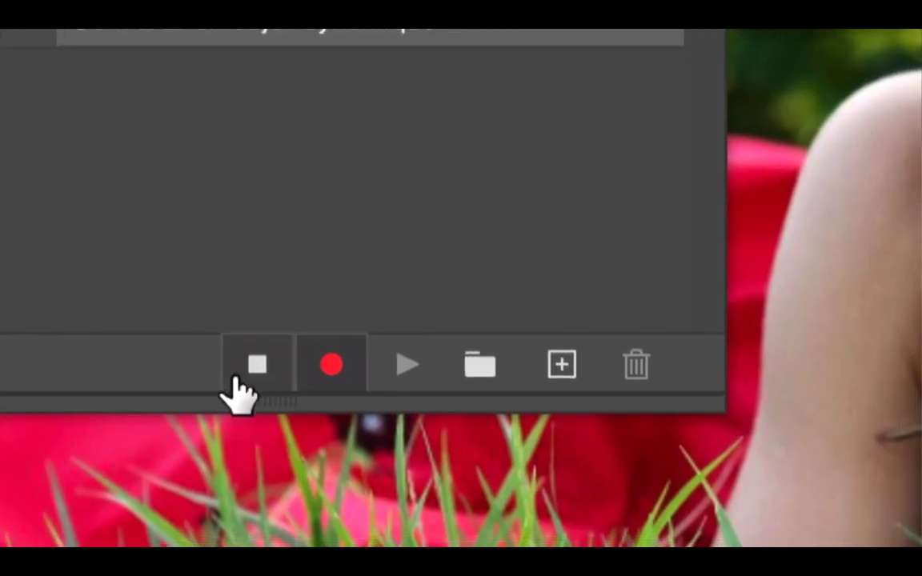
pyautogui.click(362, 375)
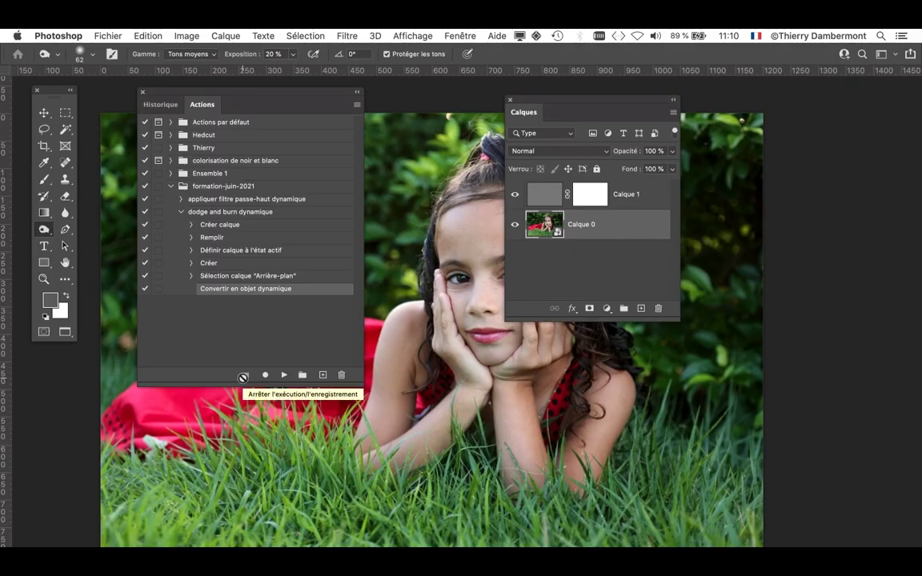
pyautogui.click(544, 204)
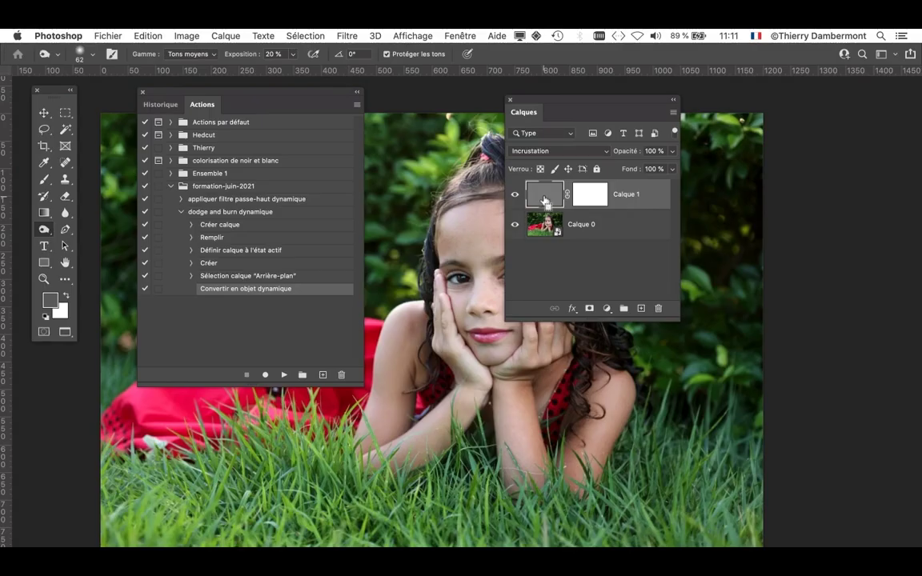
# - Switch to Firefox and open Adobe's "Modes de fusion dans Adobe Photoshop" help page from the Google results in a separate tab
pyautogui.press('super+Tab')
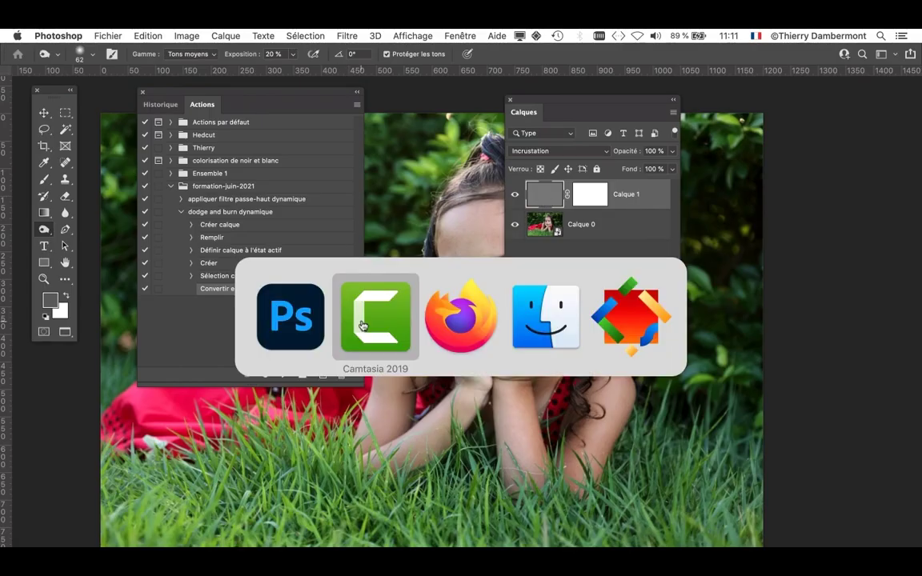
pyautogui.click(453, 325)
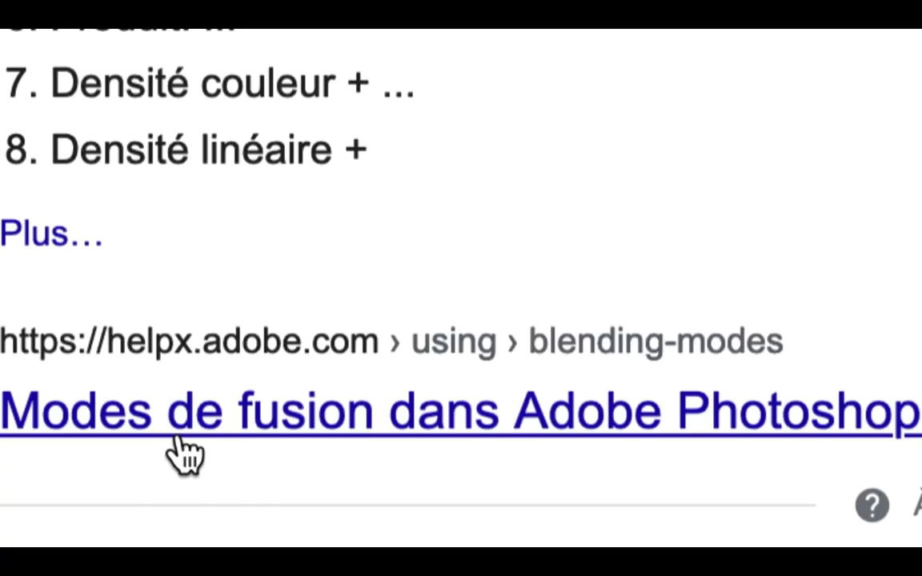
pyautogui.keyDown('super'); pyautogui.click(184, 453); pyautogui.keyUp('super')
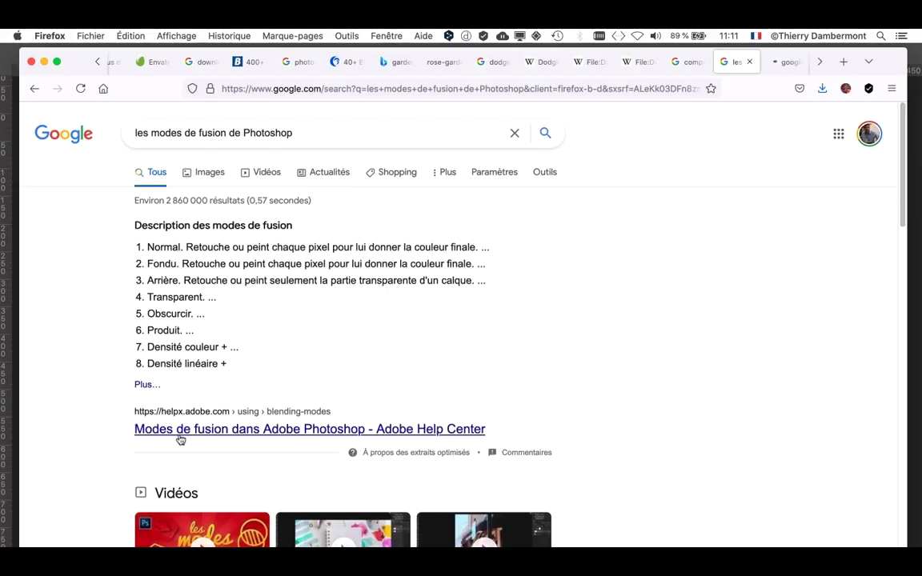
pyautogui.click(784, 61)
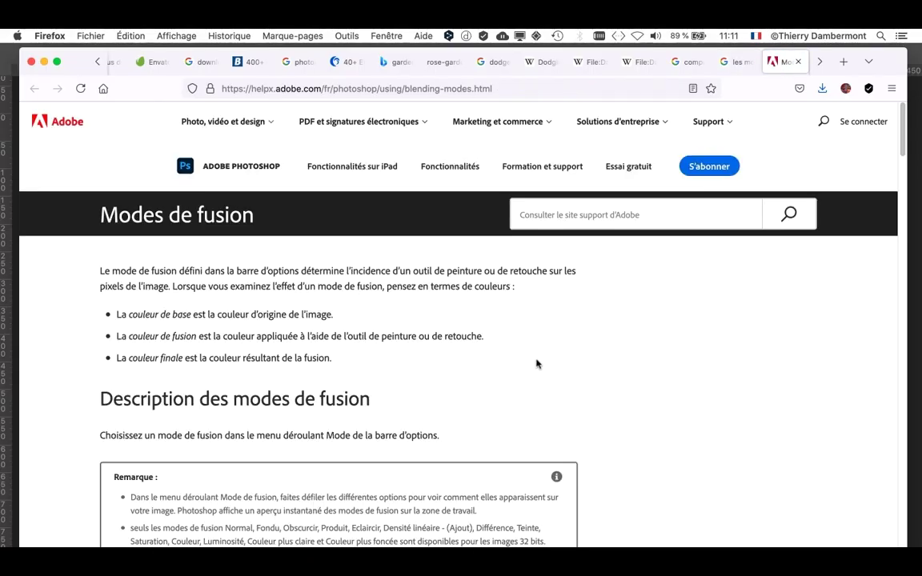
# - Find the Incrustation description on the Modes de fusion page and enlarge the page to 150%
pyautogui.scroll(-1, 443, 386)
pyautogui.scroll(-10, 443, 386)
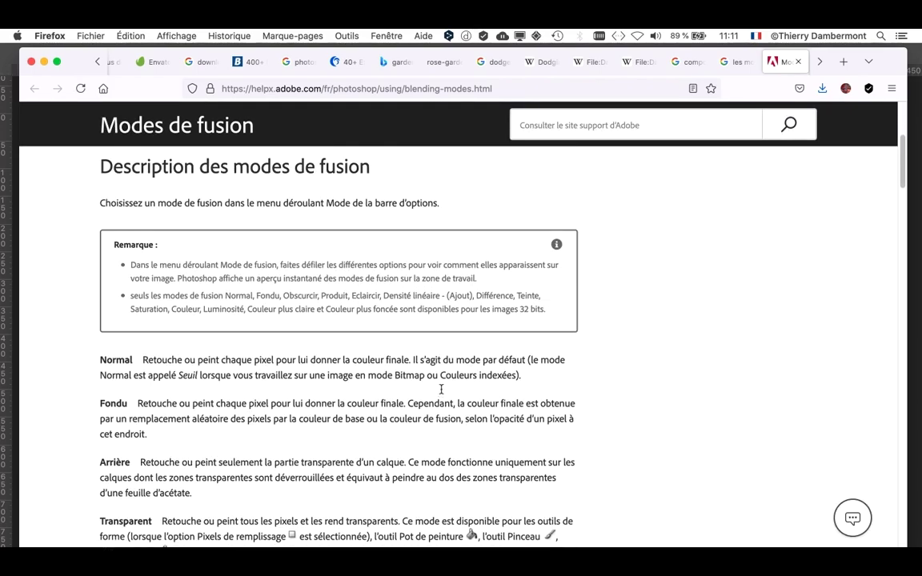
pyautogui.scroll(-10, 440, 392)
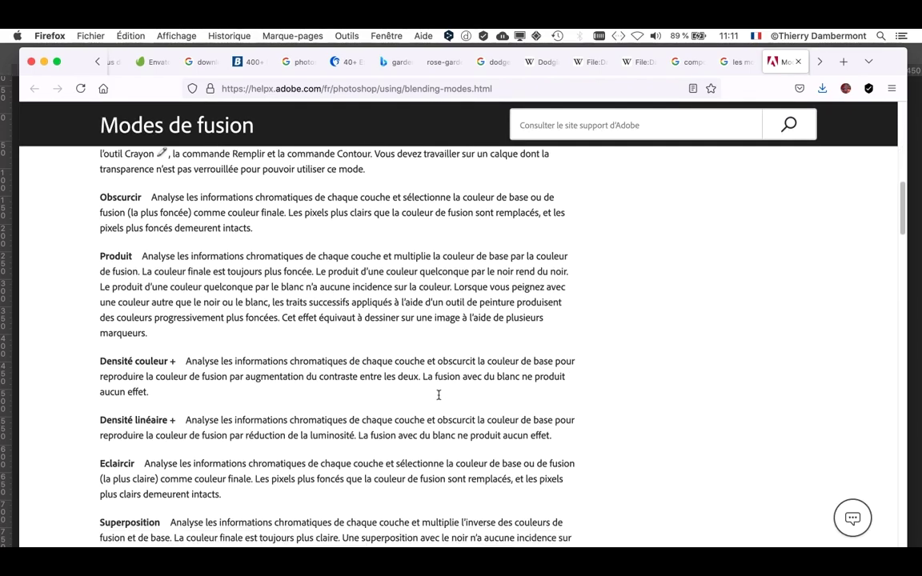
pyautogui.scroll(-10, 439, 398)
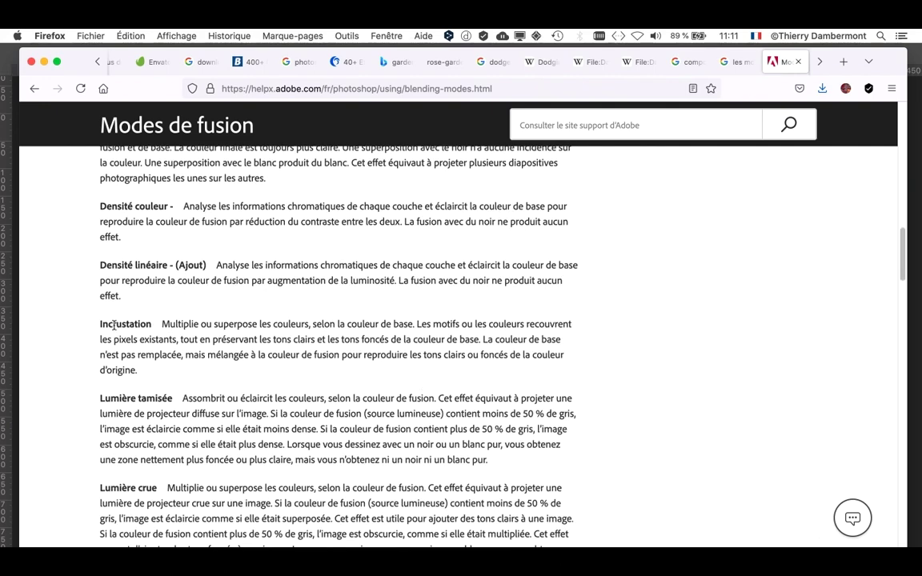
pyautogui.press('super+plus')
pyautogui.press('super+plus')
pyautogui.press('super+plus')
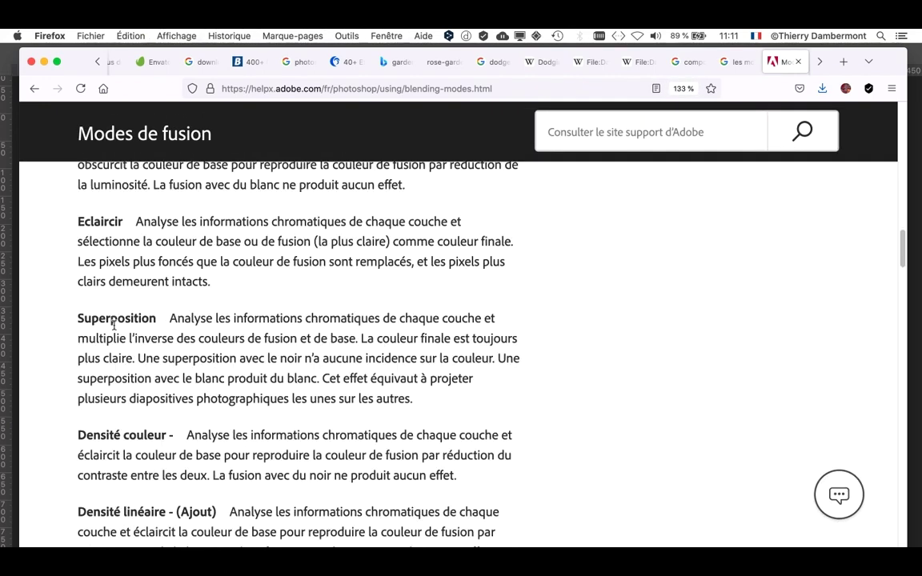
pyautogui.press('super+plus')
pyautogui.scroll(-5, 152, 312)
pyautogui.scroll(-8, 169, 314)
pyautogui.scroll(4, 164, 320)
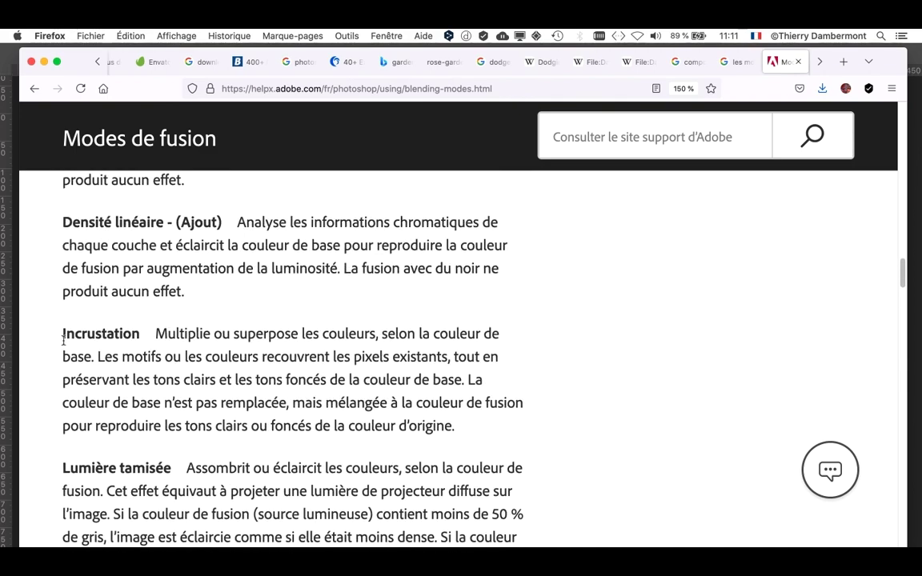
# - Highlight the sentences of the Incrustation description while reading how it treats the base colour's light and dark tones
pyautogui.moveTo(158, 333); pyautogui.dragTo(451, 359)
pyautogui.moveTo(84, 380); pyautogui.dragTo(458, 383)
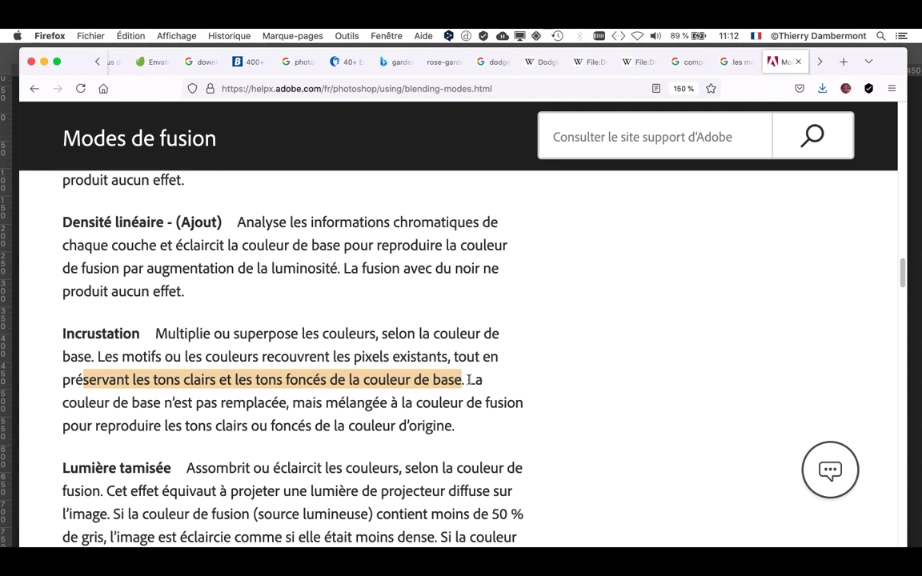
pyautogui.click(469, 380)
pyautogui.moveTo(466, 382); pyautogui.dragTo(460, 425)
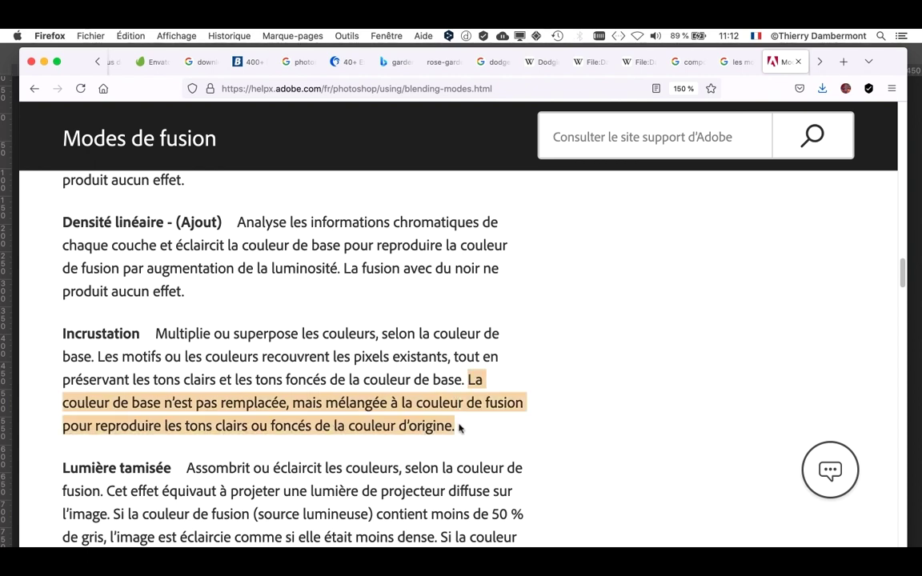
pyautogui.moveTo(468, 379); pyautogui.dragTo(459, 425)
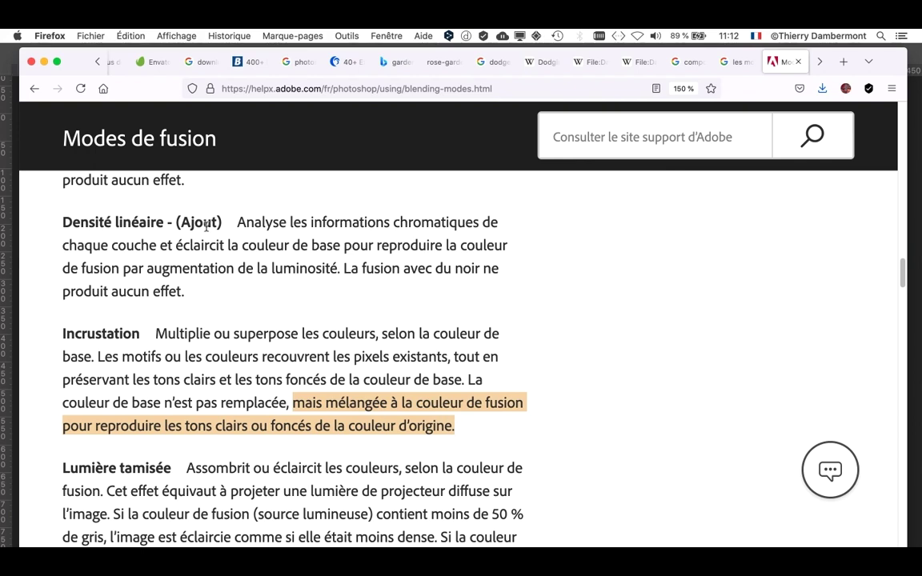
# - Minimize the browser to return to Photoshop and move the Calques panel to the image's upper-right edge, clear of the girl's face
pyautogui.click(44, 61)
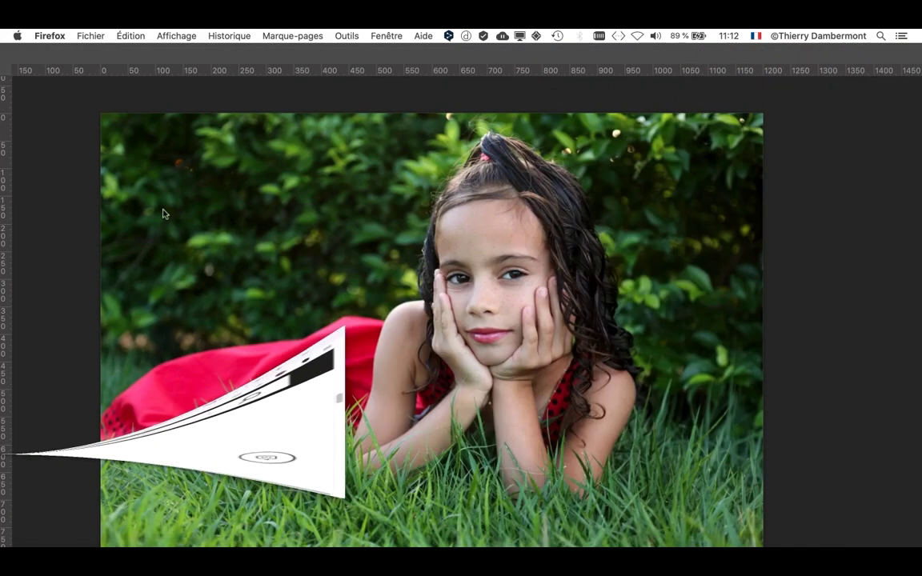
pyautogui.click(772, 370)
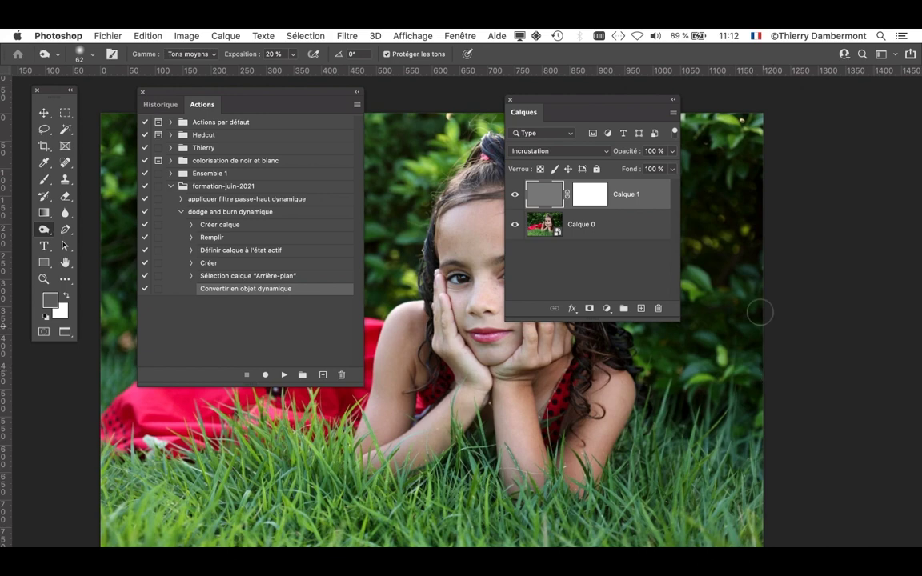
pyautogui.moveTo(640, 106); pyautogui.dragTo(784, 104)
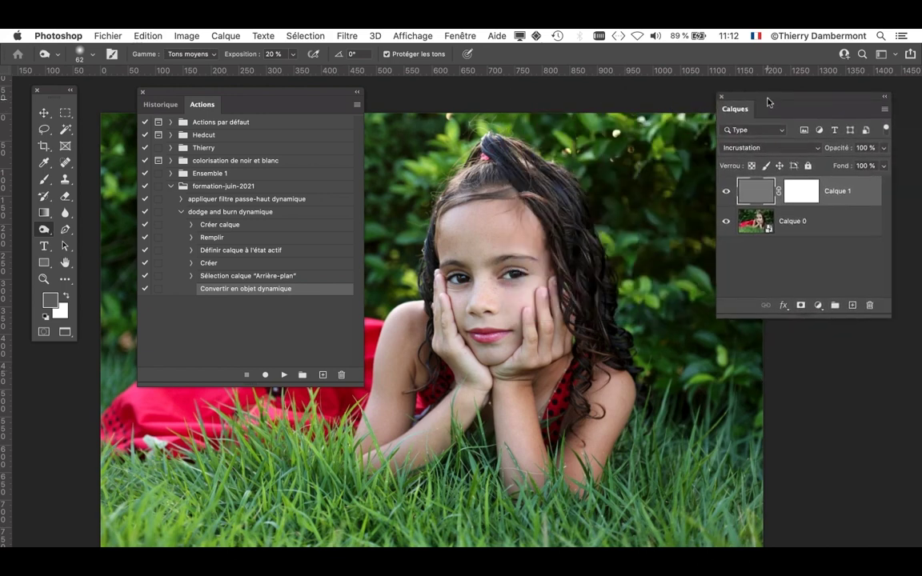
# - Try to move the combined Historique and Actions panel off the portrait, collapsing and expanding it along the way
pyautogui.moveTo(153, 94); pyautogui.dragTo(833, 546)
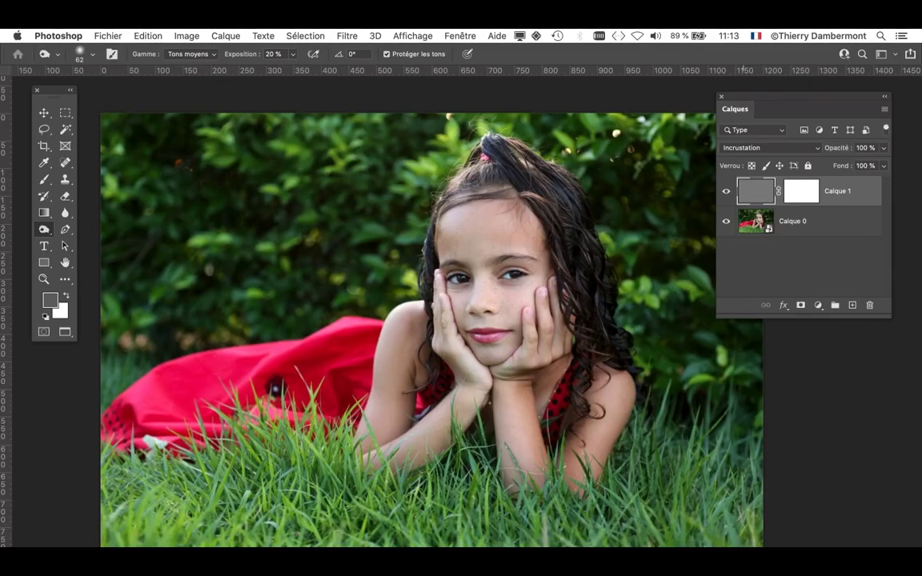
pyautogui.moveTo(399, 231); pyautogui.dragTo(371, 203)
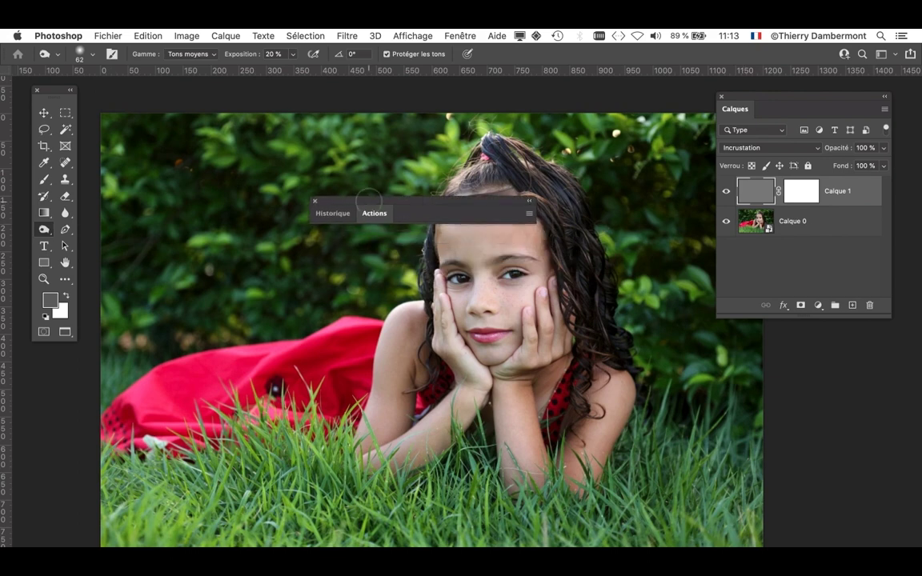
pyautogui.doubleClick(372, 202)
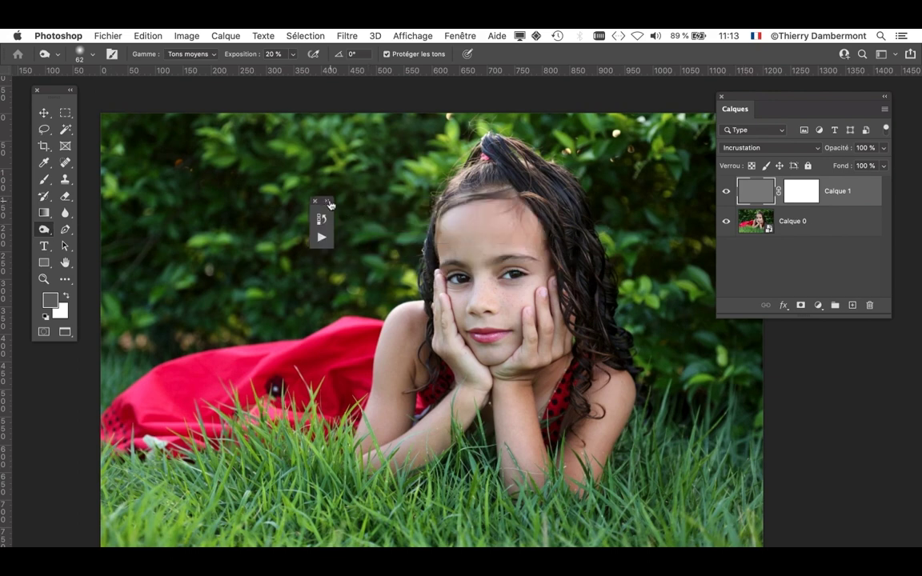
pyautogui.click(328, 202)
pyautogui.click(364, 214)
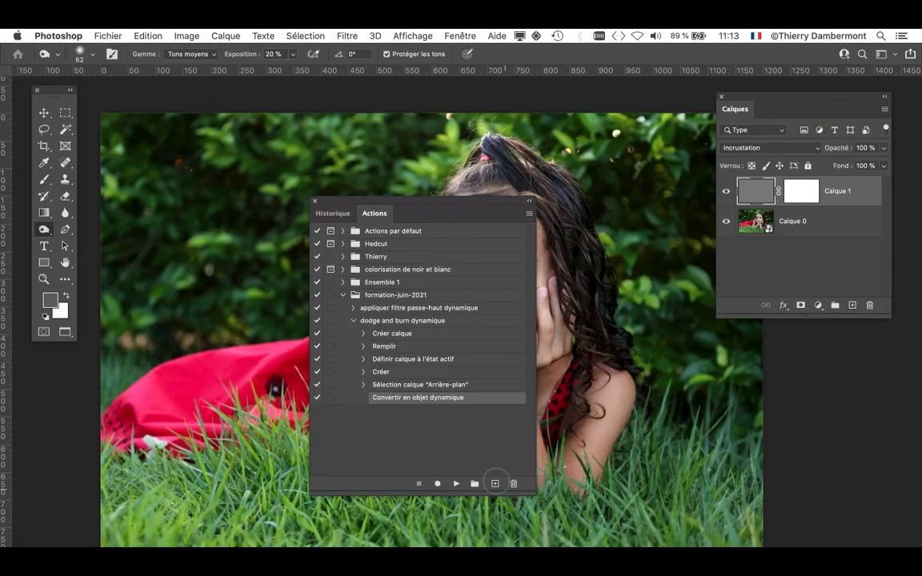
pyautogui.moveTo(532, 490); pyautogui.dragTo(549, 469)
pyautogui.moveTo(379, 204); pyautogui.dragTo(480, 546)
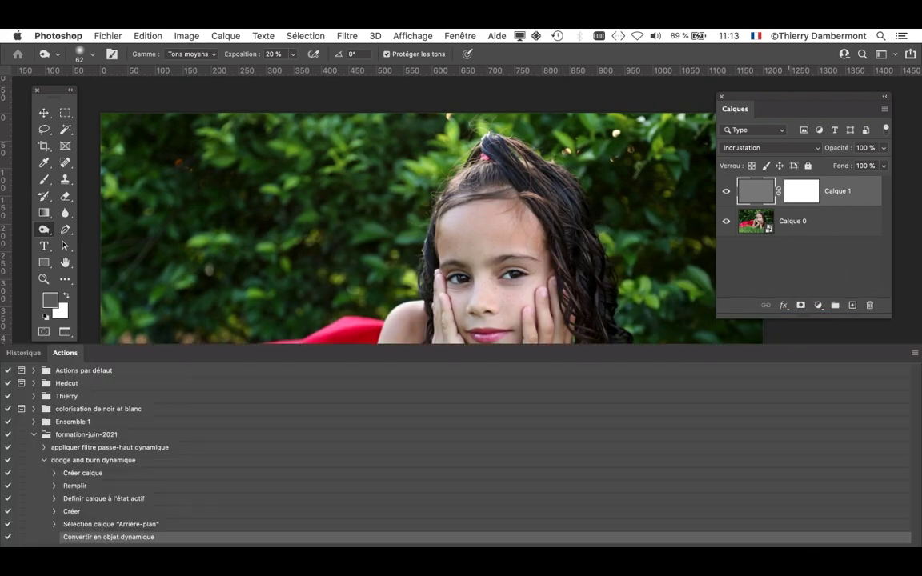
# - Float the Actions panel separately from Historique, close Historique, and place Actions beyond the image's lower-right corner
pyautogui.moveTo(67, 360); pyautogui.dragTo(273, 258)
pyautogui.moveTo(24, 354); pyautogui.dragTo(293, 190)
pyautogui.click(292, 182)
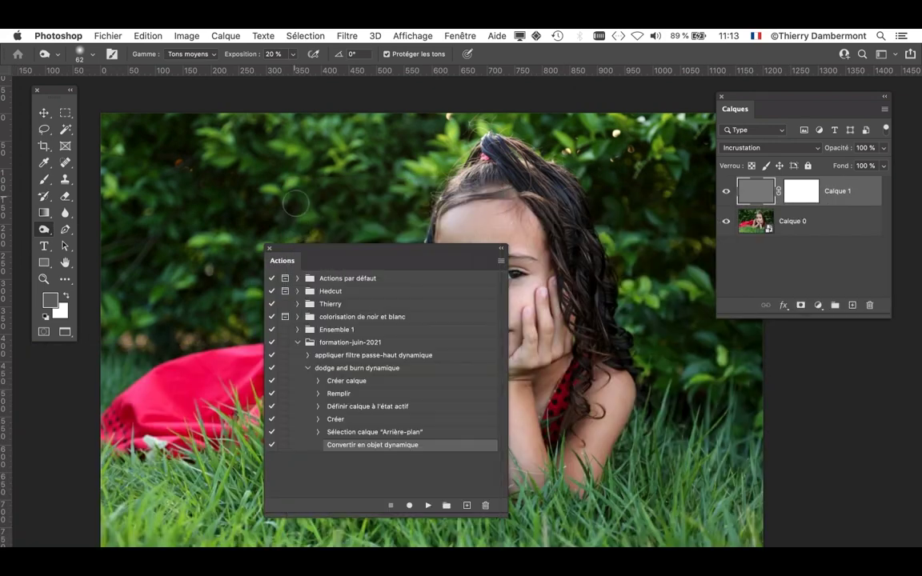
pyautogui.moveTo(302, 252); pyautogui.dragTo(885, 491)
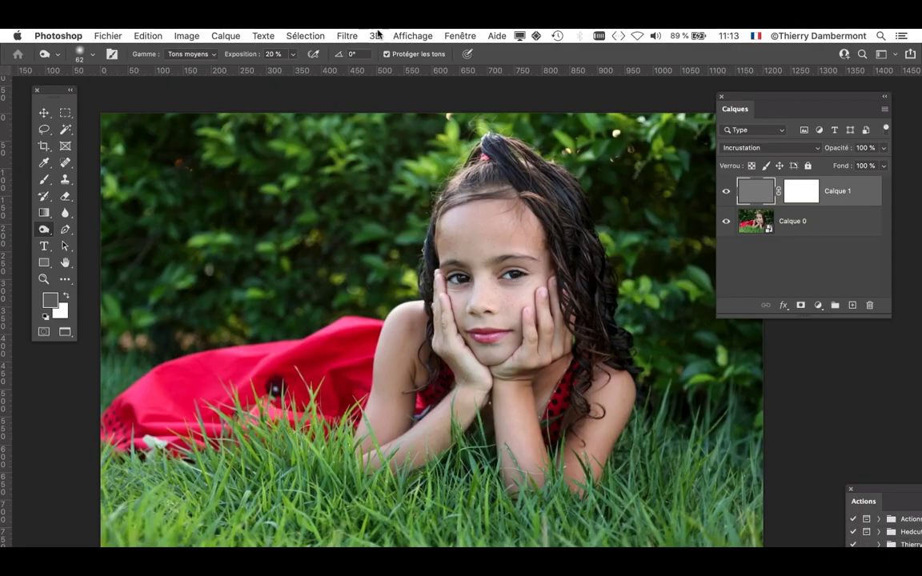
# - Display an enlarged Couleur panel over the image's left part and pick a near-white foreground colour
pyautogui.click(448, 33)
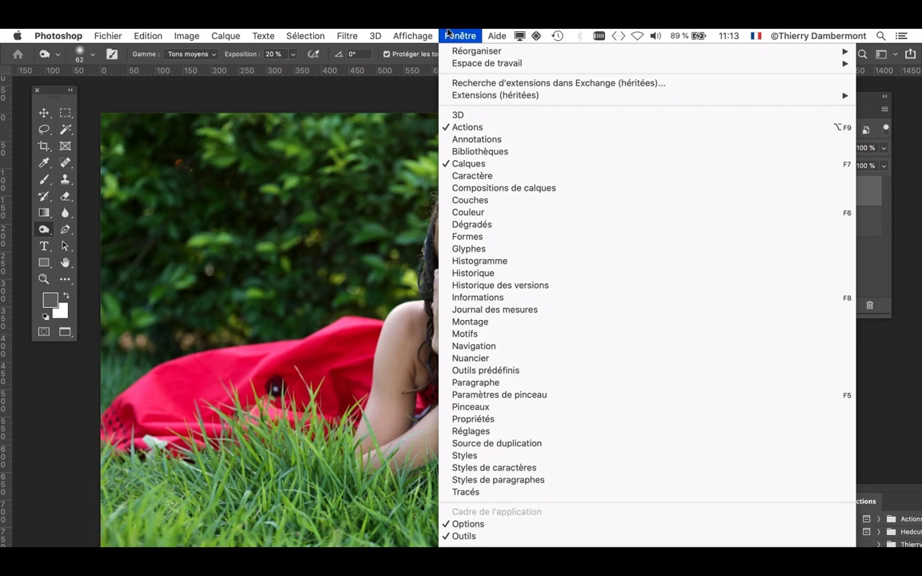
pyautogui.click(490, 214)
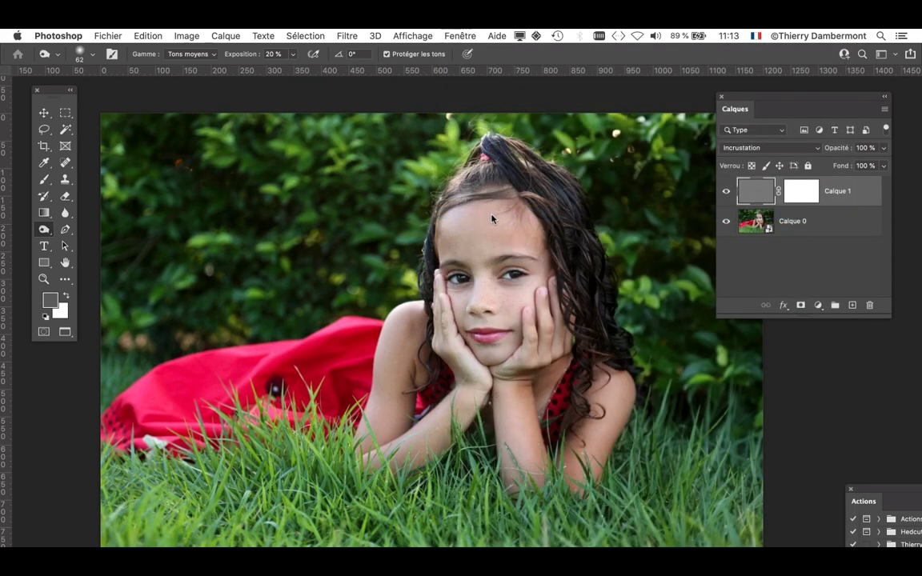
pyautogui.moveTo(174, 117); pyautogui.dragTo(154, 95)
pyautogui.moveTo(244, 520); pyautogui.dragTo(258, 560)
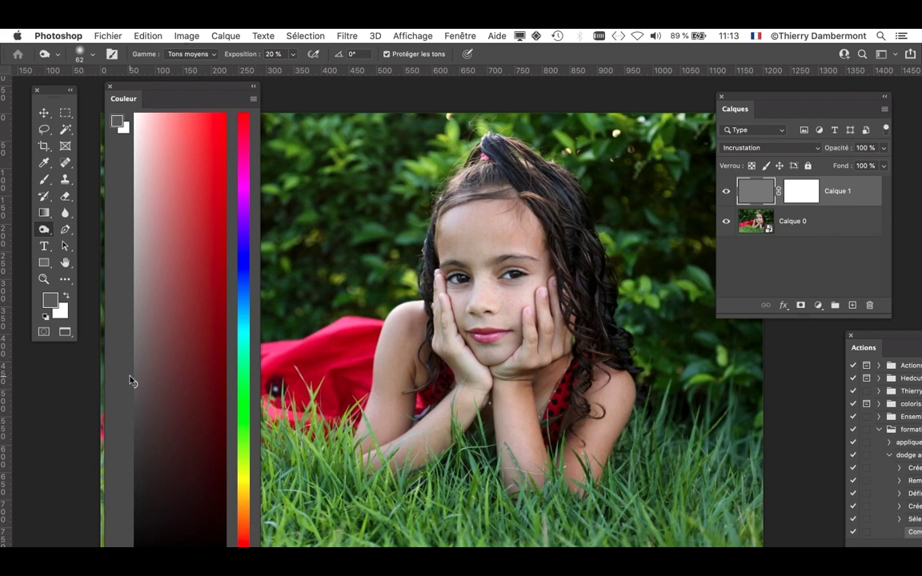
pyautogui.moveTo(140, 384)
pyautogui.mouseDown()
pyautogui.moveTo(198, 270)
pyautogui.moveTo(186, 177)
pyautogui.moveTo(118, 120)
pyautogui.mouseUp()
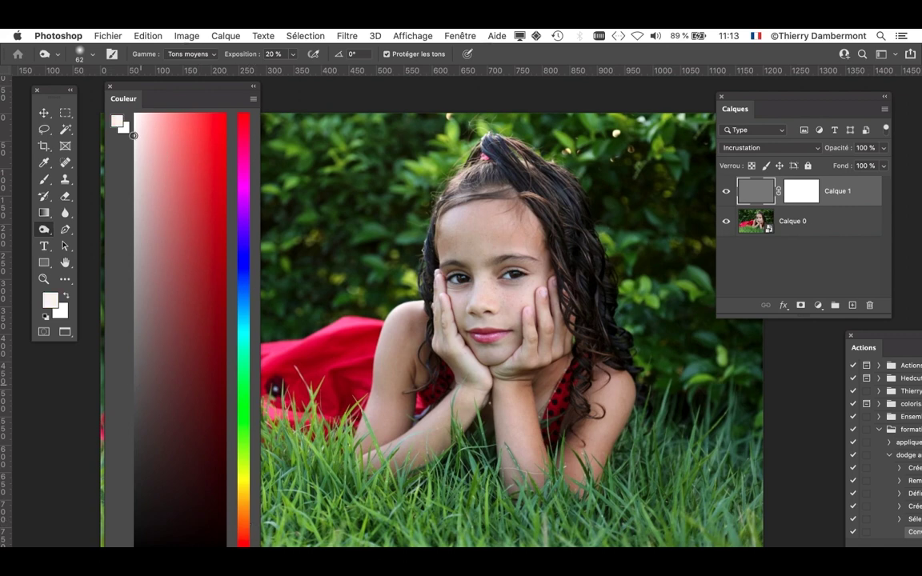
# - Try the Cube de luminosité and other display modes of the Couleur panel, and return to Cube de teinte
pyautogui.click(253, 102)
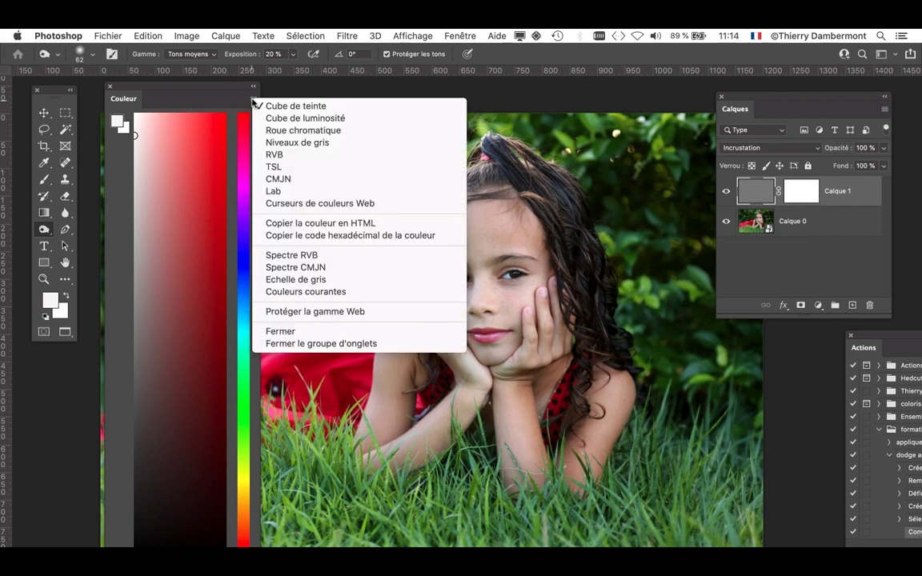
pyautogui.click(225, 100)
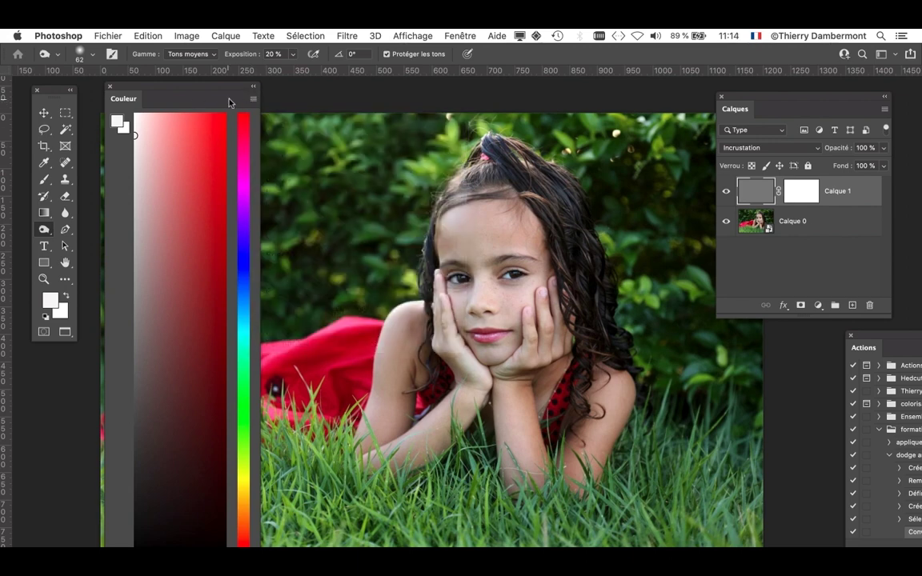
pyautogui.click(253, 101)
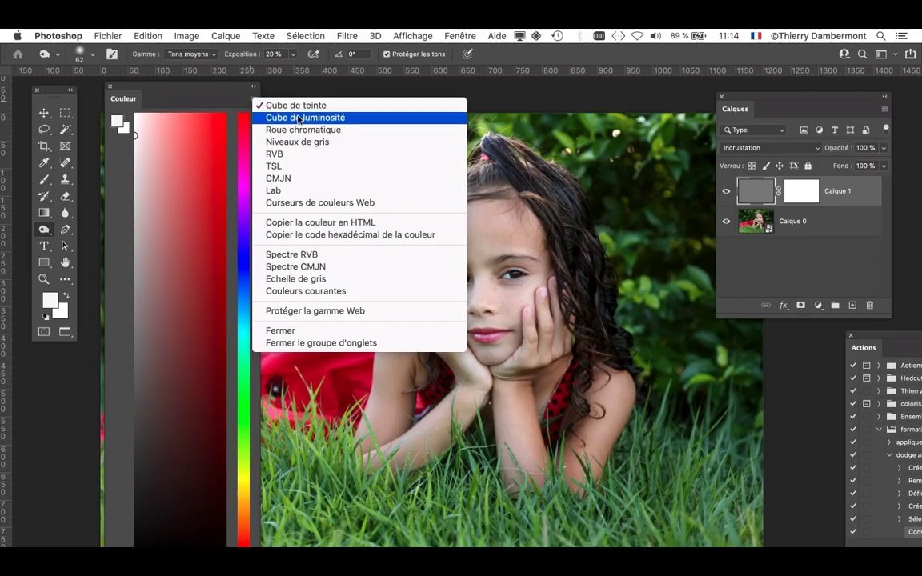
pyautogui.click(272, 118)
pyautogui.click(255, 101)
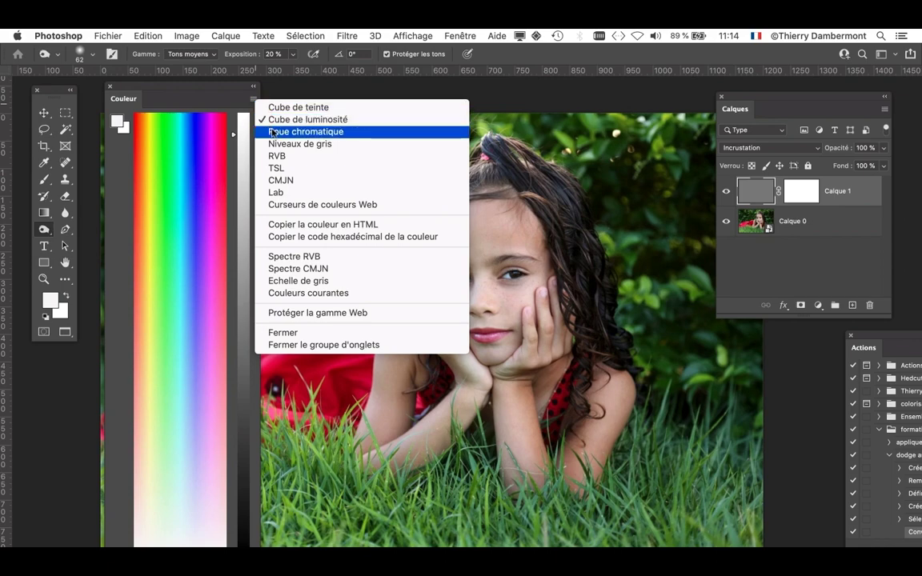
pyautogui.click(296, 131)
pyautogui.click(252, 99)
pyautogui.click(280, 115)
pyautogui.click(254, 101)
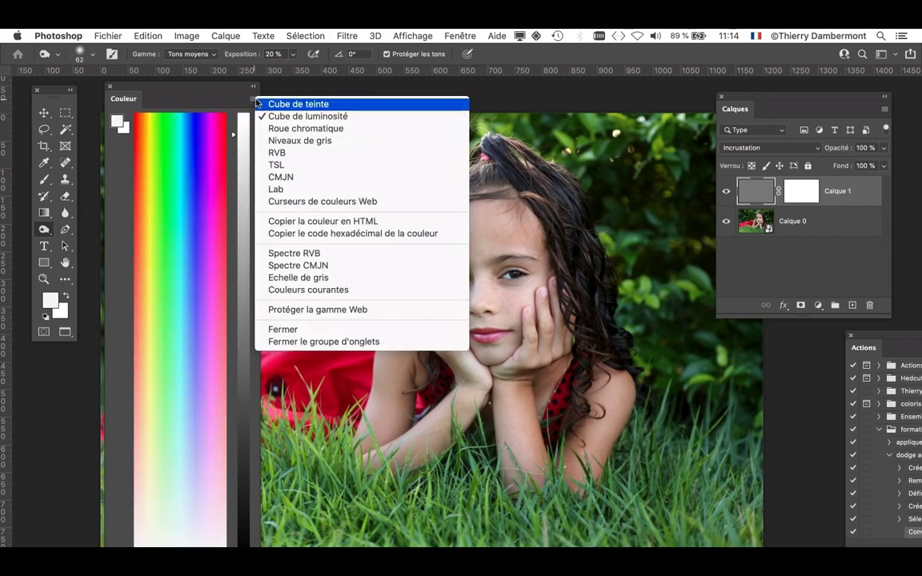
pyautogui.click(263, 102)
pyautogui.click(253, 101)
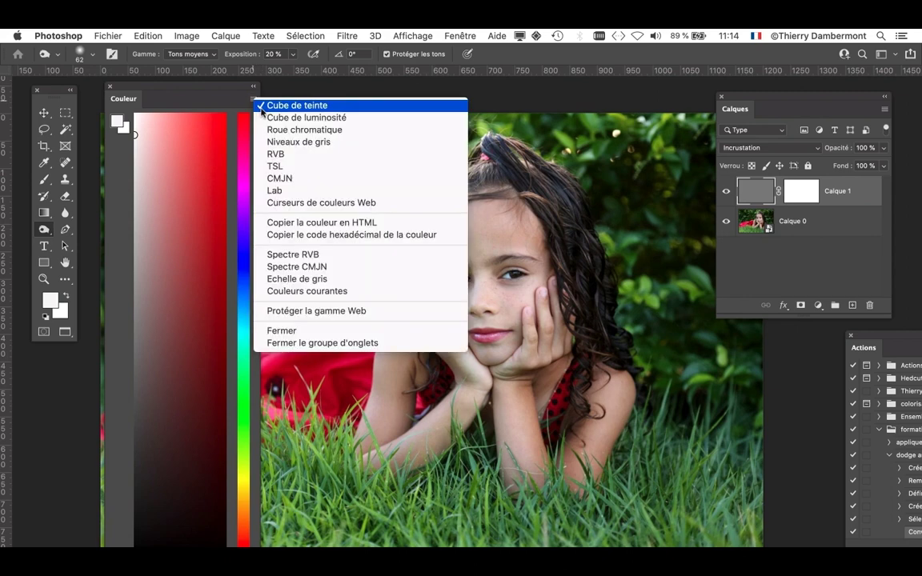
pyautogui.click(267, 118)
pyautogui.moveTo(244, 221); pyautogui.dragTo(242, 123)
pyautogui.click(252, 98)
pyautogui.click(270, 103)
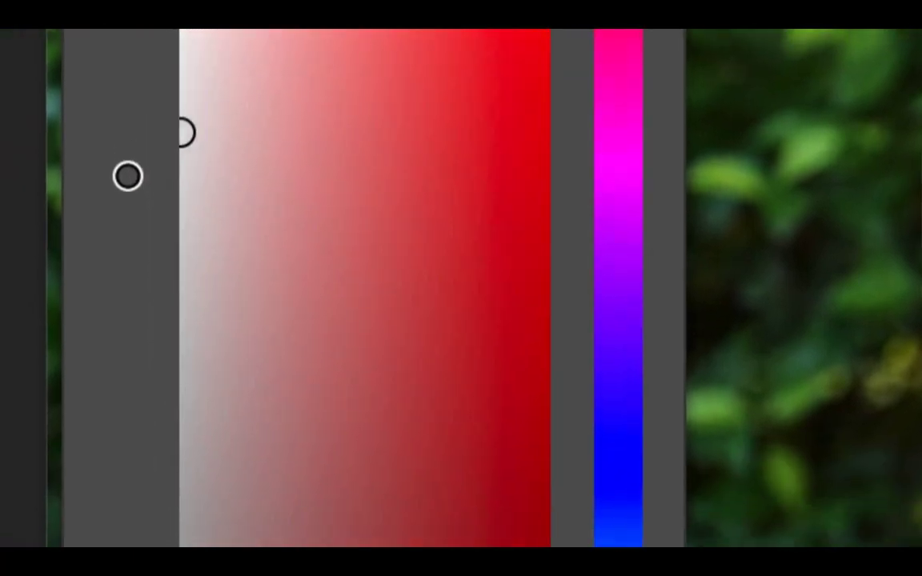
# - Darken the grass on Calque 1 using a dark gray foreground and the Brush tool enlarged to 571 px
pyautogui.moveTo(128, 177); pyautogui.dragTo(126, 174)
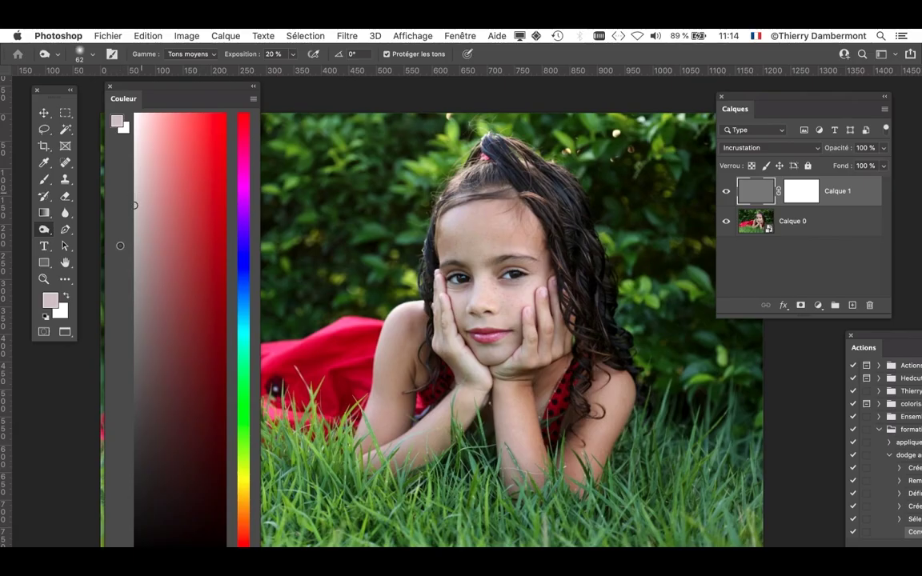
pyautogui.moveTo(120, 245); pyautogui.dragTo(118, 263)
pyautogui.click(44, 182)
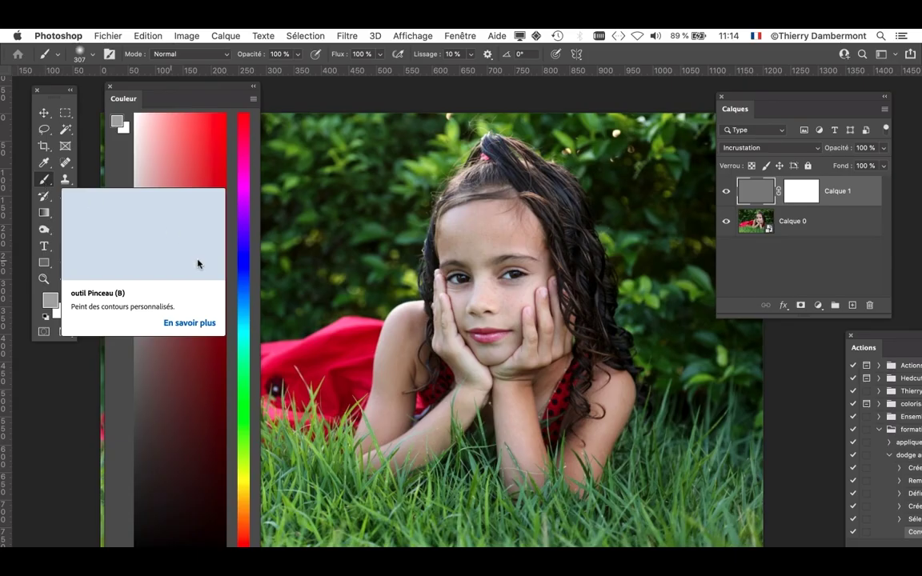
pyautogui.scroll(-5, 457, 311)
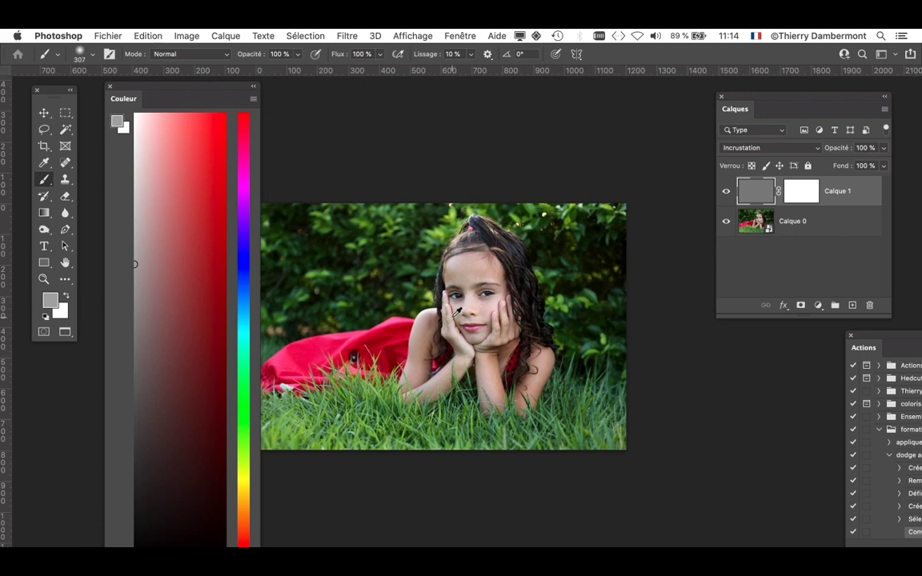
pyautogui.moveTo(445, 307); pyautogui.dragTo(491, 262)
pyautogui.moveTo(459, 333); pyautogui.dragTo(552, 341)
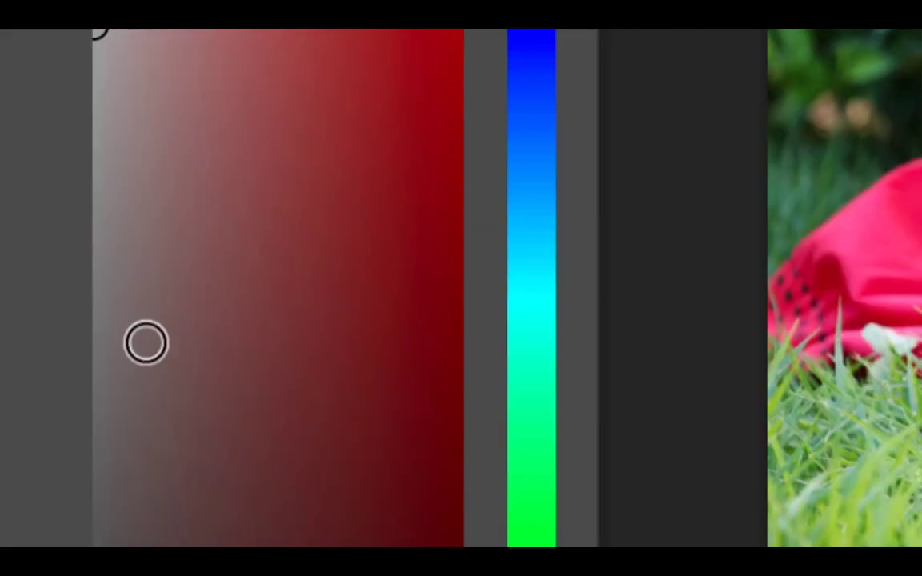
pyautogui.moveTo(120, 384); pyautogui.dragTo(74, 443)
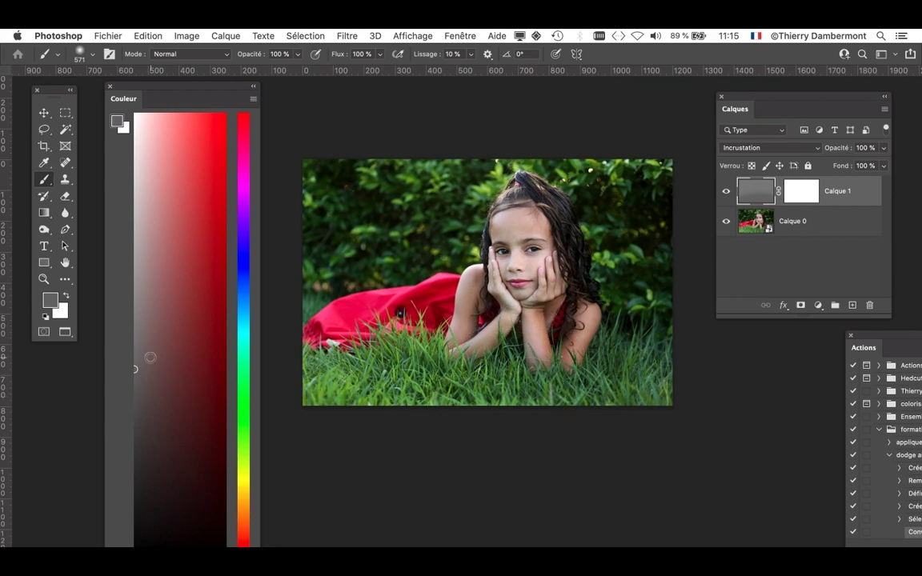
# - Choose a light gray foreground and brush over the foliage along the image's upper part on Calque 1 to brighten it
pyautogui.click(122, 239)
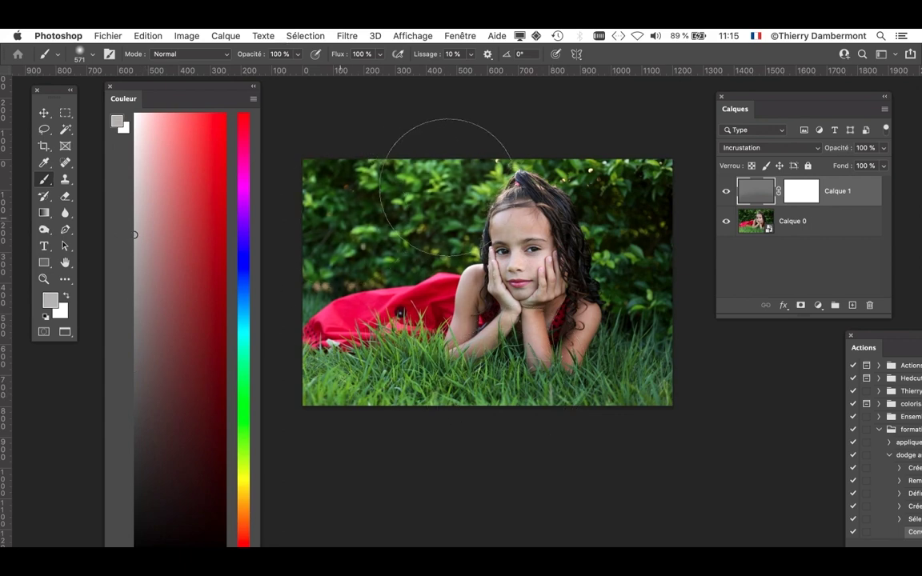
pyautogui.moveTo(469, 164)
pyautogui.mouseDown()
pyautogui.moveTo(493, 156)
pyautogui.moveTo(630, 168)
pyautogui.moveTo(665, 294)
pyautogui.moveTo(637, 170)
pyautogui.mouseUp()
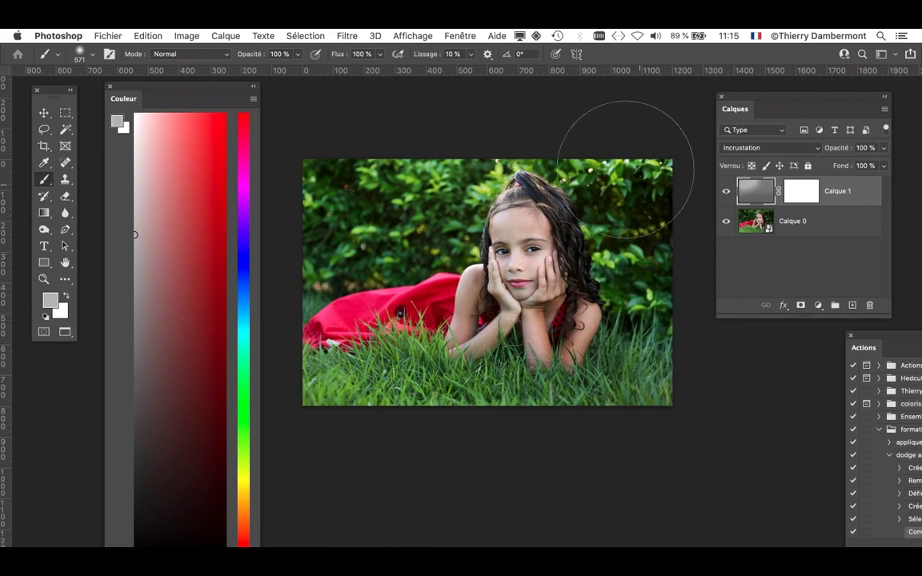
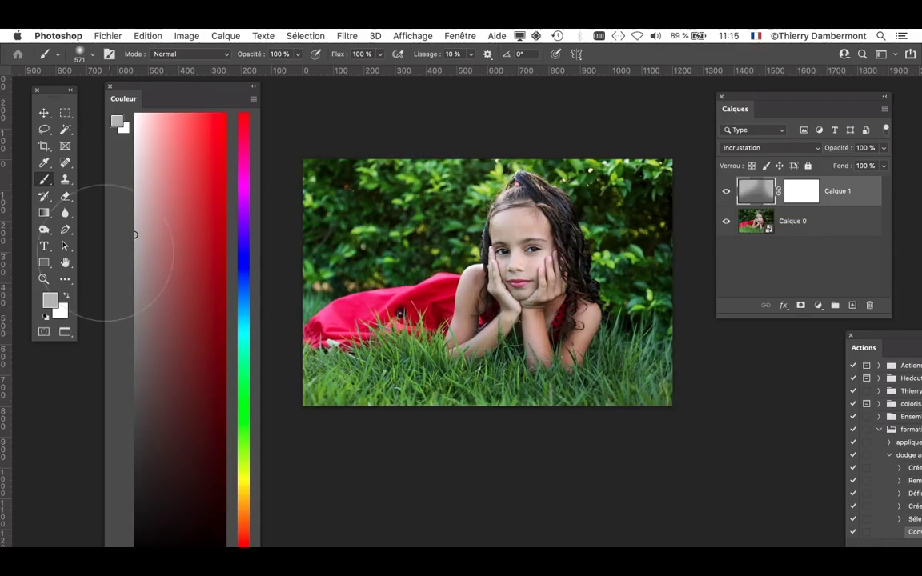
# - Darken the red dress area on Calque 1 with a dark gray foreground and the brush reduced to 307 px
pyautogui.click(125, 361)
pyautogui.moveTo(462, 349); pyautogui.dragTo(383, 349)
pyautogui.scroll(2, 457, 301)
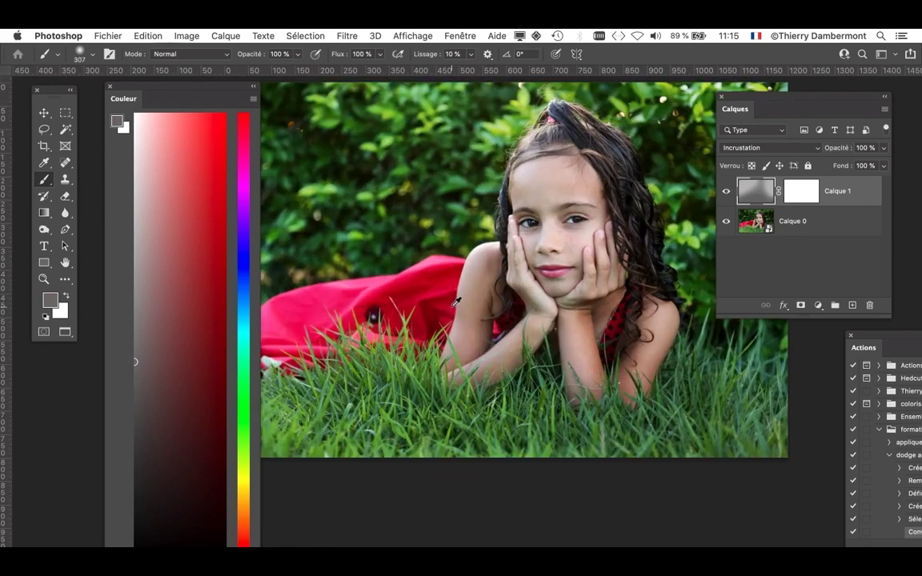
pyautogui.moveTo(424, 322); pyautogui.dragTo(591, 317)
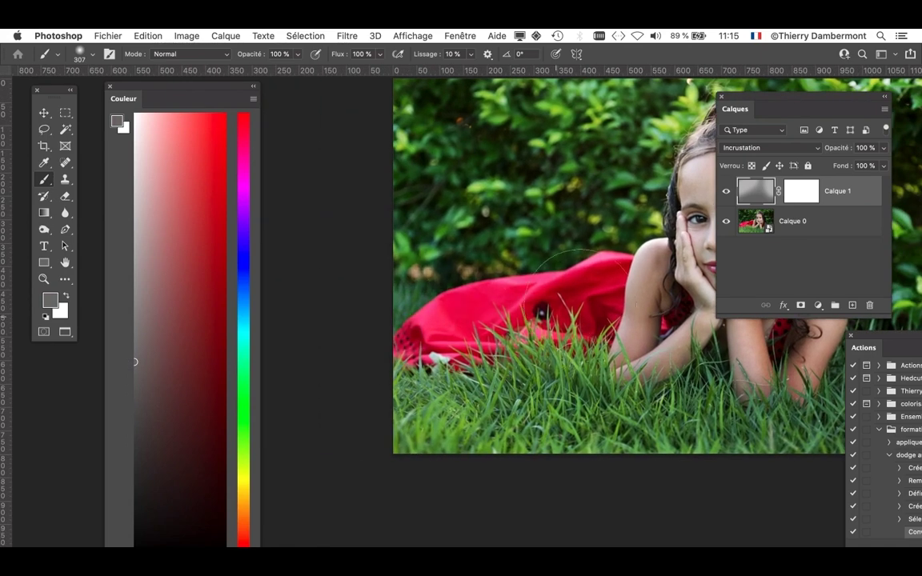
pyautogui.moveTo(609, 391); pyautogui.dragTo(543, 446)
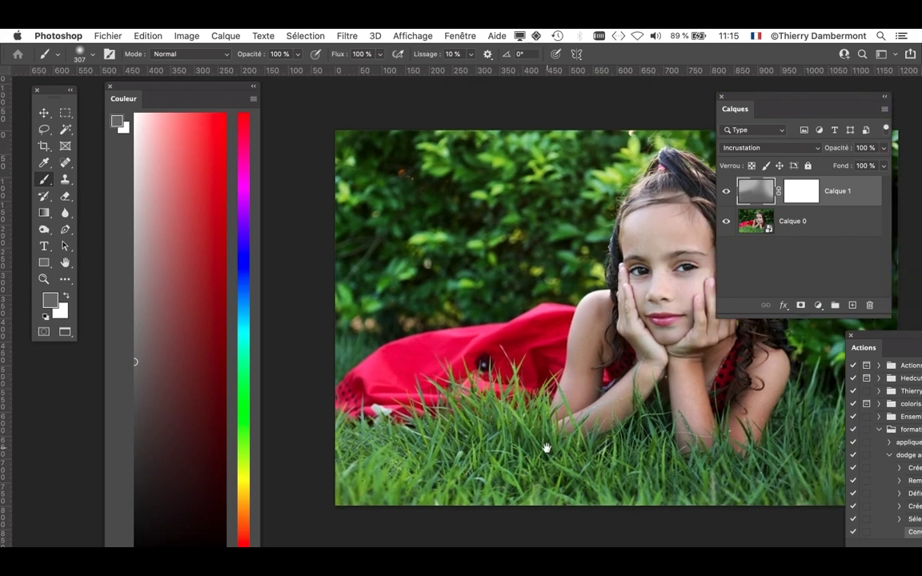
pyautogui.moveTo(495, 394); pyautogui.dragTo(382, 464)
pyautogui.scroll(2, 627, 458)
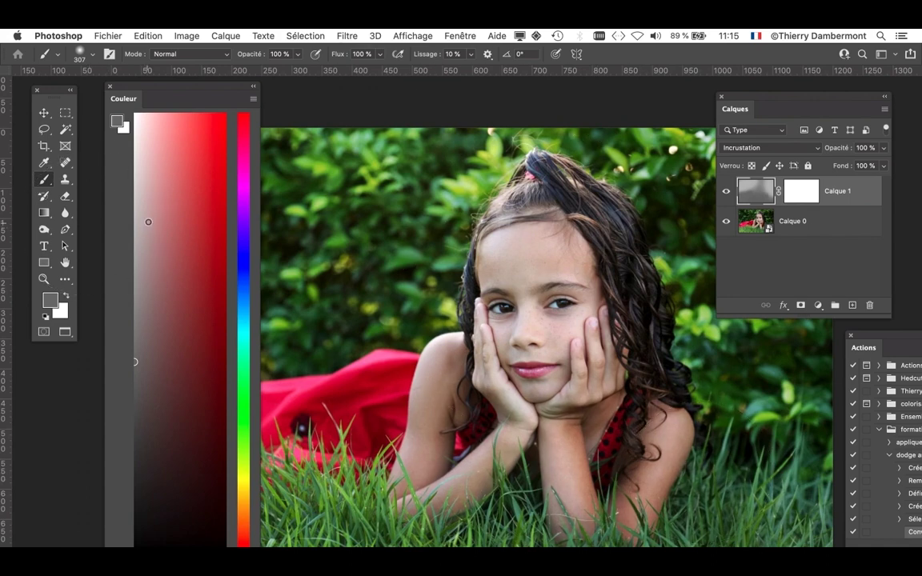
# - Brighten the girl's hair on Calque 1 with a light gray foreground and the brush reduced to 123 px
pyautogui.click(132, 201)
pyautogui.moveTo(541, 336); pyautogui.dragTo(431, 355)
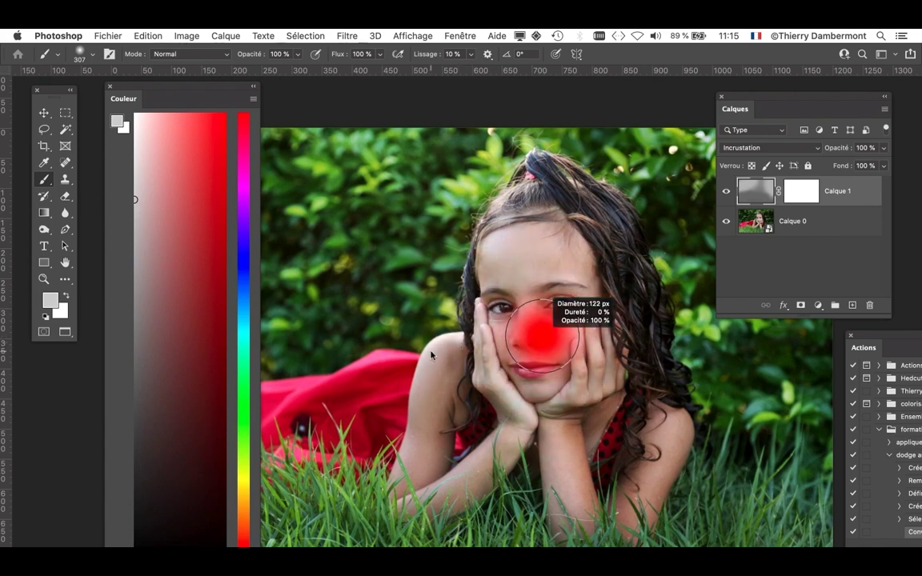
pyautogui.moveTo(549, 194)
pyautogui.mouseDown()
pyautogui.moveTo(608, 279)
pyautogui.moveTo(652, 390)
pyautogui.mouseUp()
pyautogui.moveTo(629, 431); pyautogui.dragTo(594, 509)
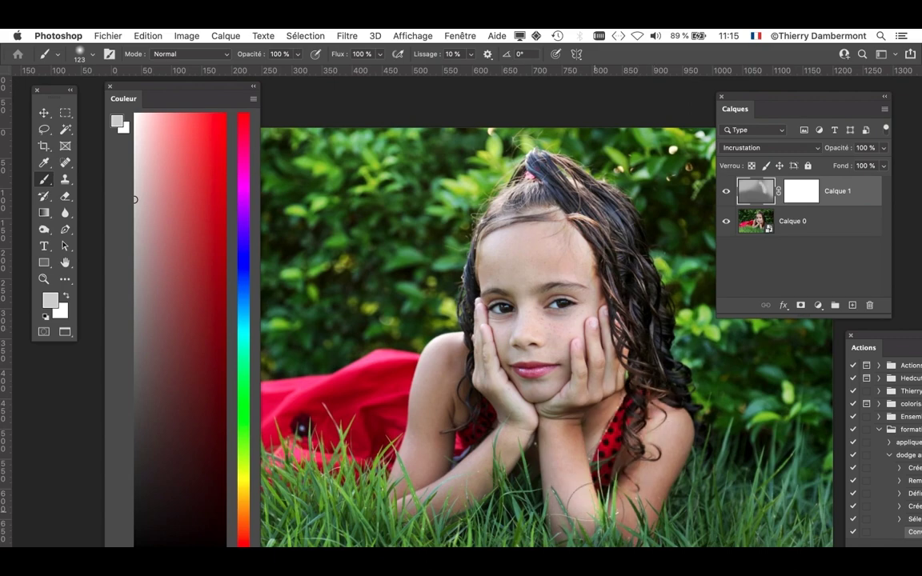
# - Compare the girl's hair before and after brightening by undoing and redoing the last brush strokes on Calque 1
pyautogui.scroll(3, 630, 488)
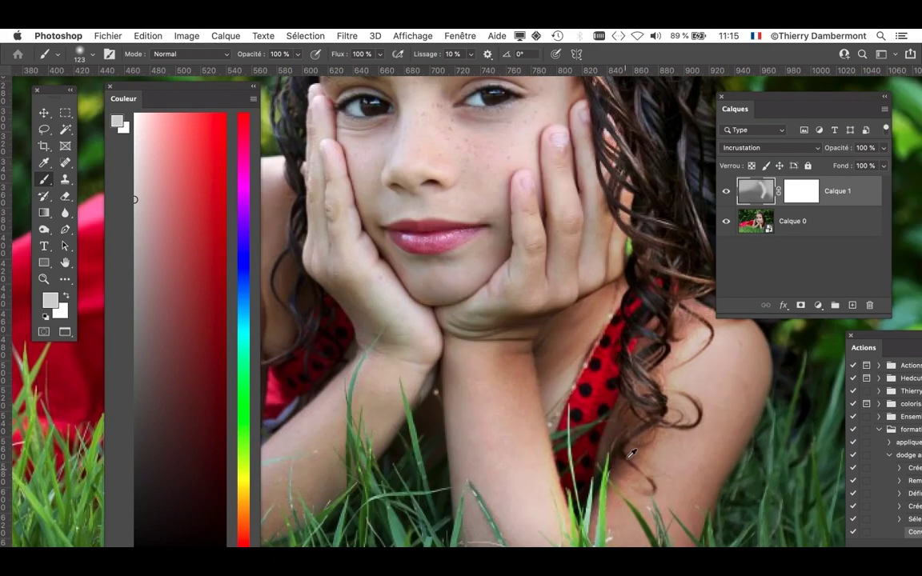
pyautogui.press('super+z')
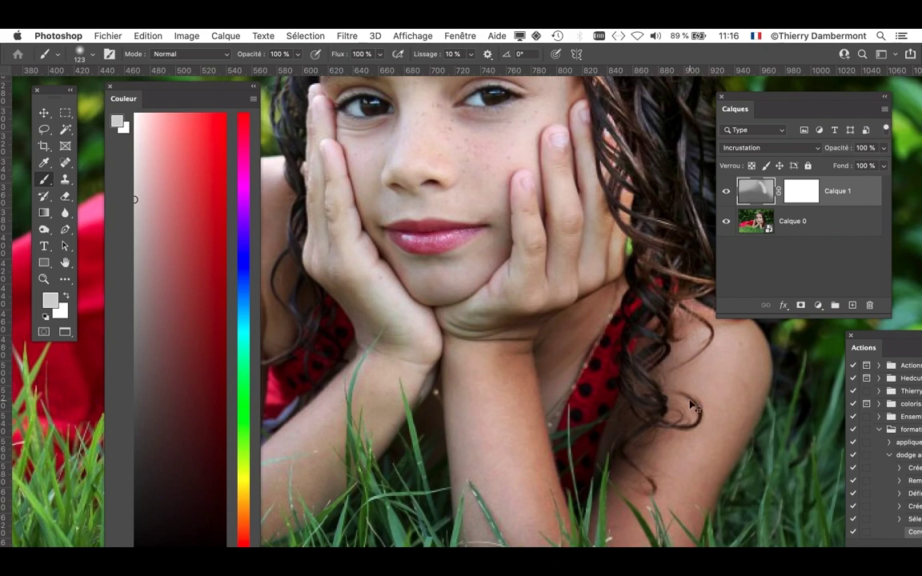
pyautogui.press('super+z')
pyautogui.press('super+shift+z')
pyautogui.press('super+shift+z')
pyautogui.scroll(-3, 692, 393)
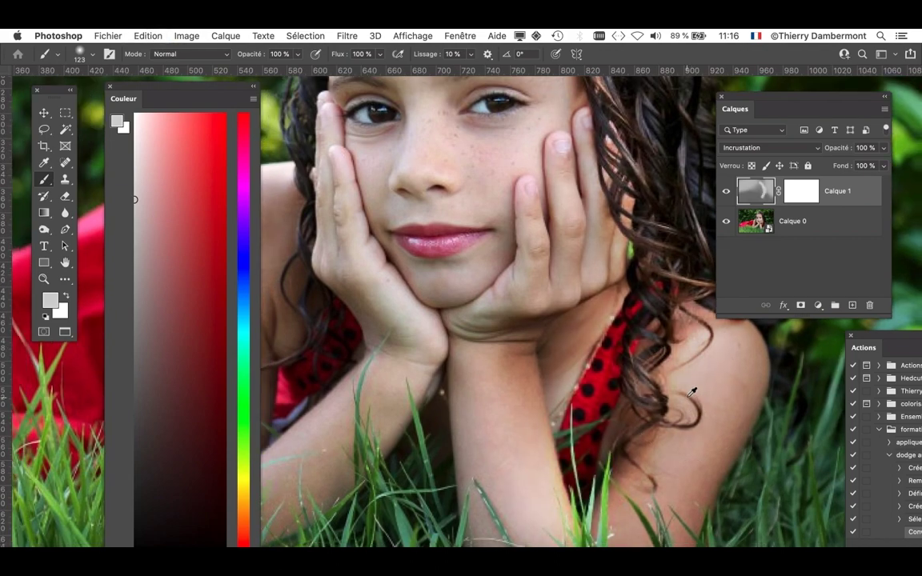
pyautogui.scroll(-1, 692, 392)
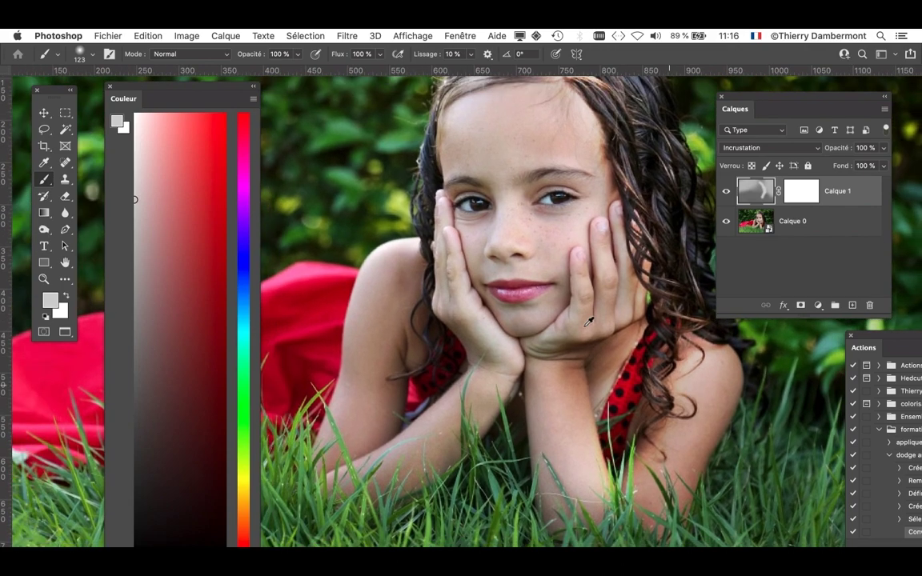
# - Brighten the hair strands beside the girl's bare shoulder on Calque 1 with the light gray 123 px brush
pyautogui.moveTo(425, 331); pyautogui.dragTo(432, 385)
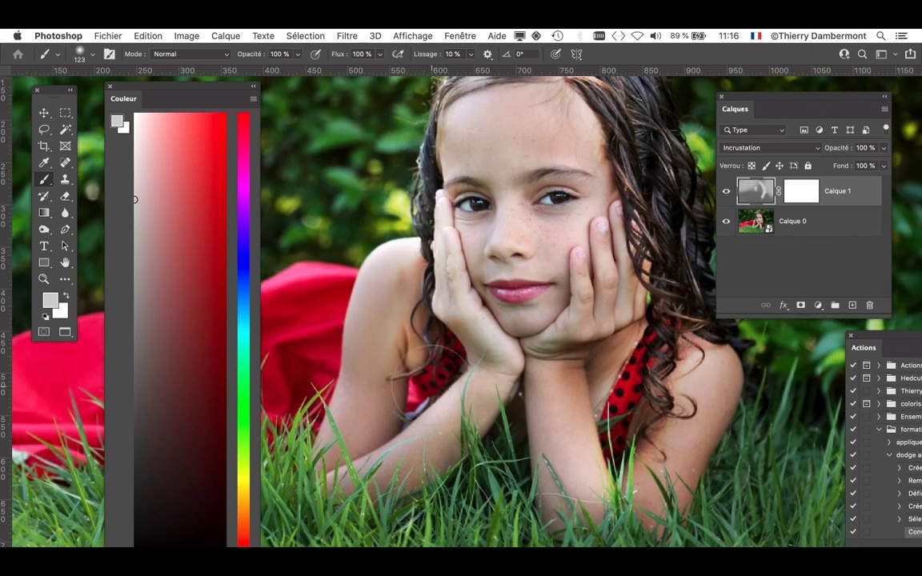
pyautogui.scroll(1, 694, 364)
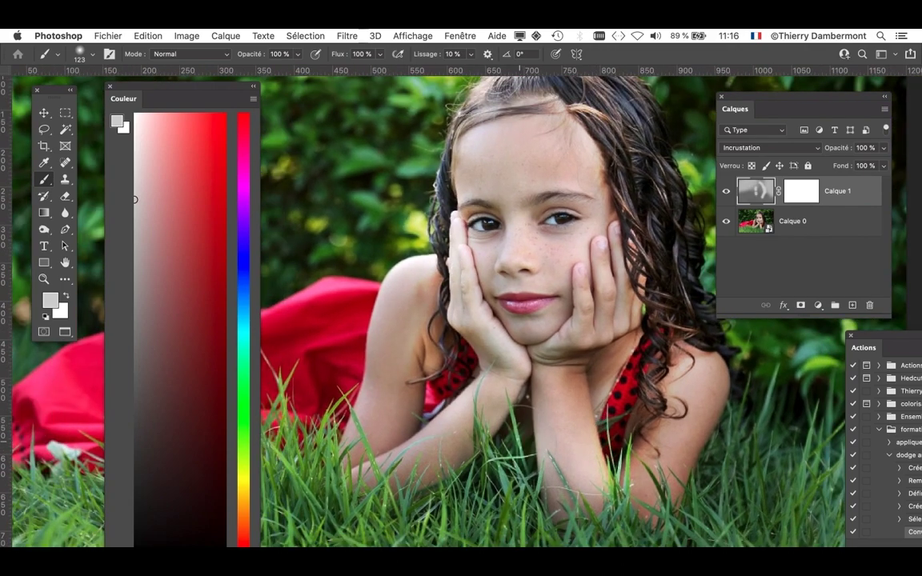
pyautogui.scroll(-2, 694, 364)
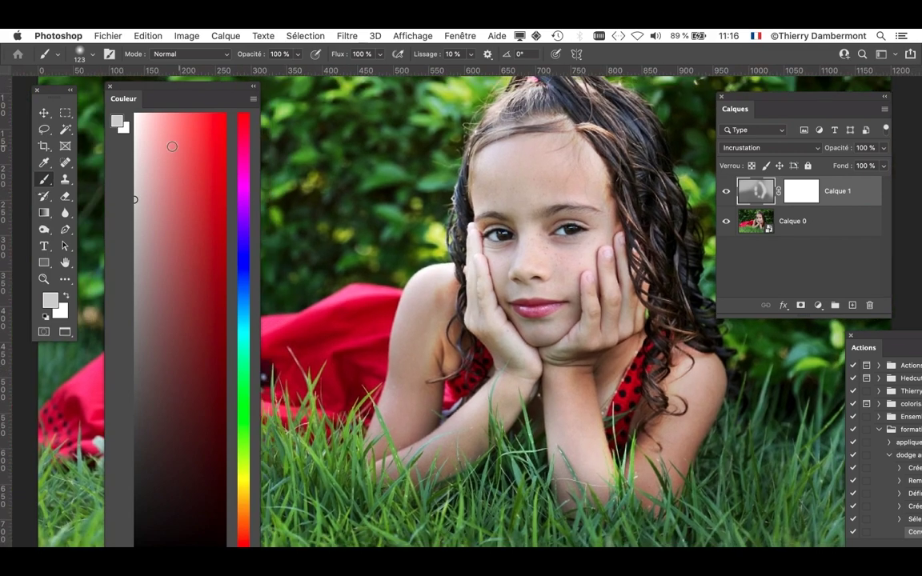
# - Choose a dark gray foreground and enlarge the brush to 143 px over the girl's forehead
pyautogui.click(132, 347)
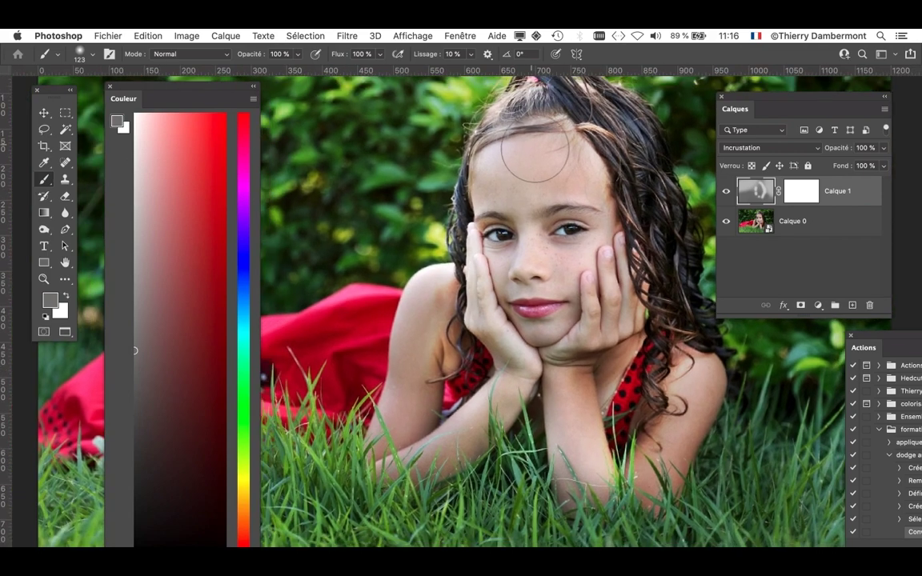
pyautogui.keyDown('ctrl'); pyautogui.keyDown('alt'); pyautogui.moveTo(577, 162); pyautogui.dragTo(586, 163); pyautogui.keyUp('alt'); pyautogui.keyUp('ctrl')
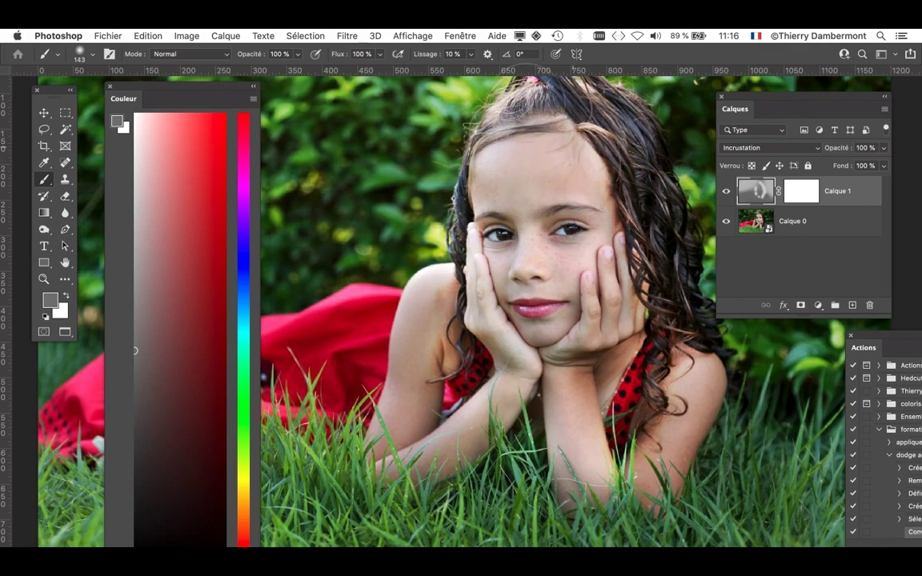
pyautogui.moveTo(578, 232); pyautogui.dragTo(566, 317)
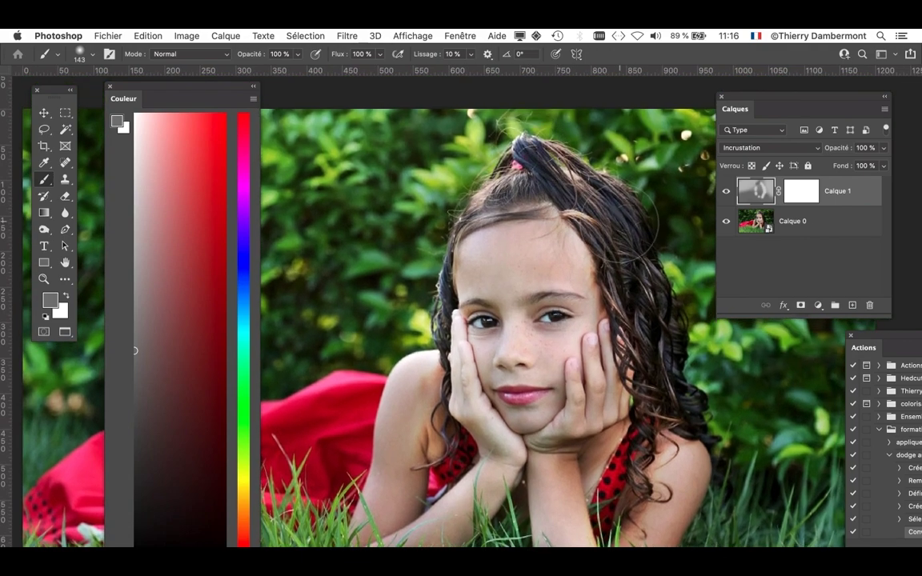
# - Try to brighten the arm beside the red dress on Calque 1 with a very light gray and a slightly darker gray
pyautogui.click(136, 202)
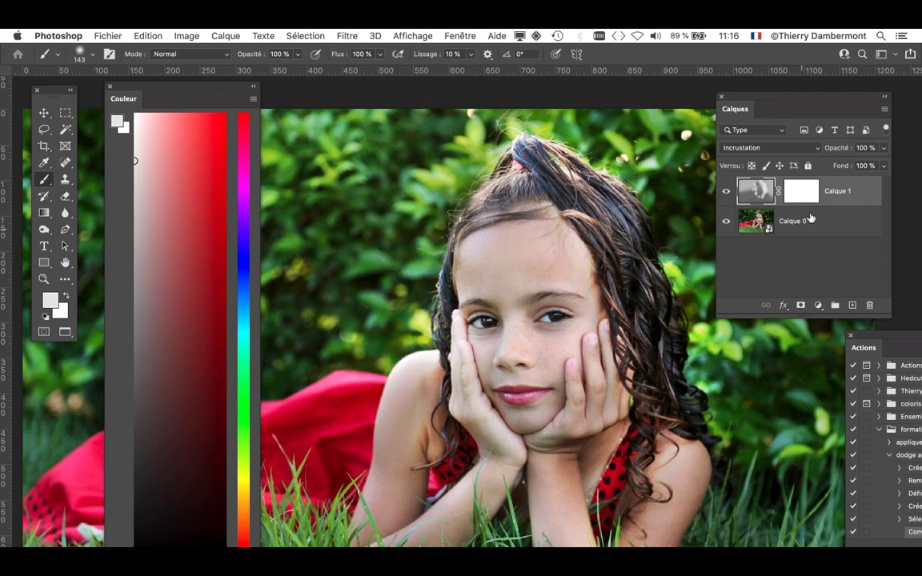
pyautogui.moveTo(380, 414)
pyautogui.mouseDown()
pyautogui.moveTo(393, 452)
pyautogui.moveTo(379, 522)
pyautogui.mouseUp()
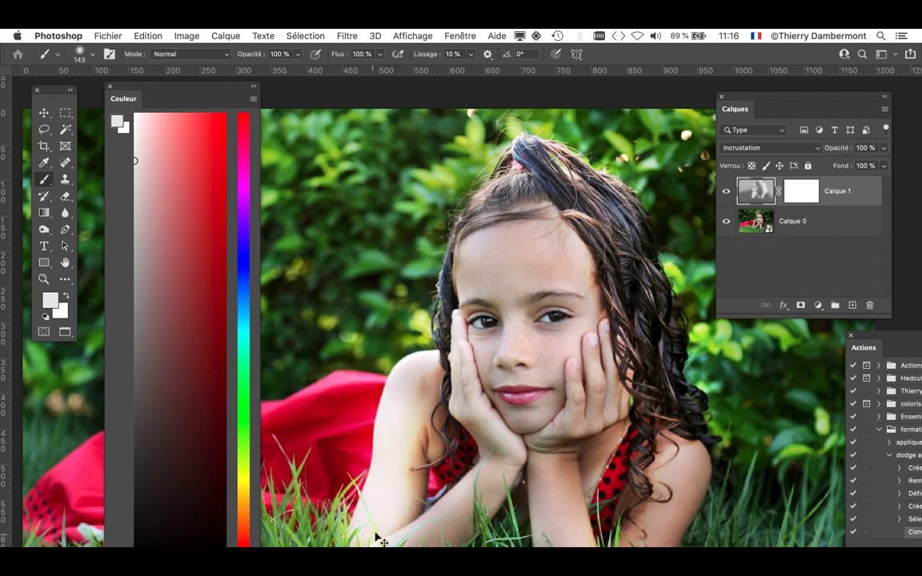
pyautogui.press('super+z')
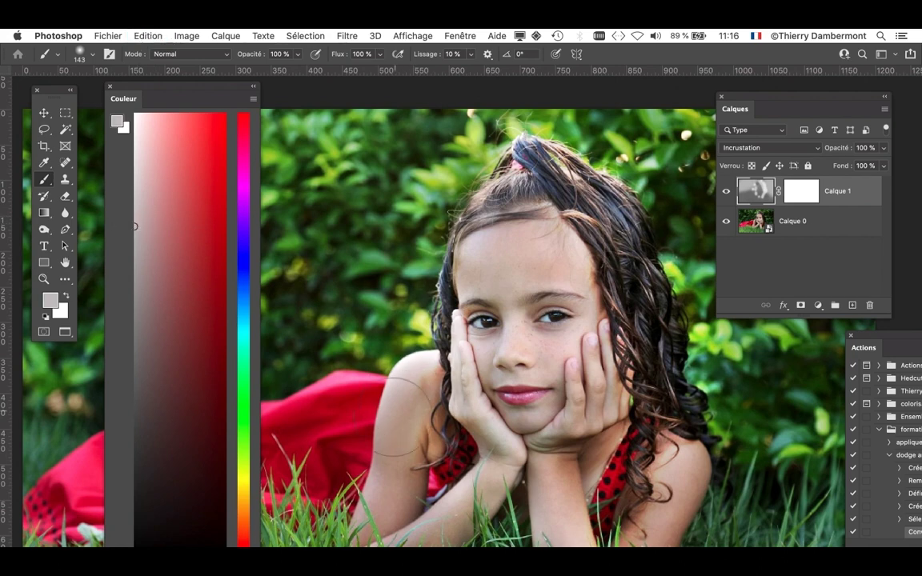
pyautogui.moveTo(400, 404); pyautogui.dragTo(352, 540)
pyautogui.press('super+z')
# - Choose a medium gray foreground and brush over the girl's arms on Calque 1 at 143 px
pyautogui.click(130, 306)
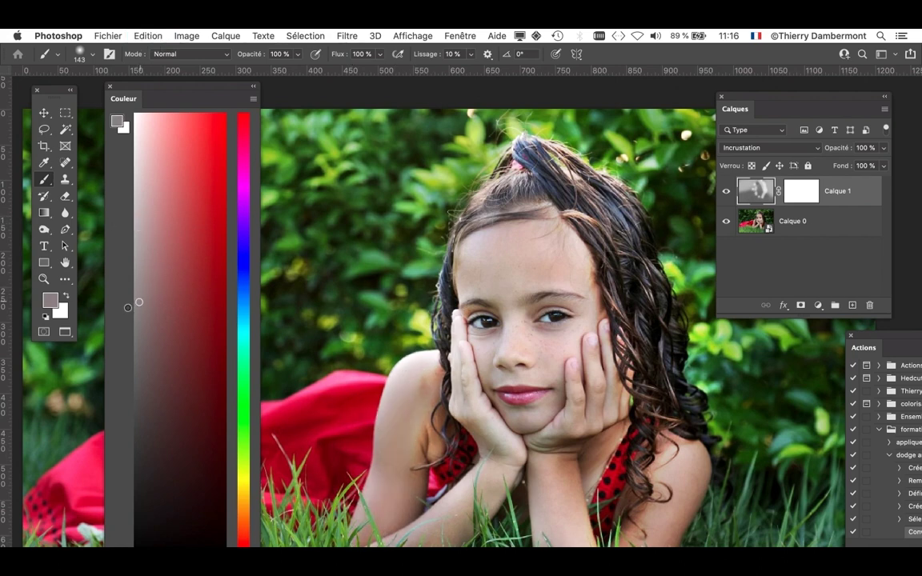
pyautogui.moveTo(392, 410); pyautogui.dragTo(324, 468)
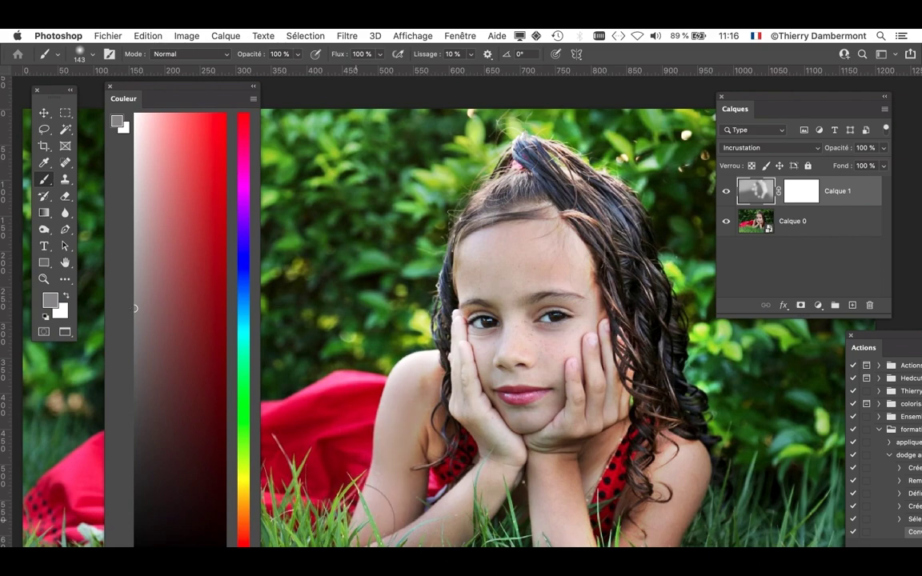
pyautogui.moveTo(632, 444); pyautogui.dragTo(596, 480)
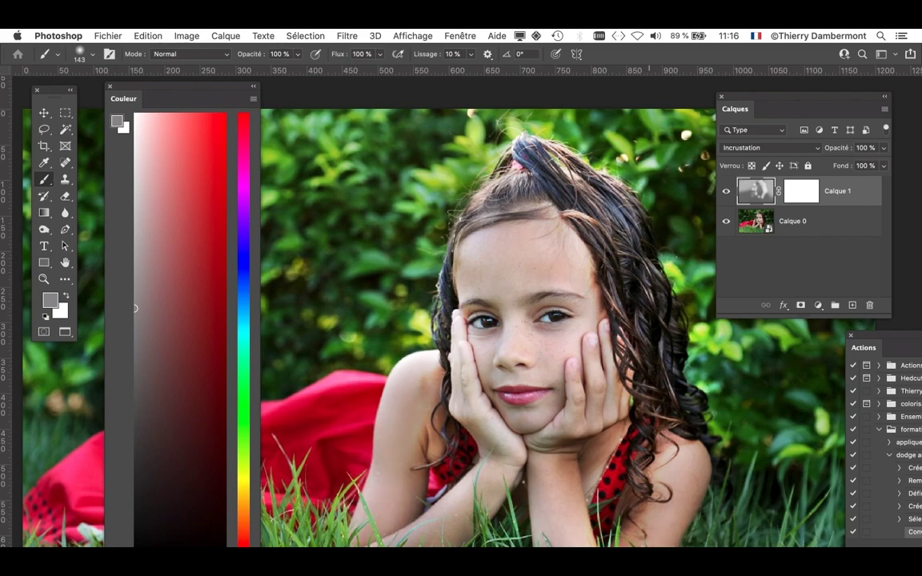
pyautogui.moveTo(498, 478); pyautogui.dragTo(502, 323)
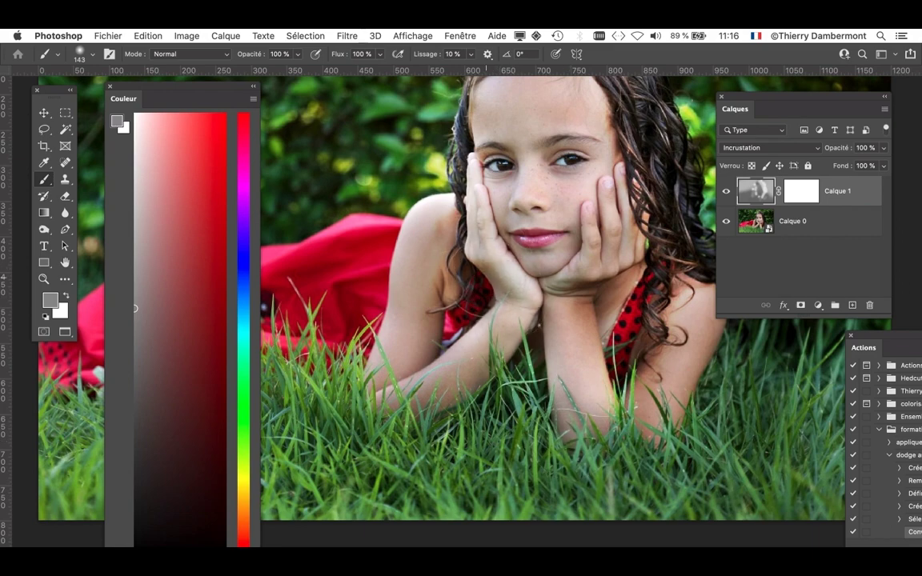
# - Move the Couleur panel off the image and bring the whole photo into view
pyautogui.scroll(-5, 637, 271)
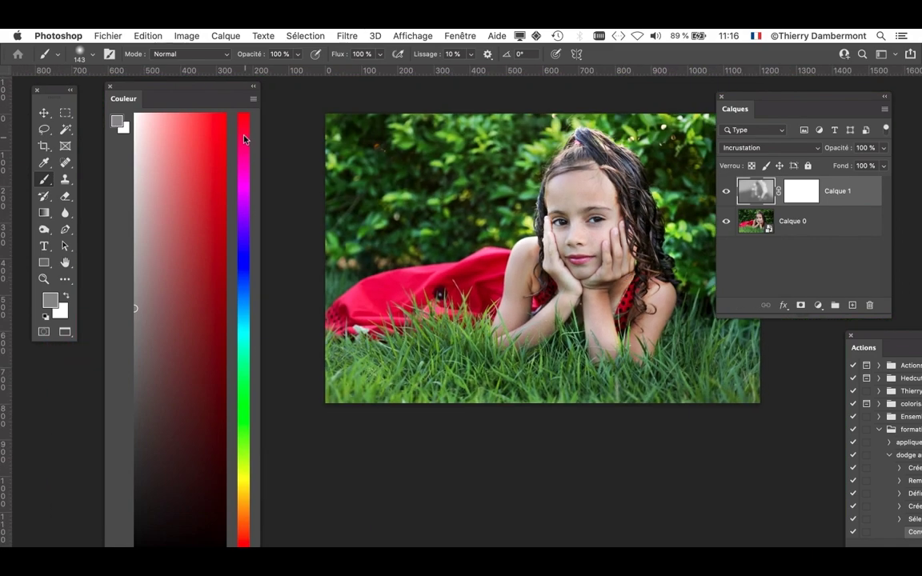
pyautogui.moveTo(215, 88); pyautogui.dragTo(560, 548)
pyautogui.hscroll(5, 385, 305)
pyautogui.scroll(2, 385, 305)
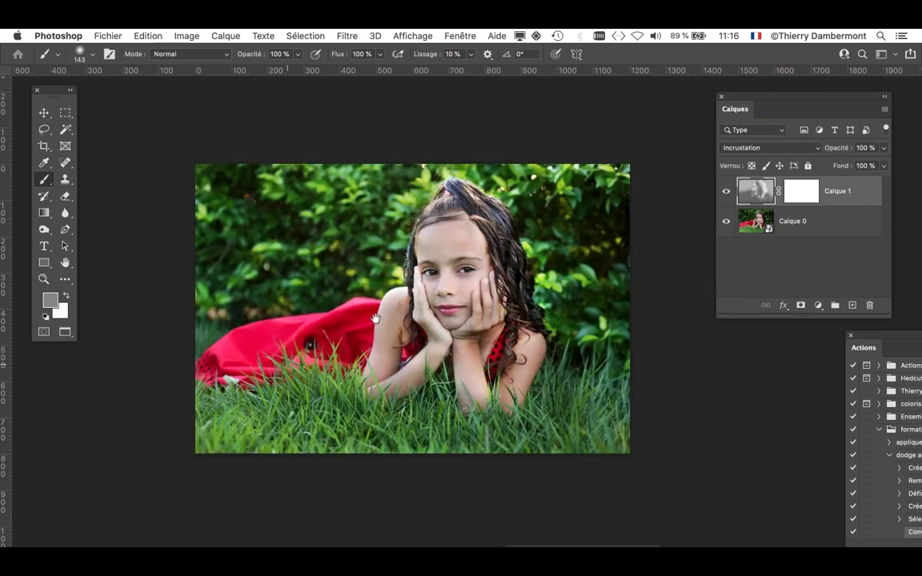
pyautogui.scroll(4, 365, 314)
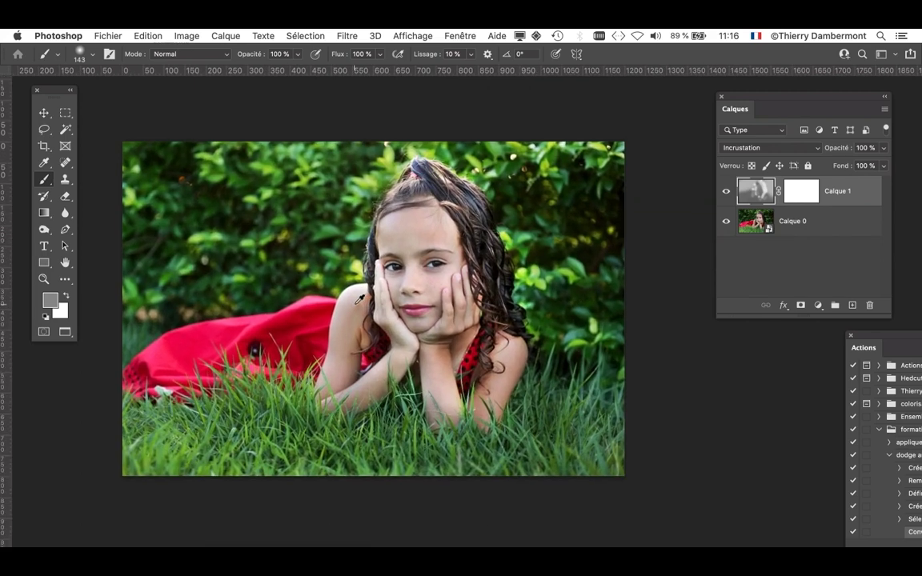
pyautogui.scroll(3, 359, 297)
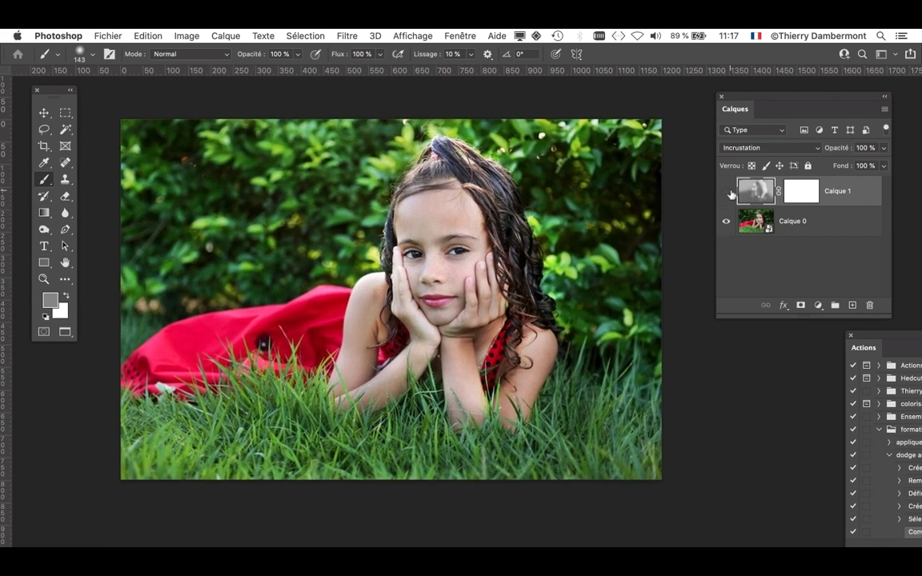
# - Toggle the visibility of Calque 1 repeatedly to compare the portrait with and without its dodge-and-burn effect
pyautogui.click(730, 193)
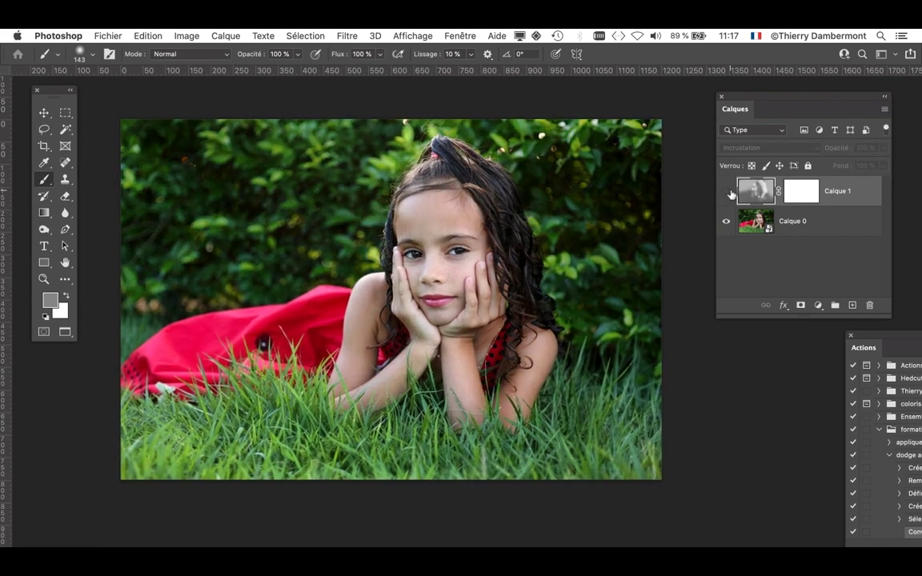
pyautogui.click(726, 191)
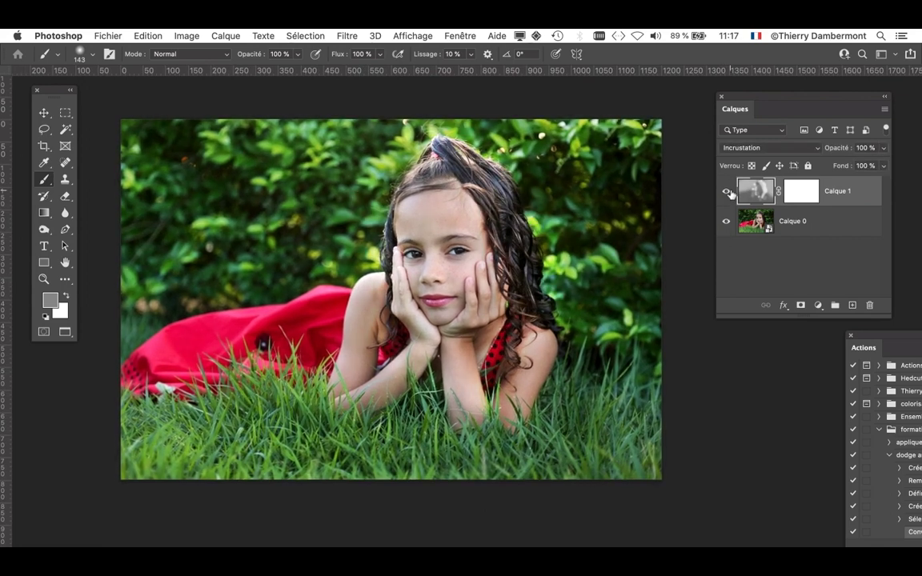
pyautogui.click(728, 192)
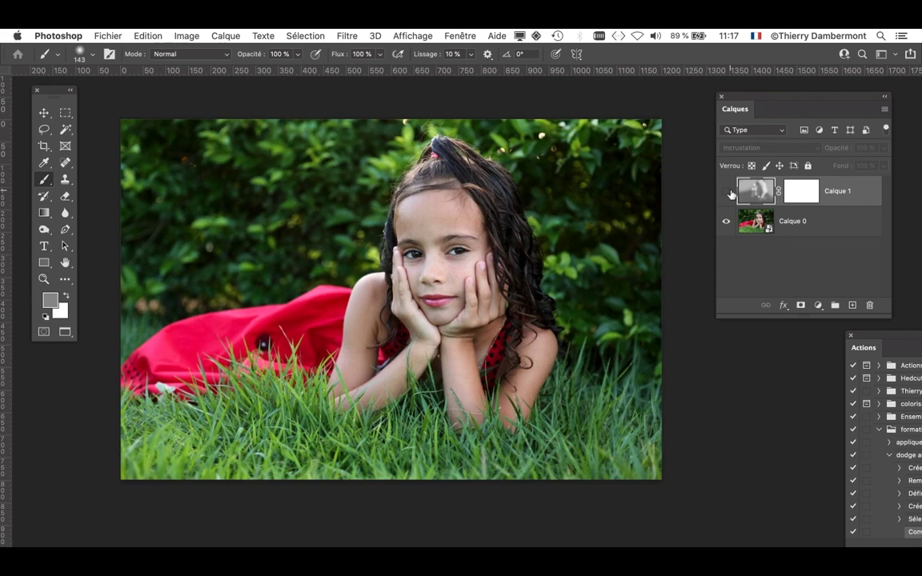
pyautogui.click(727, 192)
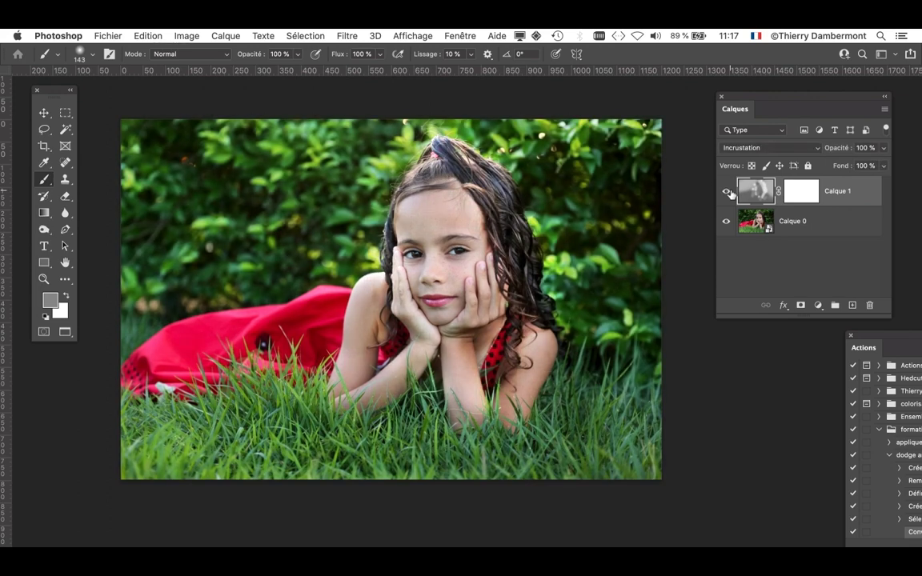
pyautogui.click(728, 192)
pyautogui.click(728, 193)
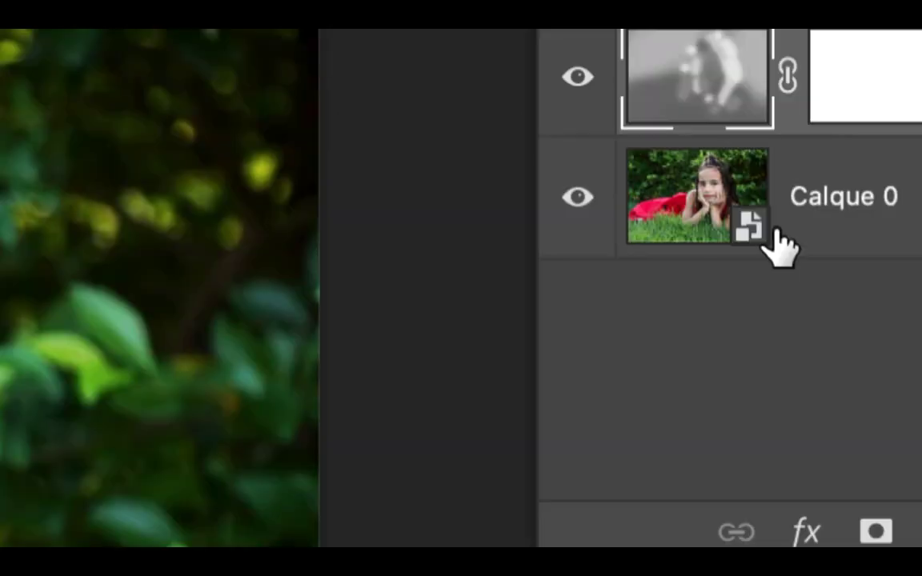
pyautogui.click(708, 168)
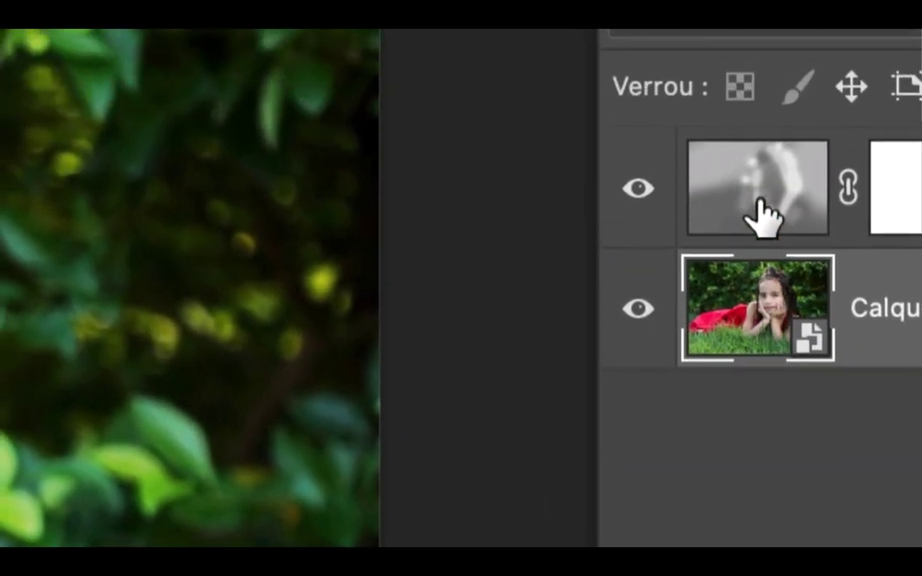
pyautogui.click(748, 95)
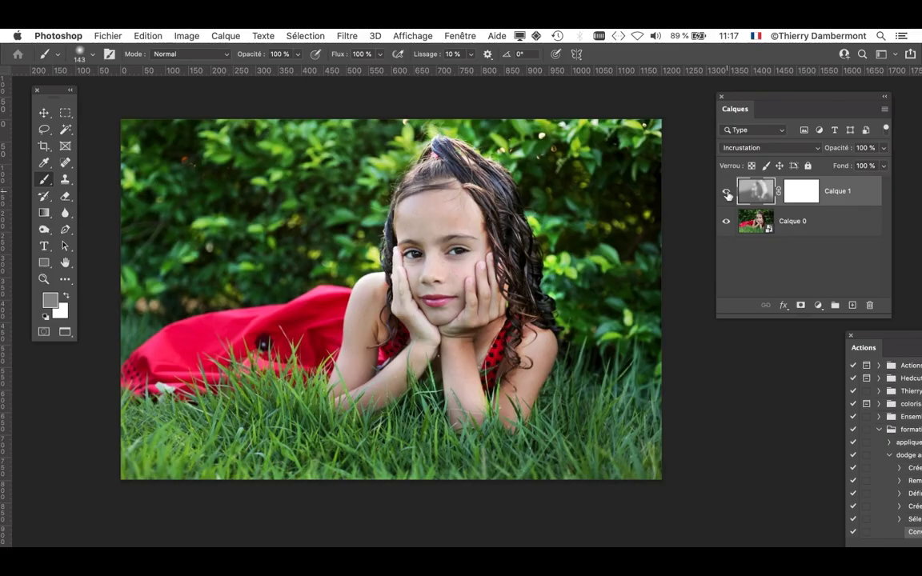
pyautogui.click(727, 193)
pyautogui.click(727, 192)
# - Create a new layer above Calque 1 in Incrustation mode, filled with the mode's neutral 50% gray
pyautogui.moveTo(739, 97); pyautogui.dragTo(639, 138)
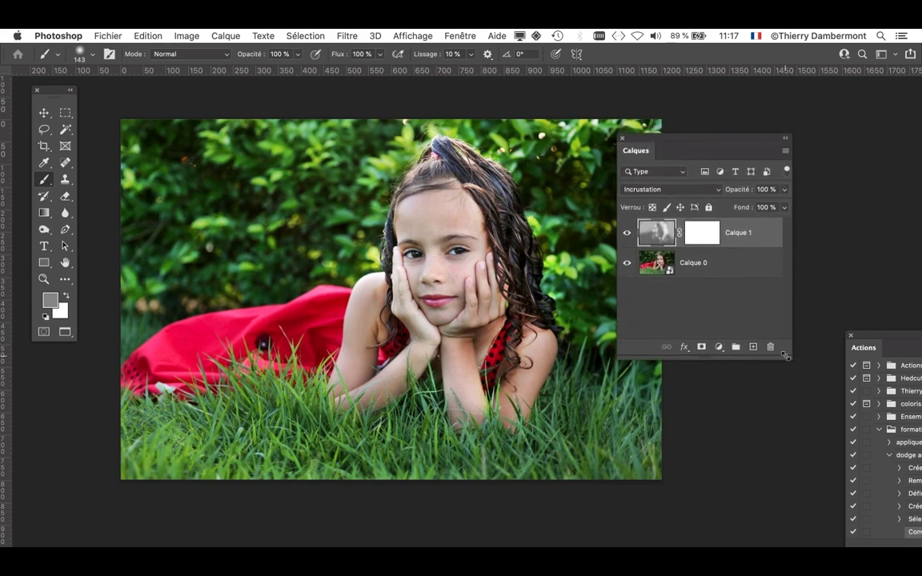
pyautogui.moveTo(785, 357); pyautogui.dragTo(785, 341)
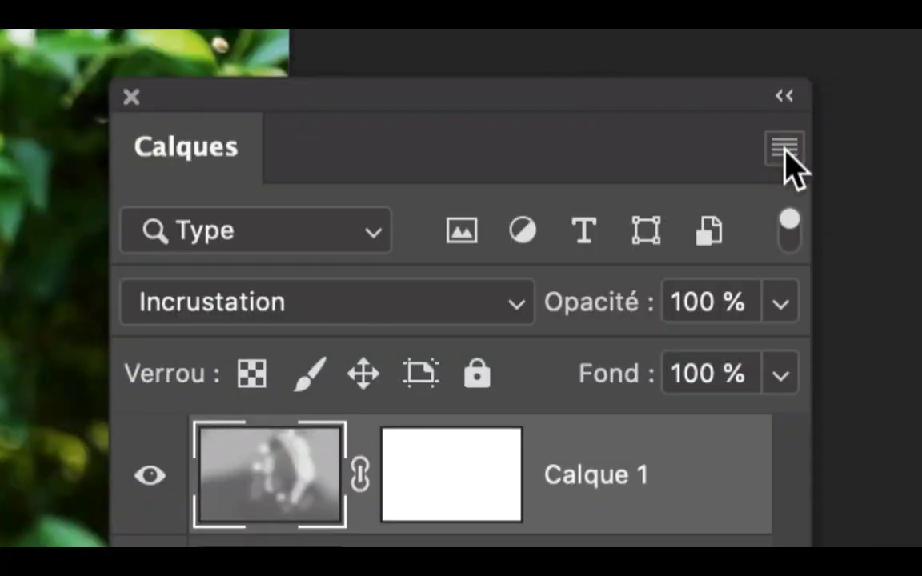
pyautogui.click(784, 151)
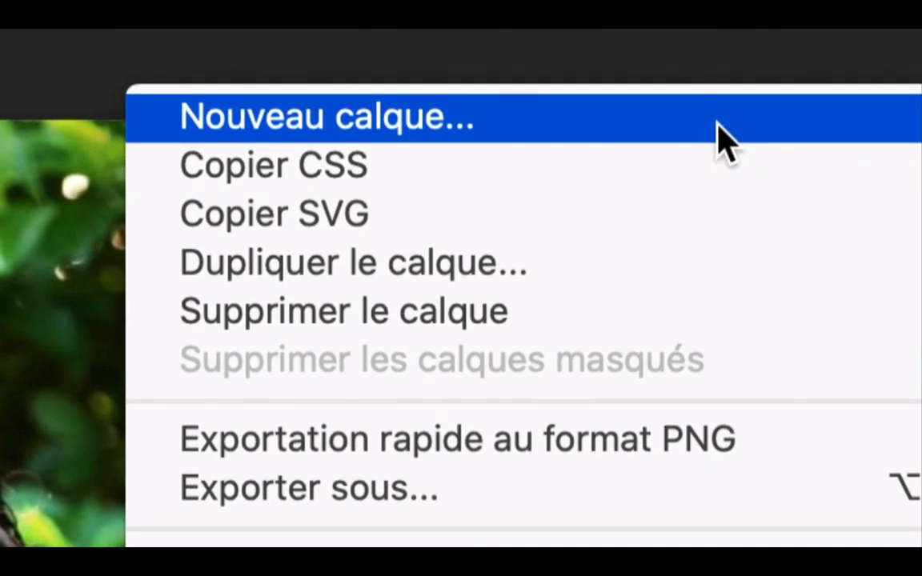
pyautogui.click(724, 140)
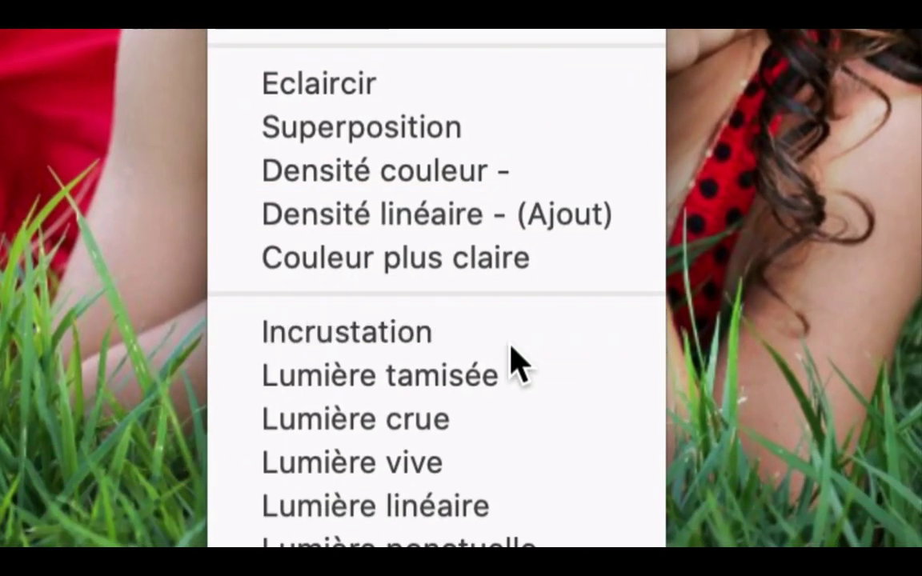
pyautogui.click(511, 347)
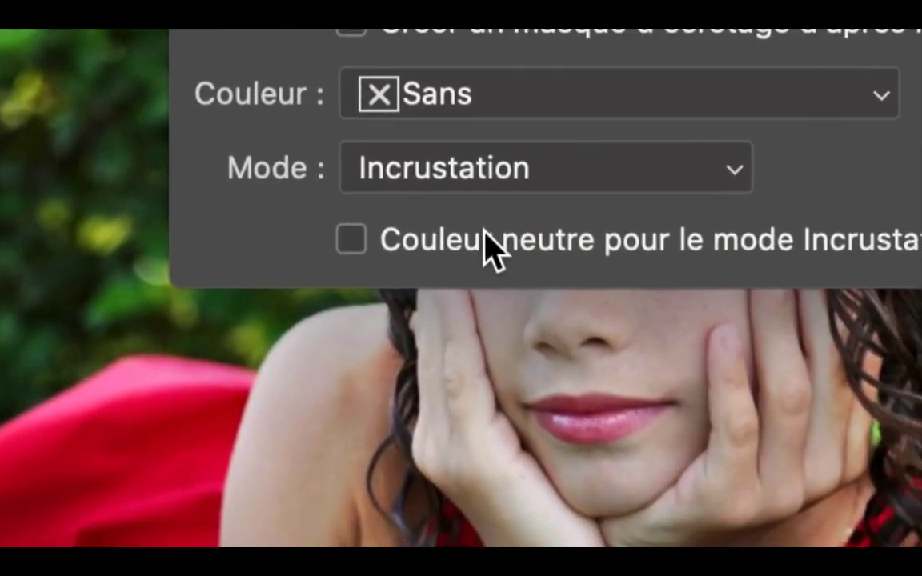
pyautogui.click(493, 247)
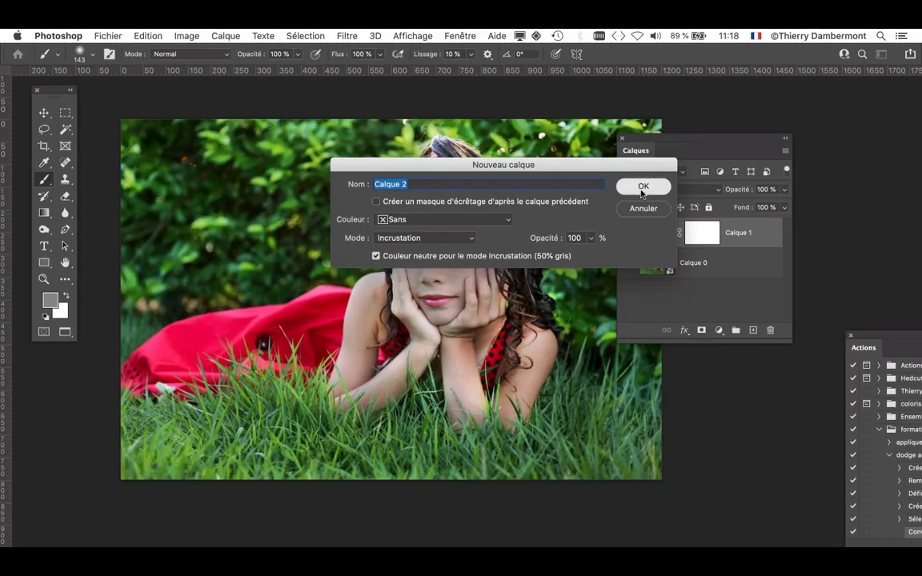
pyautogui.click(642, 187)
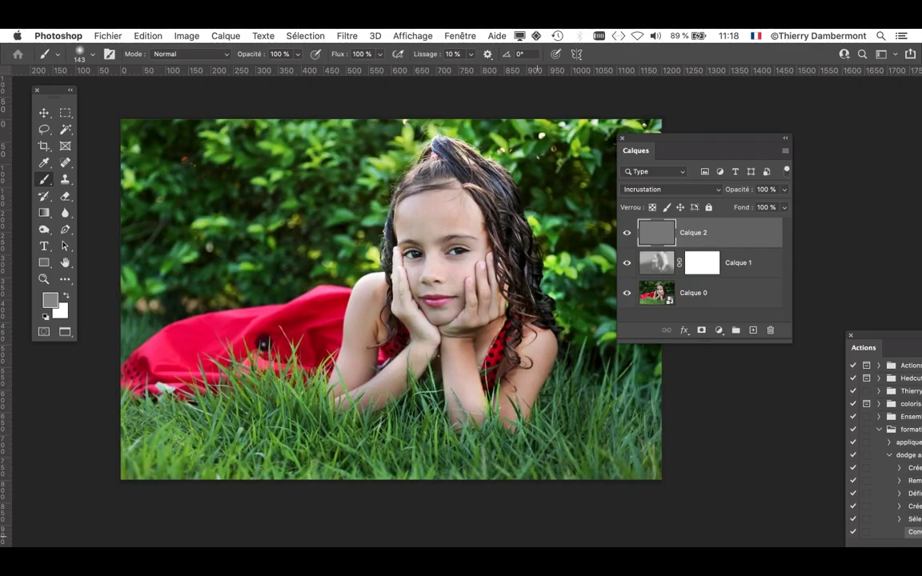
# - Choose a light neutral gray as the painting color and enlarge the brush to 344 px
pyautogui.moveTo(510, 552); pyautogui.dragTo(458, 119)
pyautogui.click(449, 129)
pyautogui.moveTo(464, 275); pyautogui.dragTo(457, 266)
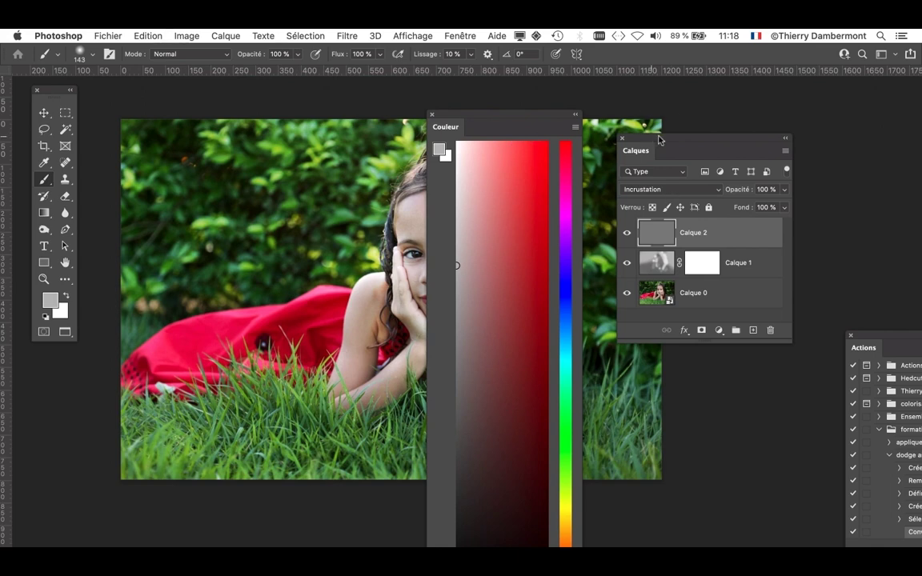
pyautogui.moveTo(775, 140); pyautogui.dragTo(224, 498)
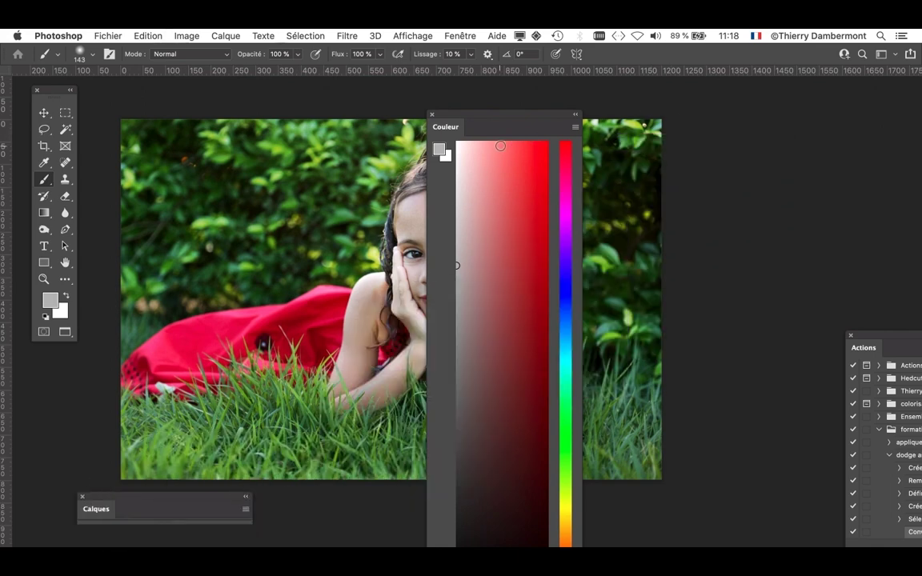
pyautogui.moveTo(489, 121); pyautogui.dragTo(706, 102)
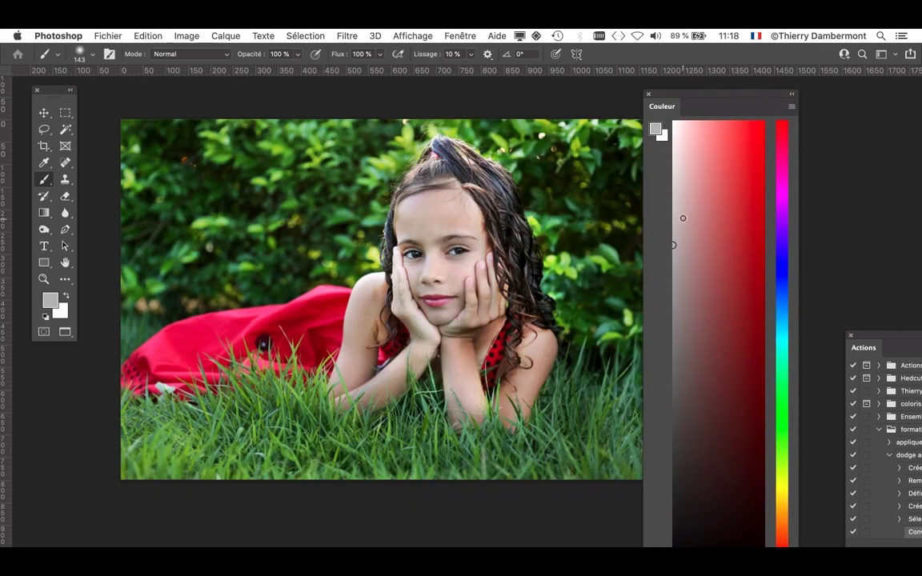
pyautogui.moveTo(491, 300); pyautogui.dragTo(583, 308)
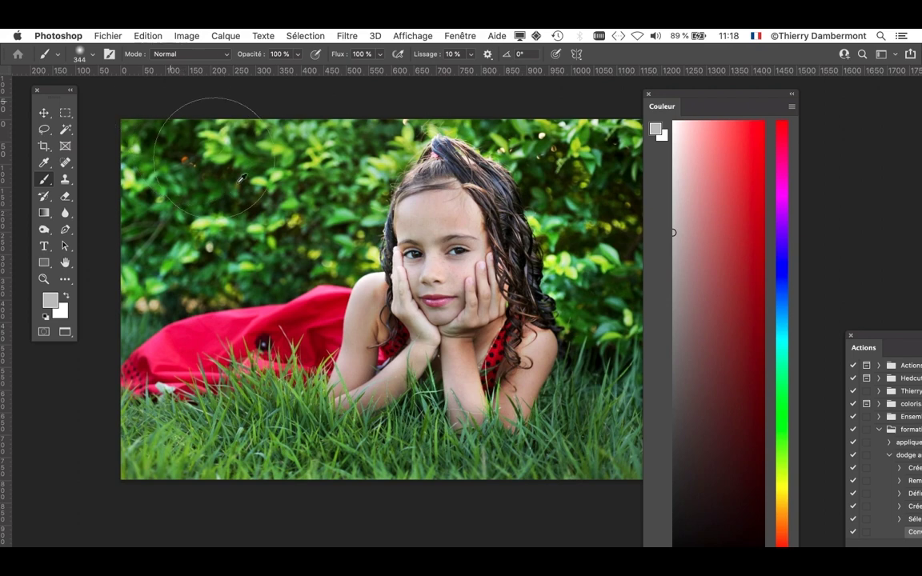
# - Enlarge the brush to 786 px and choose a dark neutral gray as the painting color
pyautogui.scroll(-2, 365, 336)
pyautogui.scroll(-2, 366, 343)
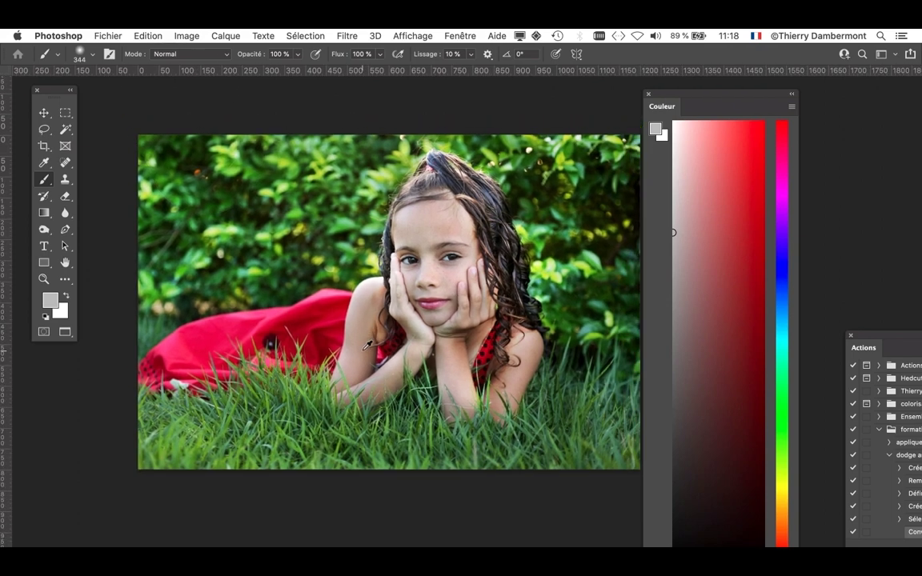
pyautogui.click(677, 375)
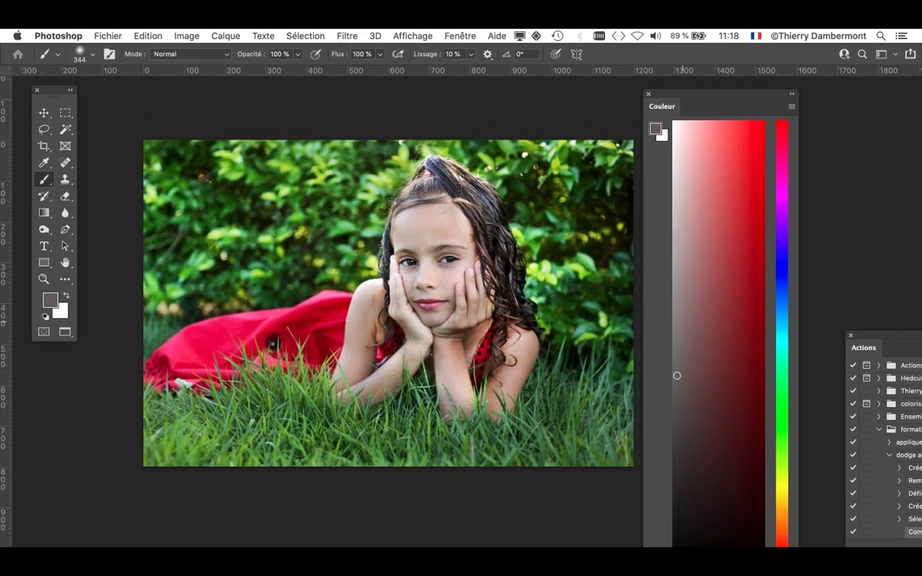
pyautogui.moveTo(433, 339); pyautogui.dragTo(630, 340)
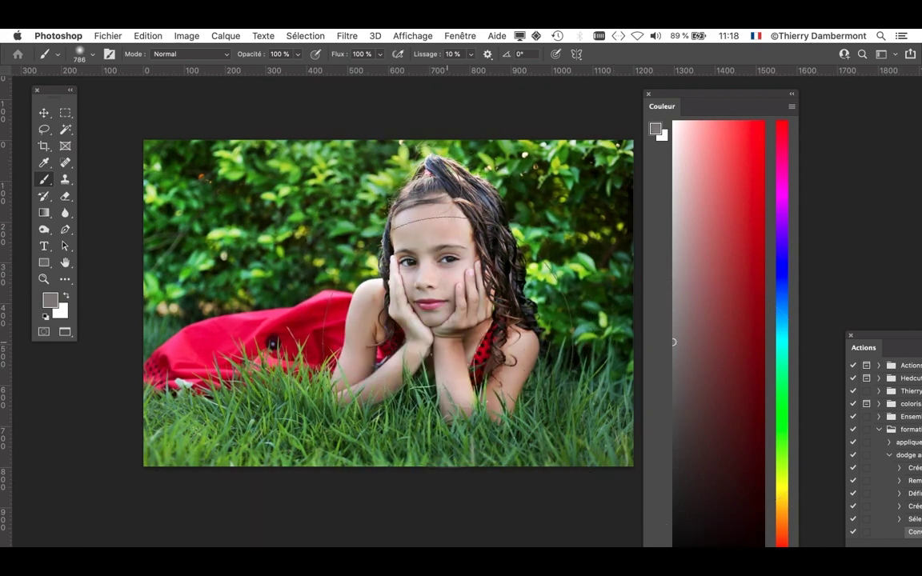
pyautogui.press('super+minus')
pyautogui.click(683, 389)
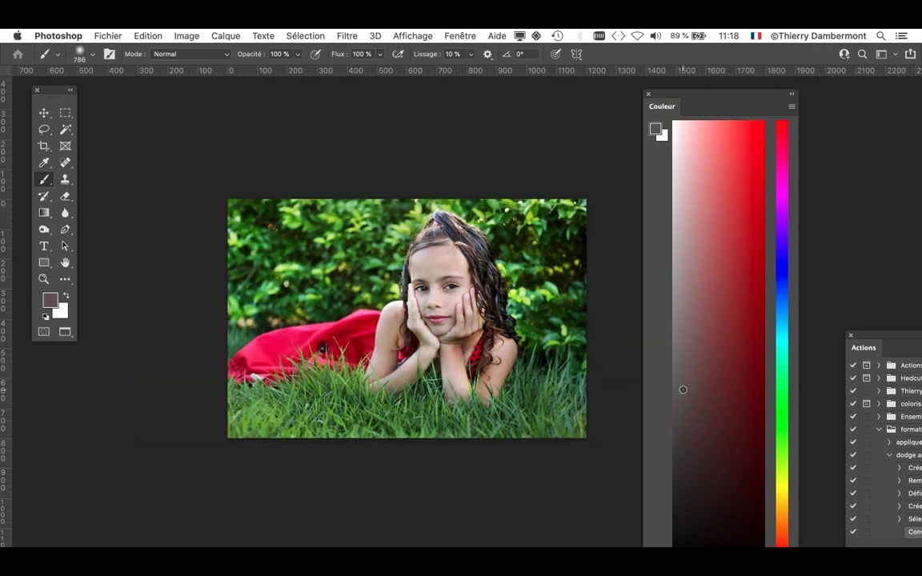
pyautogui.moveTo(684, 395); pyautogui.dragTo(649, 402)
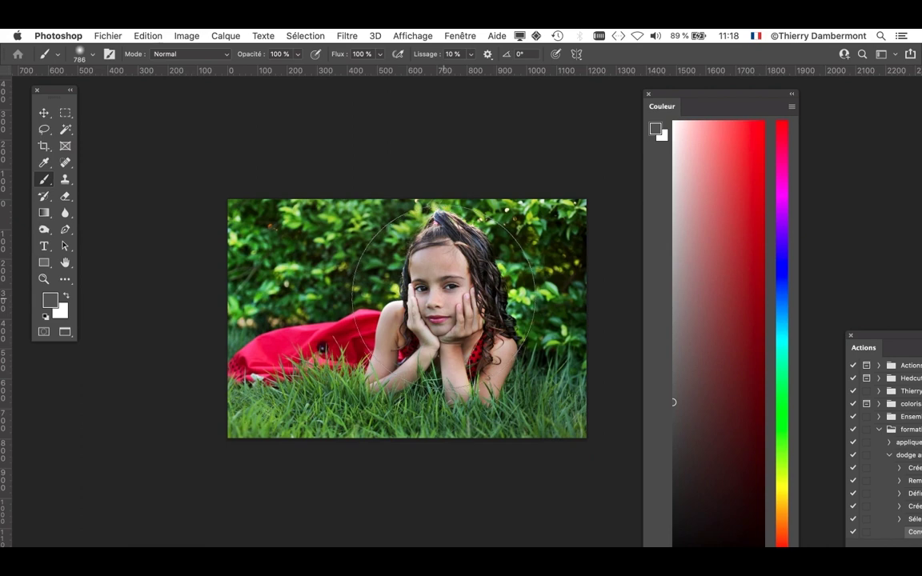
# - Bring back the Calques panel, expand it beside the toolbox and lengthen it below the layer stack
pyautogui.press('F7')
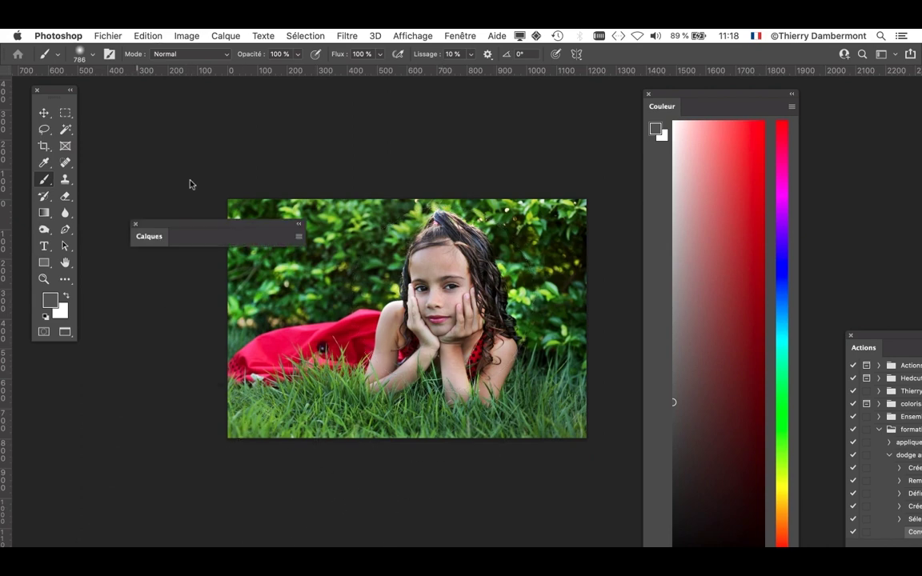
pyautogui.moveTo(174, 288); pyautogui.dragTo(181, 111)
pyautogui.click(152, 113)
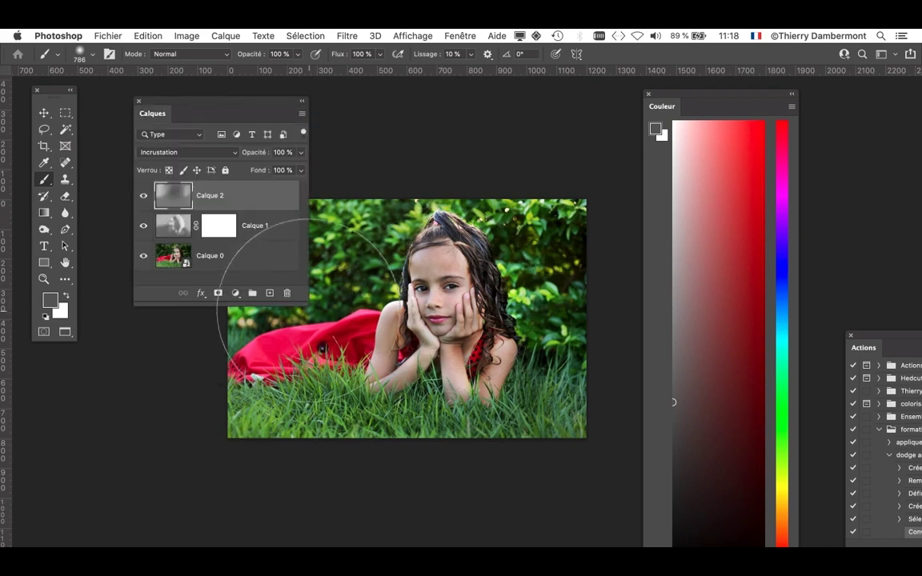
pyautogui.moveTo(300, 304); pyautogui.dragTo(272, 466)
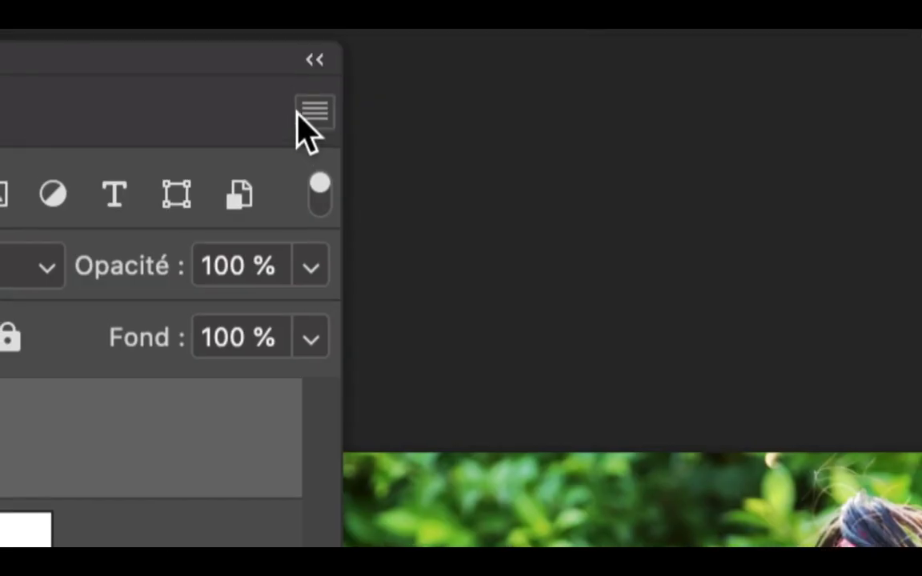
pyautogui.click(302, 118)
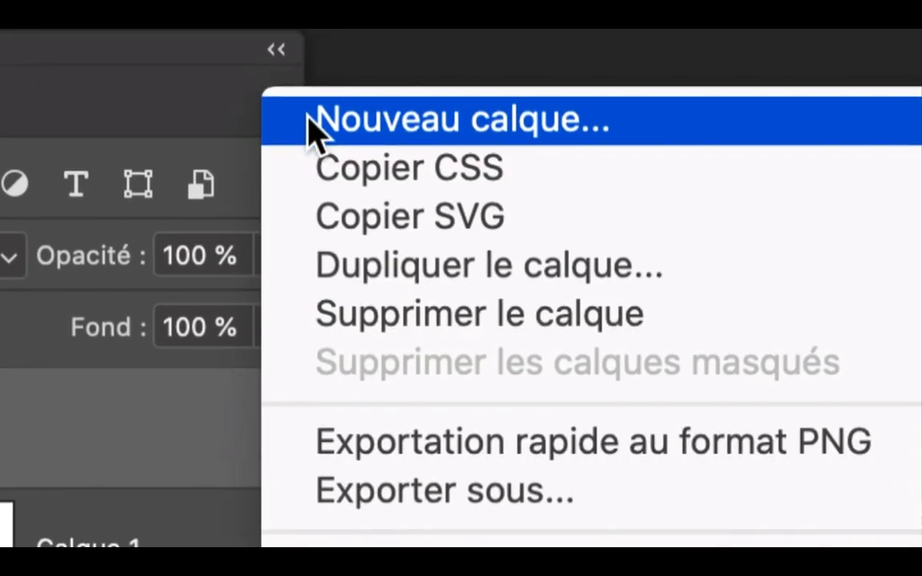
pyautogui.click(313, 128)
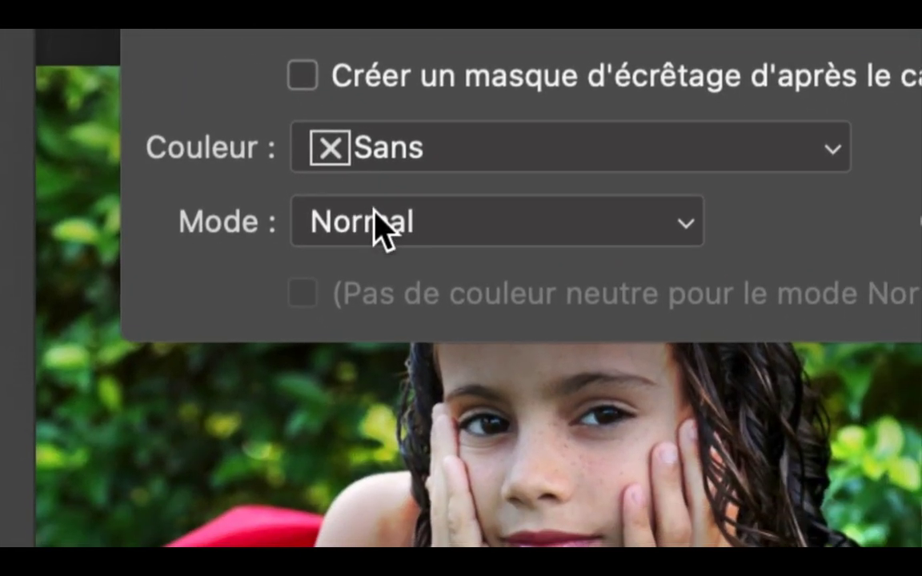
pyautogui.click(459, 350)
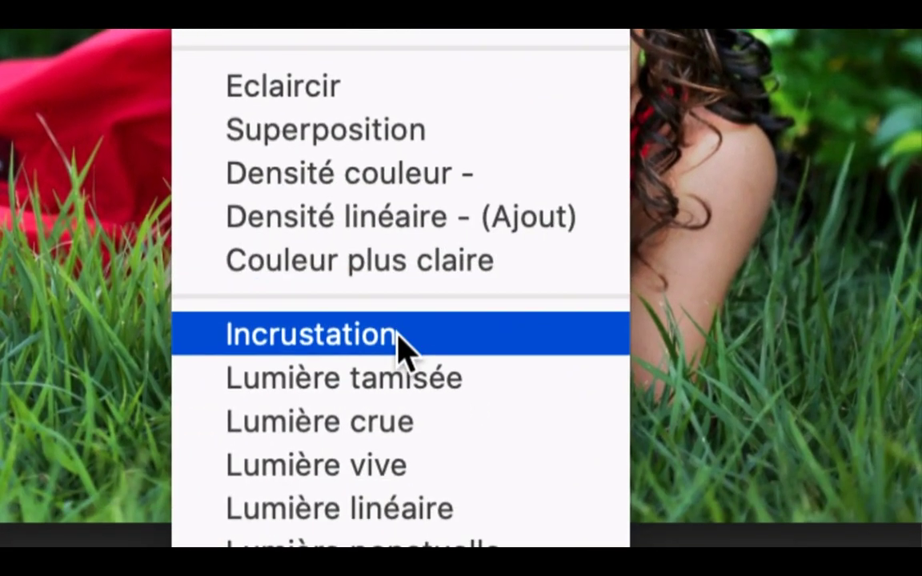
pyautogui.click(401, 350)
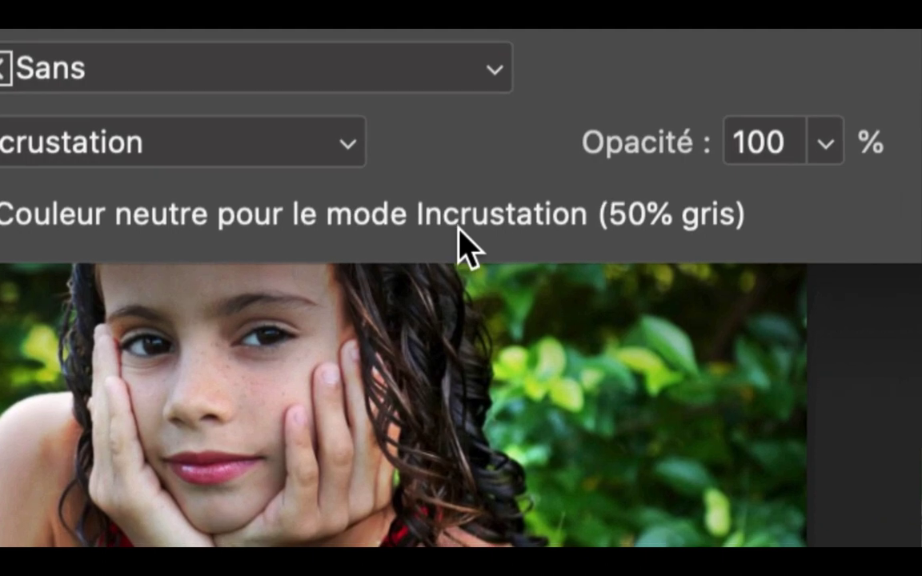
pyautogui.click(81, 214)
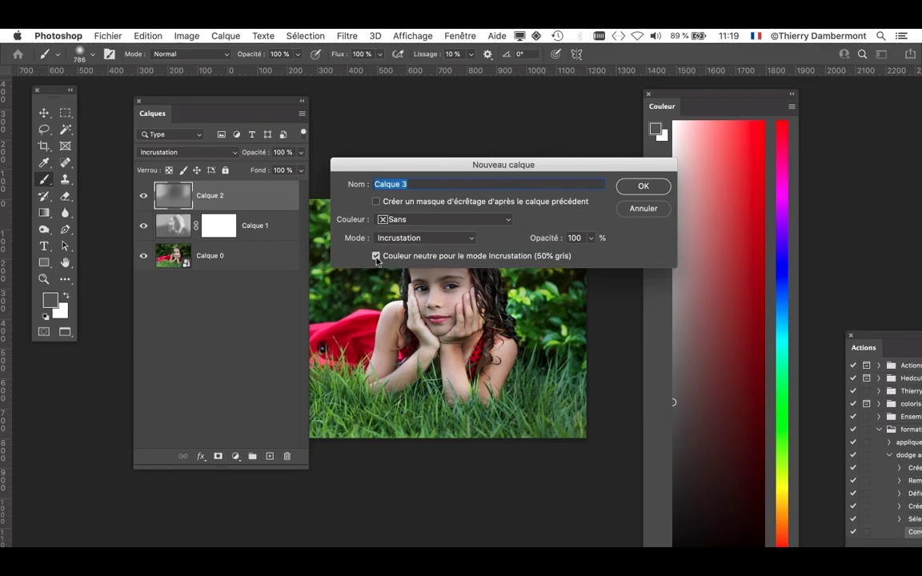
pyautogui.click(645, 206)
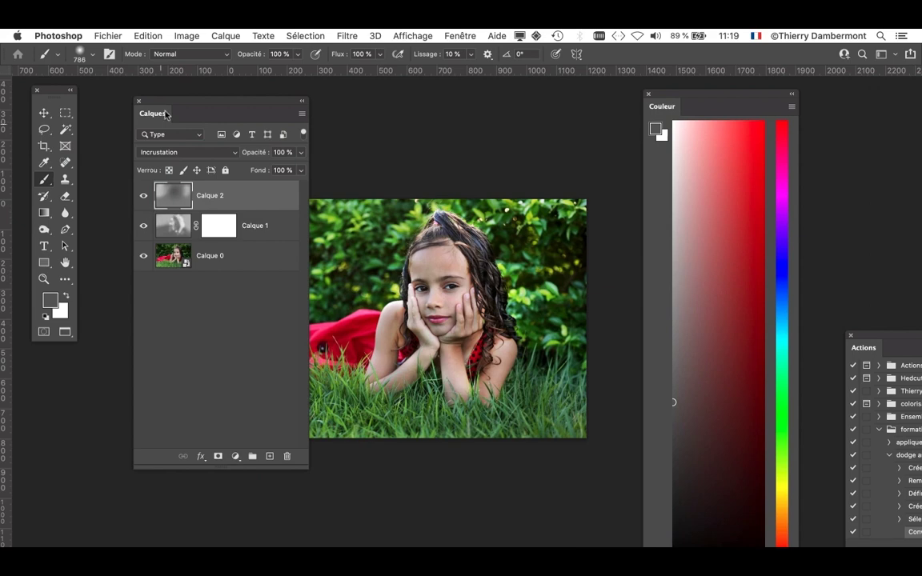
# - Close the Couleur panel and put the Calques panel in its place so the whole photo is uncovered
pyautogui.click(648, 94)
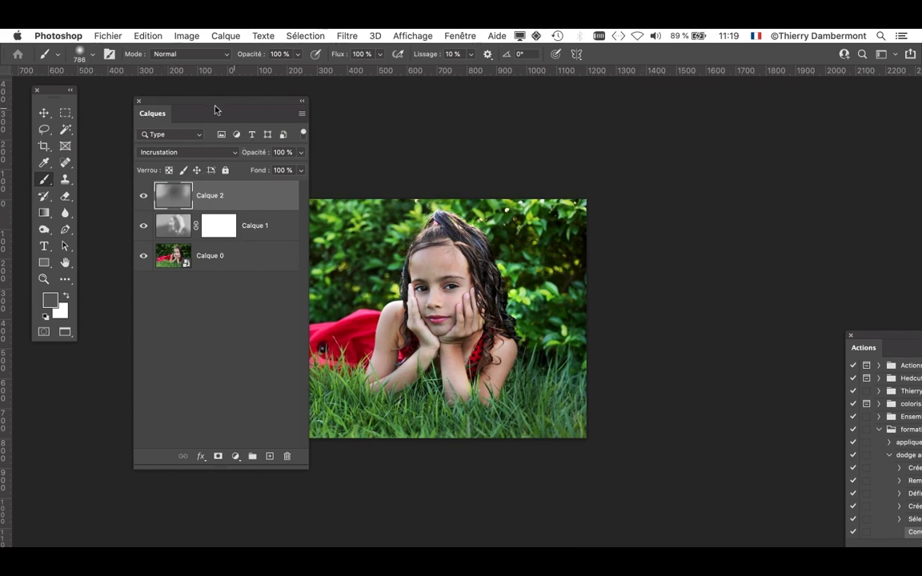
pyautogui.moveTo(204, 103); pyautogui.dragTo(696, 120)
pyautogui.scroll(2, 449, 296)
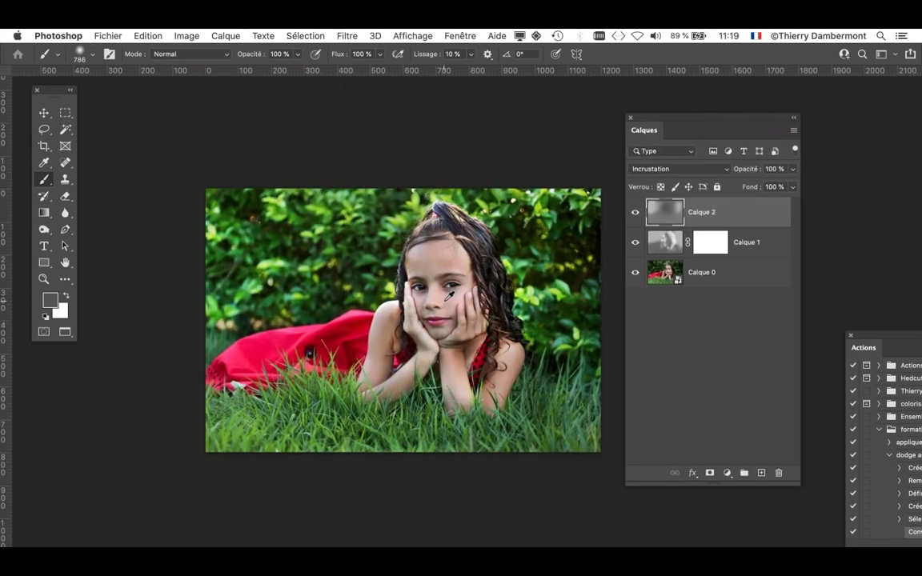
# - Hide Calque 2 to view the portrait without its effect, and switch to the Move tool
pyautogui.click(636, 211)
pyautogui.click(44, 113)
pyautogui.moveTo(652, 120); pyautogui.dragTo(744, 95)
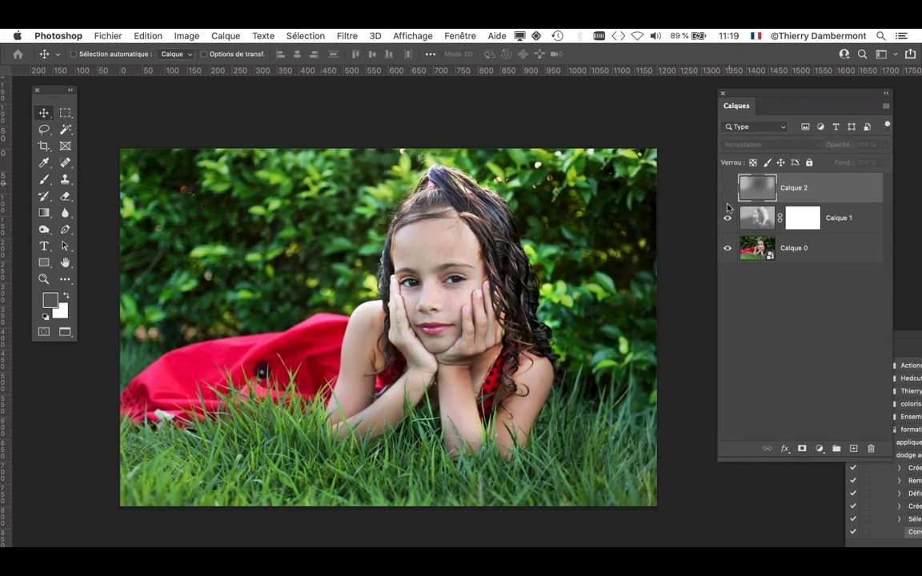
# - Hide and show Calque 1 to compare the portrait with and without its dodge and burn effect
pyautogui.scroll(1, 484, 251)
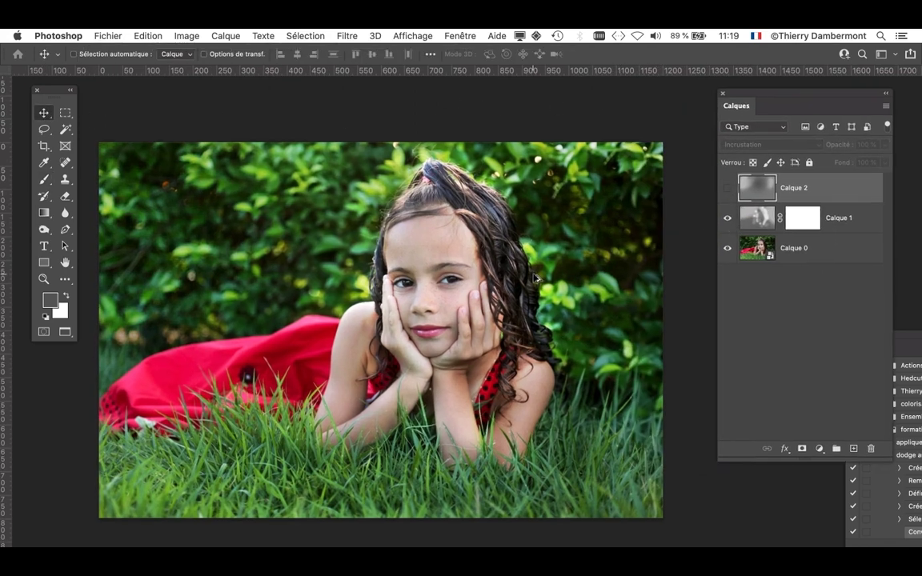
pyautogui.click(727, 218)
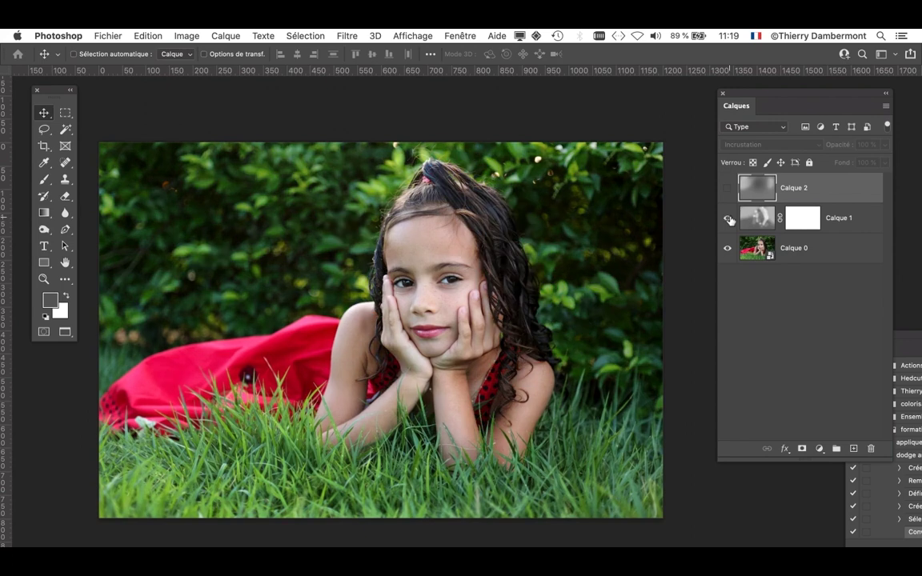
pyautogui.click(728, 219)
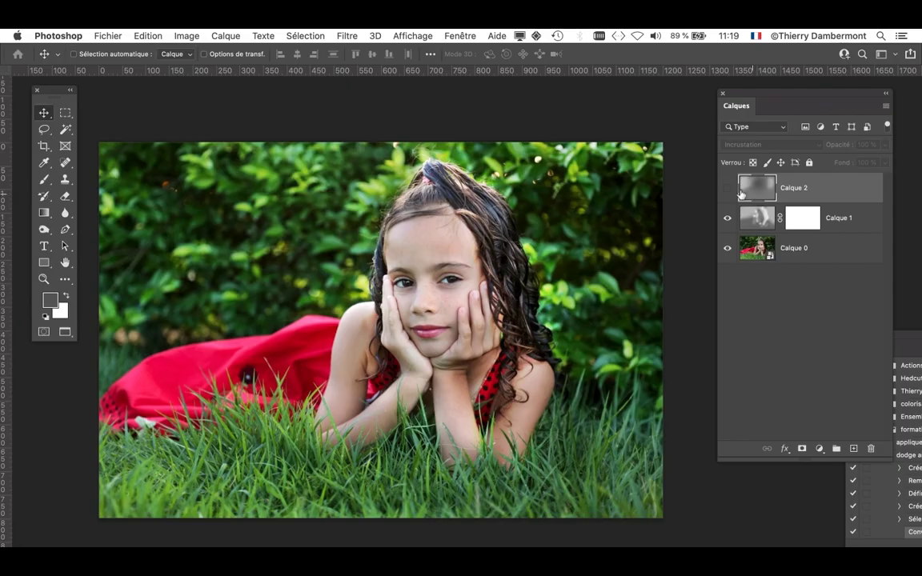
# - Toggle Calque 2 repeatedly to compare its effect on the background, leaving the layer visible
pyautogui.click(634, 166)
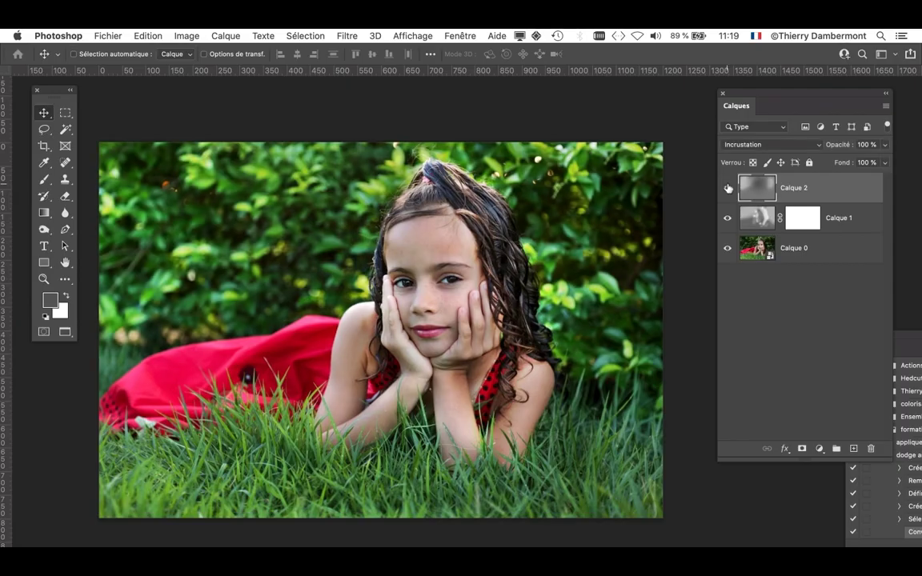
pyautogui.click(727, 188)
pyautogui.click(727, 188)
pyautogui.click(727, 188)
pyautogui.click(727, 188)
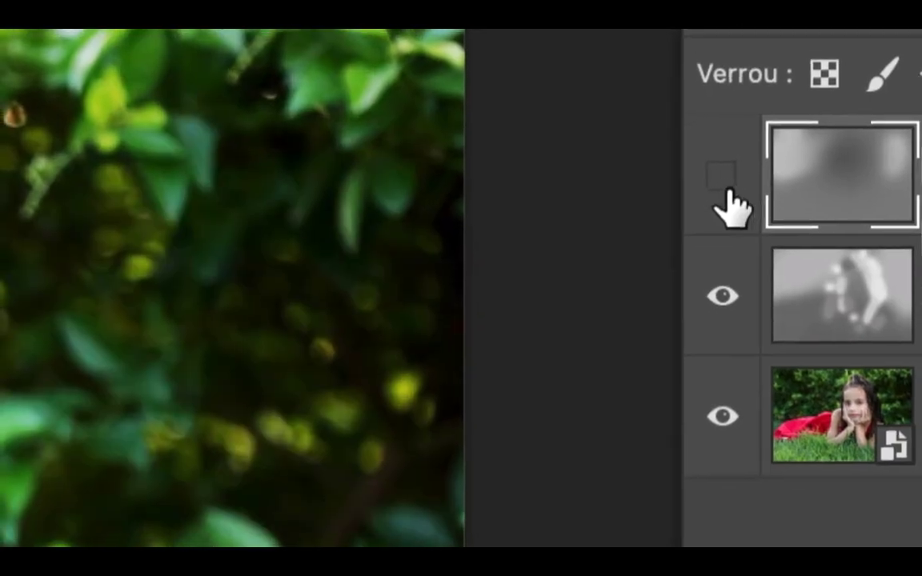
pyautogui.click(727, 200)
pyautogui.click(727, 200)
pyautogui.click(726, 197)
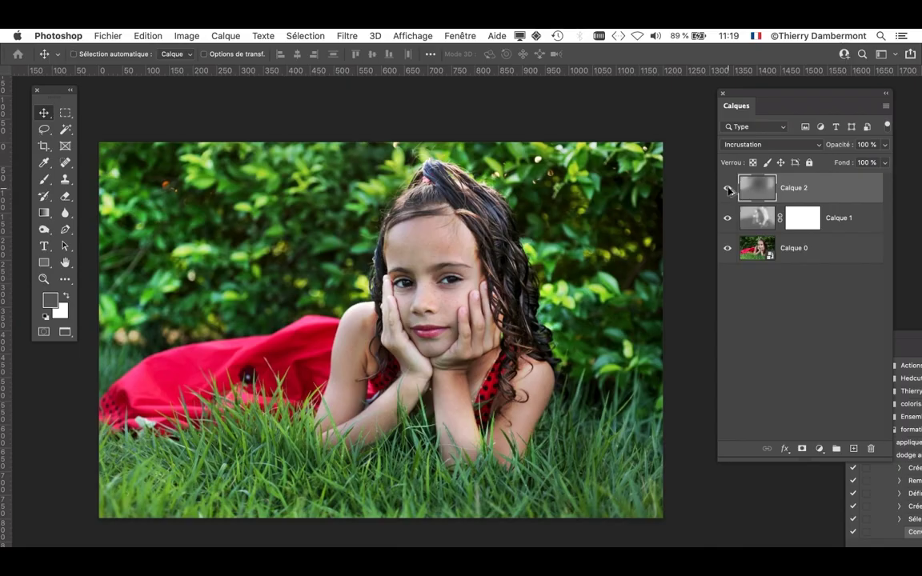
pyautogui.scroll(-2, 460, 257)
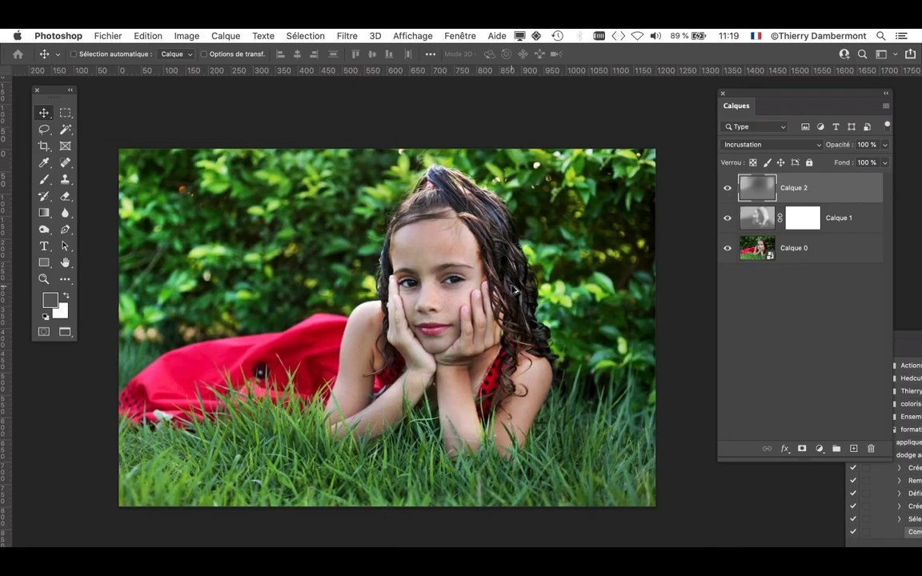
# - Save the layered document in Photoshop format as girl_looking_girl-DODGE-AND-BURN-DYNAMIQUE.psd in the docs jeudi matin folder
pyautogui.click(108, 35)
pyautogui.click(384, 234)
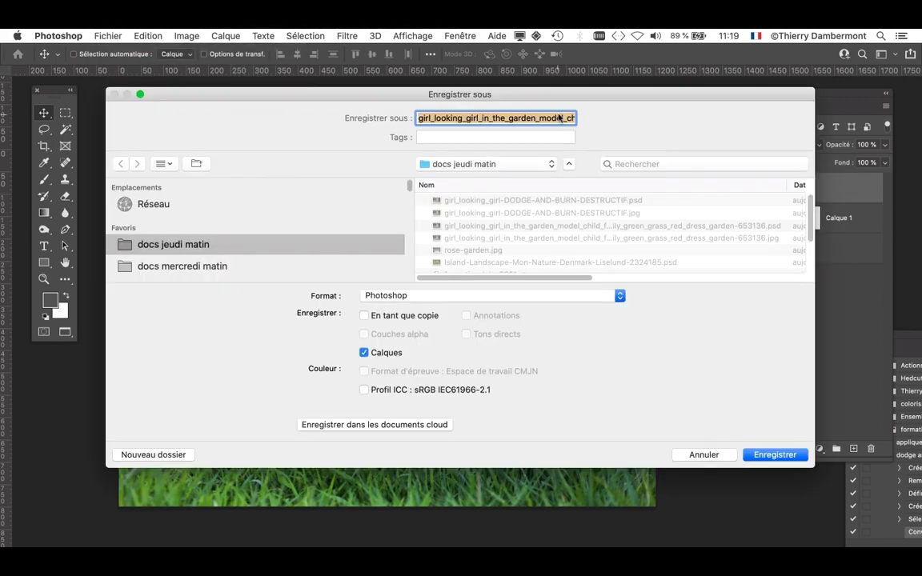
pyautogui.click(559, 118)
pyautogui.press('super+Right')
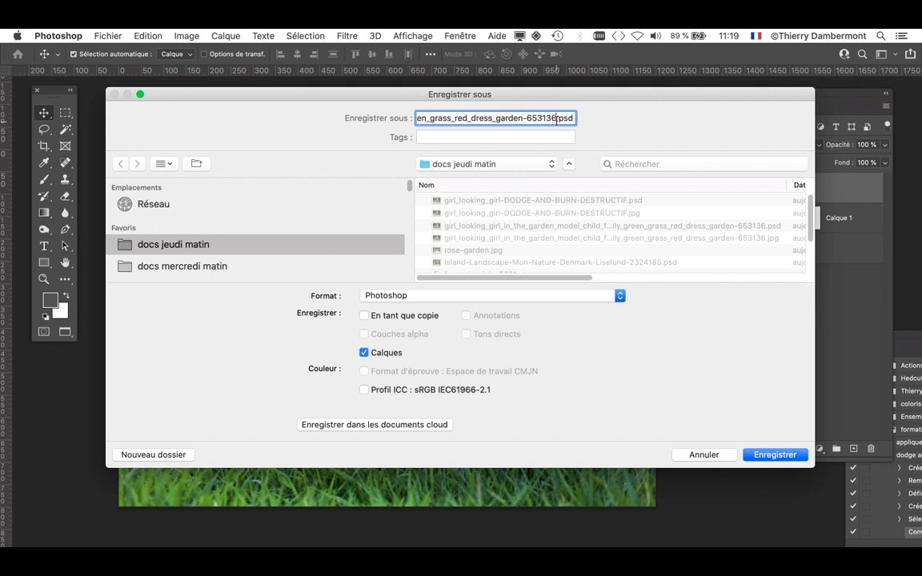
pyautogui.moveTo(556, 119); pyautogui.dragTo(480, 119)
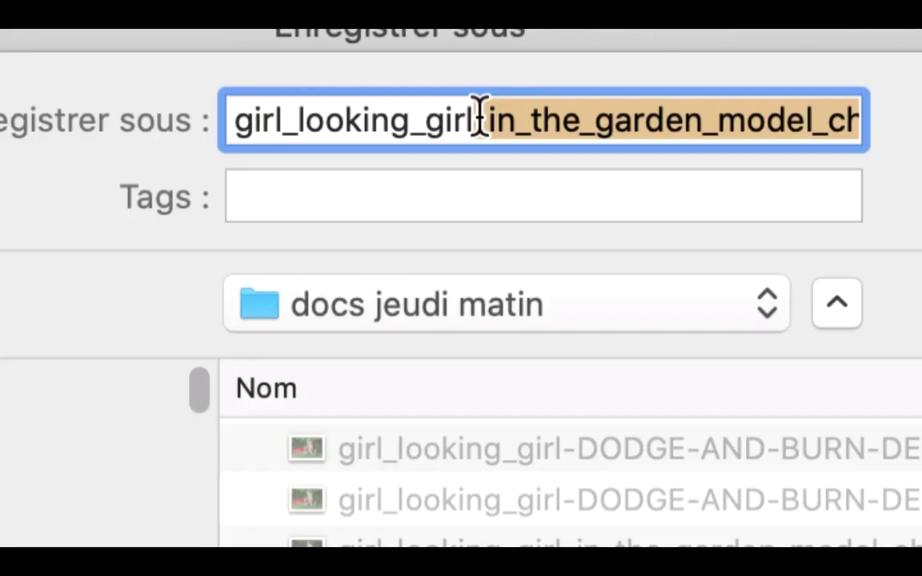
pyautogui.press('BackSpace')
pyautogui.write('-DOD')
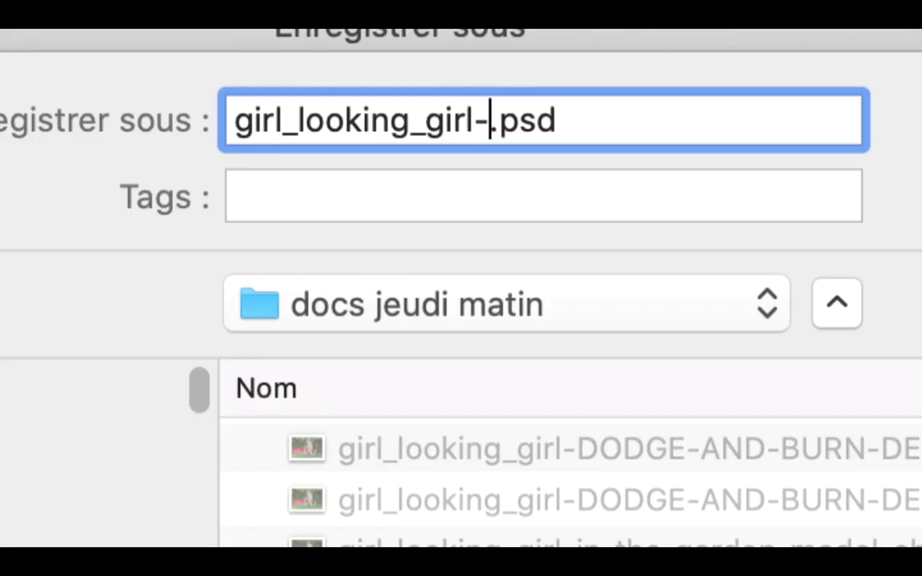
pyautogui.write('GE-AND-')
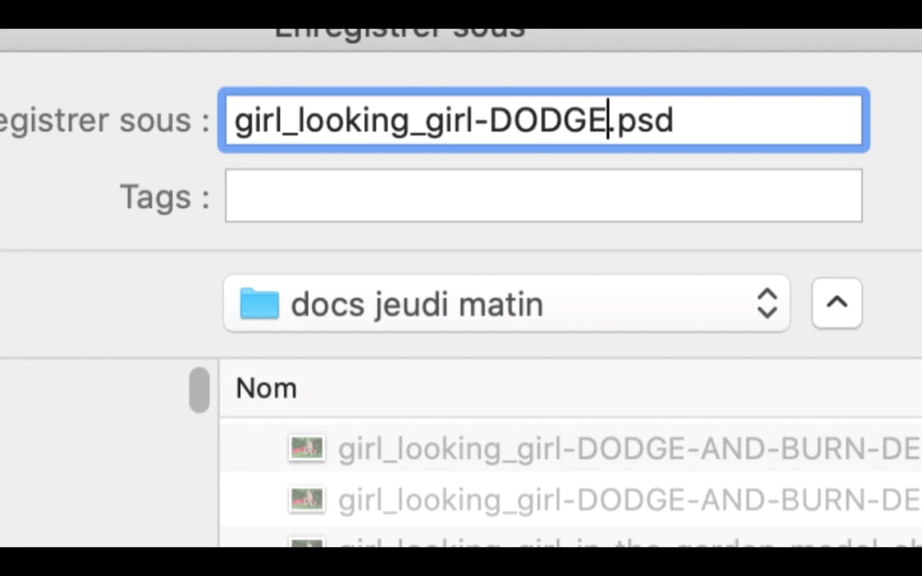
pyautogui.write('BURN')
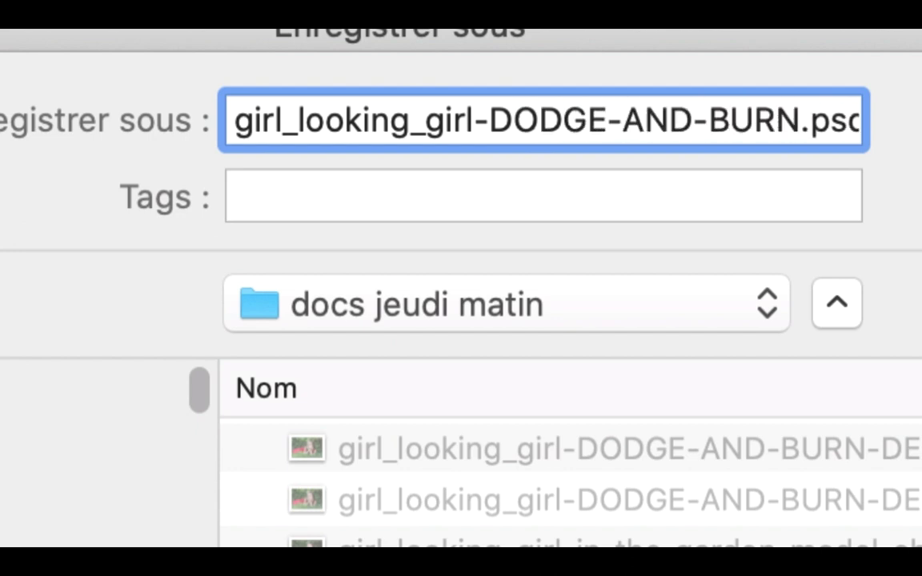
pyautogui.write('-DYNAMIQUE')
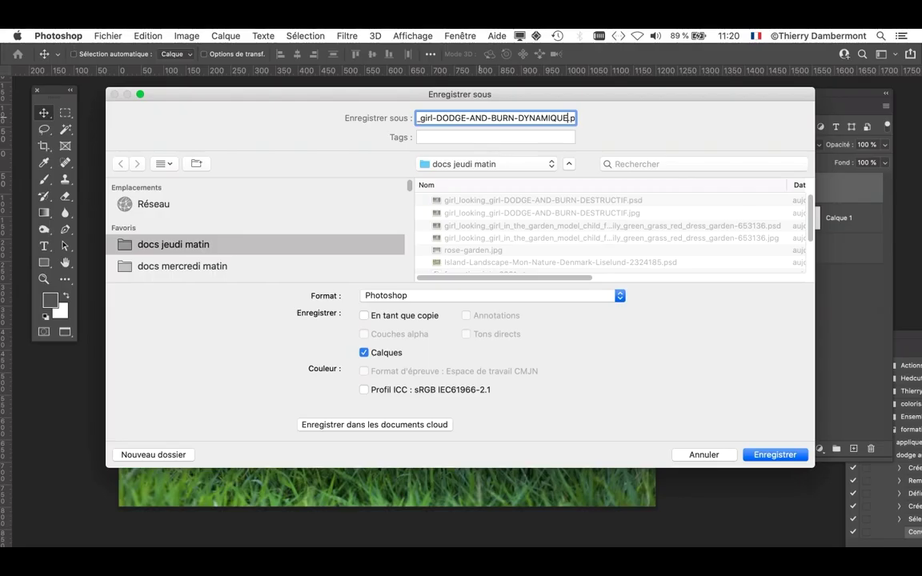
pyautogui.click(773, 454)
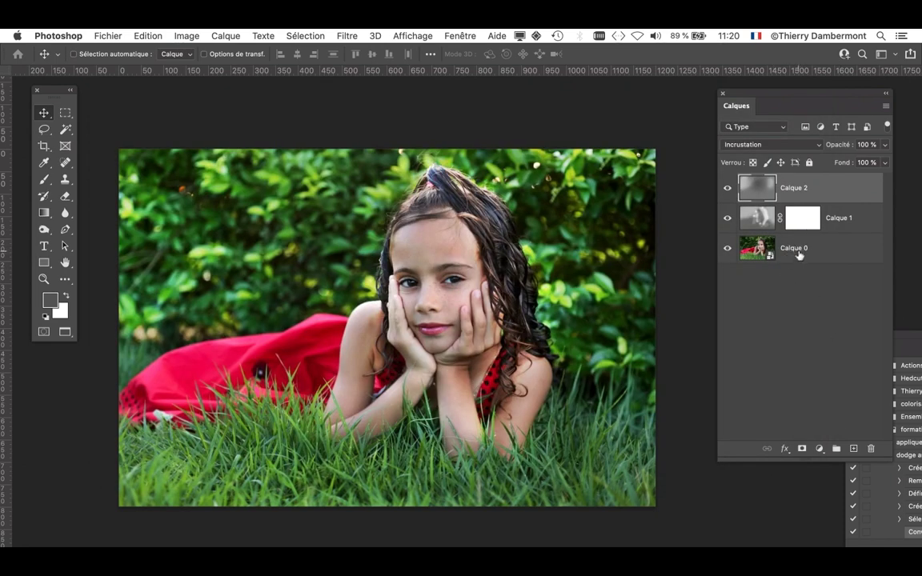
# - Move the Calques panel closer to the photo and select Calque 0
pyautogui.moveTo(753, 96); pyautogui.dragTo(666, 105)
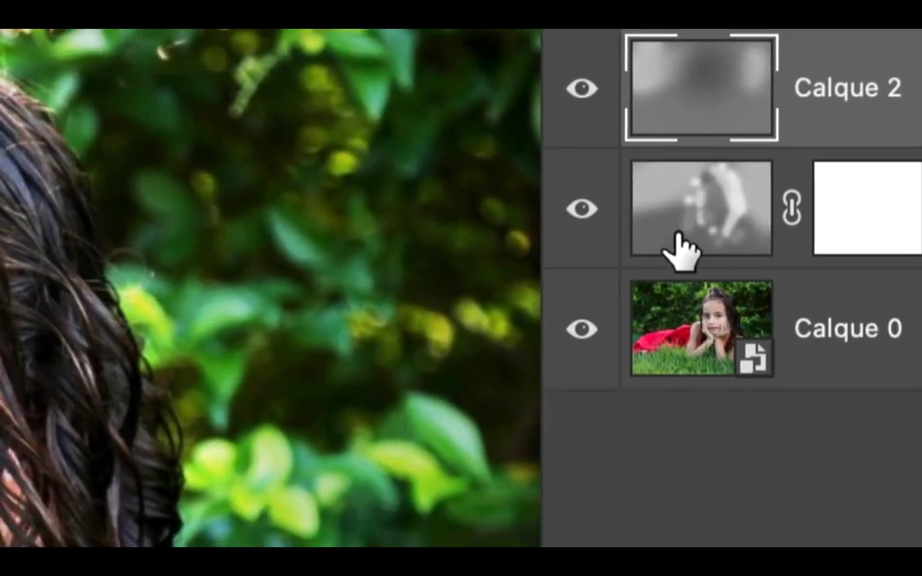
pyautogui.click(661, 226)
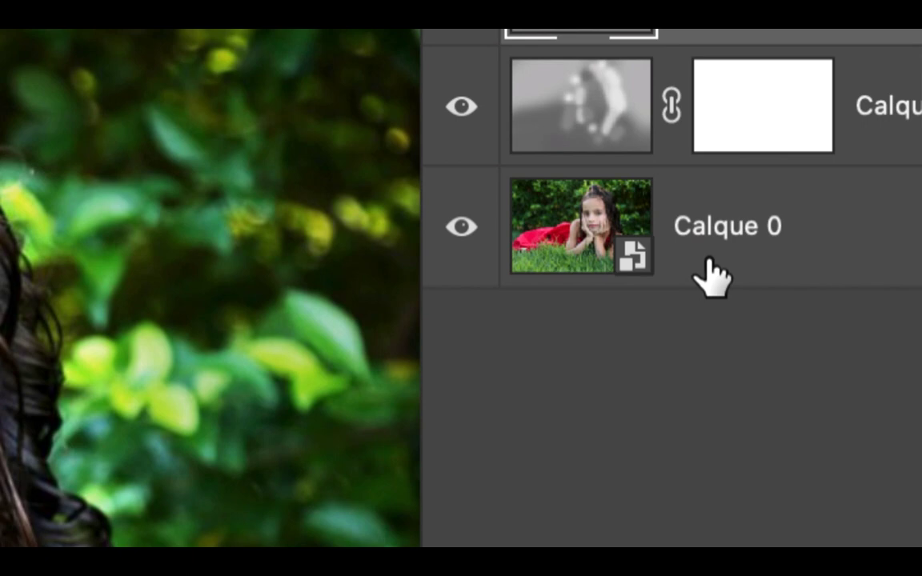
pyautogui.click(708, 263)
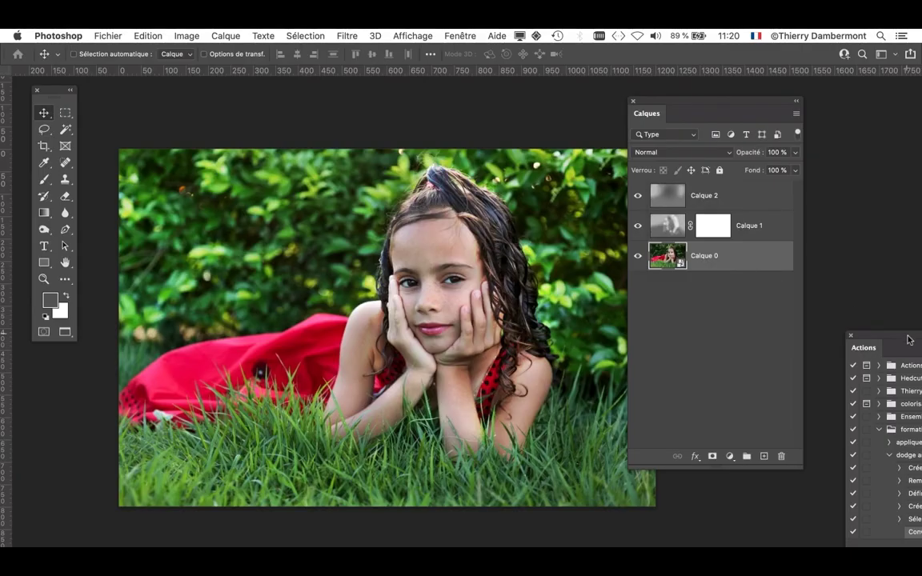
# - Bring the Actions panel beside the toolbox, collapse the dodge and burn action, and select appliquer filtre passe-haut dynamique after reviewing its steps
pyautogui.moveTo(908, 340); pyautogui.dragTo(164, 104)
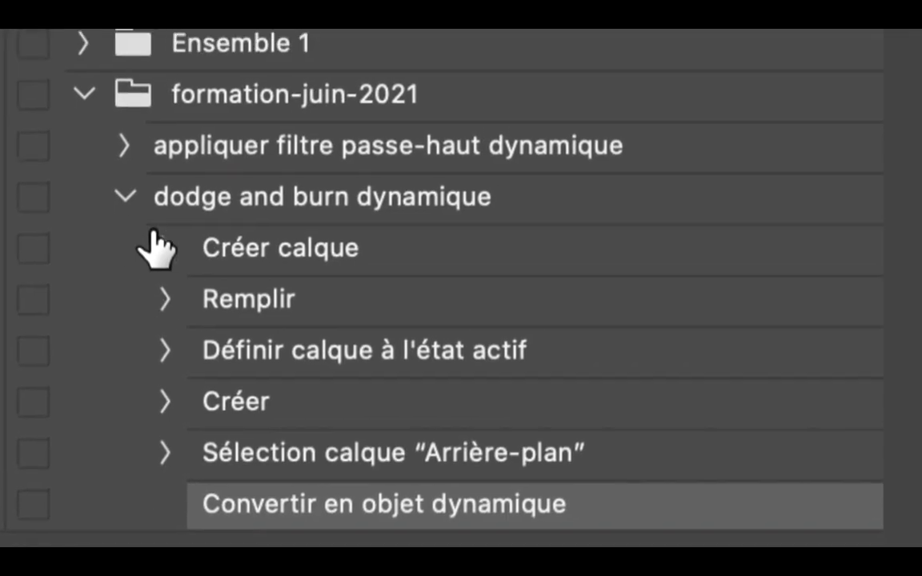
pyautogui.click(148, 221)
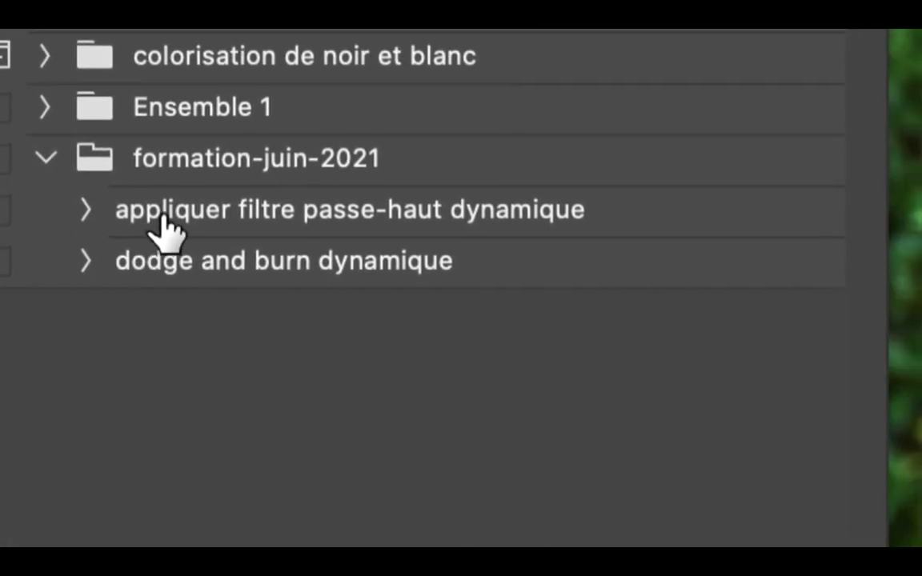
pyautogui.click(164, 216)
pyautogui.click(88, 210)
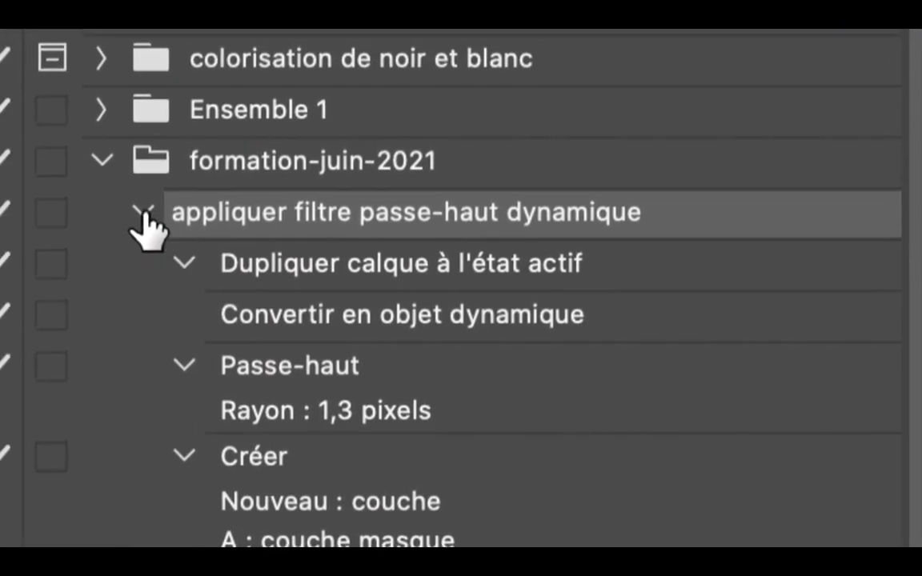
pyautogui.click(143, 211)
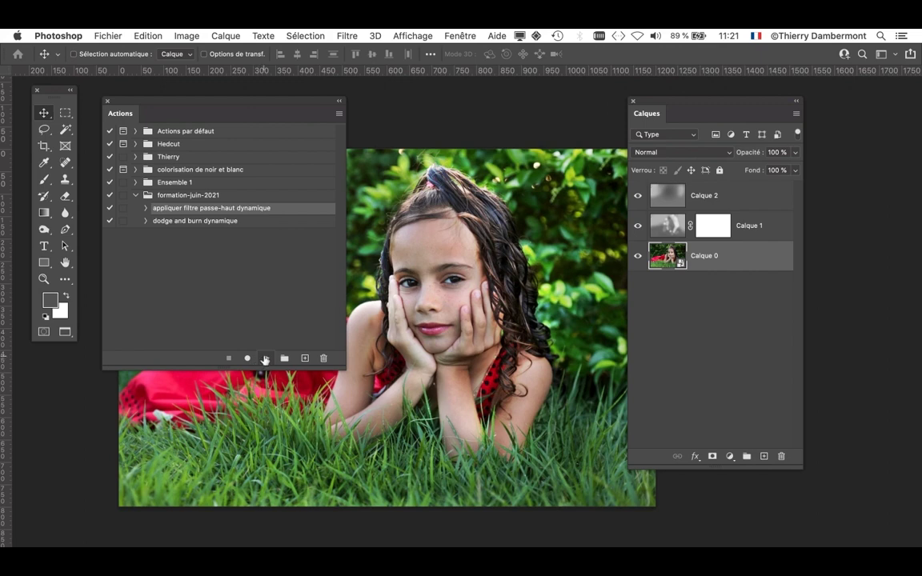
# - Try the appliquer filtre passe-haut dynamique action on Calque 0, continuing past the unavailable command, and delete the layer it adds
pyautogui.click(264, 359)
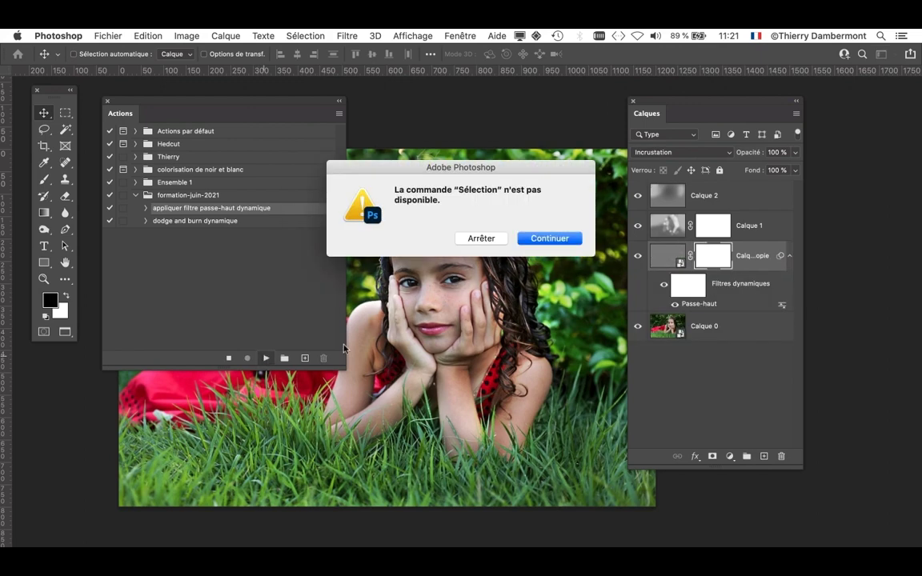
pyautogui.click(545, 239)
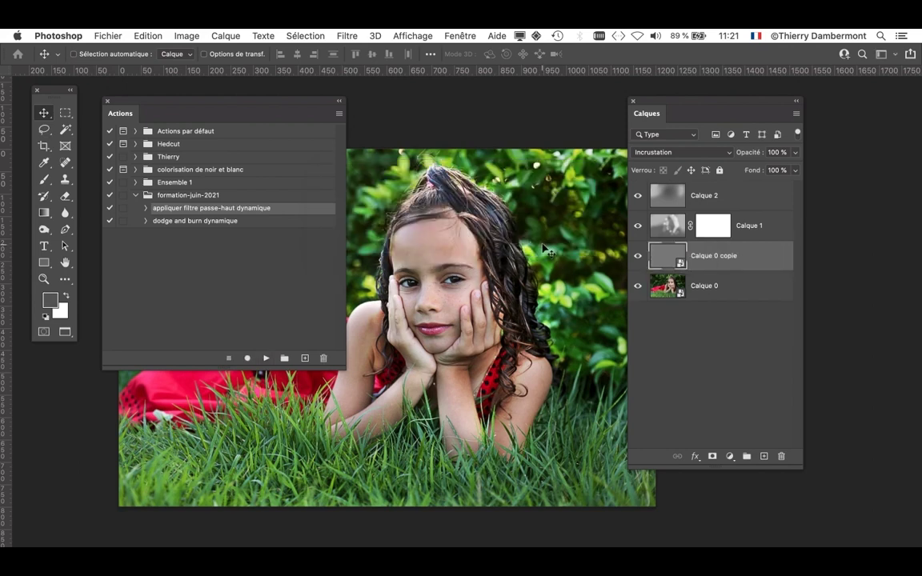
pyautogui.moveTo(739, 261); pyautogui.dragTo(783, 458)
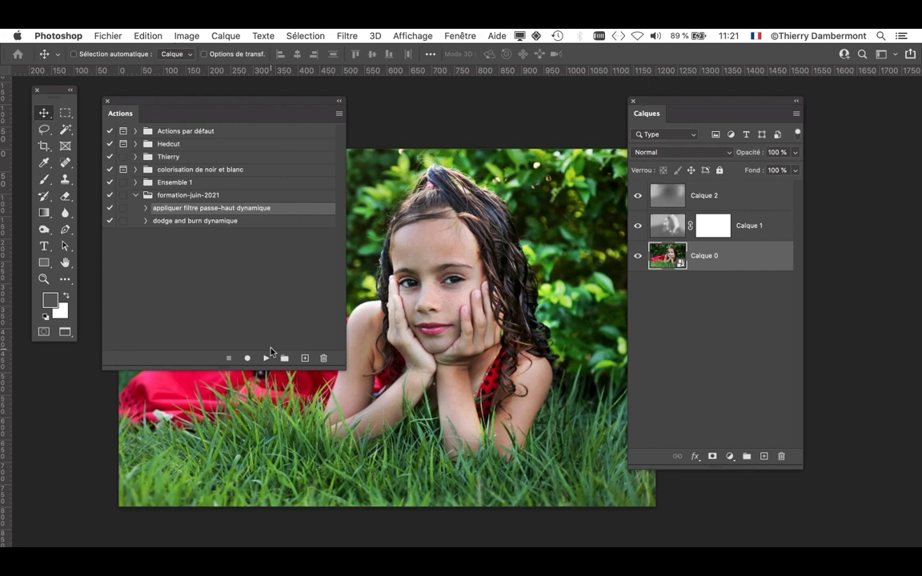
# - Duplicate the image as a new document and delete Calque 1 and Calque 2 from the copy
pyautogui.moveTo(675, 100); pyautogui.dragTo(756, 97)
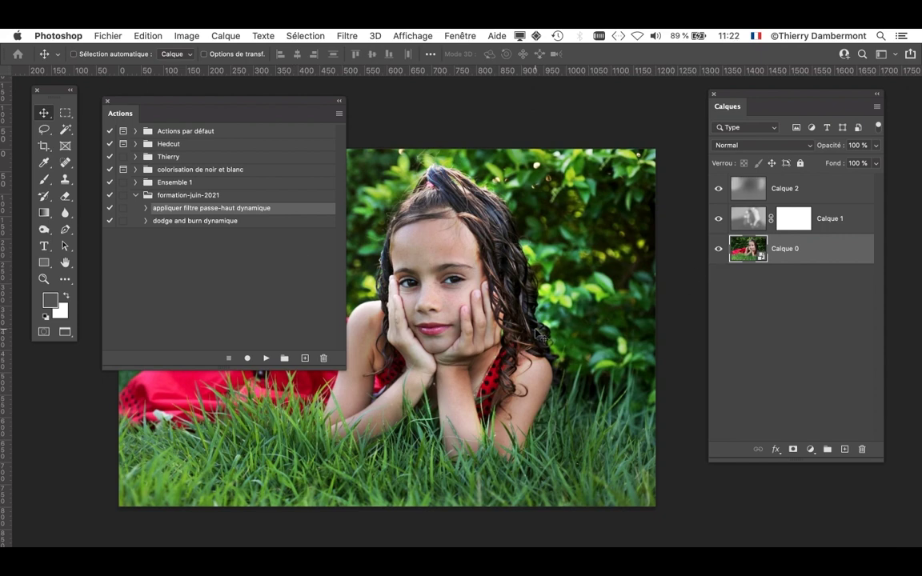
pyautogui.click(172, 34)
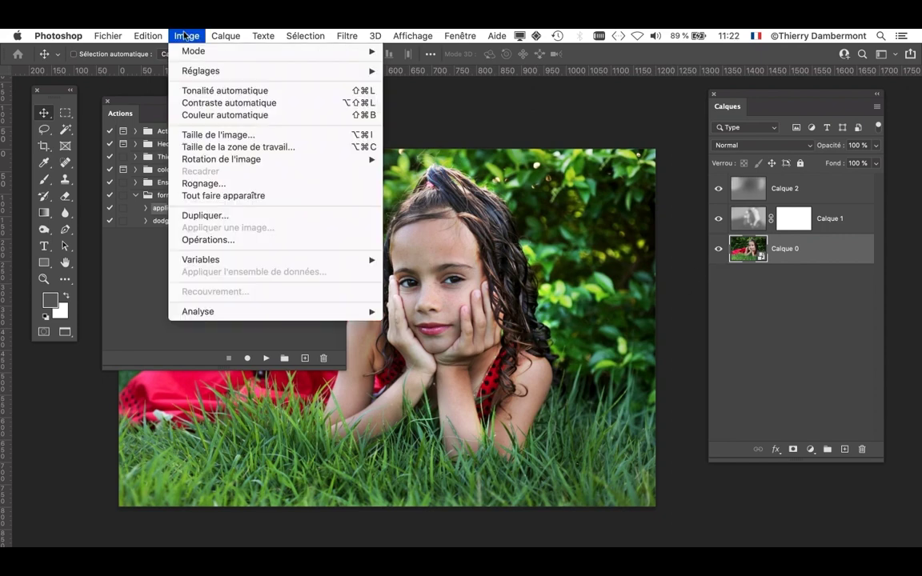
pyautogui.click(204, 216)
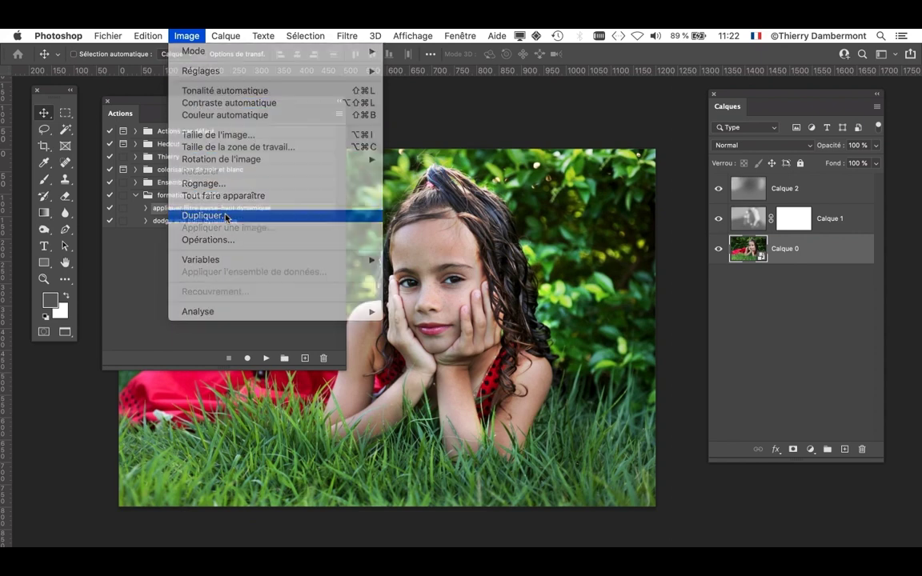
pyautogui.click(580, 310)
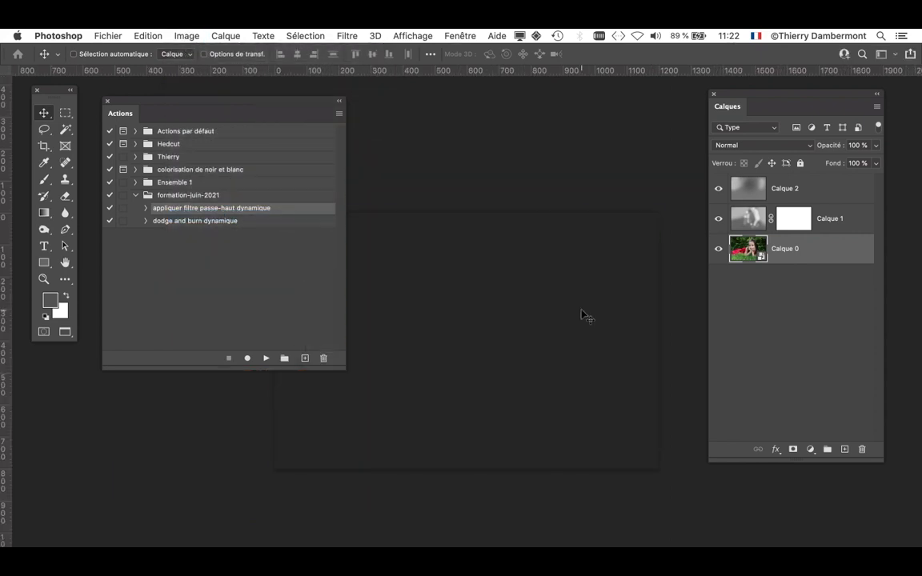
pyautogui.moveTo(756, 230); pyautogui.dragTo(862, 449)
pyautogui.moveTo(784, 189); pyautogui.dragTo(861, 449)
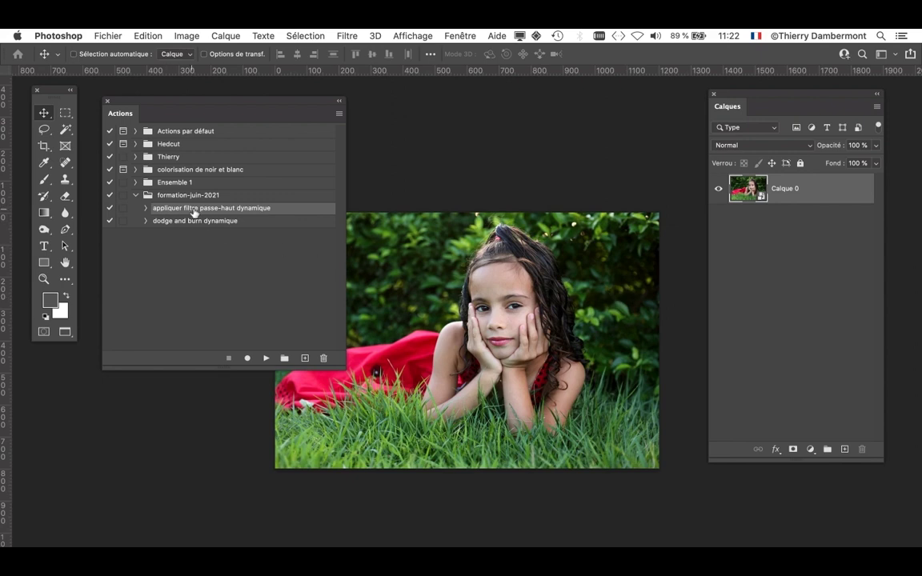
# - Run the appliquer filtre passe-haut dynamique action on Calque 0, stop it at the unavailable Sélection command, and collapse its steps
pyautogui.click(271, 359)
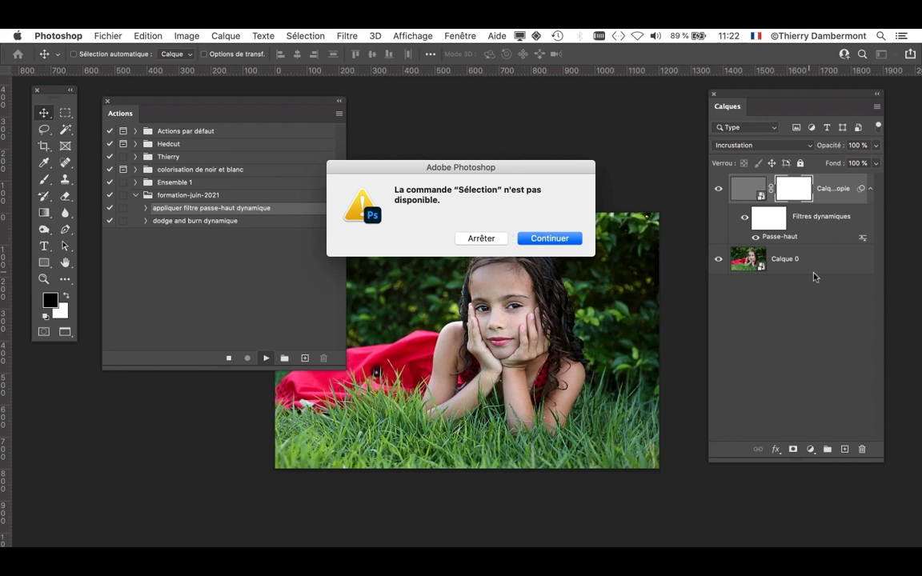
pyautogui.click(484, 238)
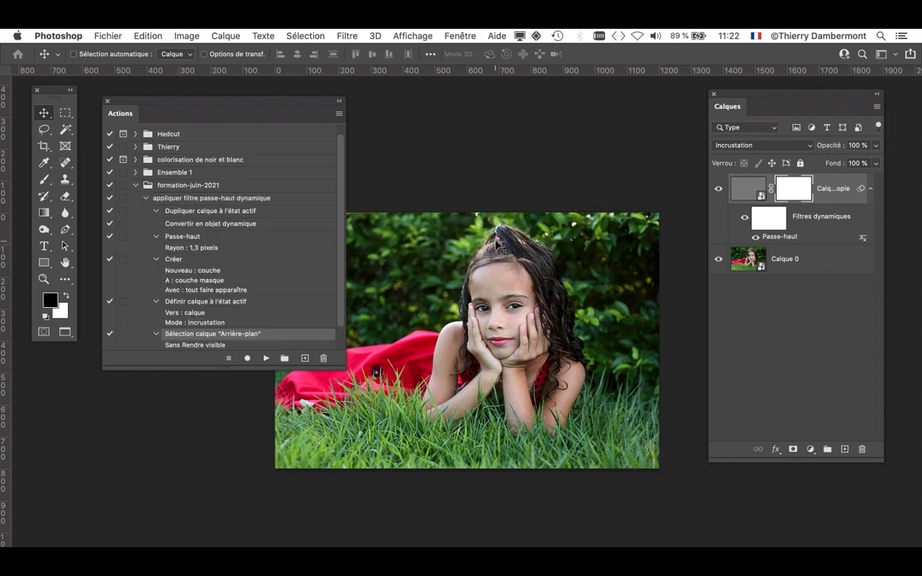
pyautogui.click(146, 198)
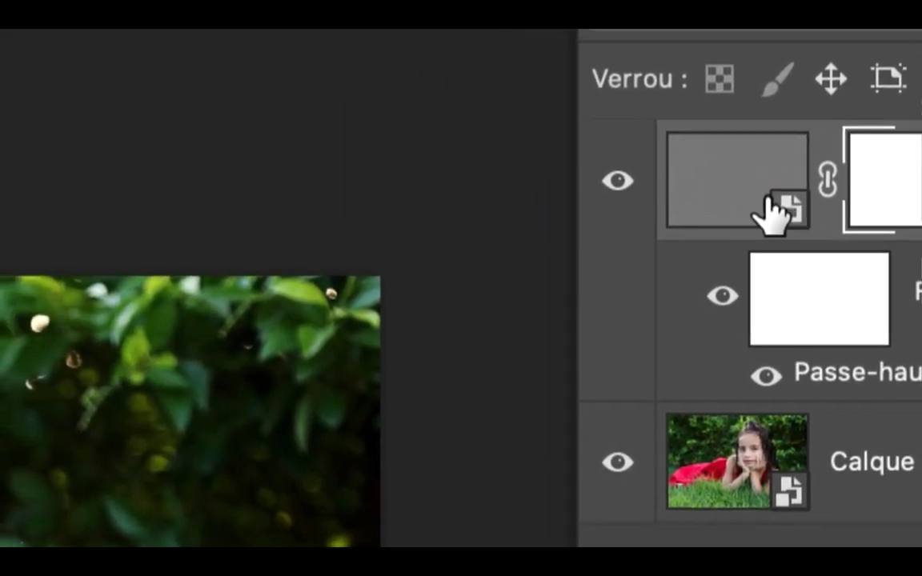
# - Target the high-pass copy's smart object instead of its mask, and move the Actions panel down to uncover the photo
pyautogui.click(544, 196)
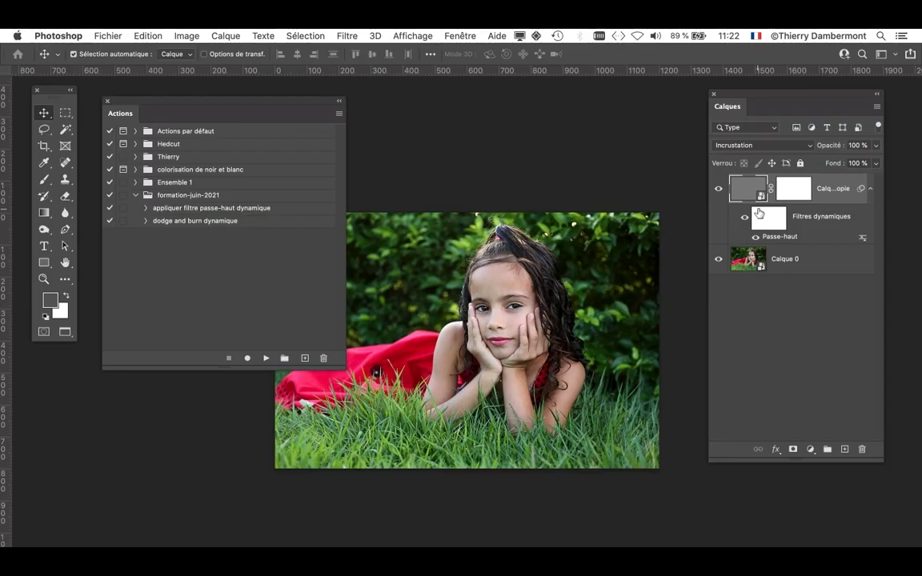
pyautogui.moveTo(134, 113); pyautogui.dragTo(103, 516)
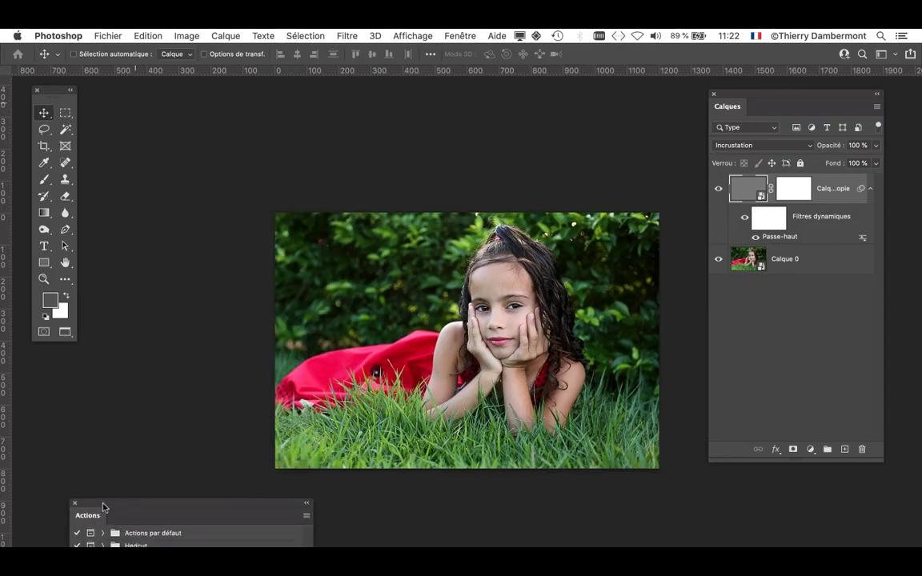
# - Reopen the Passe-haut smart filter on the high-pass copy, try its radius and confirm it at 1.3 pixels
pyautogui.scroll(2, 487, 333)
pyautogui.scroll(5, 489, 333)
pyautogui.moveTo(549, 284); pyautogui.dragTo(345, 246)
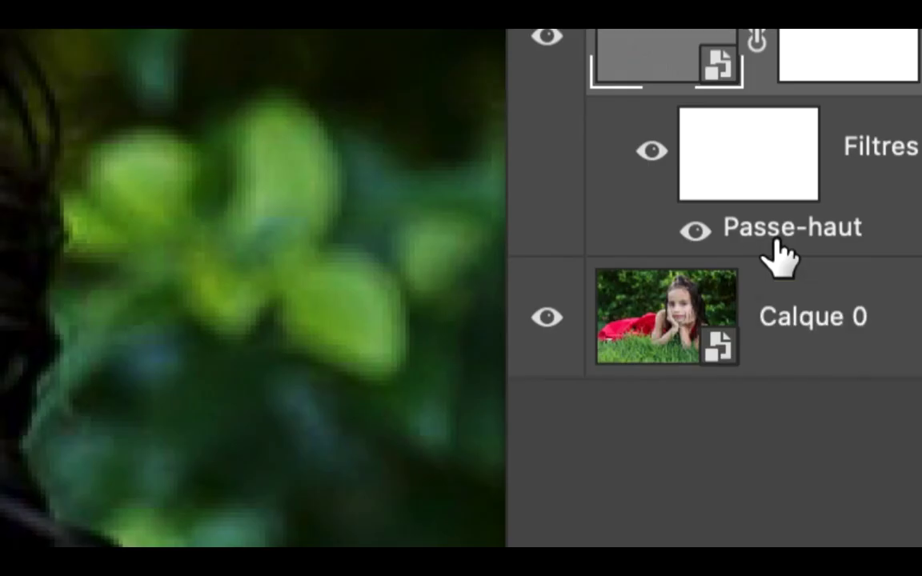
pyautogui.doubleClick(776, 238)
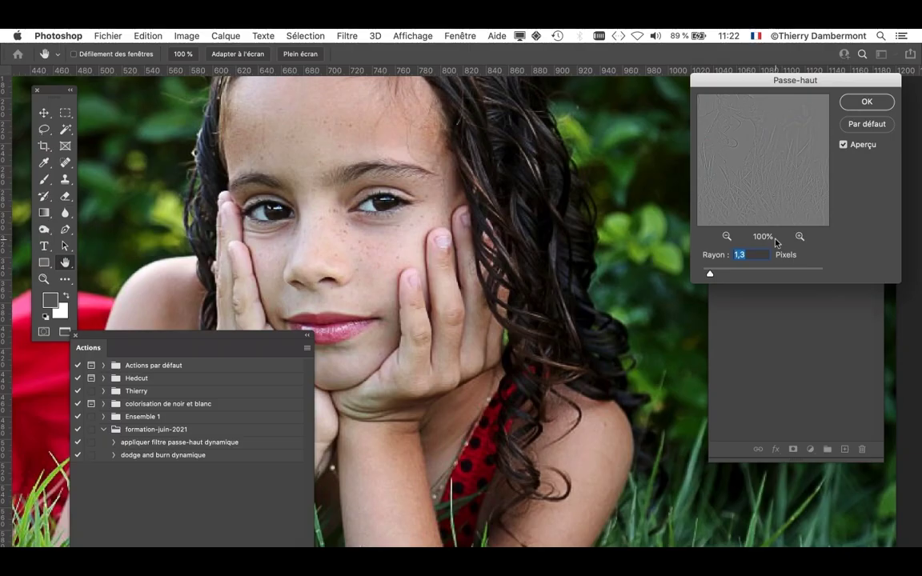
pyautogui.moveTo(709, 273)
pyautogui.mouseDown()
pyautogui.moveTo(725, 275)
pyautogui.moveTo(702, 273)
pyautogui.moveTo(711, 274)
pyautogui.mouseUp()
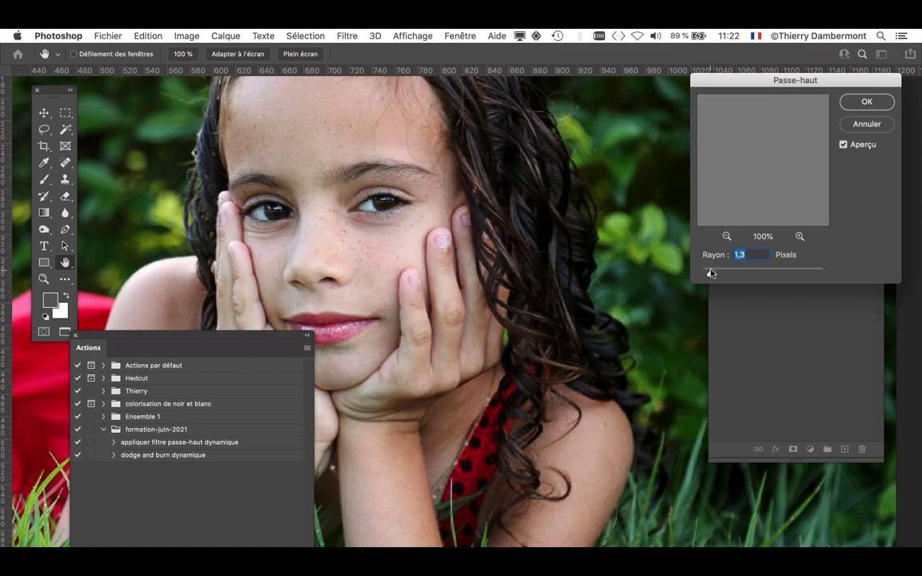
pyautogui.click(867, 102)
pyautogui.scroll(-4, 436, 284)
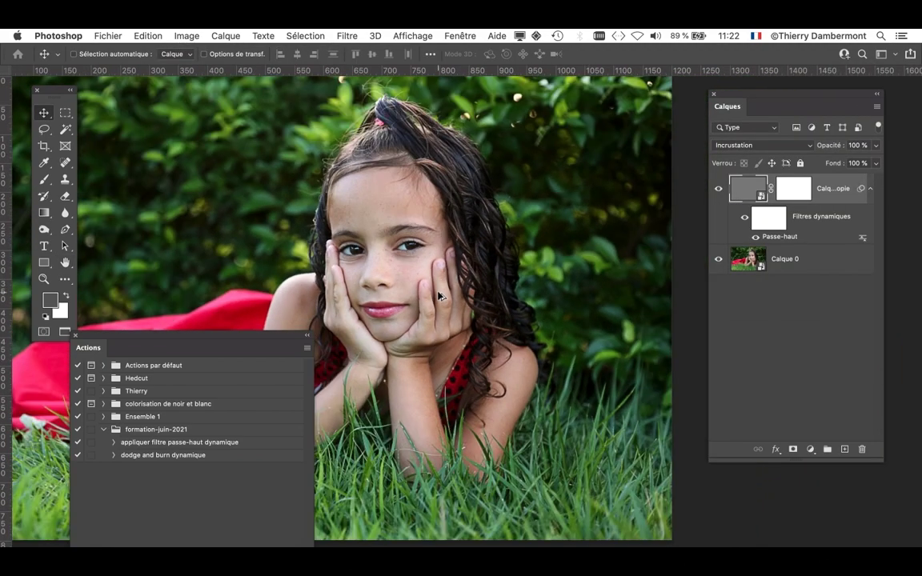
# - Return to the windowed screen mode, shrink the document window and fit the duplicate image inside it
pyautogui.press('f')
pyautogui.press('f')
pyautogui.press('f')
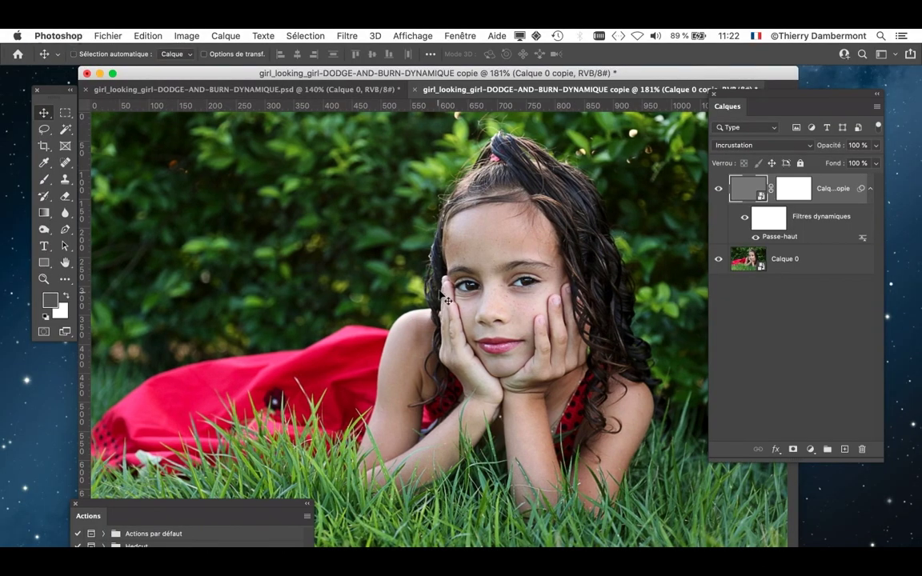
pyautogui.scroll(-5, 478, 237)
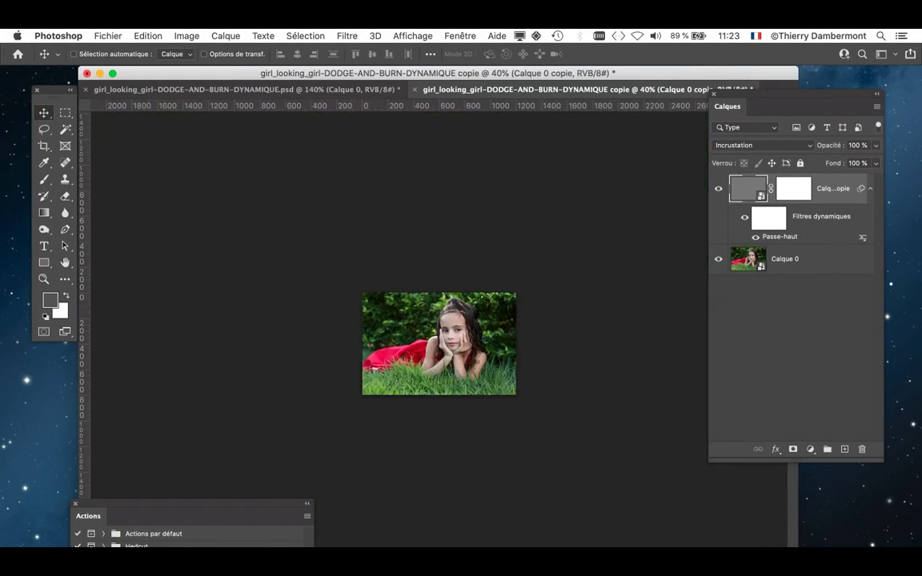
pyautogui.moveTo(796, 545); pyautogui.dragTo(563, 368)
pyautogui.press('super+0')
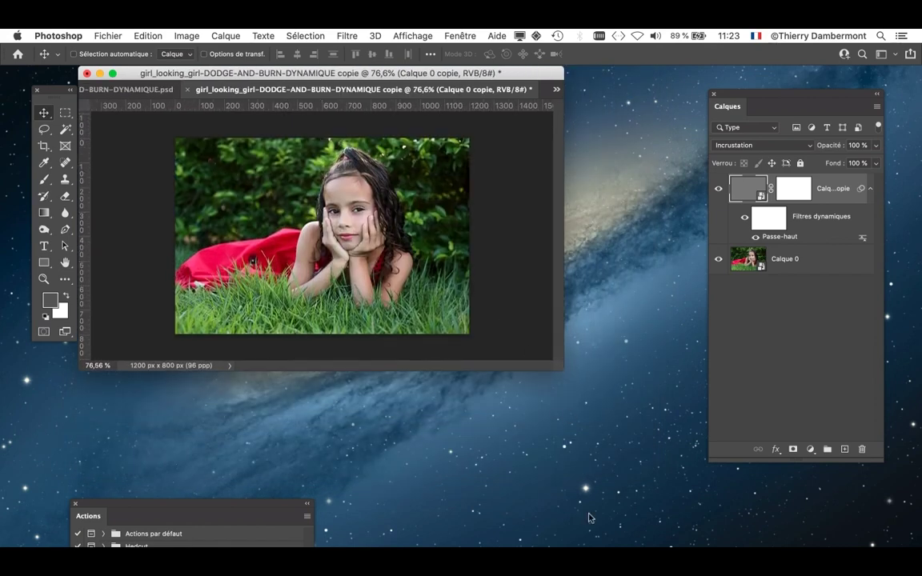
pyautogui.moveTo(561, 366); pyautogui.dragTo(593, 524)
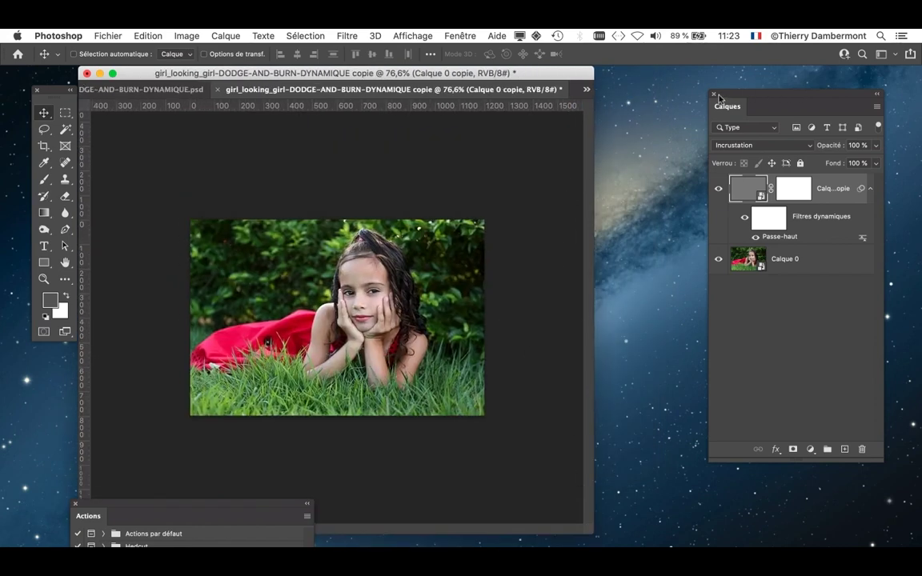
# - Float the duplicate in its own window, narrow the original's window at 100% zoom, and select Calque 2 in the original
pyautogui.moveTo(724, 96); pyautogui.dragTo(756, 72)
pyautogui.moveTo(246, 92); pyautogui.dragTo(516, 140)
pyautogui.click(383, 74)
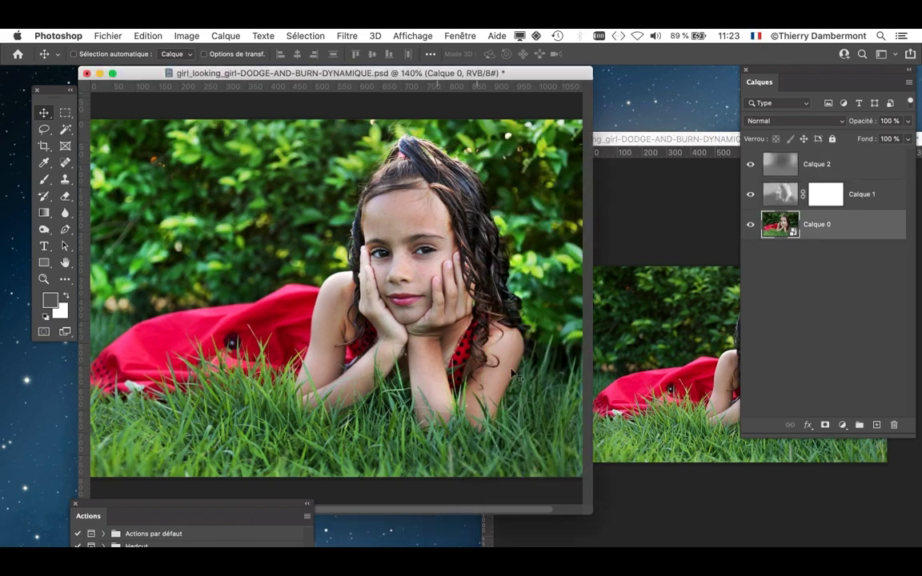
pyautogui.moveTo(585, 519); pyautogui.dragTo(439, 550)
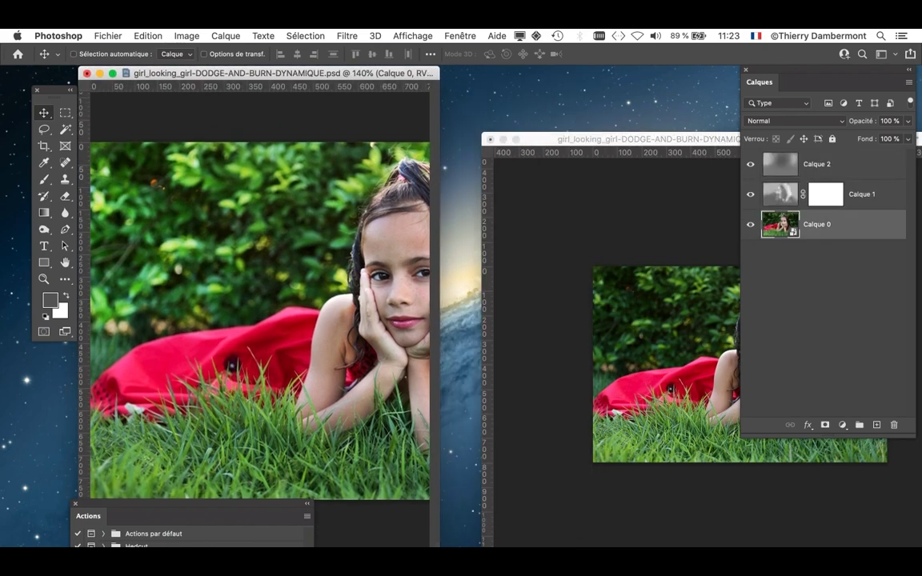
pyautogui.press('super+minus')
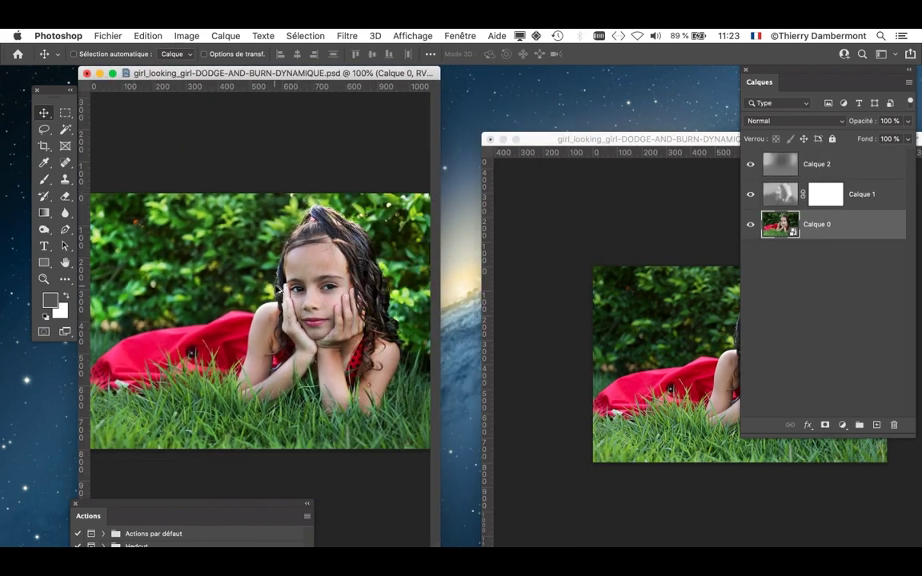
pyautogui.moveTo(780, 91); pyautogui.dragTo(427, 137)
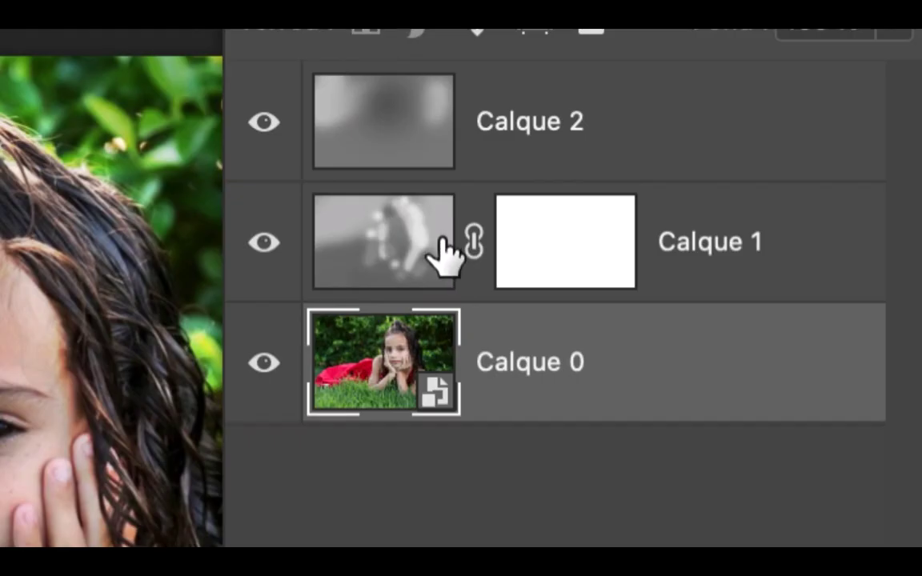
pyautogui.click(440, 236)
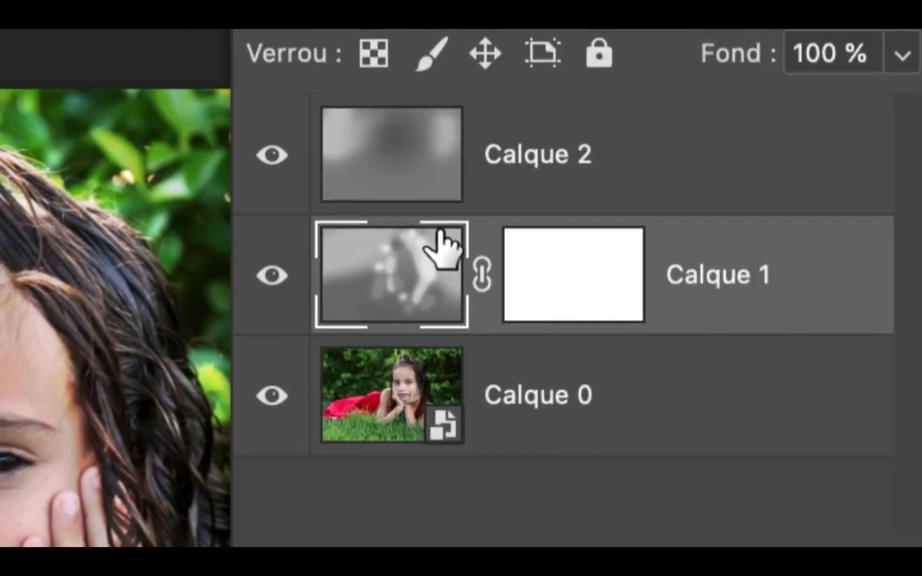
pyautogui.click(419, 142)
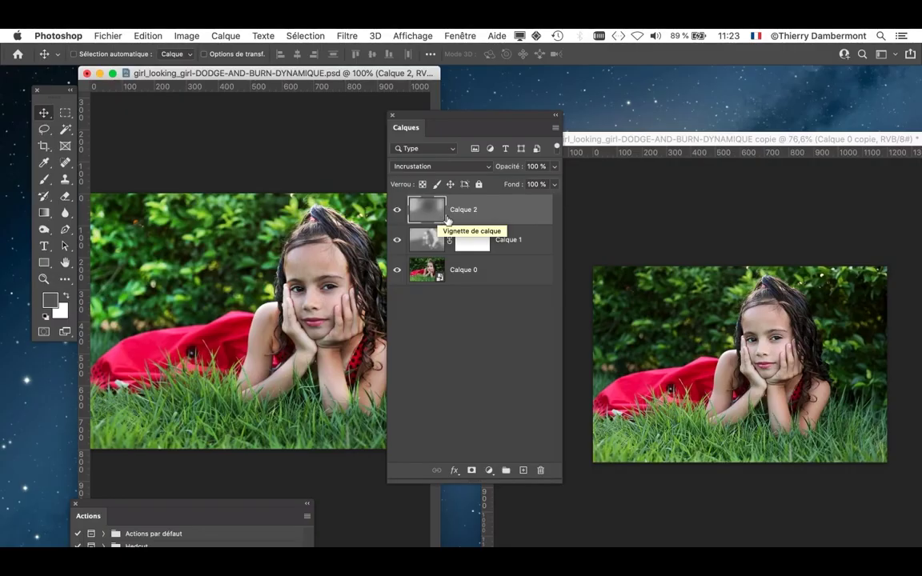
# - Narrow the duplicate's window and place it side by side with the original's window
pyautogui.click(616, 142)
pyautogui.moveTo(622, 143); pyautogui.dragTo(523, 76)
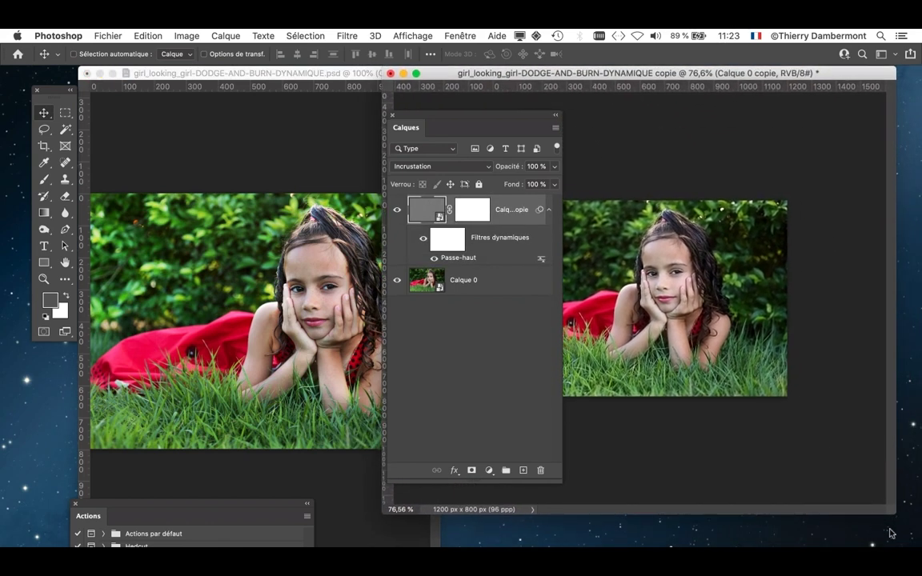
pyautogui.moveTo(896, 513); pyautogui.dragTo(720, 546)
pyautogui.moveTo(532, 78); pyautogui.dragTo(677, 76)
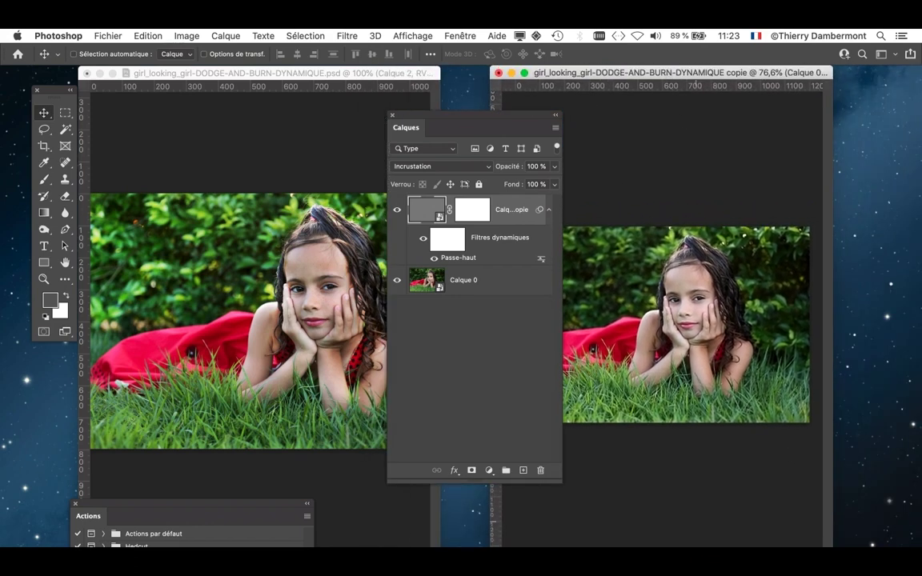
# - Copy Calque 1 and Calque 2 together from the original into the duplicate, above its high-pass layer
pyautogui.moveTo(494, 120); pyautogui.dragTo(502, 109)
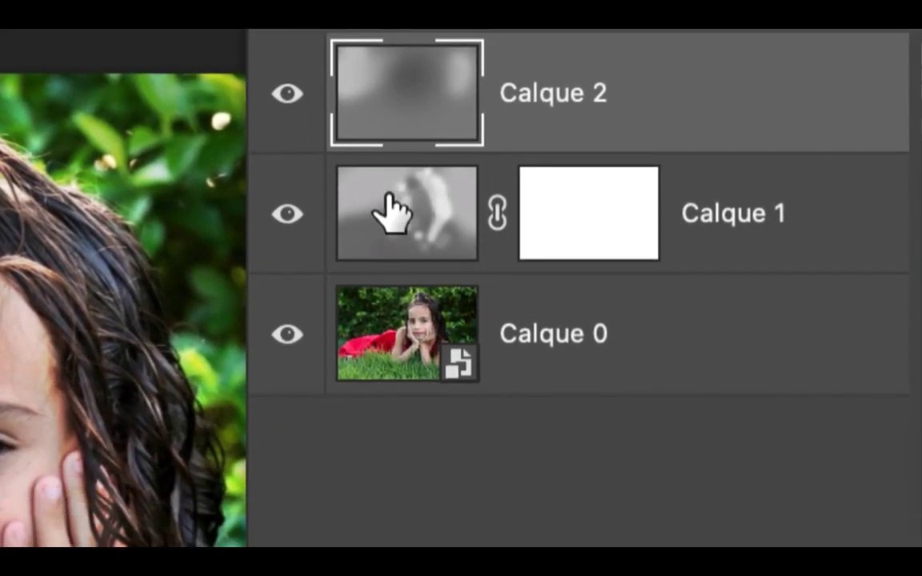
pyautogui.click(402, 279)
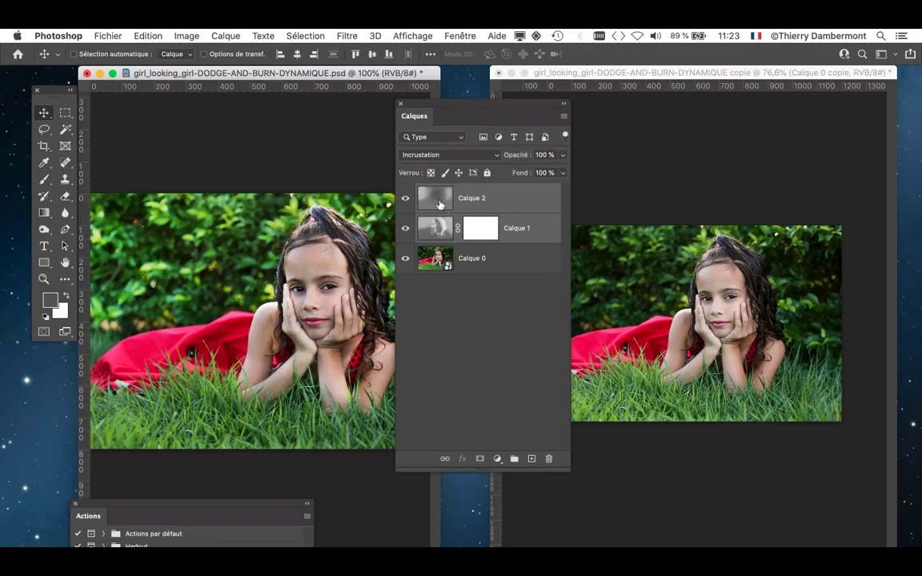
pyautogui.moveTo(439, 205); pyautogui.dragTo(708, 292)
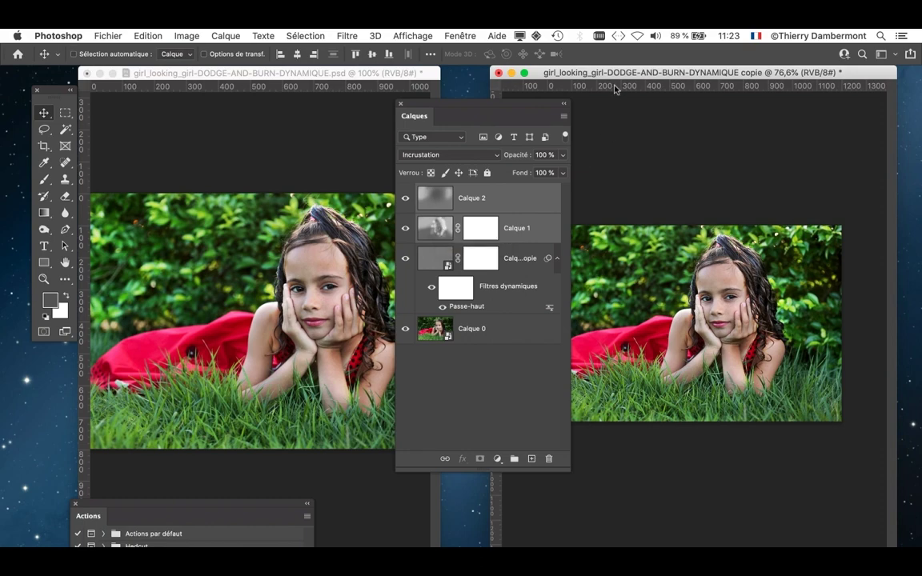
# - Show the duplicate in full-screen mode with menus, move the Calques panel aside and hide the Actions panel
pyautogui.press('f')
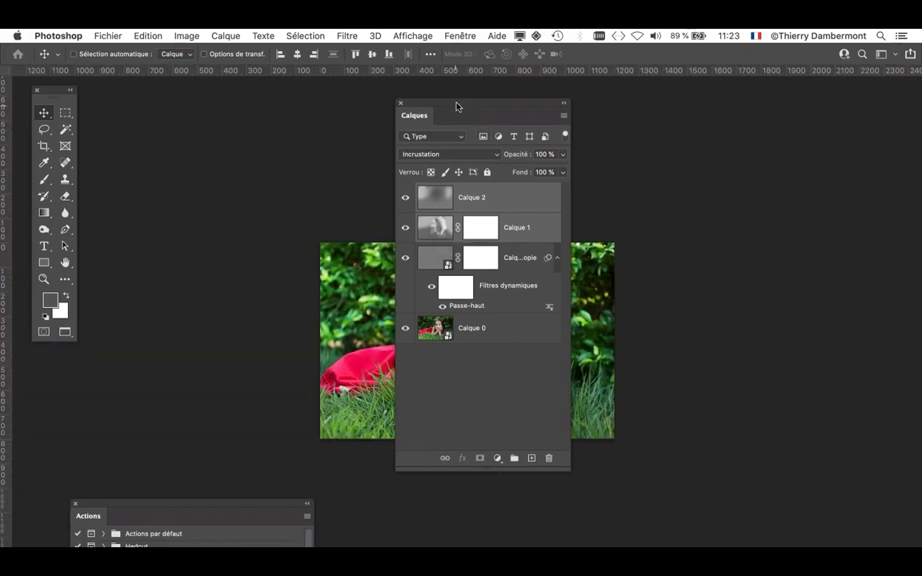
pyautogui.moveTo(456, 107); pyautogui.dragTo(712, 110)
pyautogui.moveTo(192, 504); pyautogui.dragTo(192, 339)
pyautogui.scroll(3, 502, 309)
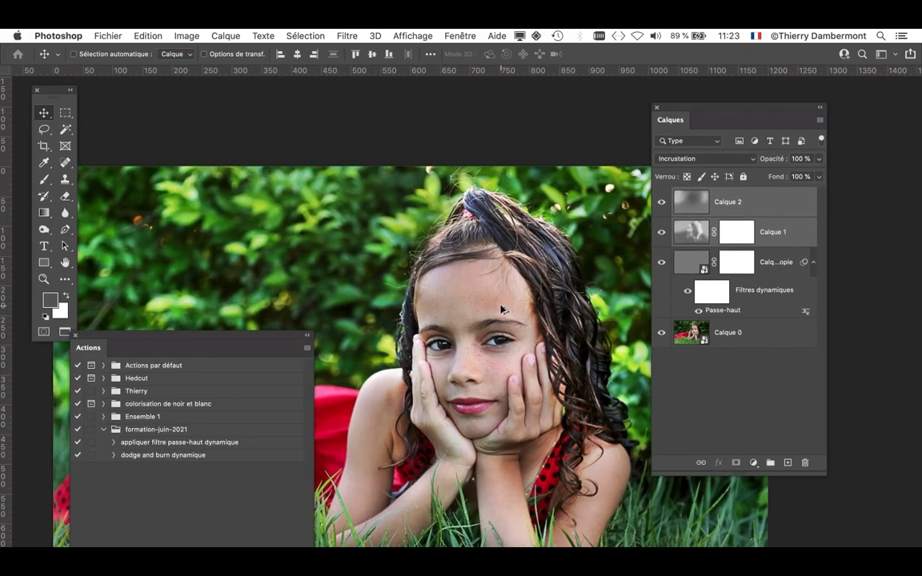
pyautogui.scroll(3, 501, 308)
pyautogui.scroll(-3, 398, 326)
pyautogui.hotkey('alt', 'F9')
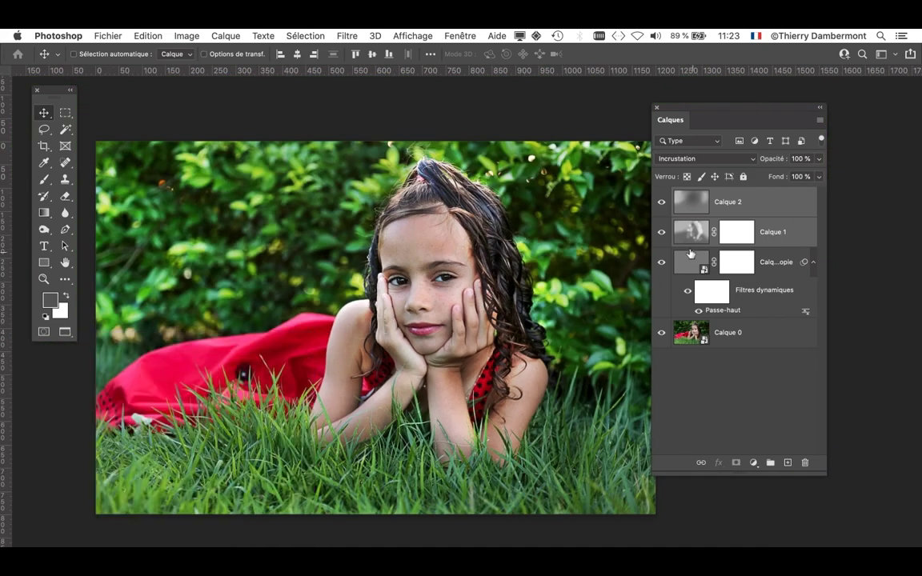
# - Compare the photo with and without the high-pass copy, Calque 1 and Calque 2, leaving all layers visible
pyautogui.moveTo(661, 201); pyautogui.dragTo(661, 232)
pyautogui.click(660, 266)
pyautogui.press('super+plus')
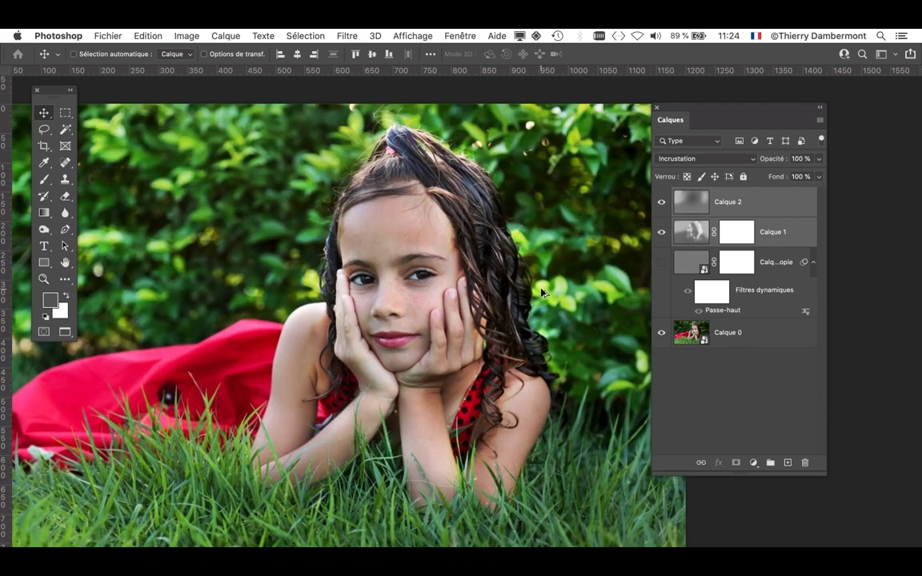
pyautogui.click(661, 264)
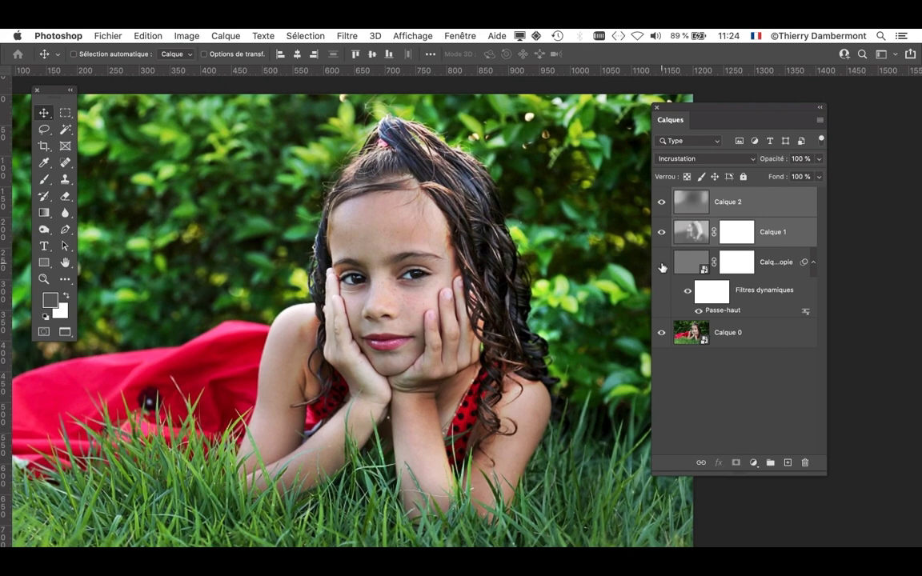
pyautogui.click(661, 203)
pyautogui.click(661, 203)
pyautogui.click(662, 233)
pyautogui.click(662, 232)
pyautogui.moveTo(661, 264)
pyautogui.mouseDown()
pyautogui.moveTo(662, 203)
pyautogui.moveTo(661, 263)
pyautogui.mouseUp()
pyautogui.scroll(-2, 476, 447)
pyautogui.scroll(-3, 476, 447)
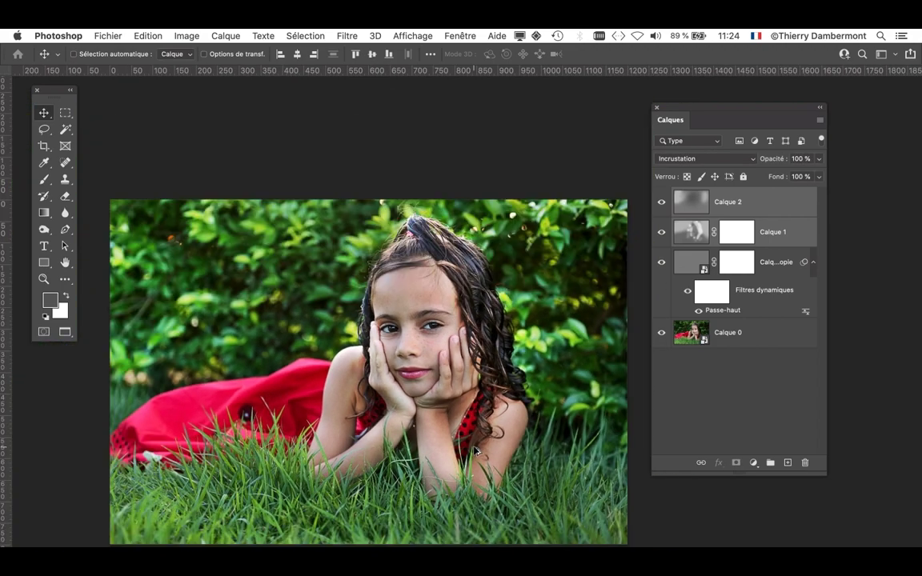
pyautogui.scroll(1, 432, 394)
pyautogui.scroll(-3, 451, 404)
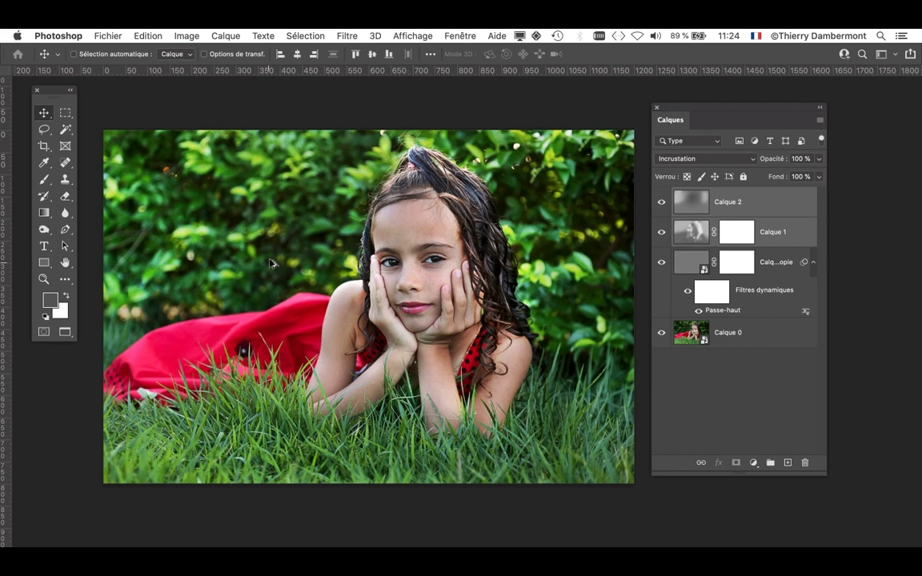
pyautogui.scroll(1, 296, 278)
pyautogui.moveTo(654, 110); pyautogui.dragTo(759, 110)
pyautogui.moveTo(316, 247); pyautogui.dragTo(431, 279)
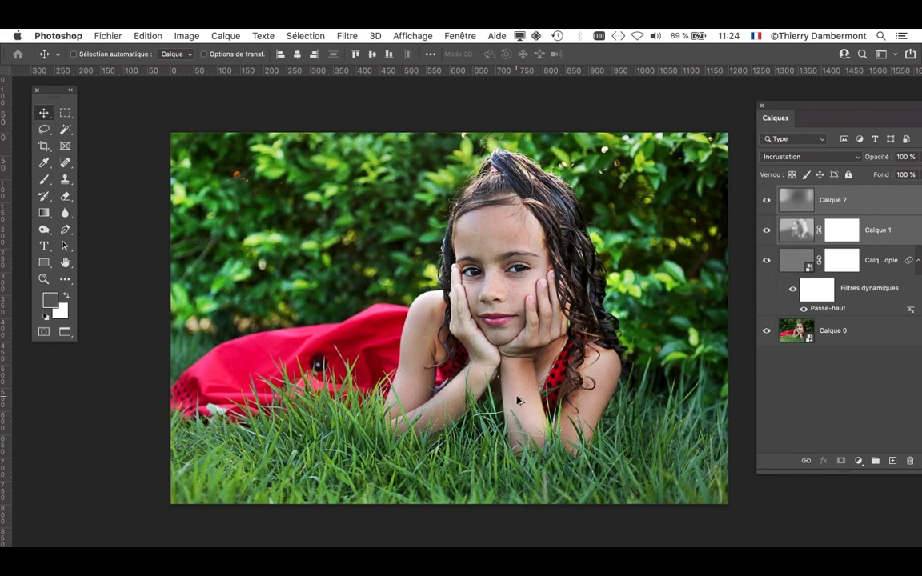
pyautogui.scroll(3, 519, 399)
pyautogui.moveTo(487, 343); pyautogui.dragTo(459, 351)
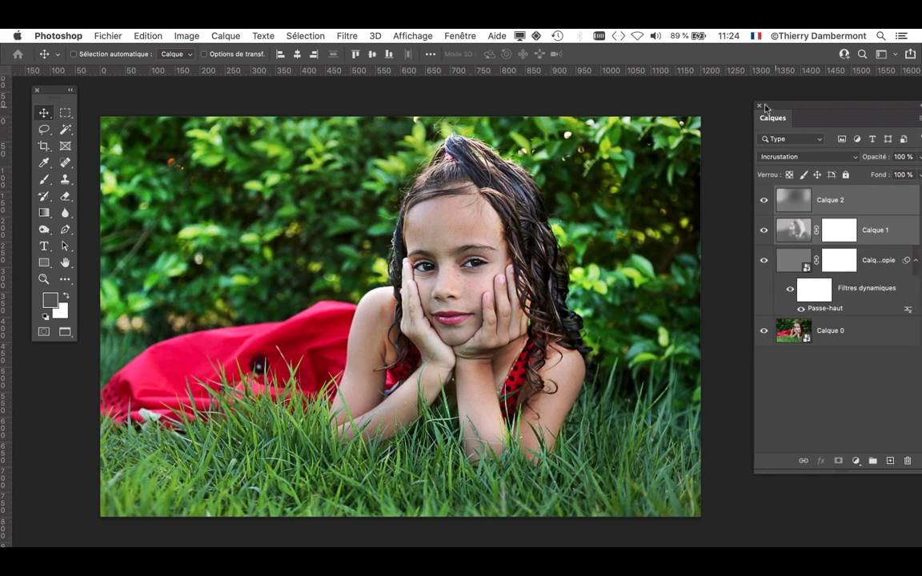
pyautogui.moveTo(775, 108); pyautogui.dragTo(660, 106)
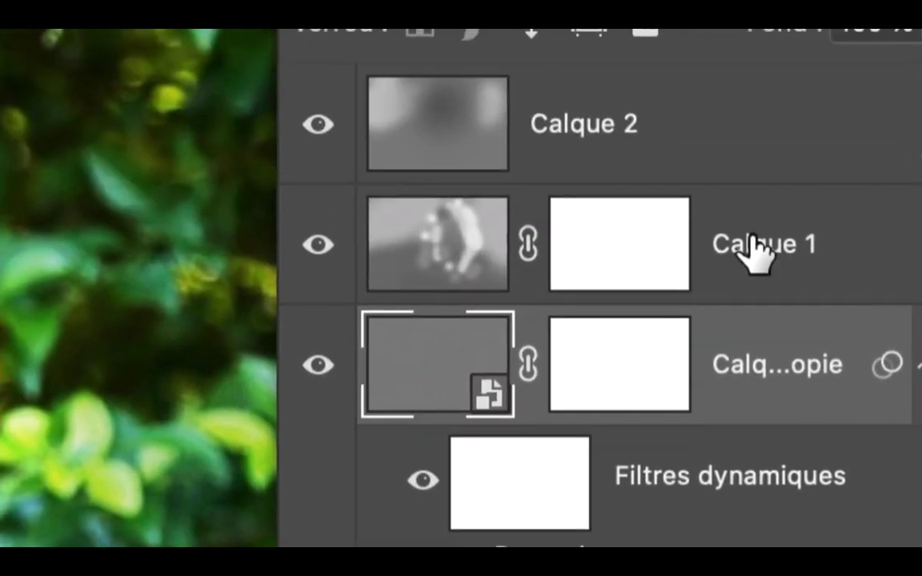
# - Go through the retouching layers in the stack and leave Calque 2 selected
pyautogui.click(730, 146)
pyautogui.click(771, 120)
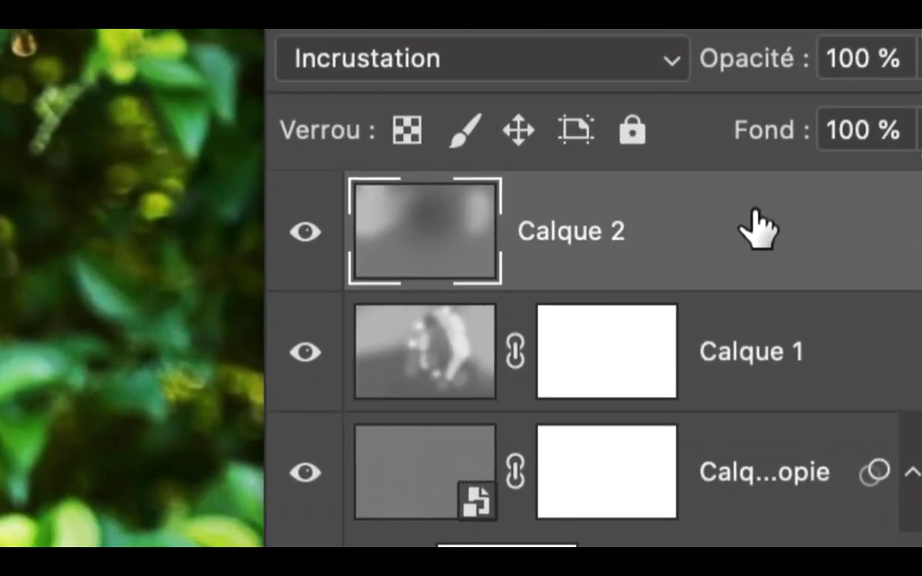
pyautogui.click(774, 240)
pyautogui.click(773, 170)
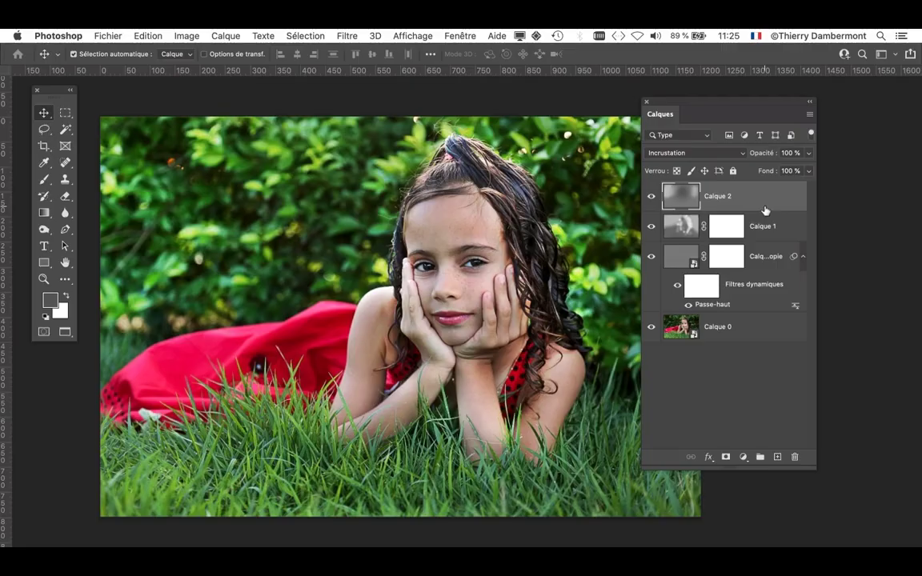
# - Save the duplicate in Photoshop format as girl_looking_girl-DODGE-AND-BURN-DYNAMIQUE-02.psd in the docs jeudi matin folder, keeping its layers
pyautogui.click(105, 36)
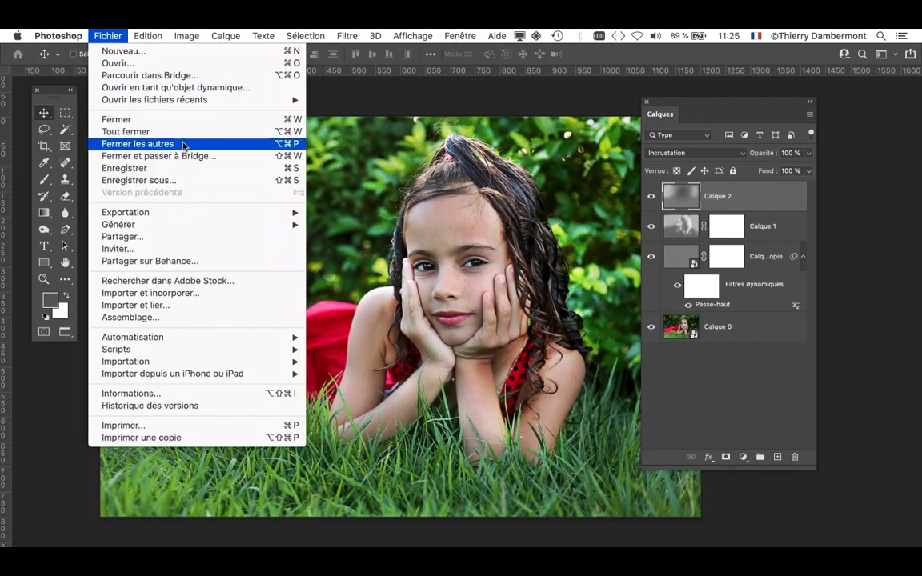
pyautogui.click(504, 235)
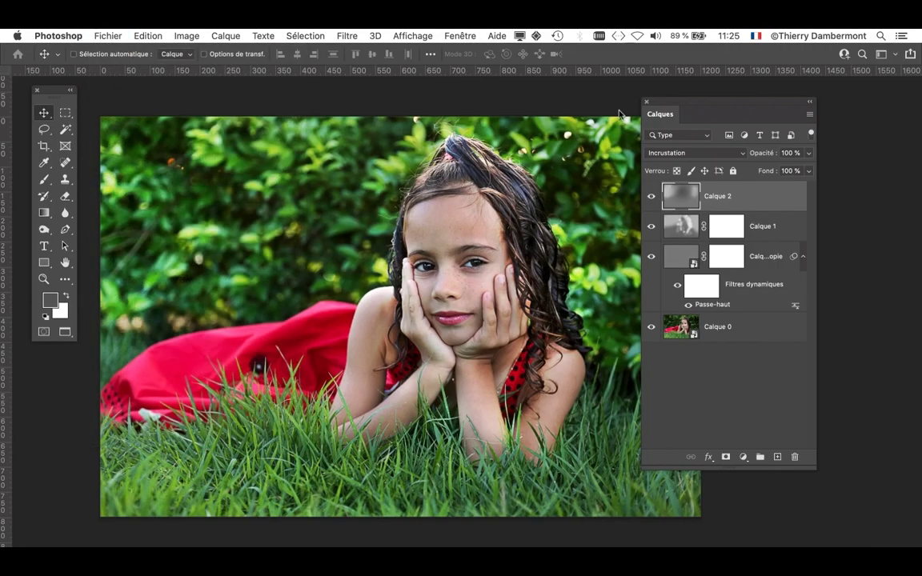
pyautogui.press('super+shift+s')
pyautogui.click(524, 118)
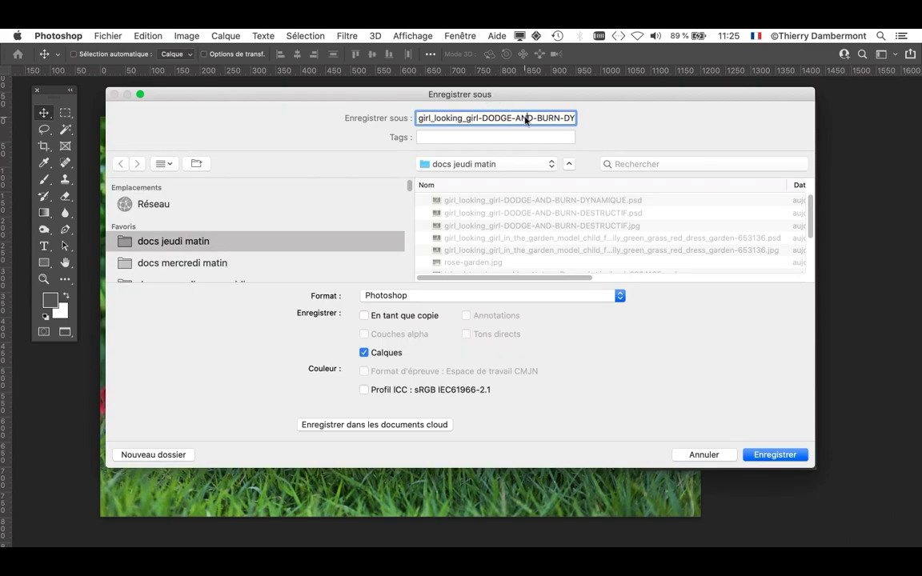
pyautogui.press('Down')
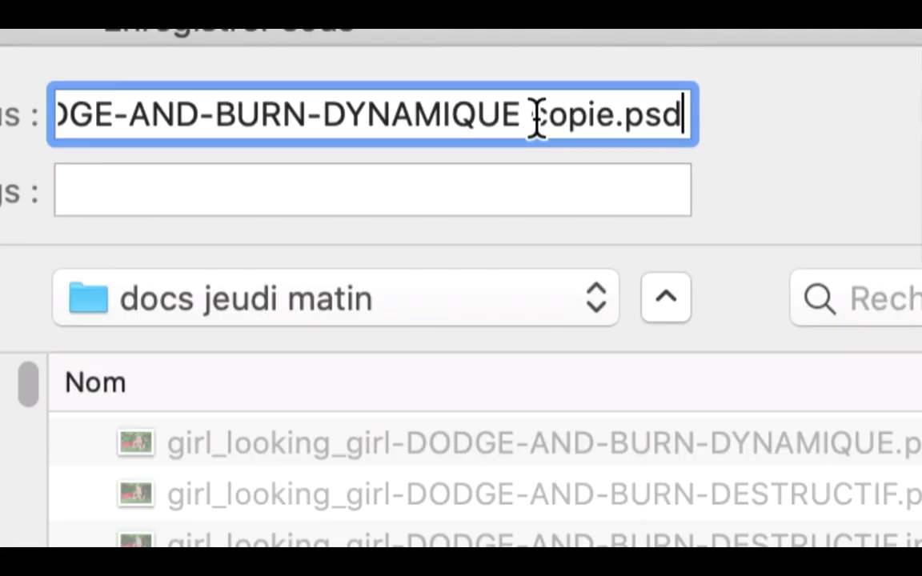
pyautogui.moveTo(555, 118); pyautogui.dragTo(498, 123)
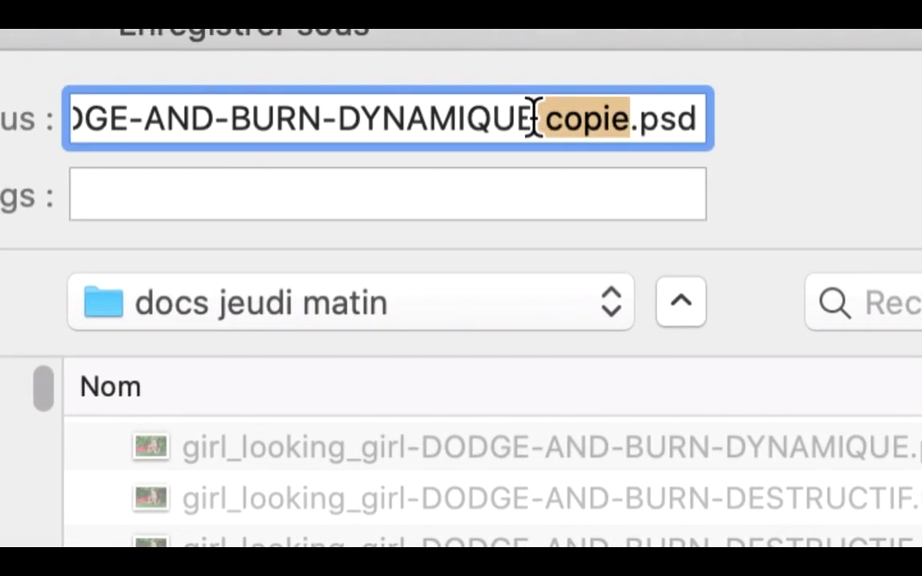
pyautogui.write('-02')
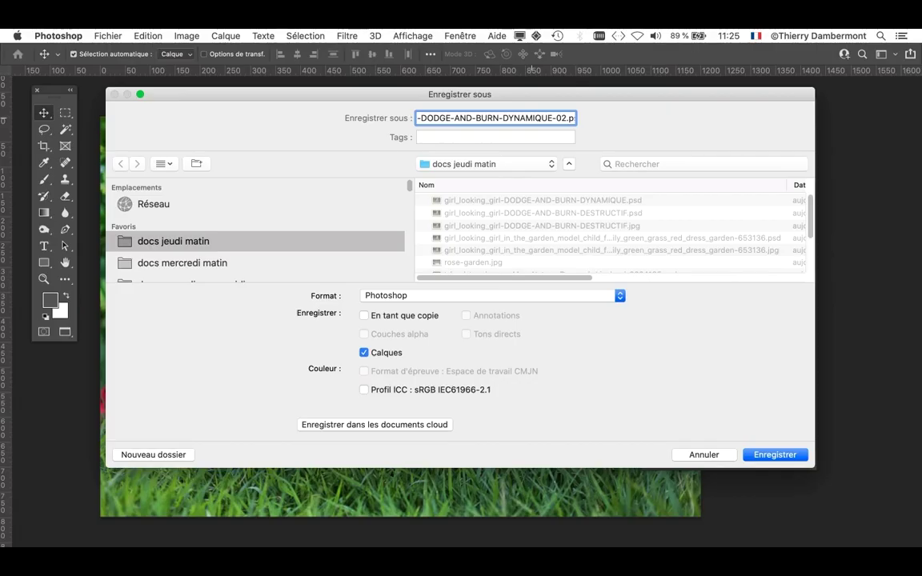
pyautogui.press('Return')
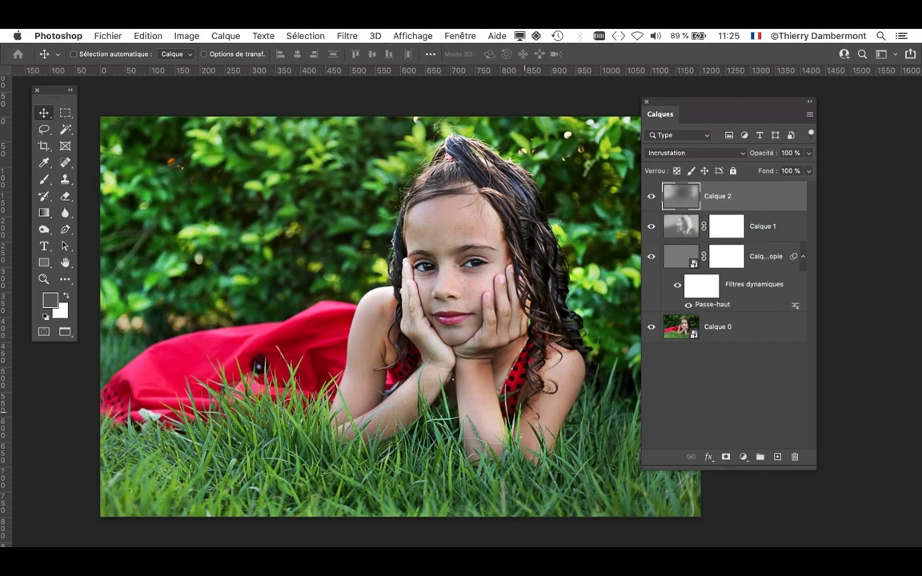
# - Check the Passe-haut filter's radius, then compare the portrait up close with and without the high-pass layer, leaving it visible
pyautogui.doubleClick(712, 304)
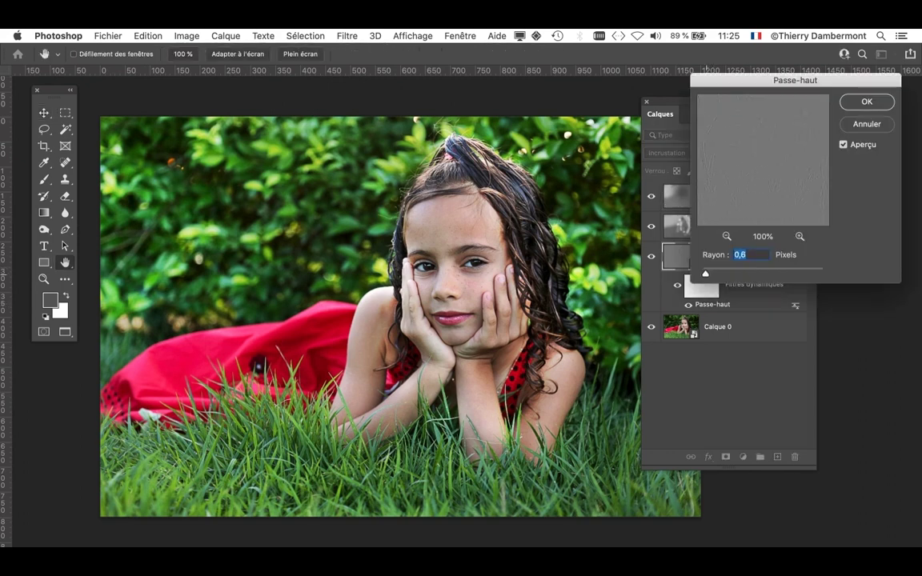
pyautogui.press('Return')
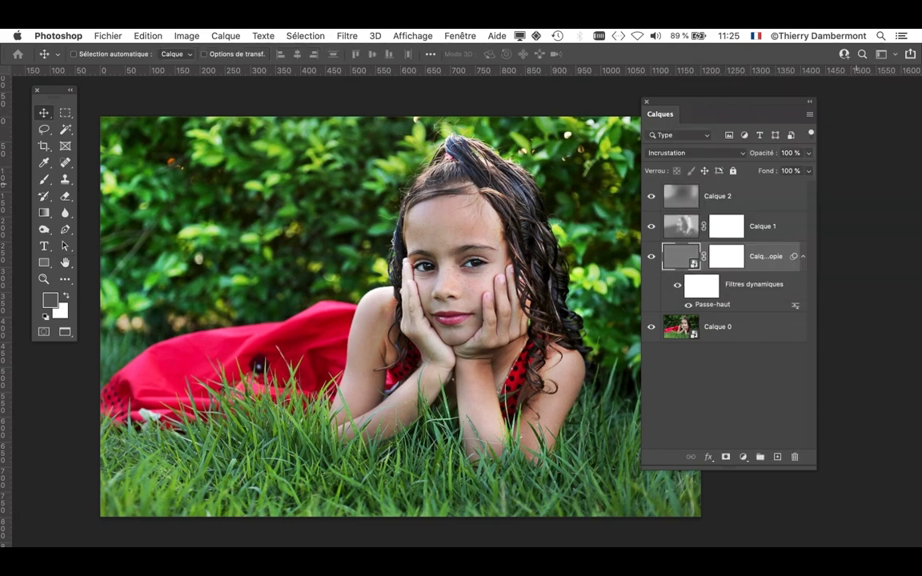
pyautogui.scroll(3, 474, 279)
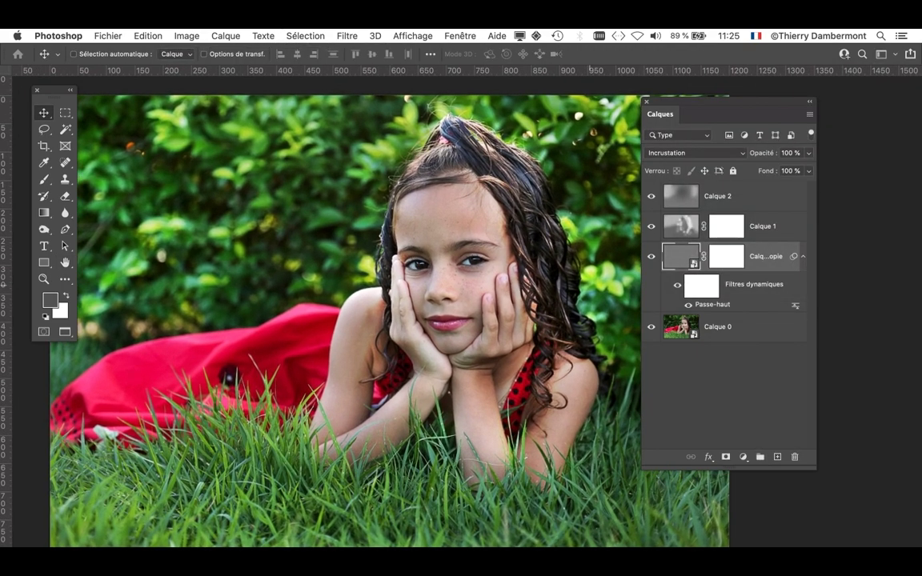
pyautogui.scroll(10, 556, 288)
pyautogui.scroll(-14, 563, 297)
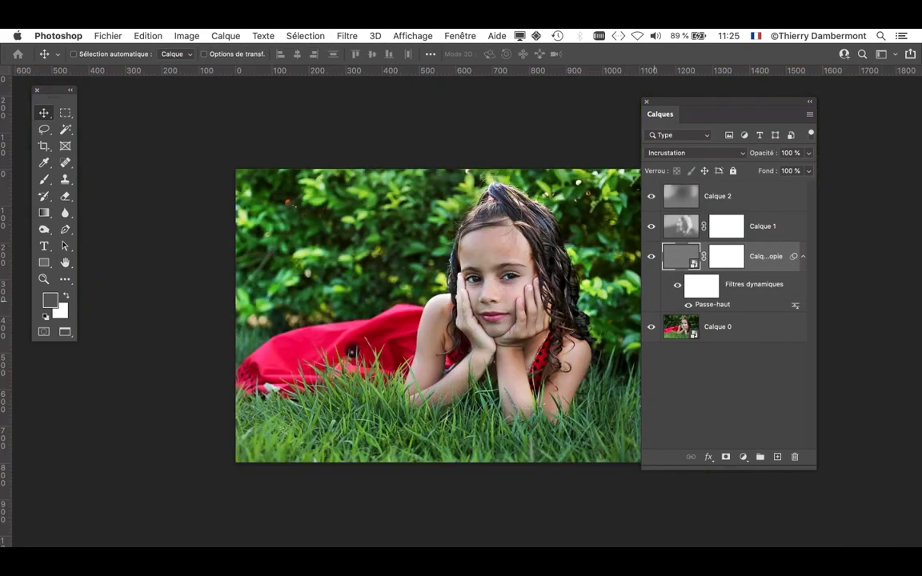
pyautogui.scroll(5, 600, 276)
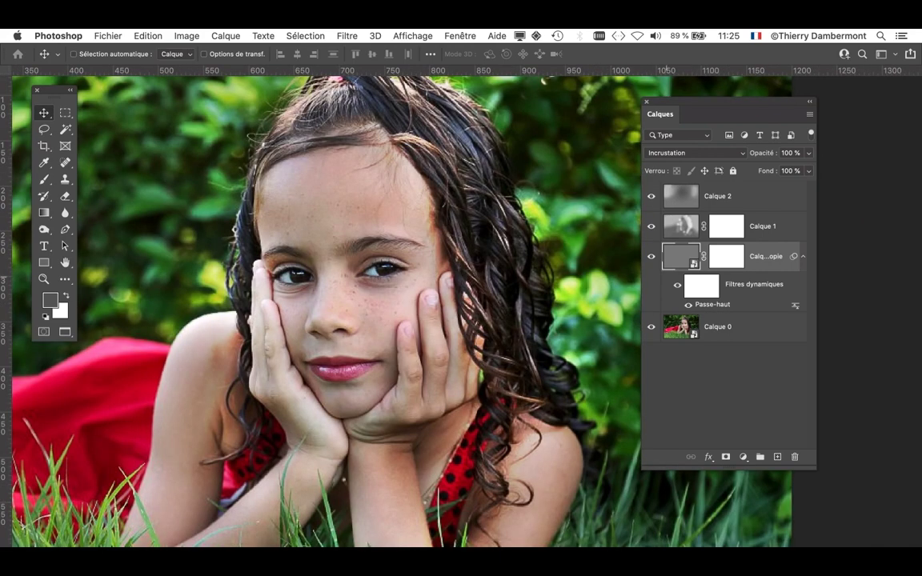
pyautogui.click(652, 257)
pyautogui.click(652, 257)
pyautogui.scroll(-5, 406, 276)
pyautogui.hscroll(-2, 407, 276)
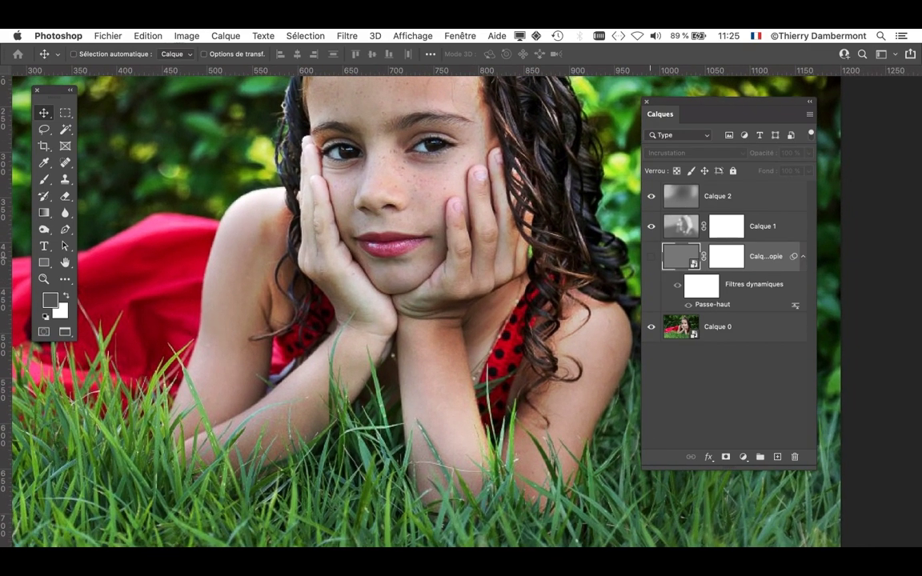
pyautogui.click(653, 257)
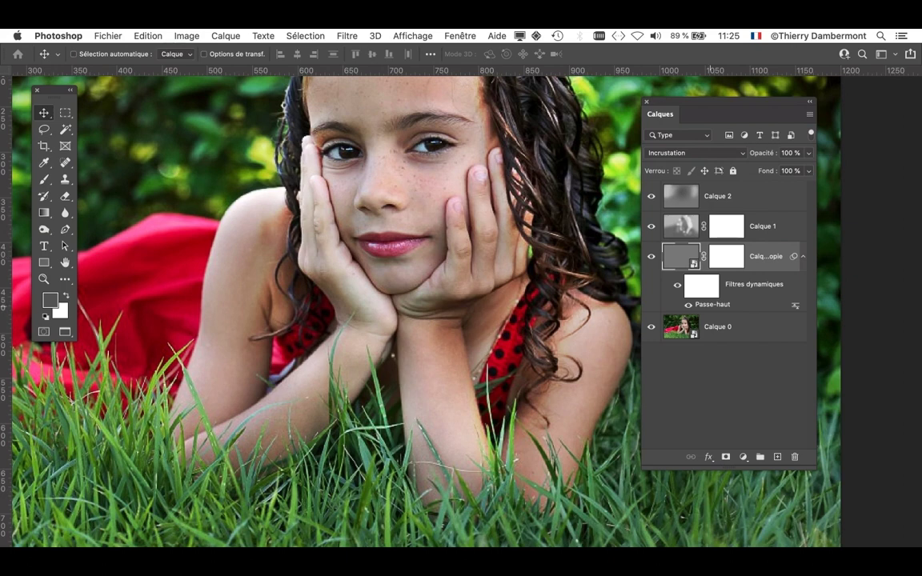
# - Set the radius of the high-pass layer's Passe-haut dynamic filter to 1,6 pixels
pyautogui.doubleClick(712, 304)
pyautogui.moveTo(707, 273); pyautogui.dragTo(712, 274)
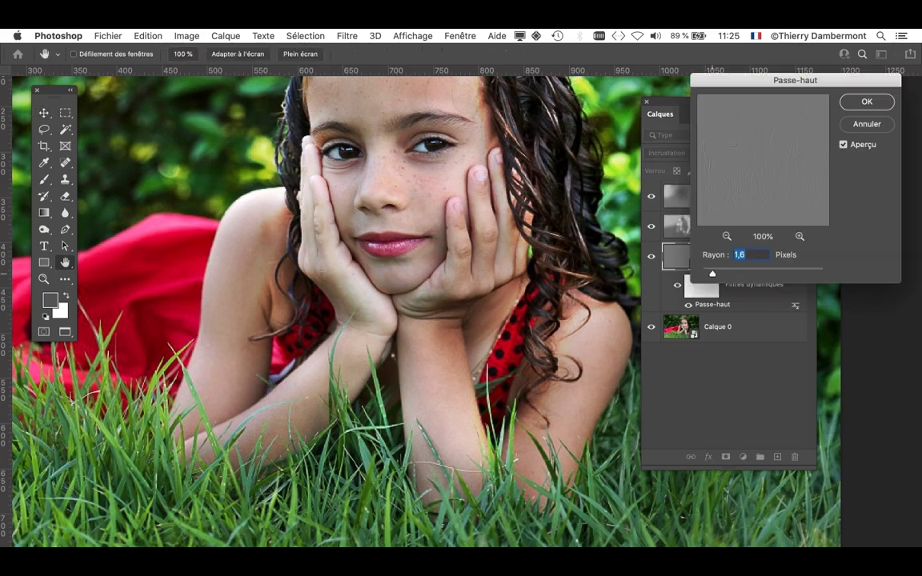
pyautogui.click(860, 102)
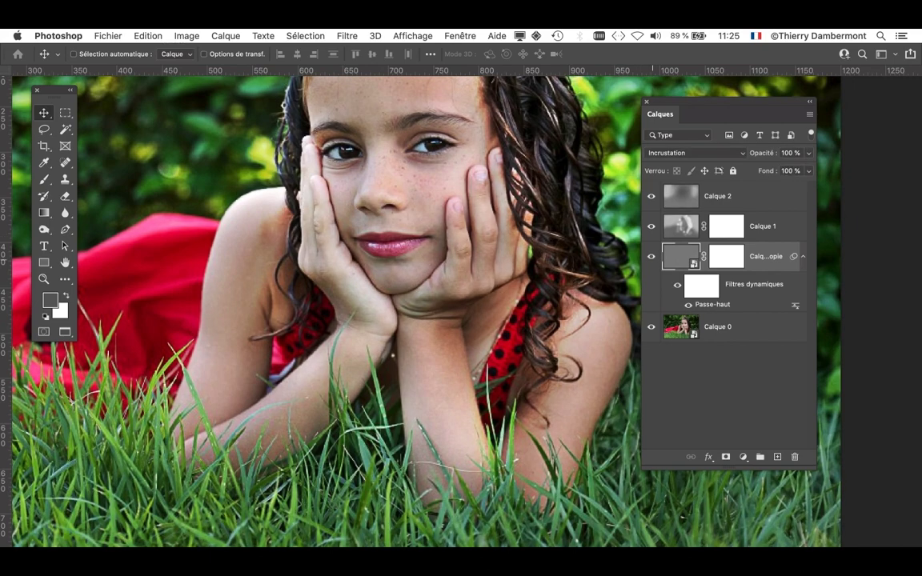
# - Paint the high-pass layer's mask black over the grass and outer background with a soft 456-pixel brush, moving the Calques panel off the photo
pyautogui.click(725, 260)
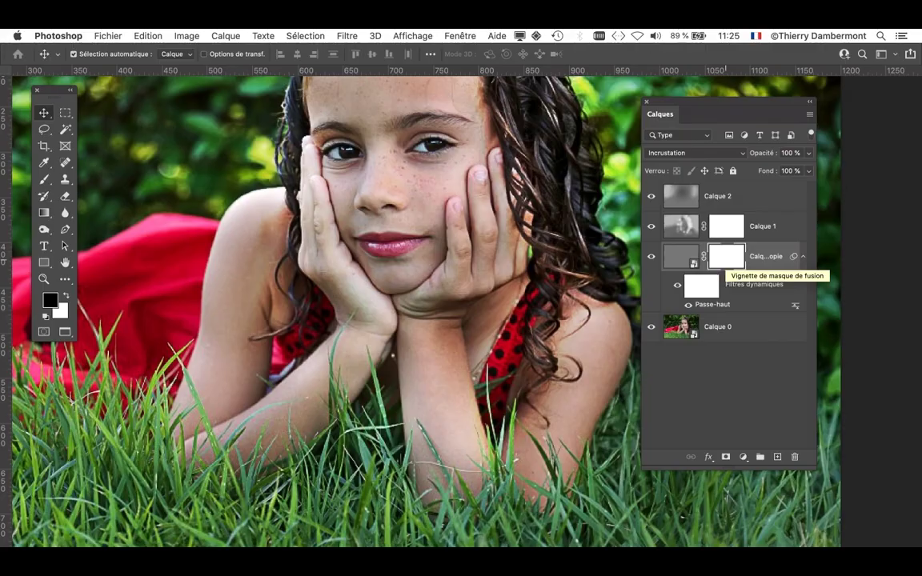
pyautogui.press('super+minus')
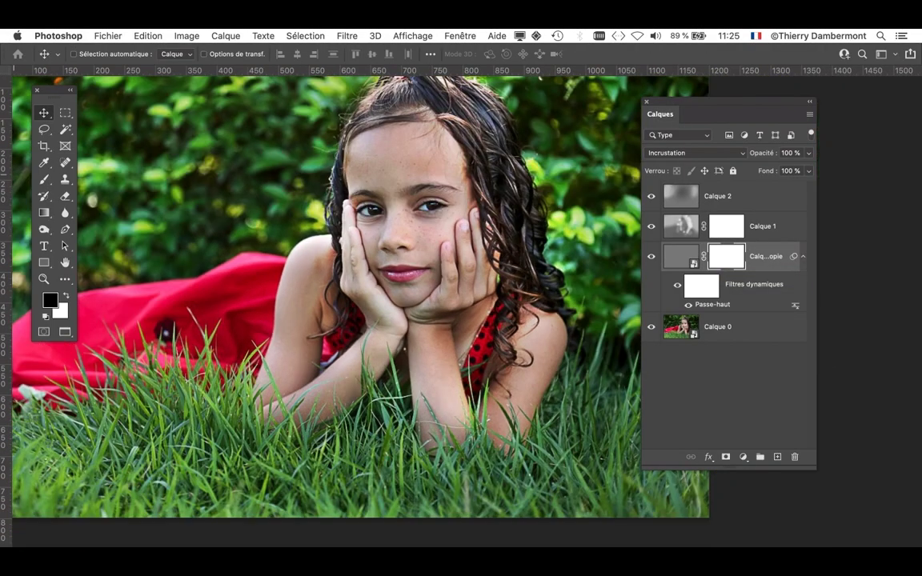
pyautogui.click(45, 180)
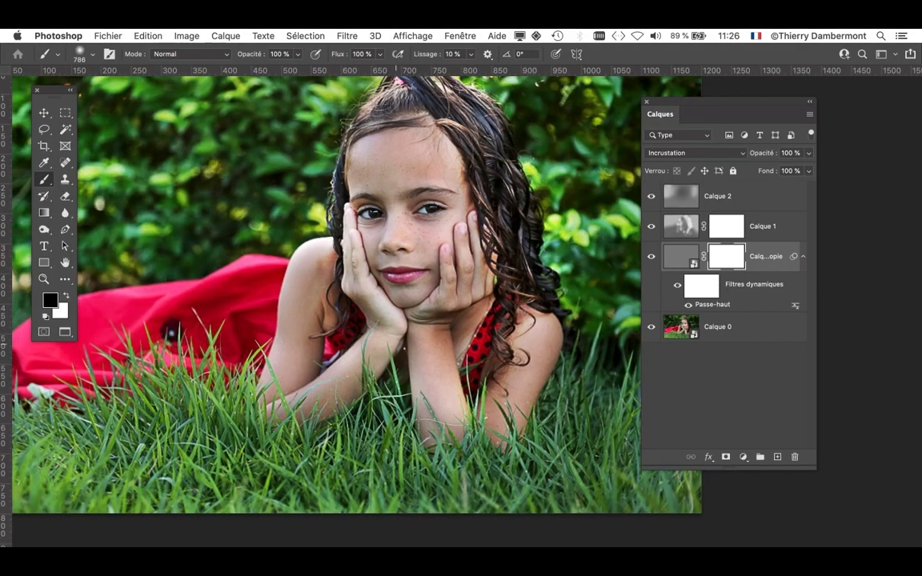
pyautogui.press('super+minus')
pyautogui.moveTo(720, 101); pyautogui.dragTo(824, 95)
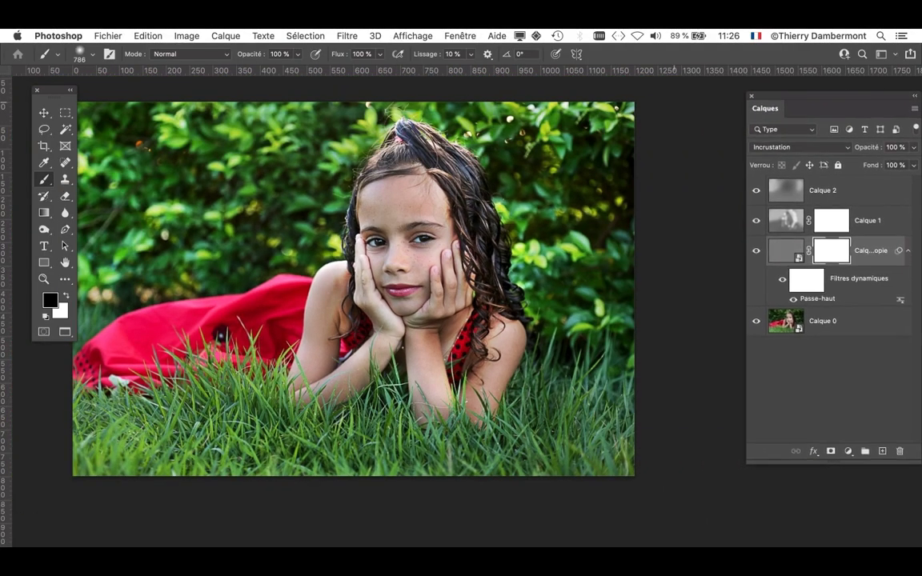
pyautogui.moveTo(531, 269)
pyautogui.mouseDown()
pyautogui.moveTo(560, 232)
pyautogui.moveTo(451, 232)
pyautogui.mouseUp()
pyautogui.moveTo(83, 442)
pyautogui.mouseDown()
pyautogui.moveTo(211, 450)
pyautogui.moveTo(699, 360)
pyautogui.mouseUp()
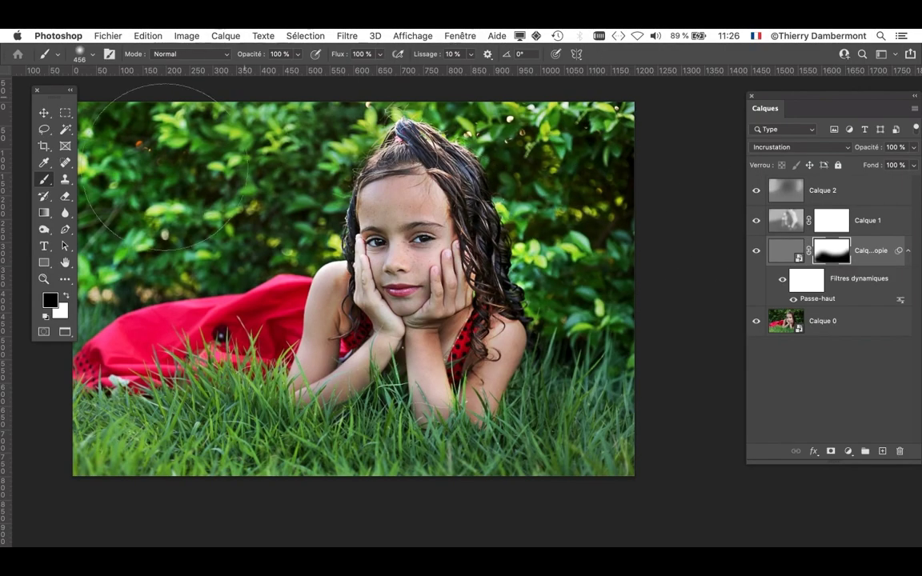
pyautogui.moveTo(160, 242); pyautogui.dragTo(316, 431)
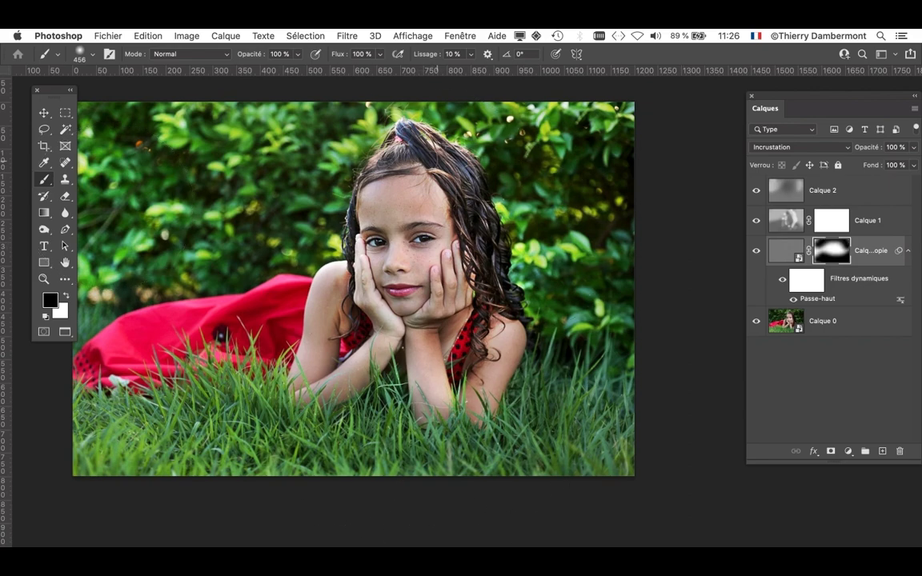
# - Reduce the brush to 184 pixels and mask the high-pass sharpening more closely around the girl's hair and arms
pyautogui.press('super+plus')
pyautogui.scroll(2, 488, 152)
pyautogui.moveTo(518, 269); pyautogui.dragTo(448, 268)
pyautogui.moveTo(555, 284)
pyautogui.mouseDown()
pyautogui.moveTo(493, 285)
pyautogui.moveTo(528, 286)
pyautogui.mouseUp()
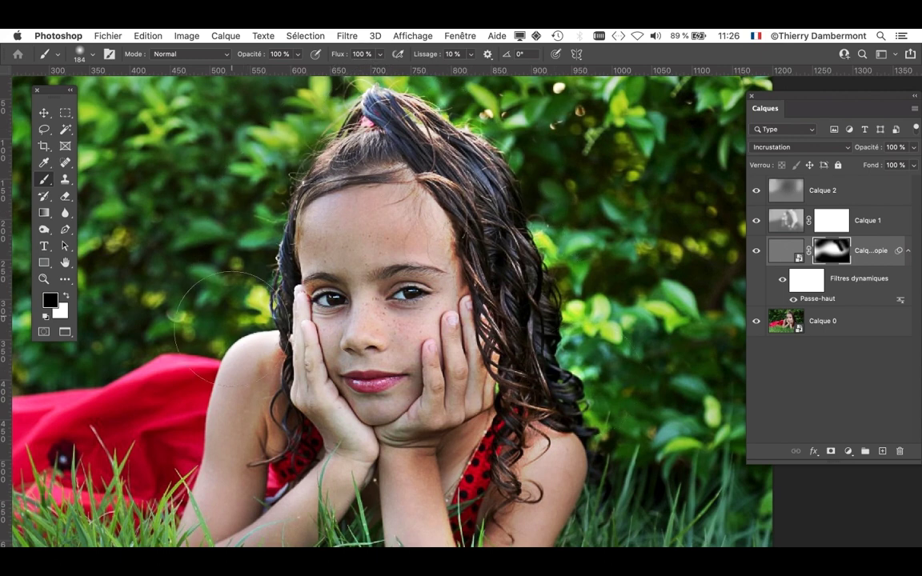
pyautogui.moveTo(296, 462); pyautogui.dragTo(288, 458)
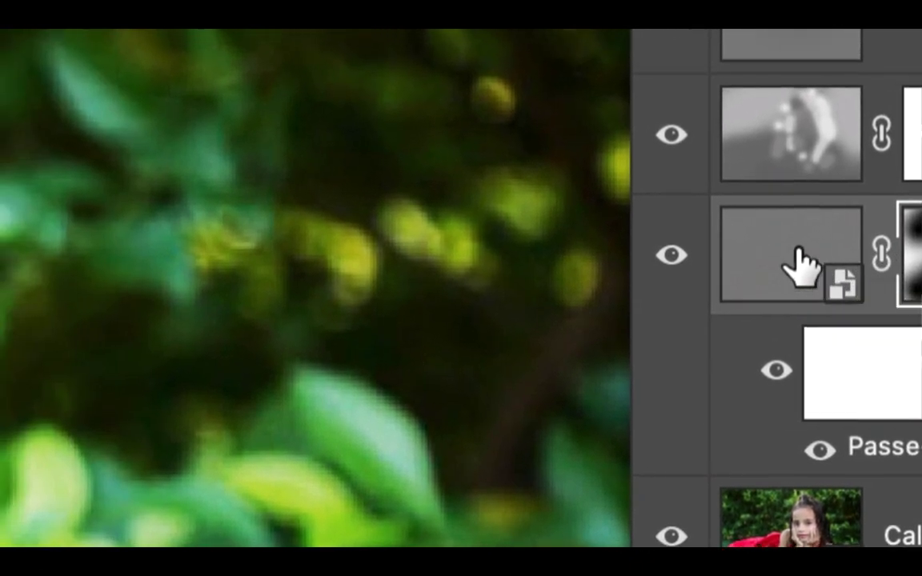
# - Compare the sharpening with the high-pass layer's mask disabled and enabled, including a close view of the face, leaving the mask enabled
pyautogui.click(802, 264)
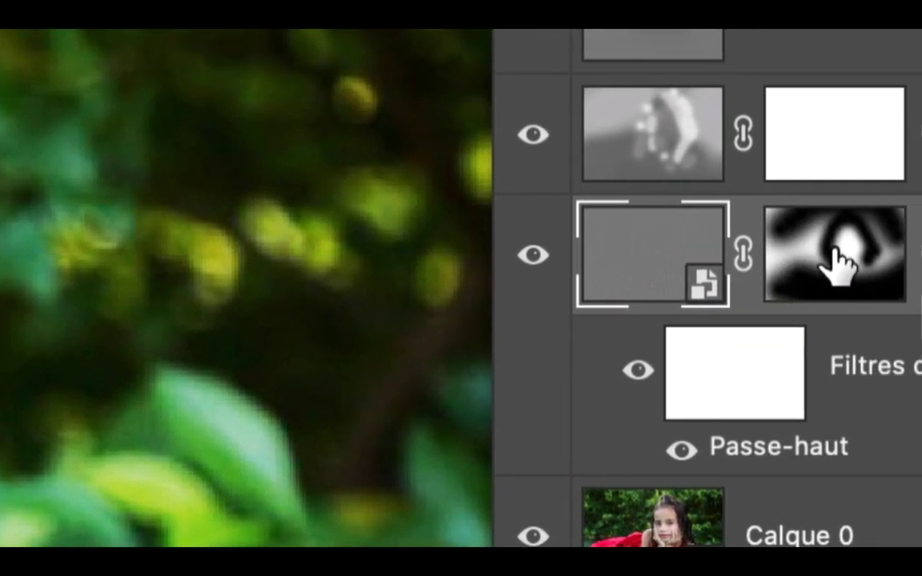
pyautogui.click(839, 262)
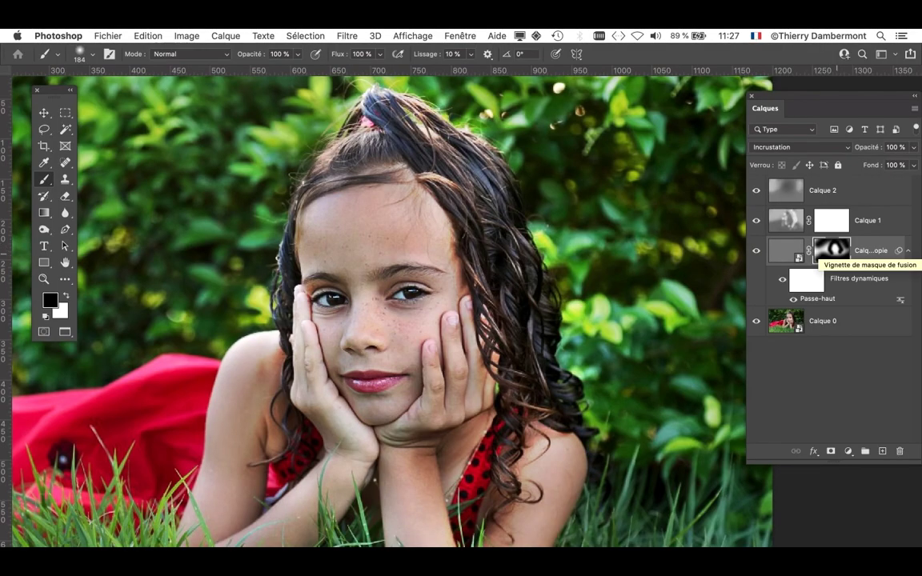
pyautogui.keyDown('shift'); pyautogui.click(829, 251); pyautogui.keyUp('shift')
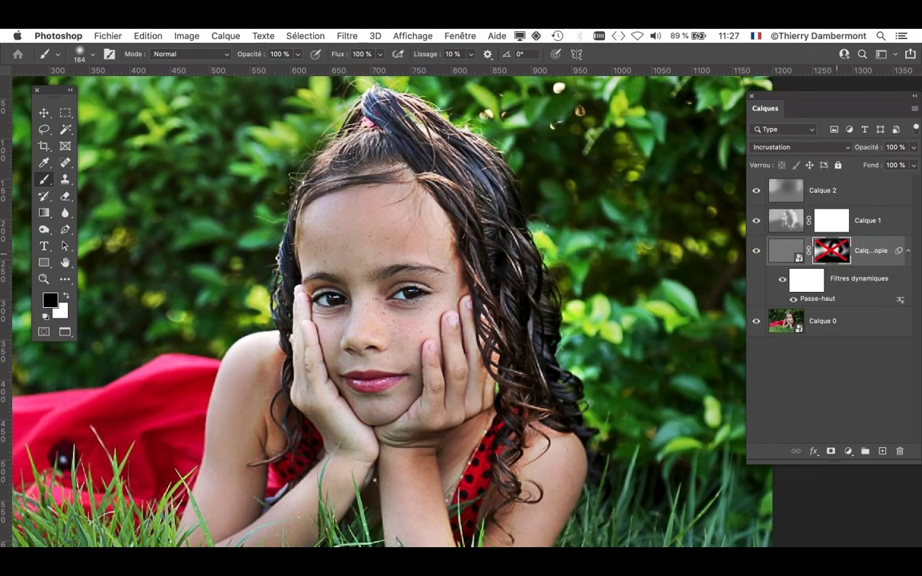
pyautogui.keyDown('shift'); pyautogui.click(831, 251); pyautogui.keyUp('shift')
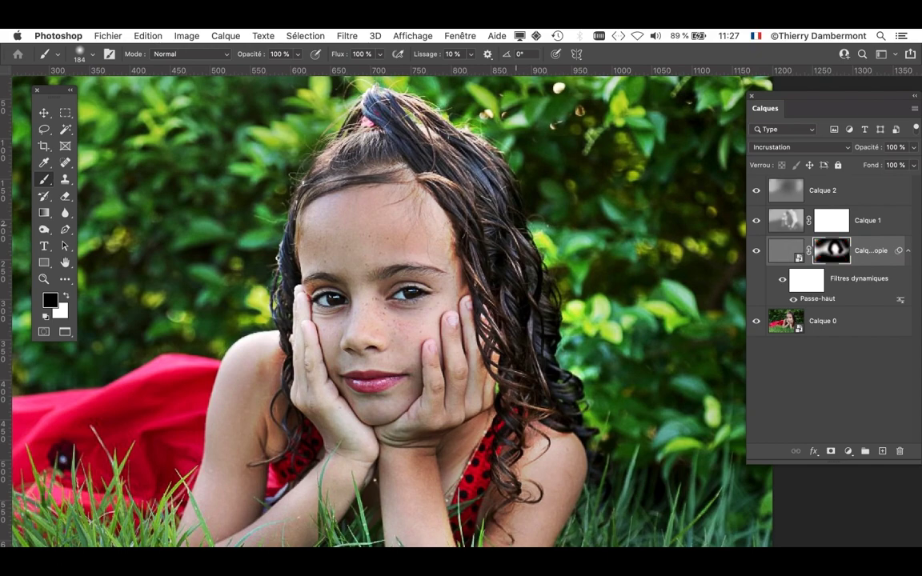
pyautogui.scroll(5, 516, 225)
pyautogui.hscroll(-5, 400, 304)
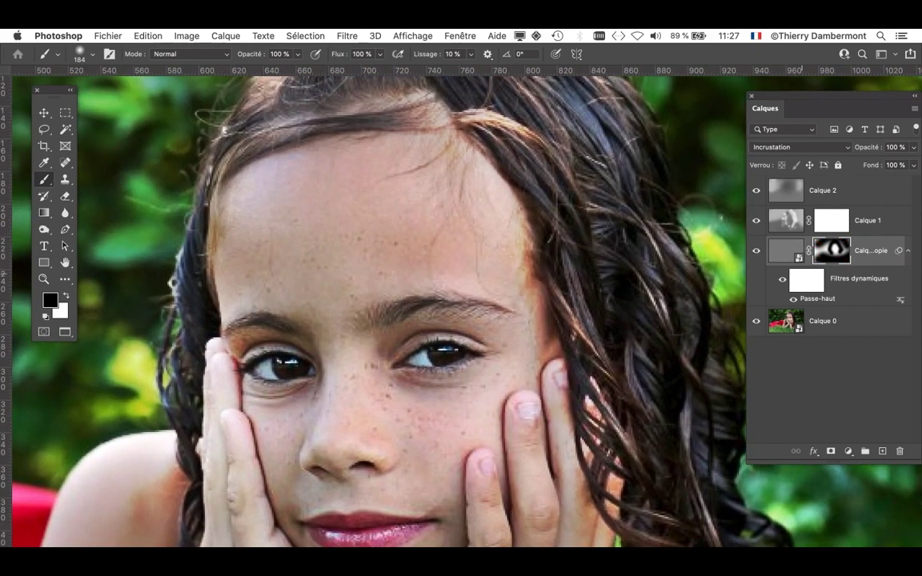
pyautogui.keyDown('shift'); pyautogui.click(837, 252); pyautogui.keyUp('shift')
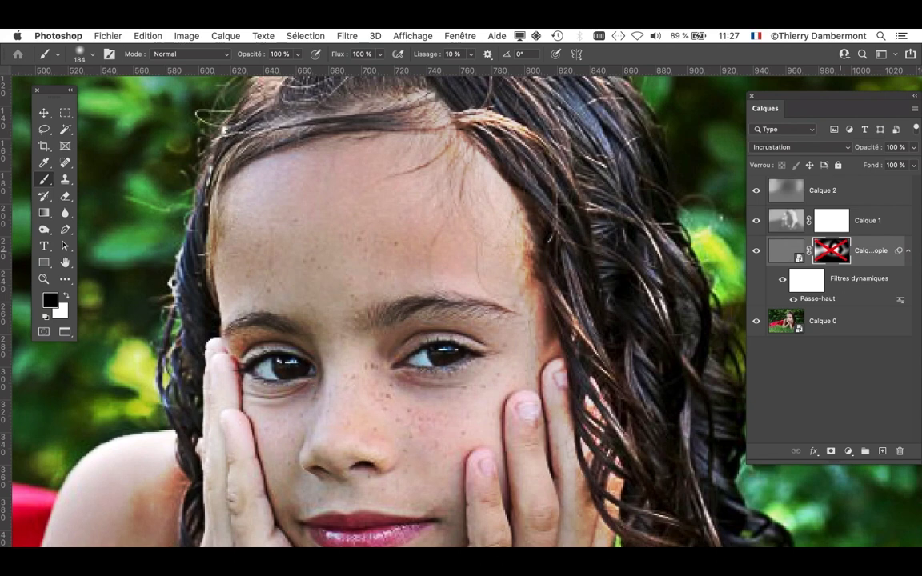
pyautogui.keyDown('shift'); pyautogui.click(831, 250); pyautogui.keyUp('shift')
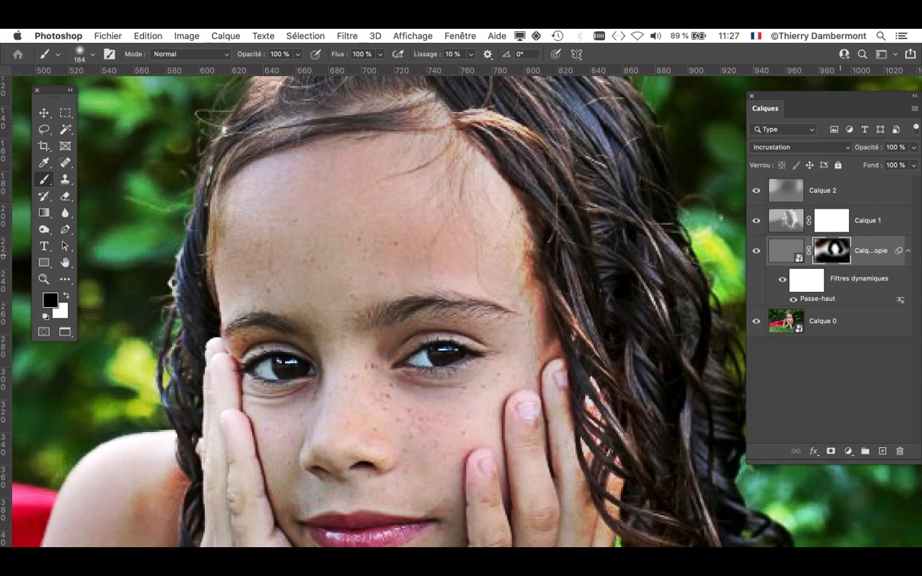
pyautogui.keyDown('shift'); pyautogui.click(831, 250); pyautogui.keyUp('shift')
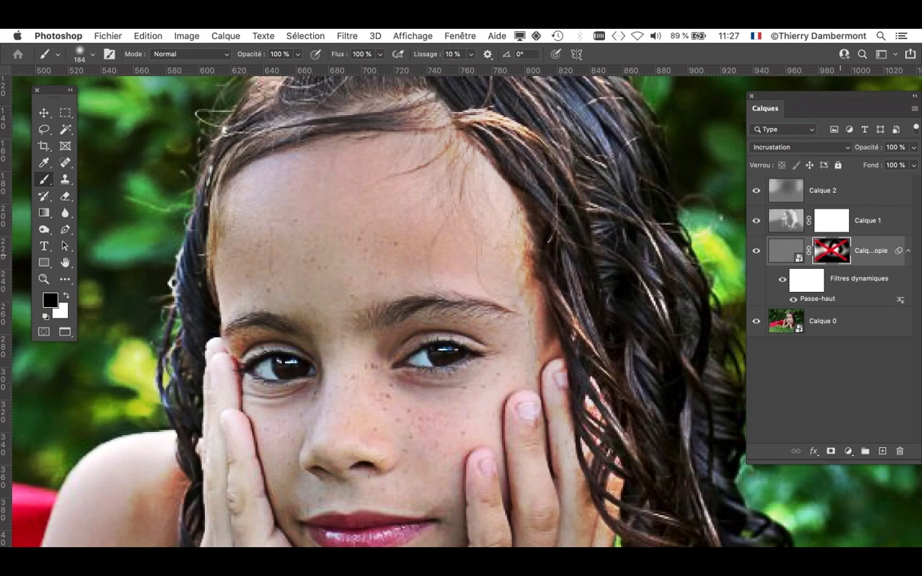
pyautogui.keyDown('shift'); pyautogui.click(831, 251); pyautogui.keyUp('shift')
pyautogui.keyDown('shift'); pyautogui.click(831, 250); pyautogui.keyUp('shift')
pyautogui.keyDown('shift'); pyautogui.click(832, 251); pyautogui.keyUp('shift')
# - Select the layer mask of Calque 1
pyautogui.press('super+0')
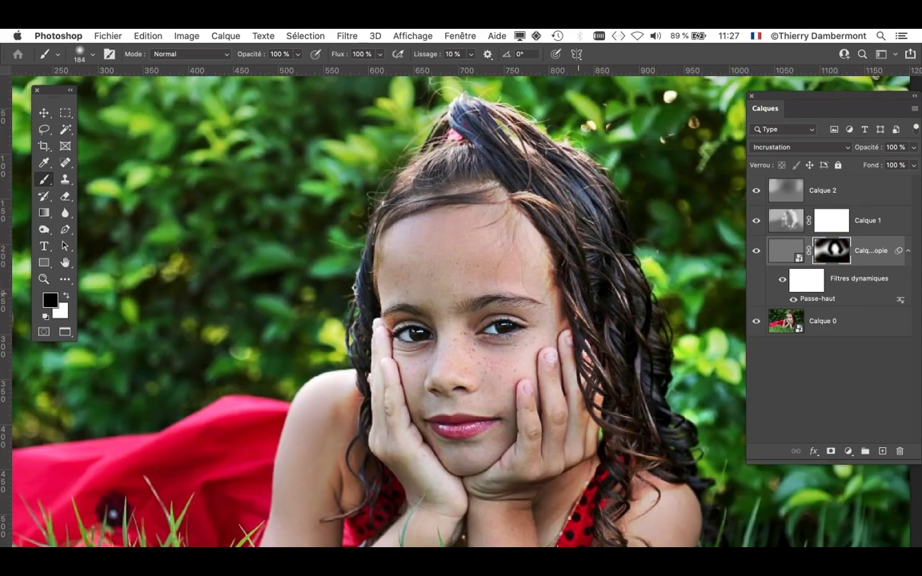
pyautogui.hscroll(5, 549, 253)
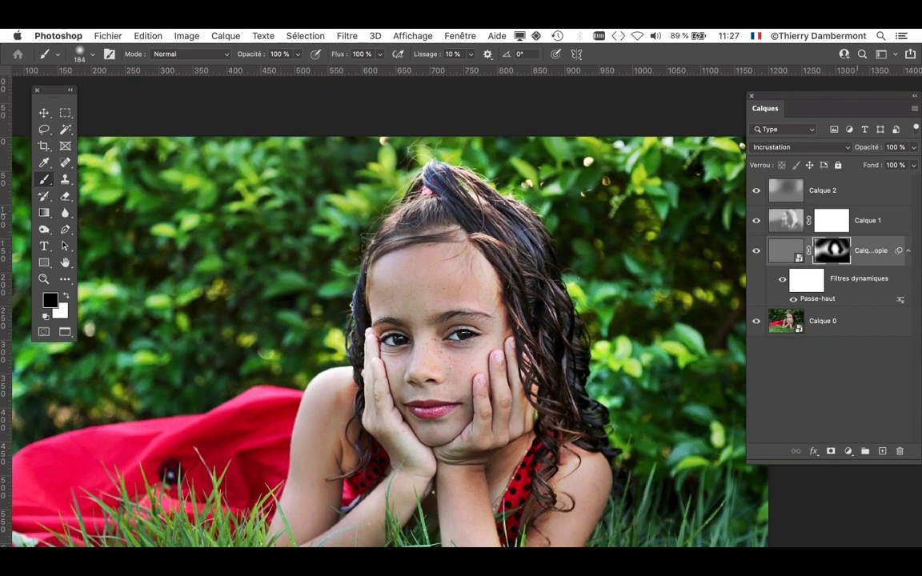
pyautogui.click(832, 221)
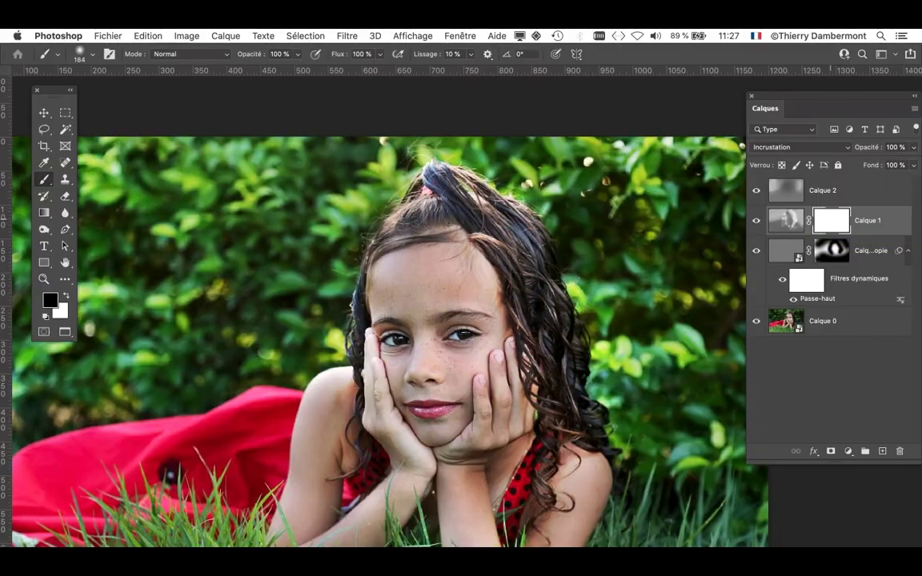
# - Enlarge the brush to 387 pixels and paint Calque 1's mask black over the upper foliage on both sides of the girl
pyautogui.scroll(-2, 547, 278)
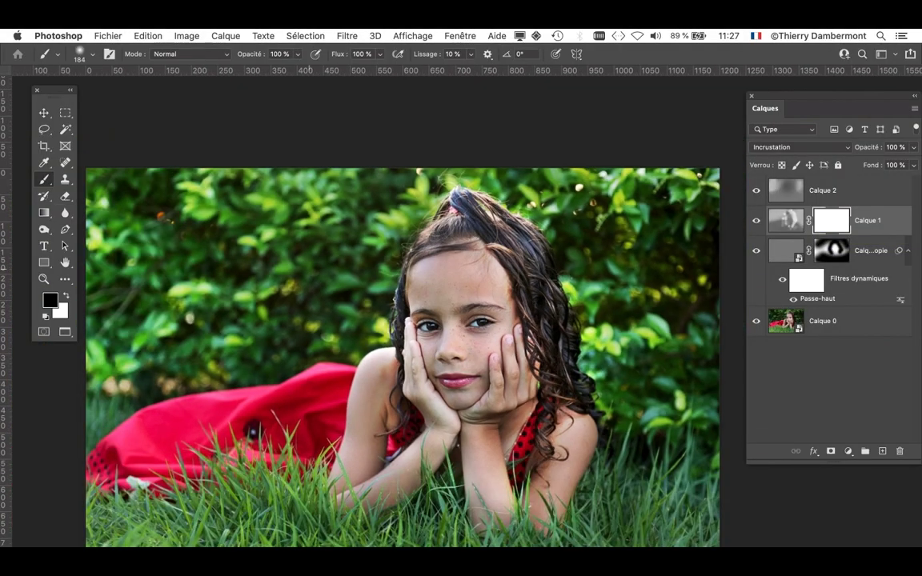
pyautogui.moveTo(340, 314); pyautogui.dragTo(392, 313)
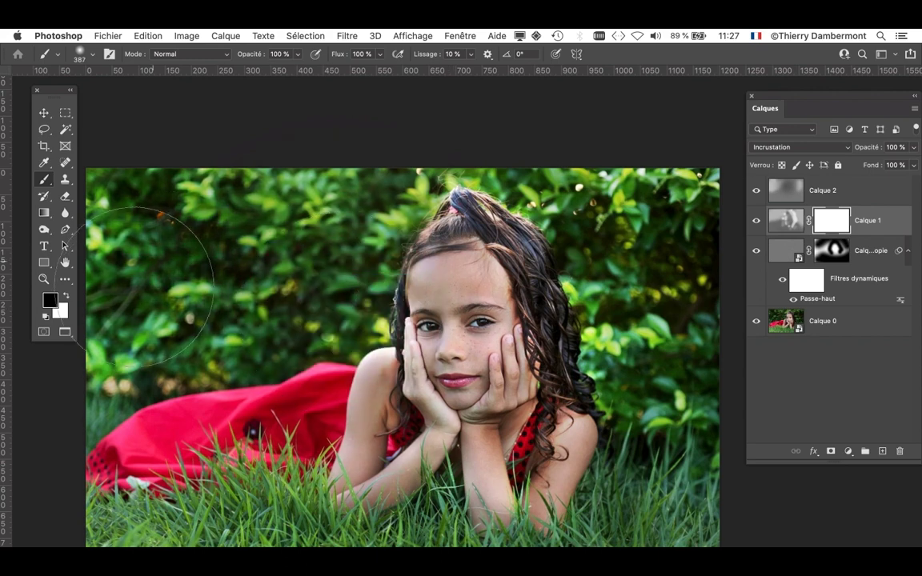
pyautogui.moveTo(689, 148)
pyautogui.mouseDown()
pyautogui.moveTo(655, 206)
pyautogui.moveTo(669, 339)
pyautogui.moveTo(664, 192)
pyautogui.mouseUp()
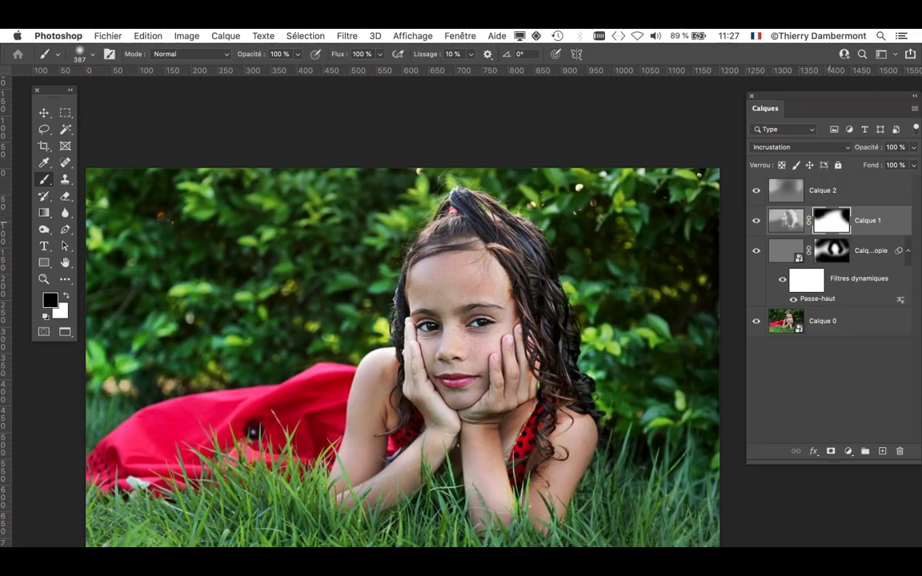
# - Compare the photo with Calque 1's layer mask disabled and enabled, leaving the mask enabled, and view the whole image
pyautogui.keyDown('shift'); pyautogui.click(831, 220); pyautogui.keyUp('shift')
pyautogui.keyDown('shift'); pyautogui.click(831, 220); pyautogui.keyUp('shift')
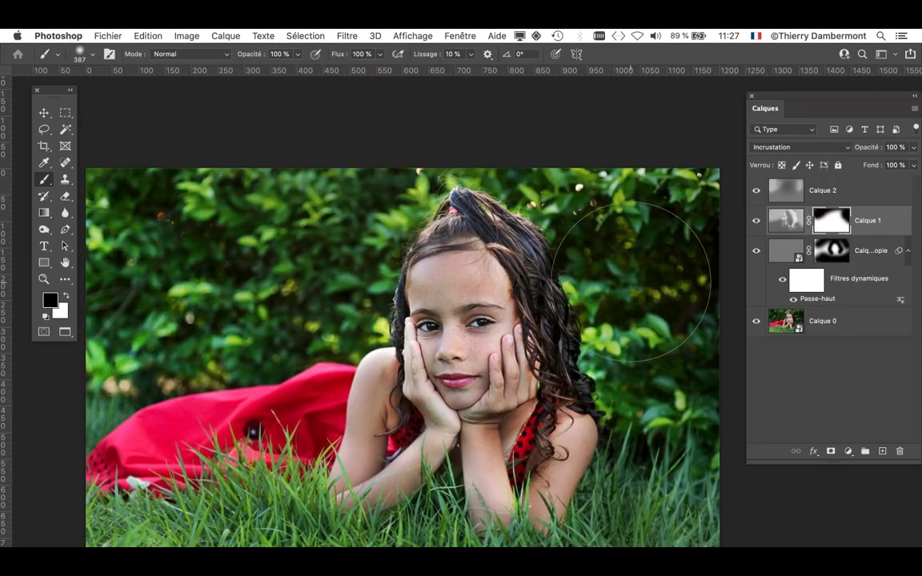
pyautogui.scroll(-2, 633, 285)
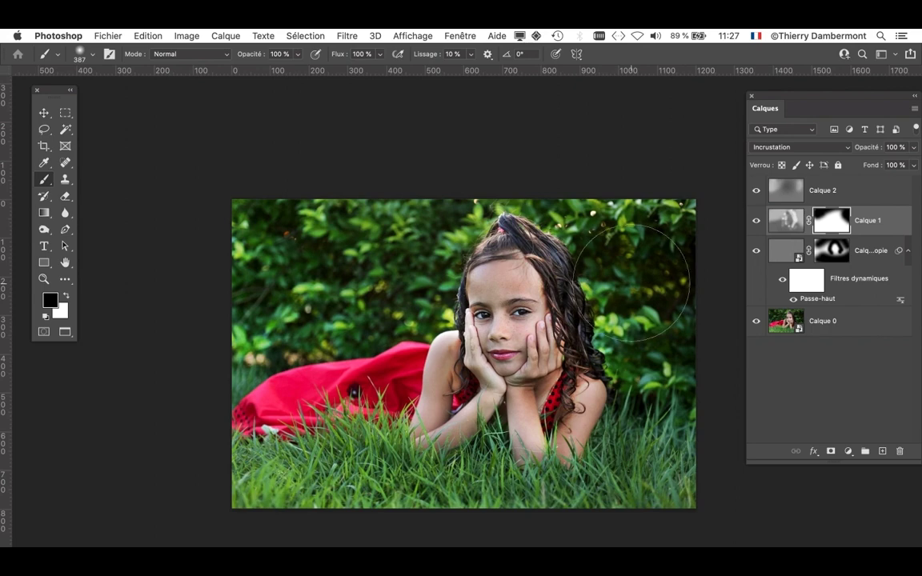
pyautogui.moveTo(516, 286); pyautogui.dragTo(440, 252)
pyautogui.moveTo(489, 273); pyautogui.dragTo(492, 248)
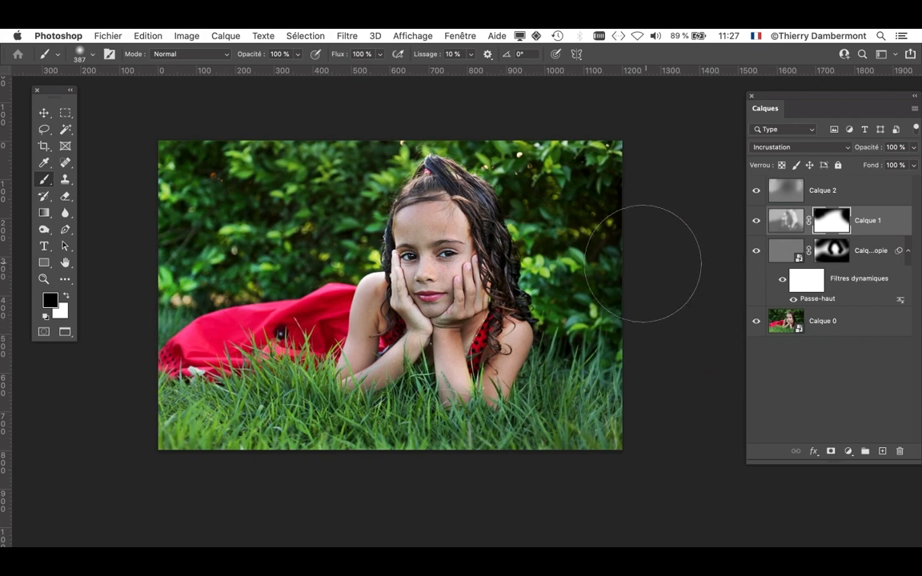
# - Save the document as girl_looking_girl-DODGE-AND-BURN-DYNAMIQUE-03.psd in Photoshop format, with layers, in the docs jeudi matin folder
pyautogui.click(96, 36)
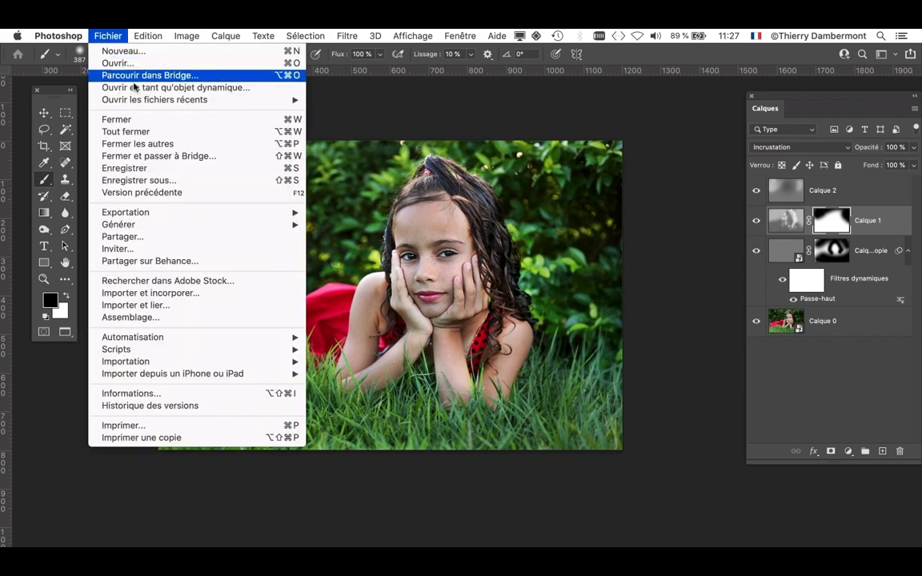
pyautogui.click(178, 180)
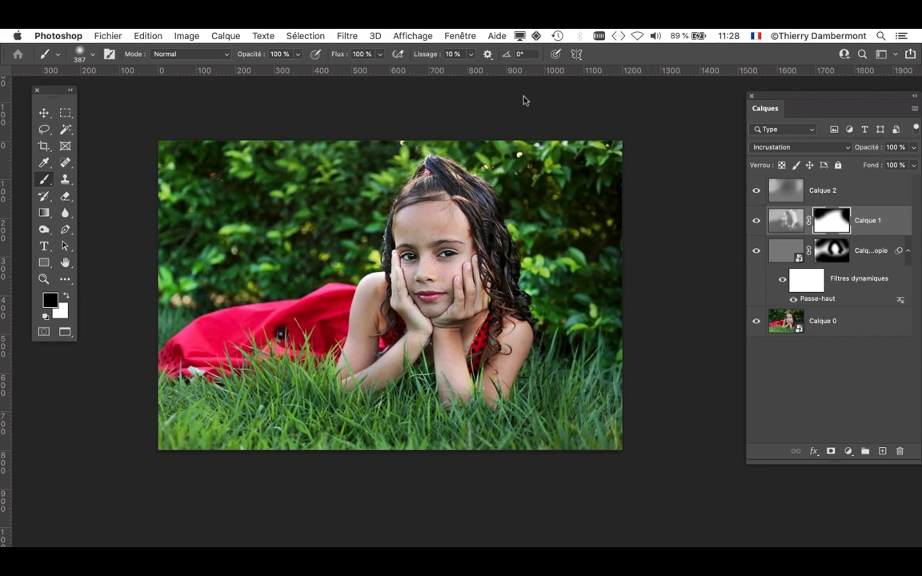
pyautogui.press('super+shift+s')
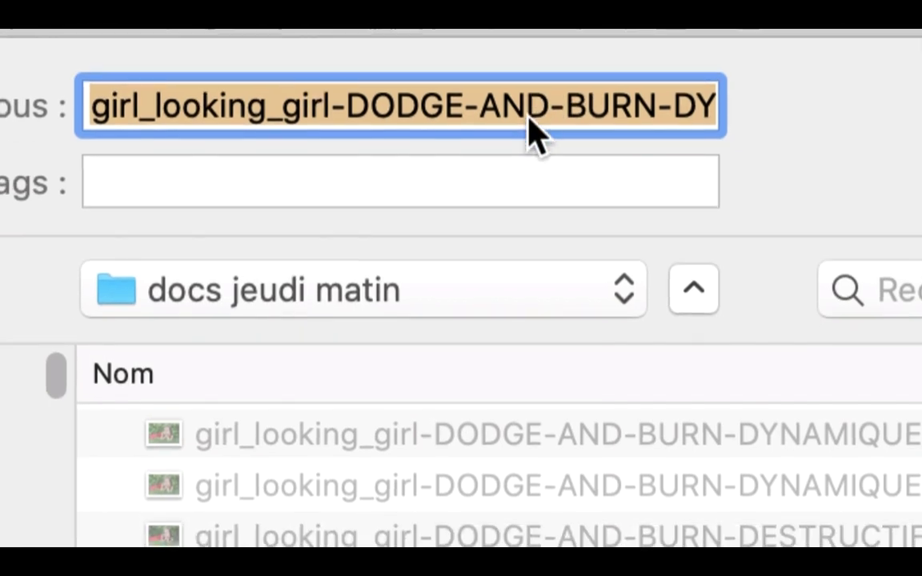
pyautogui.click(521, 138)
pyautogui.press('Down')
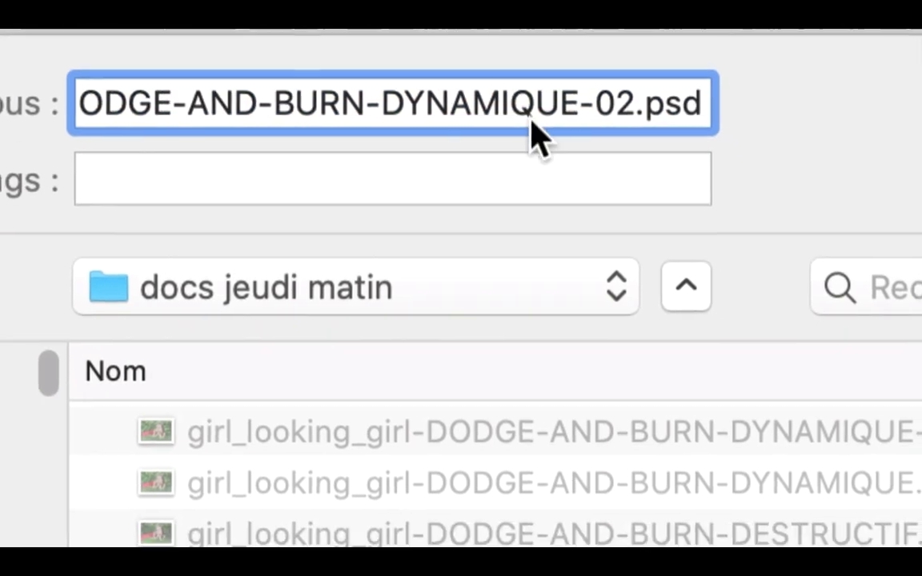
pyautogui.moveTo(545, 120); pyautogui.dragTo(554, 134)
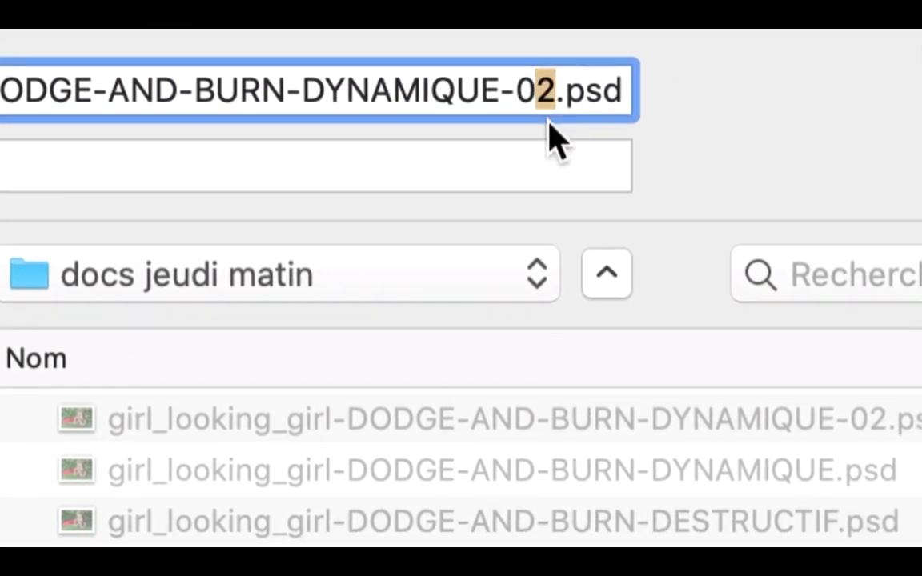
pyautogui.write('3')
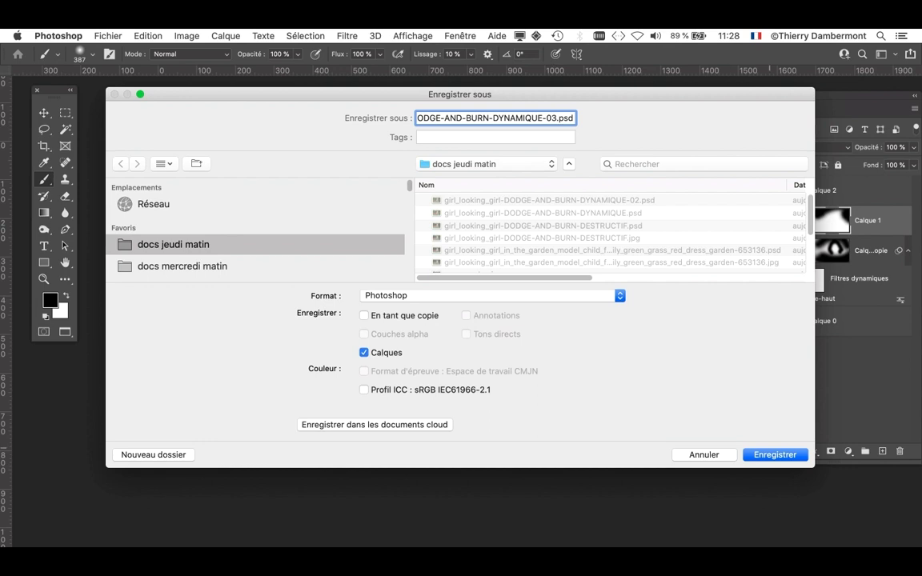
pyautogui.press('Return')
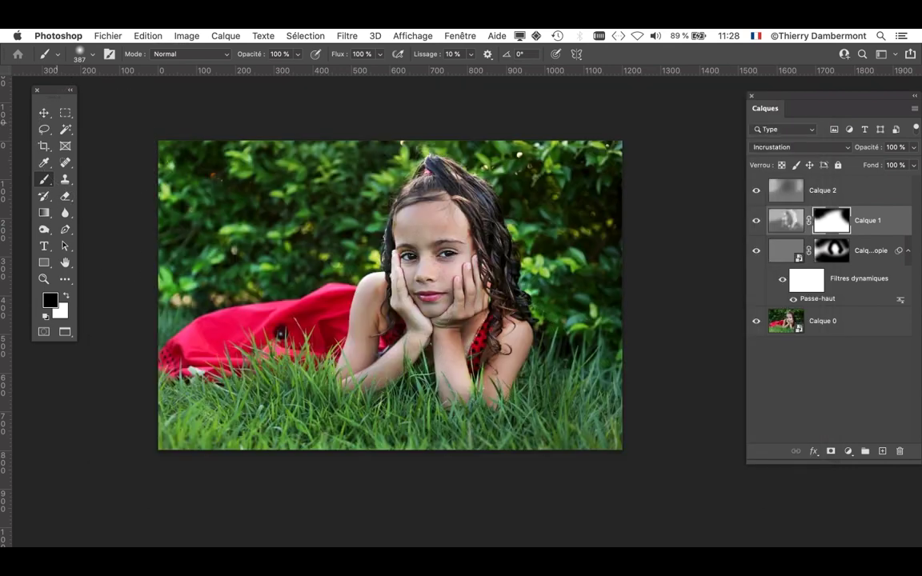
# - Add a Teinte/Saturation adjustment layer directly above Calque 2
pyautogui.press('v')
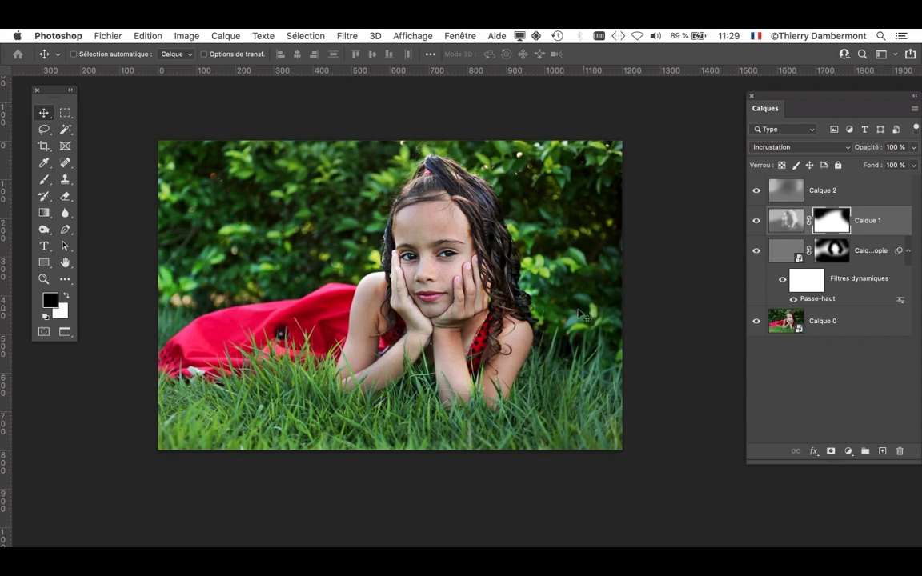
pyautogui.scroll(2, 416, 324)
pyautogui.scroll(1, 420, 324)
pyautogui.scroll(1, 420, 325)
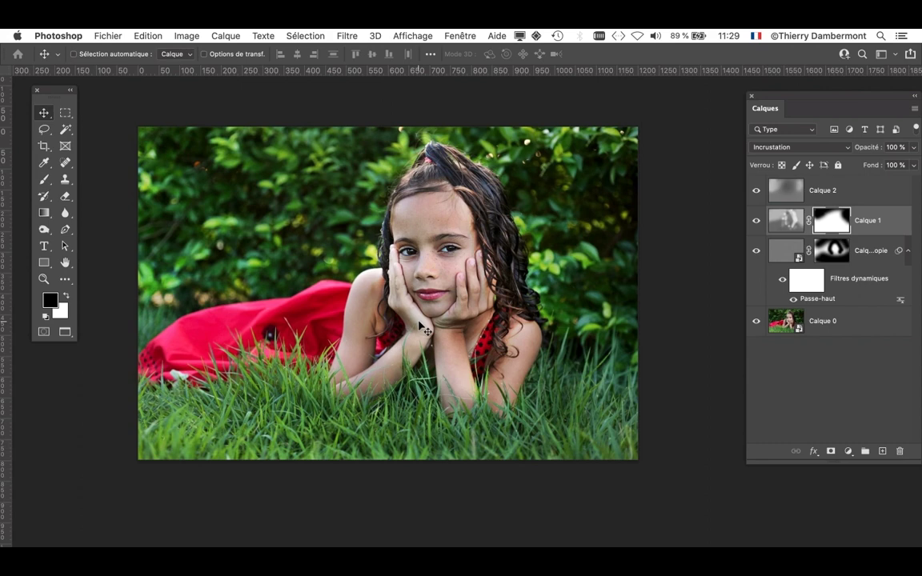
pyautogui.moveTo(766, 98); pyautogui.dragTo(679, 109)
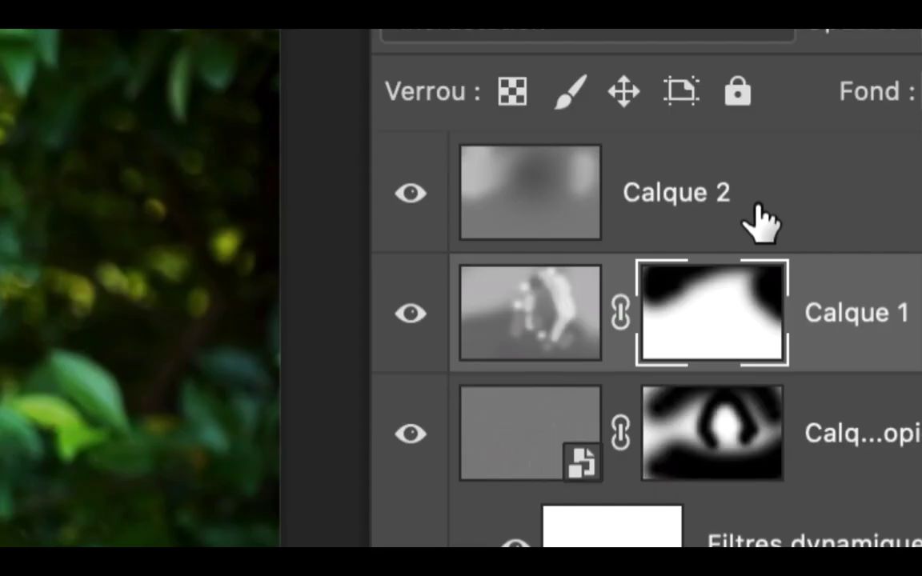
pyautogui.click(760, 222)
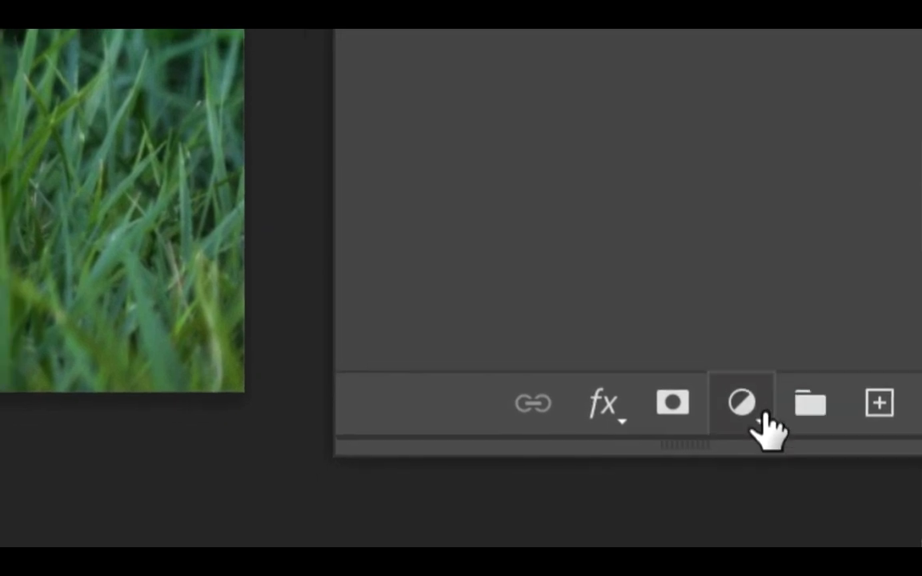
pyautogui.click(729, 500)
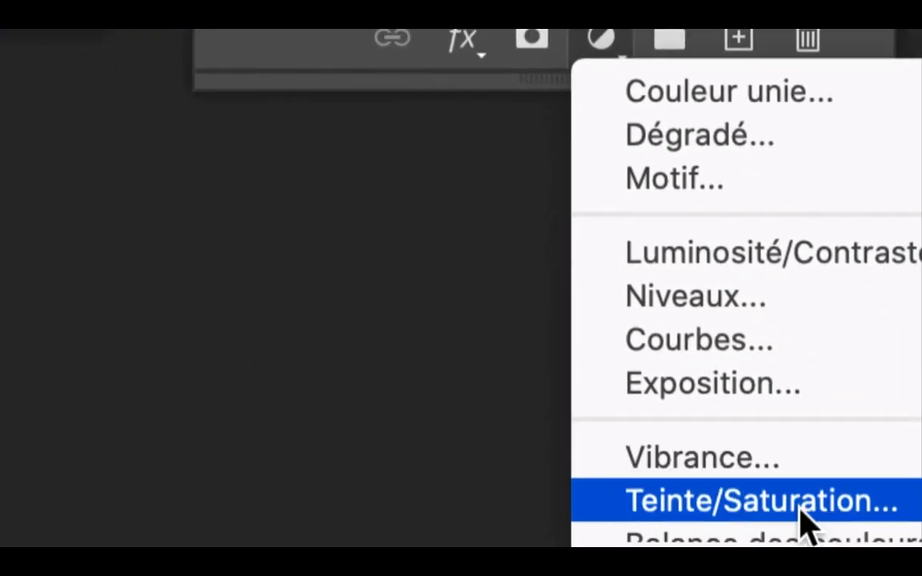
pyautogui.click(802, 507)
pyautogui.press('super')
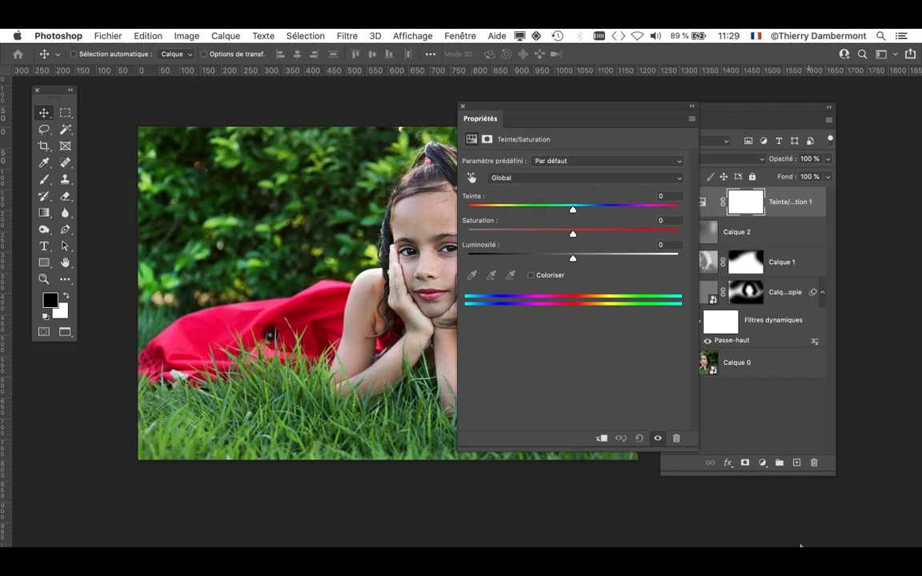
# - Move the Calques and Propriétés panels off the photo so the whole image can be seen beside the Teinte/Saturation settings
pyautogui.moveTo(735, 107); pyautogui.dragTo(791, 110)
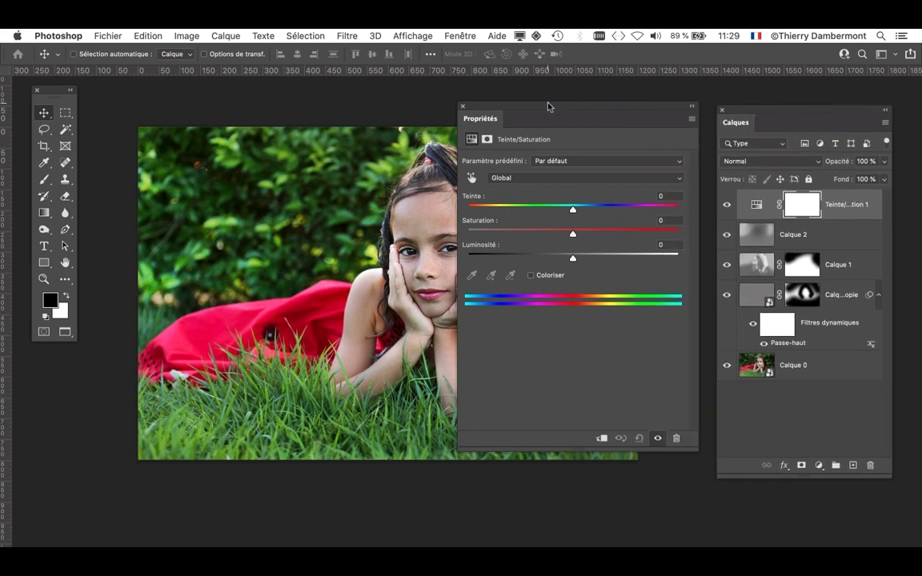
pyautogui.moveTo(549, 106); pyautogui.dragTo(637, 91)
pyautogui.hscroll(3, 560, 100)
pyautogui.moveTo(560, 101); pyautogui.dragTo(611, 102)
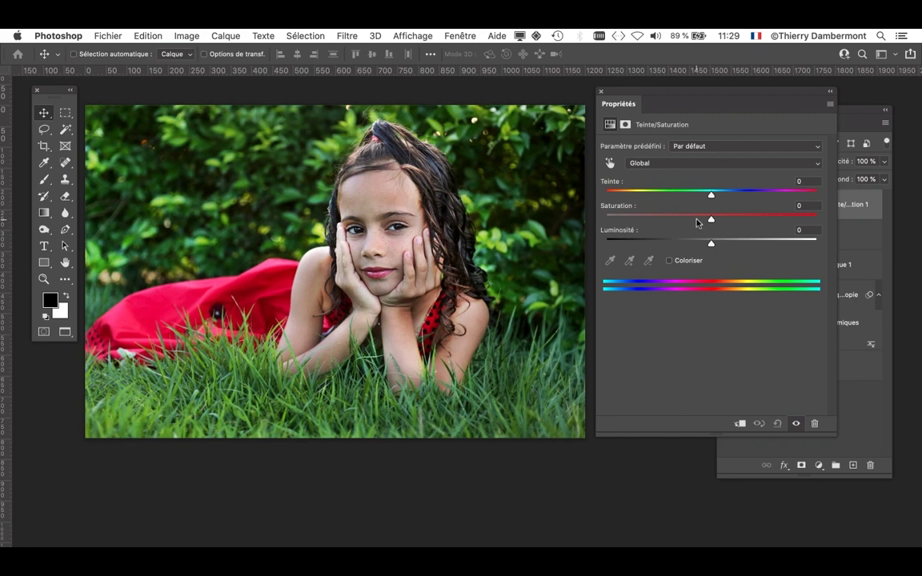
# - Try changing the Global saturation of the Teinte/Saturation layer, then reset the saturation to 0
pyautogui.moveTo(690, 219); pyautogui.dragTo(709, 226)
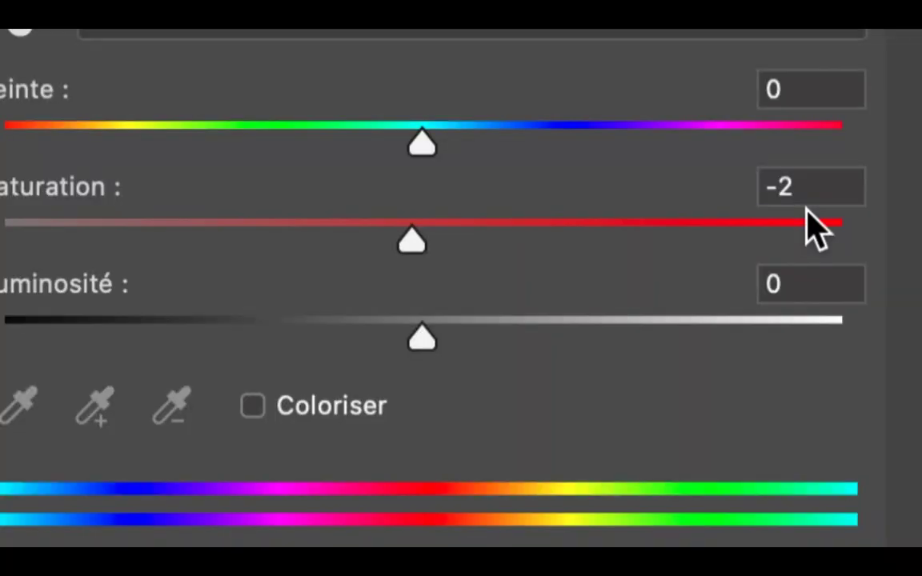
pyautogui.click(796, 206)
pyautogui.write('0')
pyautogui.press('Tab')
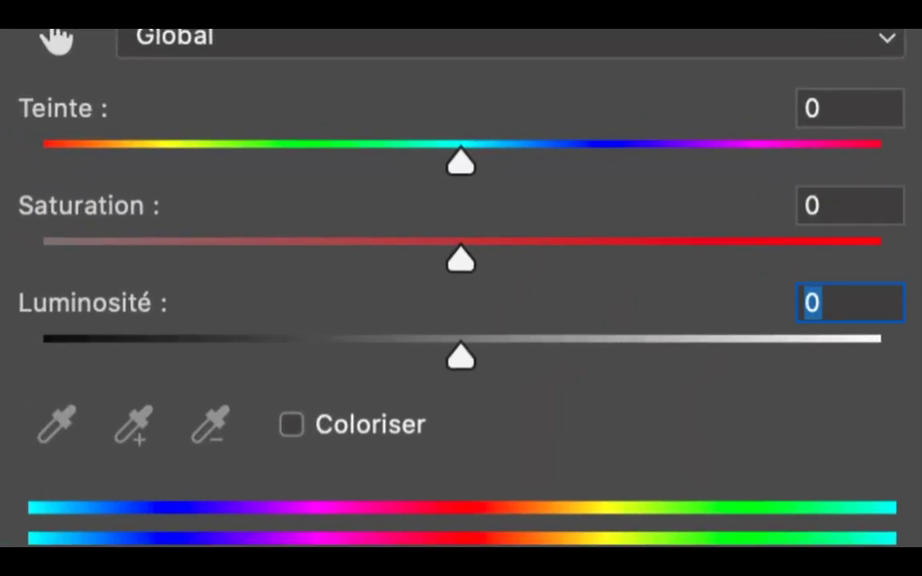
# - Set the saturation of the Verts range to -100 in the Teinte/Saturation adjustment layer
pyautogui.click(268, 37)
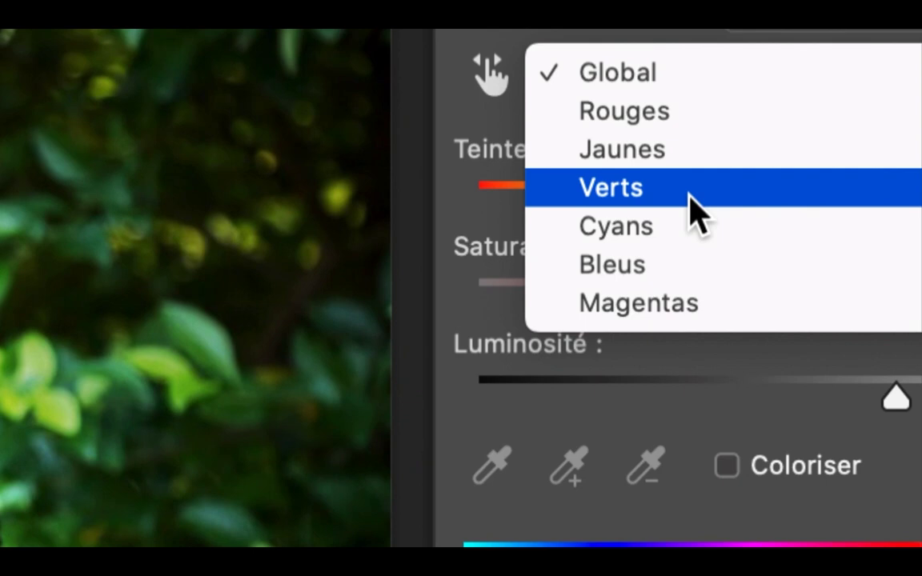
pyautogui.click(690, 196)
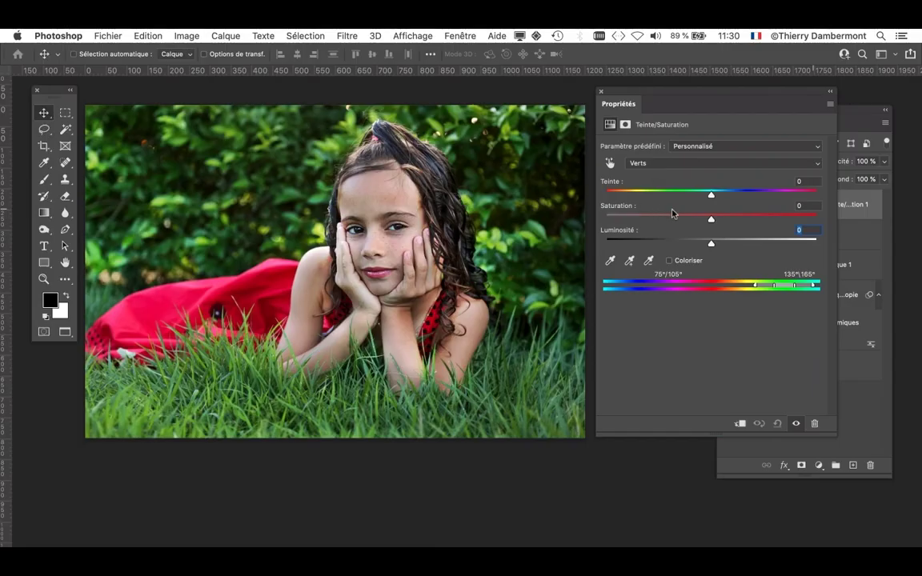
pyautogui.moveTo(706, 222); pyautogui.dragTo(580, 229)
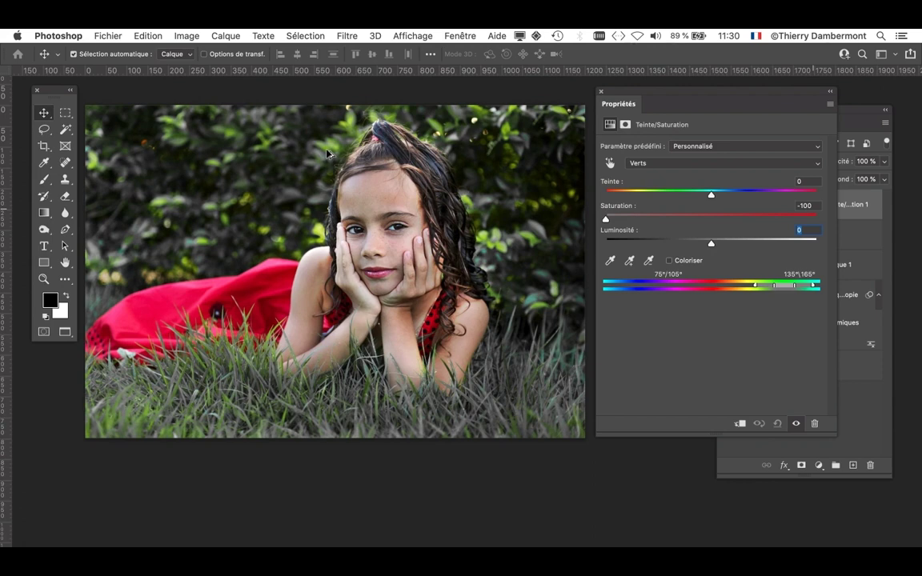
pyautogui.press('super')
pyautogui.moveTo(836, 422); pyautogui.dragTo(795, 420)
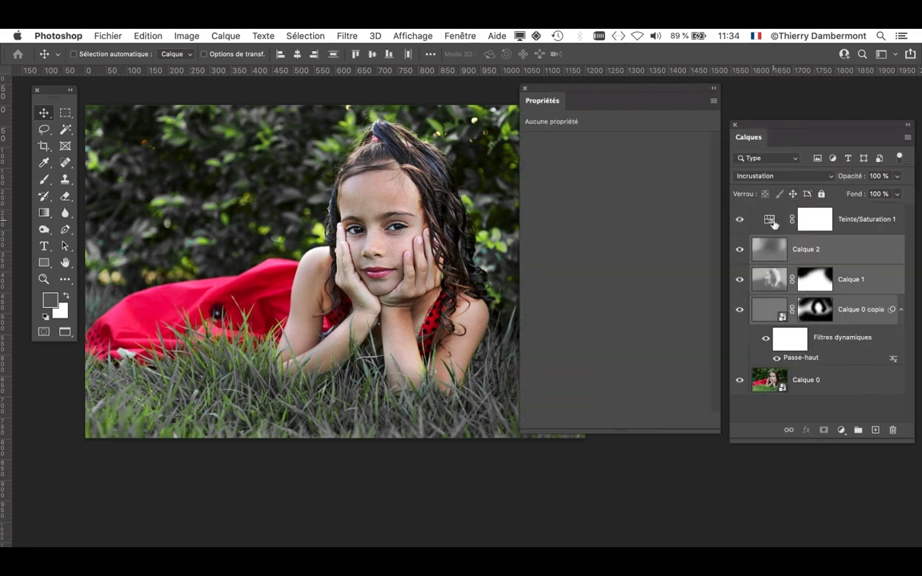
# - Delete Calque 2, Calque 1 and Calque 0 copie together, keeping only the Teinte/Saturation 1 layer above Calque 0
pyautogui.click(771, 221)
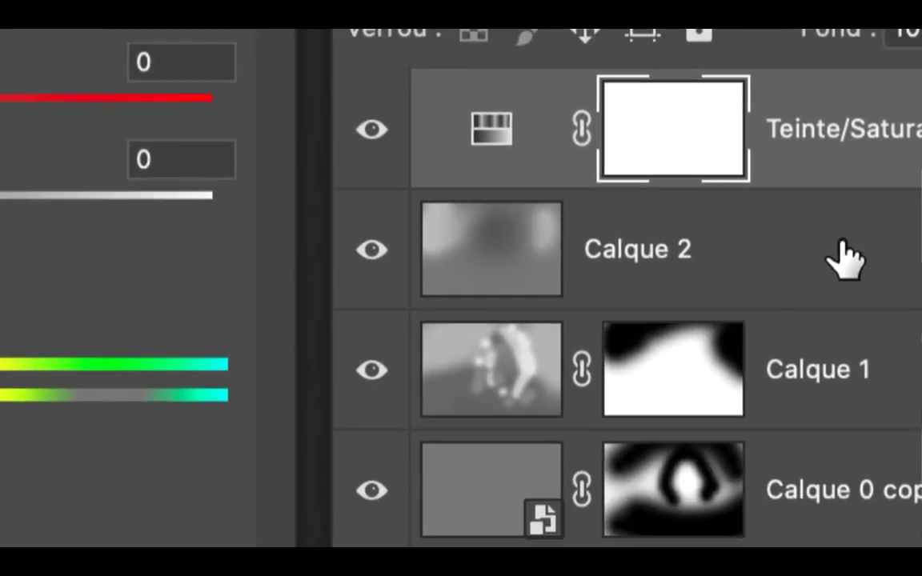
pyautogui.click(808, 344)
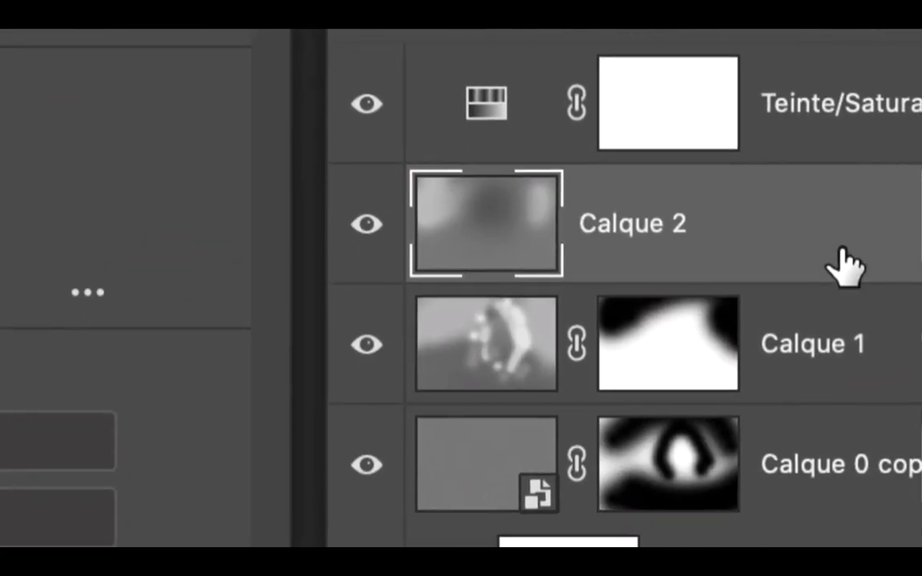
pyautogui.click(816, 455)
pyautogui.click(836, 376)
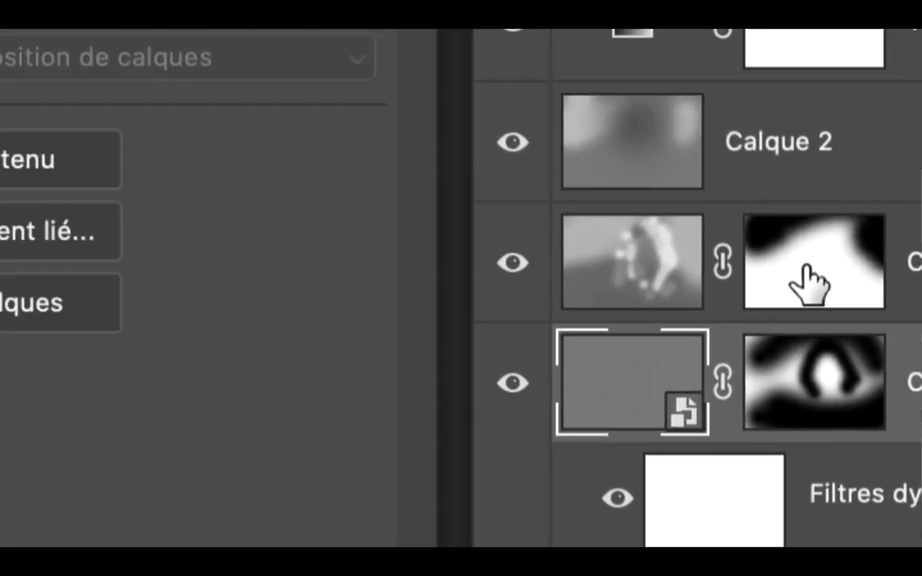
pyautogui.click(872, 168)
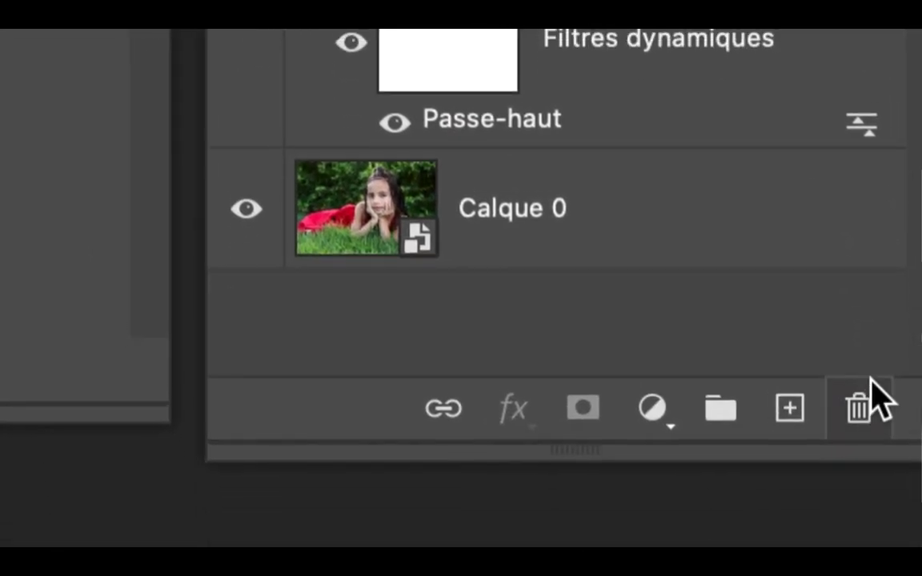
pyautogui.click(871, 386)
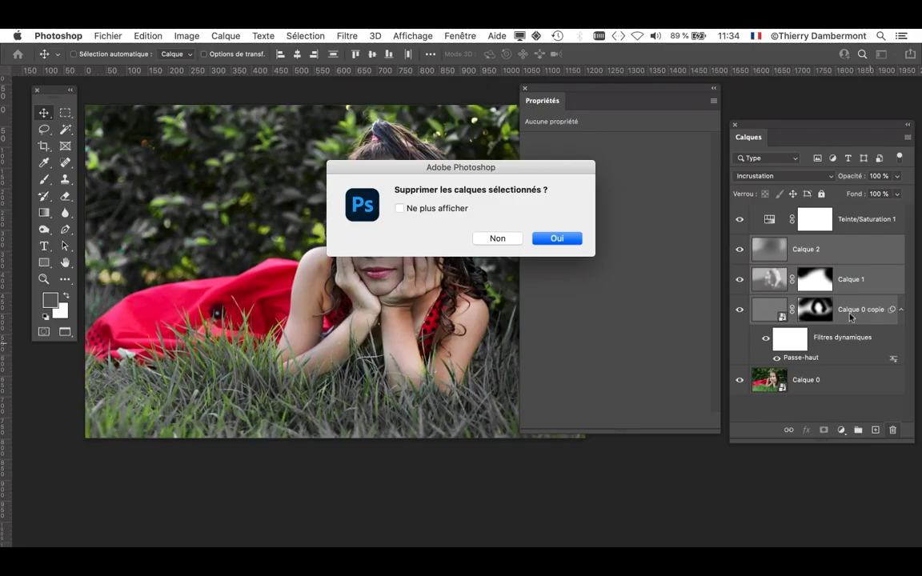
pyautogui.click(557, 239)
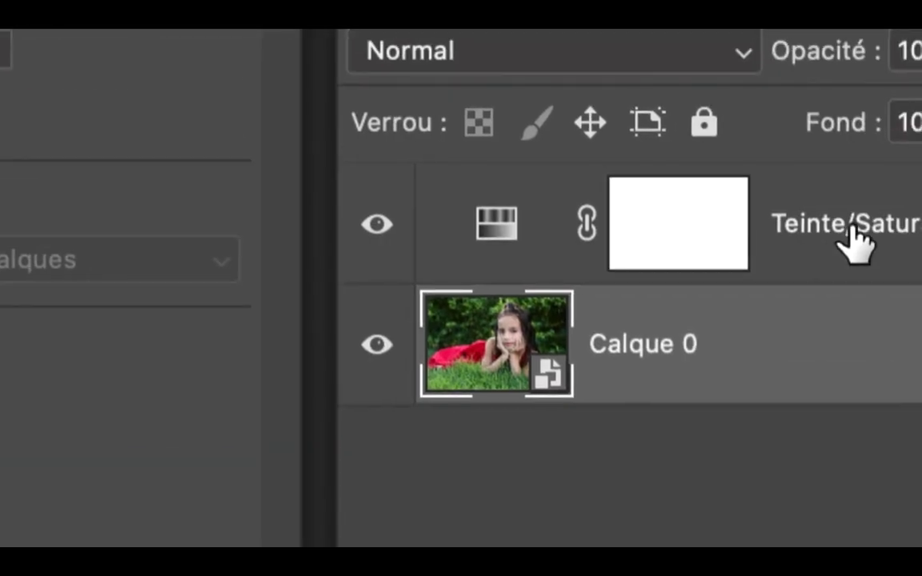
# - Reopen the settings of the Teinte/Saturation 1 layer above Calque 0 and switch them to the Verts range
pyautogui.click(857, 220)
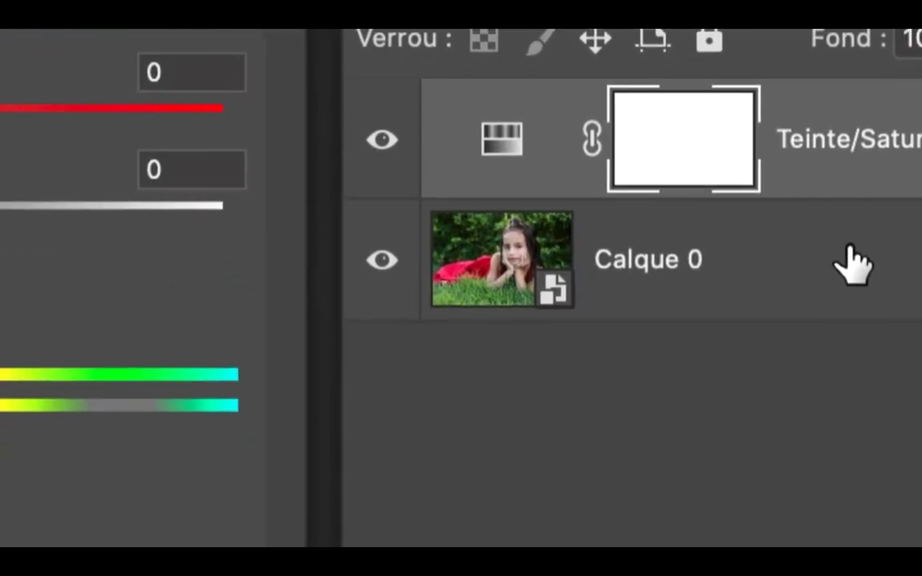
pyautogui.click(844, 364)
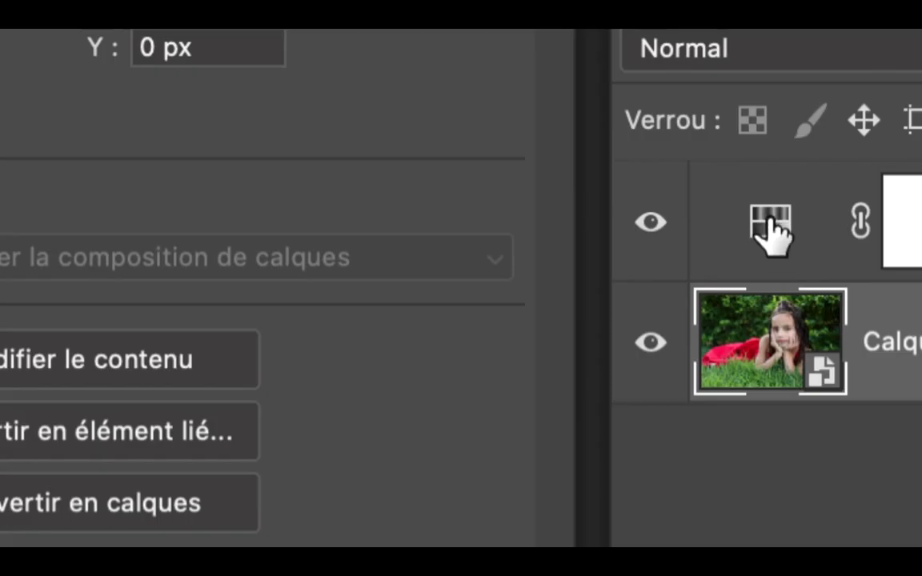
pyautogui.click(770, 229)
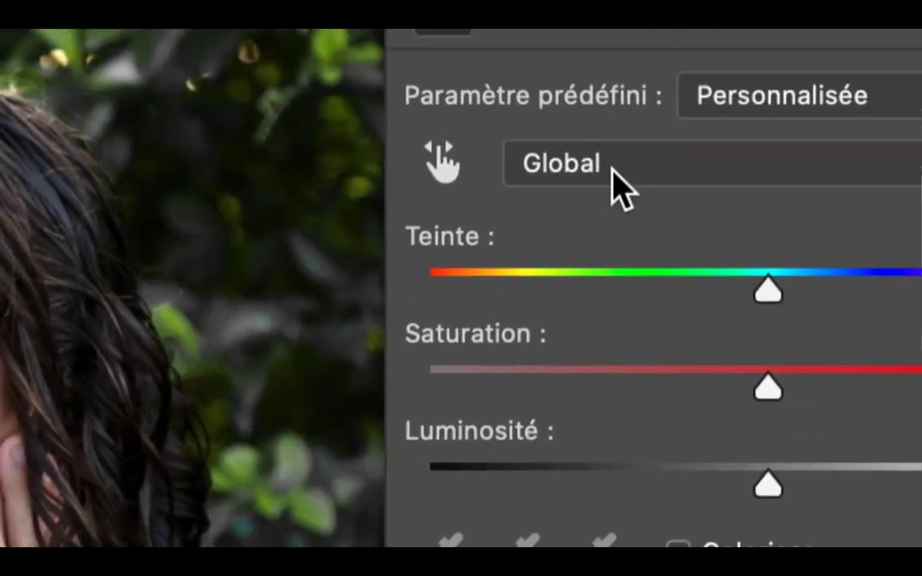
pyautogui.click(251, 32)
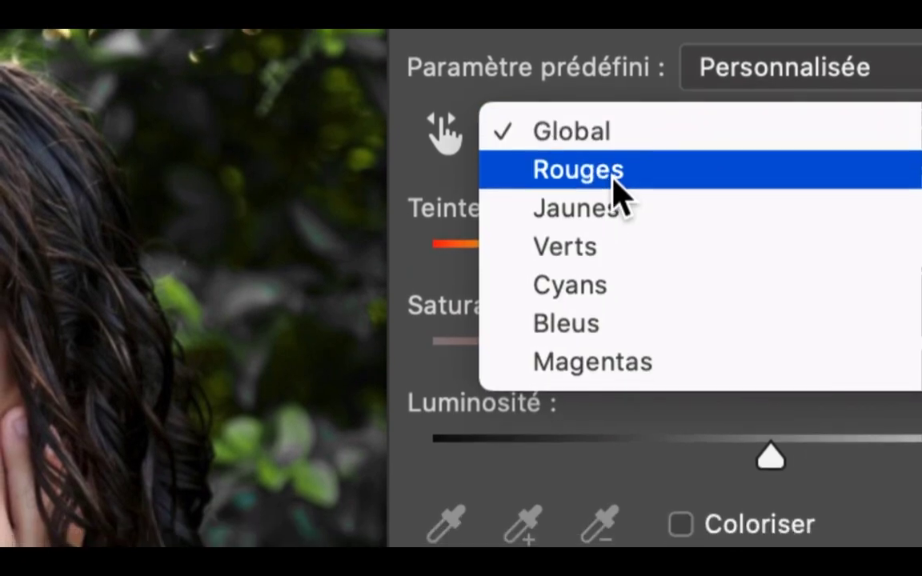
pyautogui.click(613, 248)
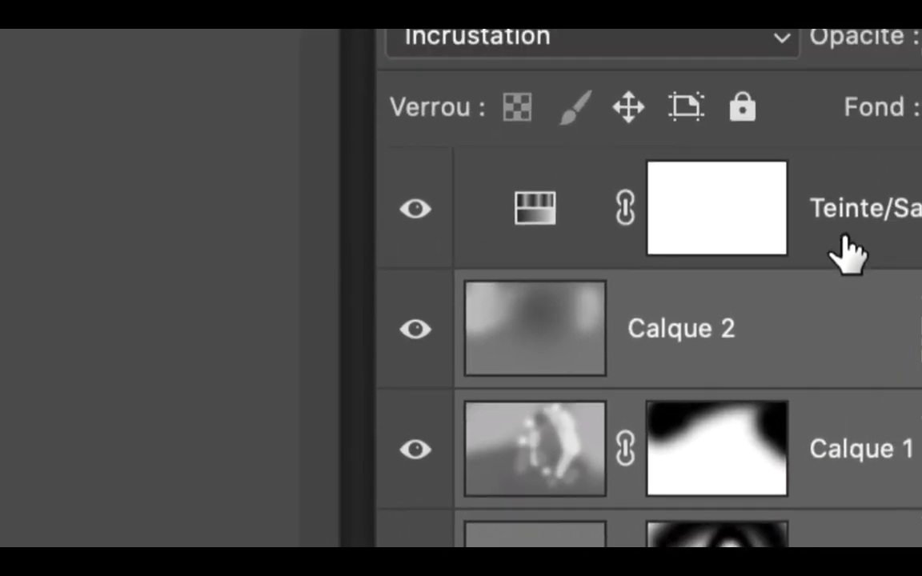
# - Select Teinte/Saturation 1, Calque 2 and Calque 0 copie in turn to view each layer's properties
pyautogui.click(897, 94)
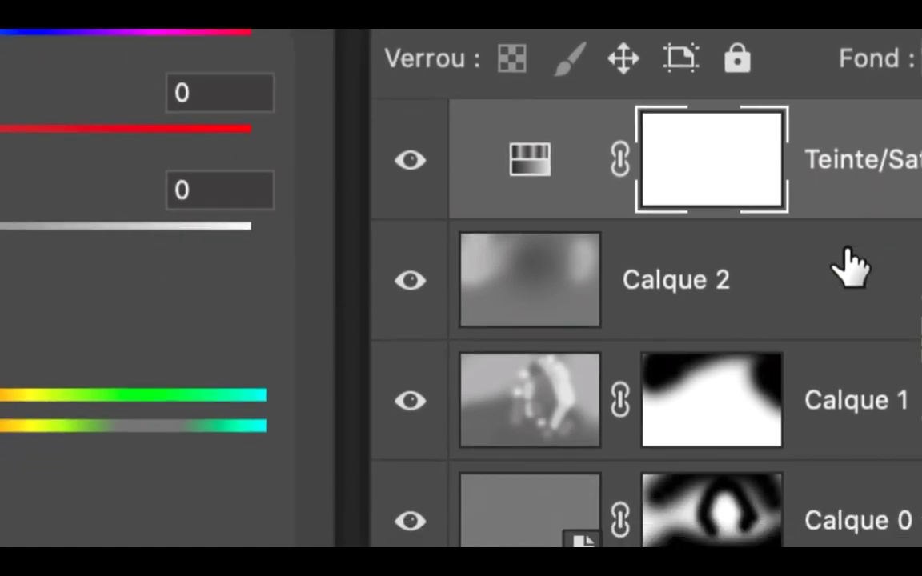
pyautogui.click(850, 318)
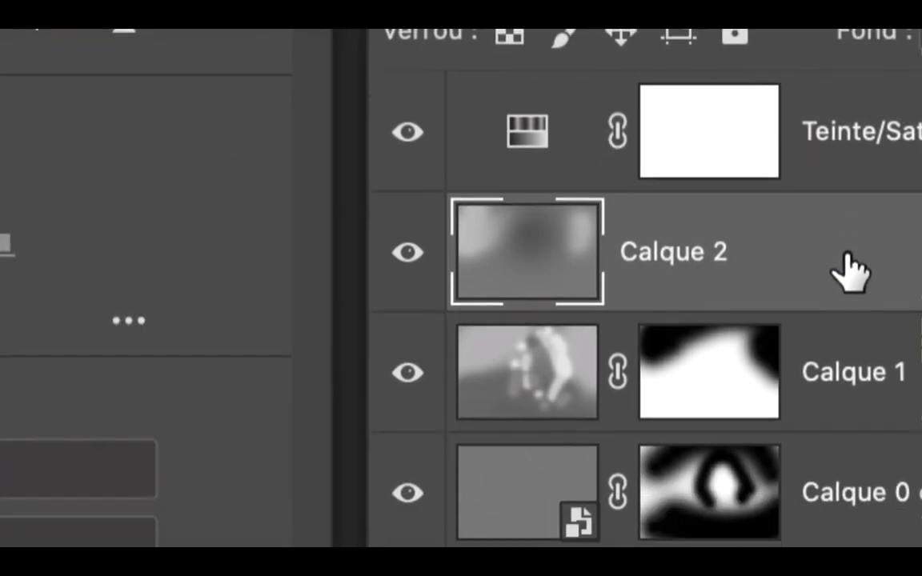
pyautogui.click(850, 289)
pyautogui.click(850, 440)
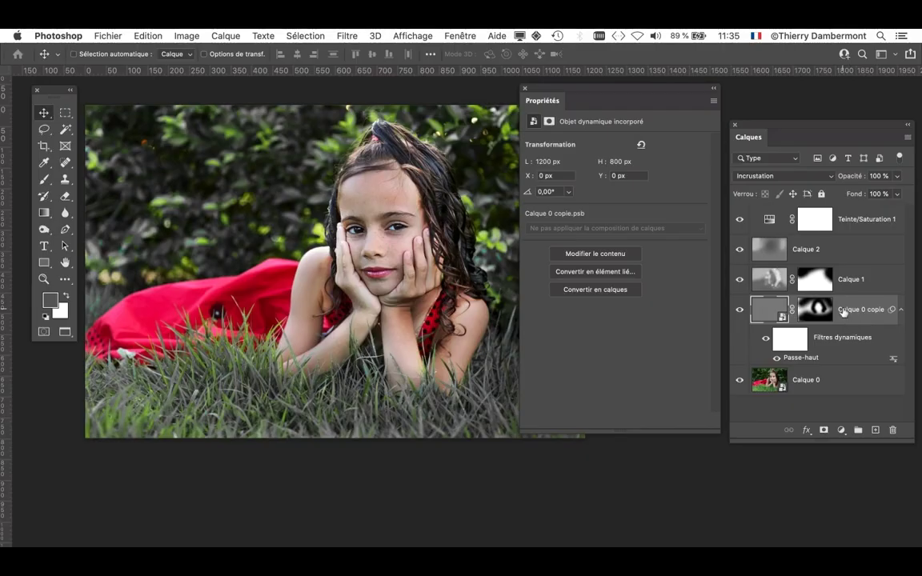
# - Move the Calques and Propriétés panels clear of the photo, with the Teinte/Saturation 1 layer's settings displayed
pyautogui.moveTo(754, 130); pyautogui.dragTo(862, 189)
pyautogui.moveTo(580, 92); pyautogui.dragTo(659, 96)
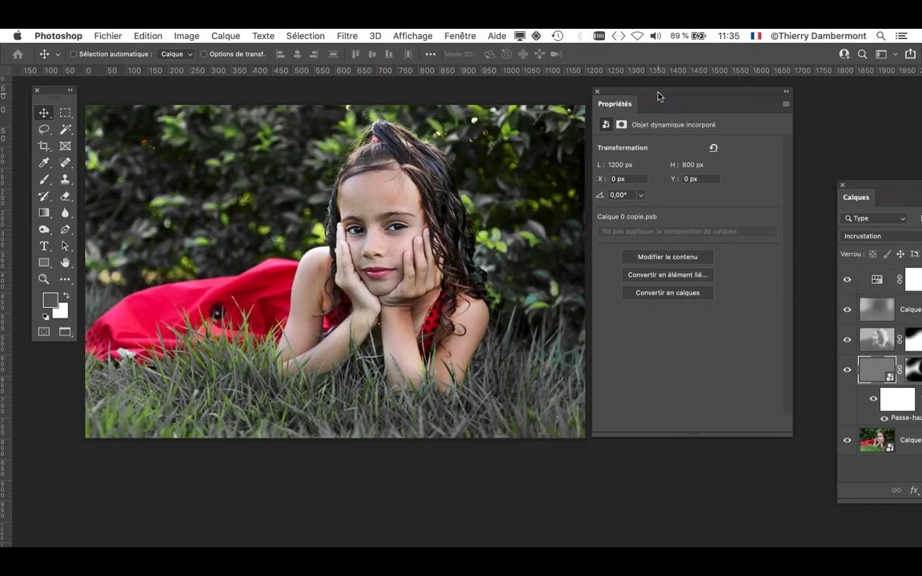
pyautogui.moveTo(854, 188); pyautogui.dragTo(741, 203)
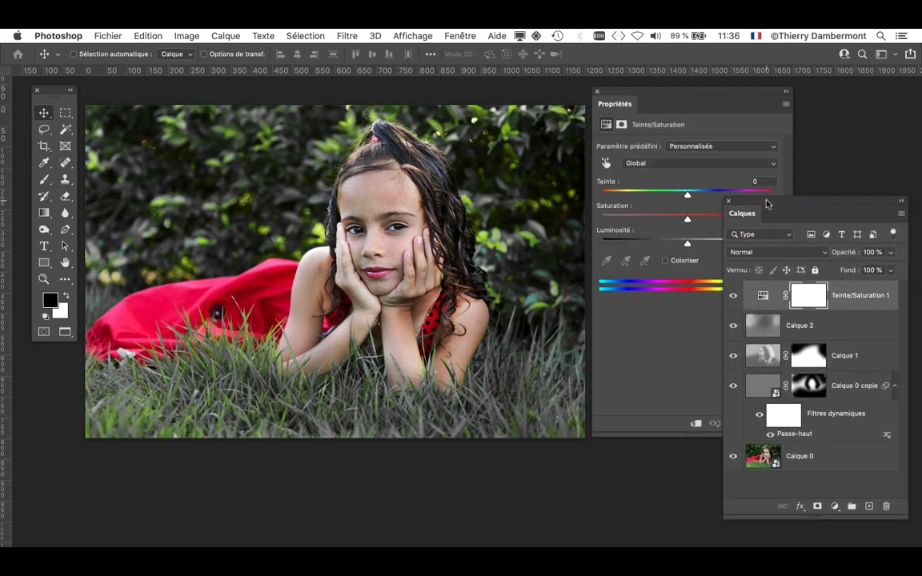
pyautogui.moveTo(765, 205); pyautogui.dragTo(369, 154)
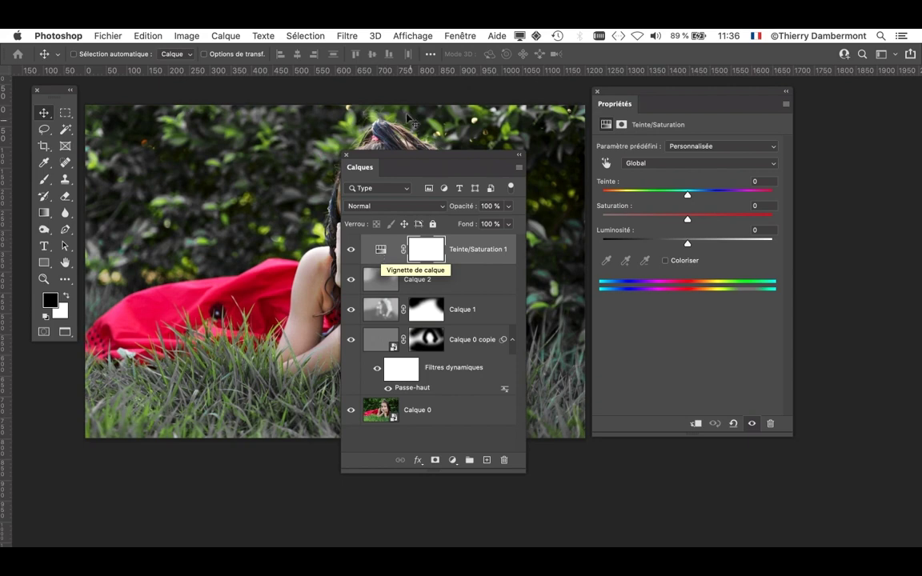
pyautogui.moveTo(368, 153); pyautogui.dragTo(763, 489)
# - Widen the Propriétés panel to lengthen the Teinte/Saturation sliders and color bars
pyautogui.moveTo(641, 99); pyautogui.dragTo(493, 91)
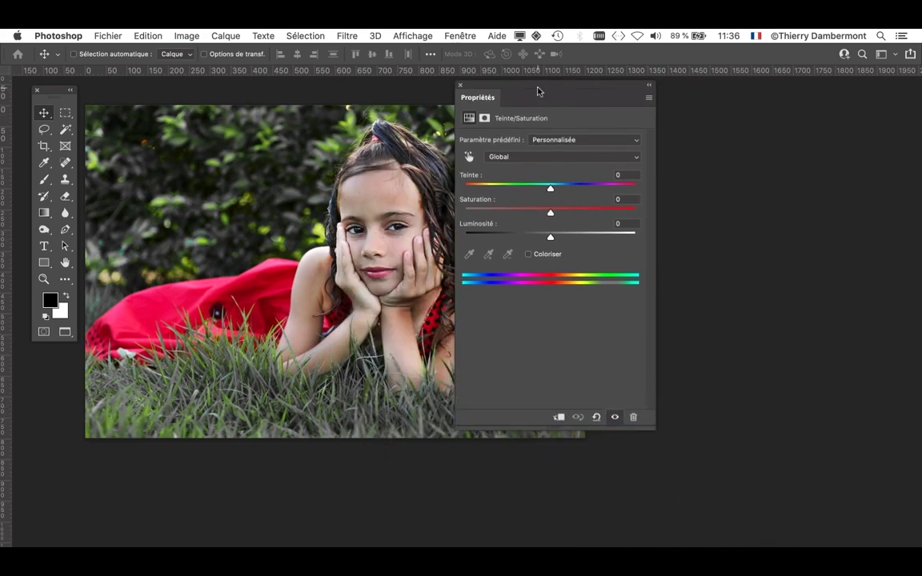
pyautogui.moveTo(539, 89); pyautogui.dragTo(347, 90)
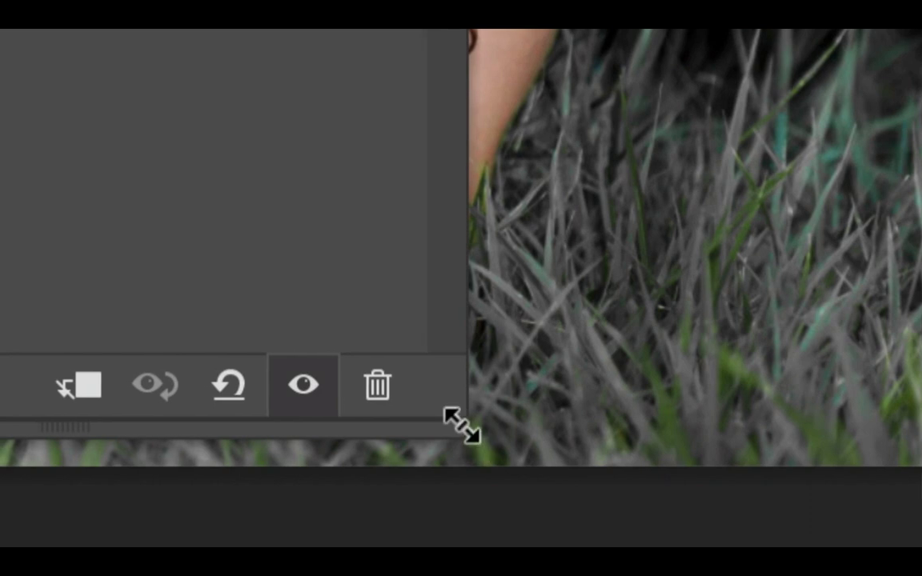
pyautogui.moveTo(462, 424); pyautogui.dragTo(763, 331)
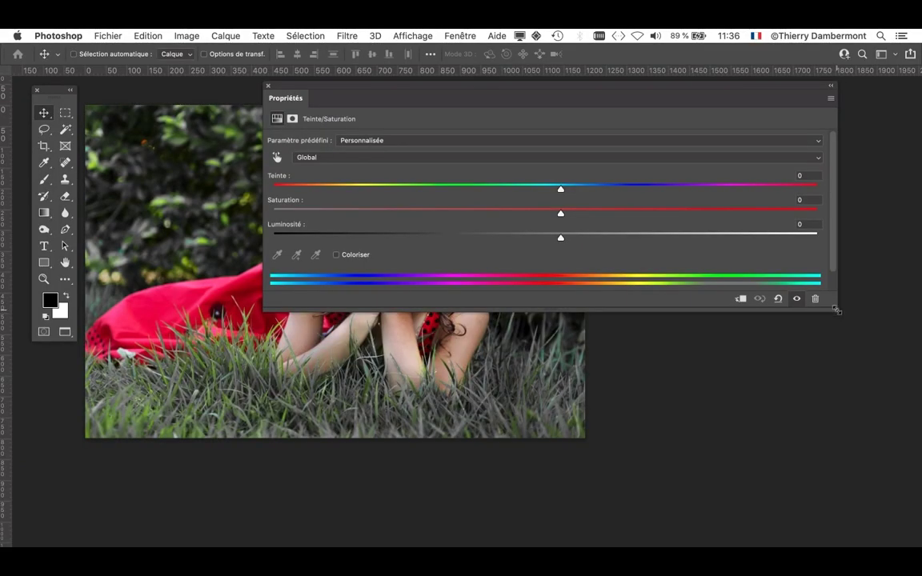
pyautogui.moveTo(836, 310); pyautogui.dragTo(904, 317)
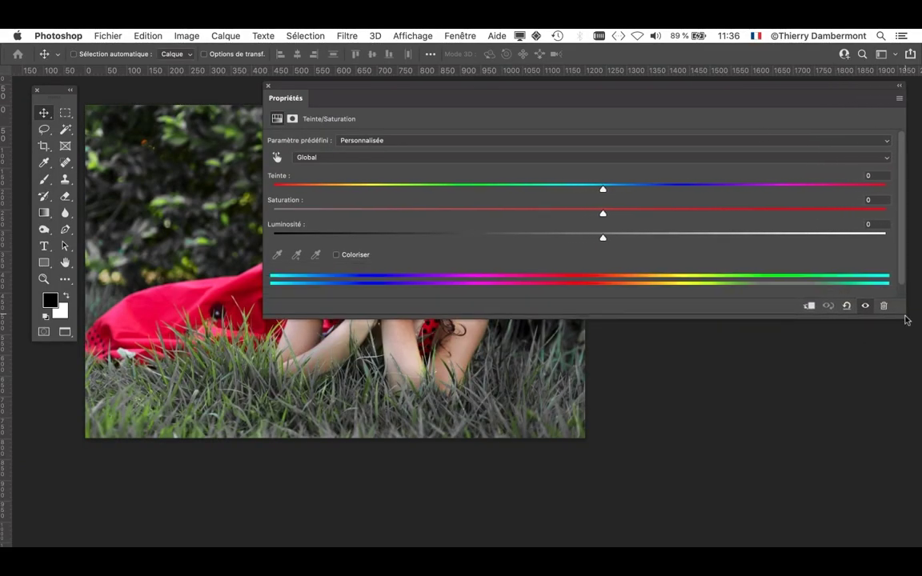
# - Reposition the photo and the Propriétés panel, narrowing the panel so the girl's face stays uncovered
pyautogui.moveTo(693, 88); pyautogui.dragTo(716, 81)
pyautogui.scroll(5, 296, 372)
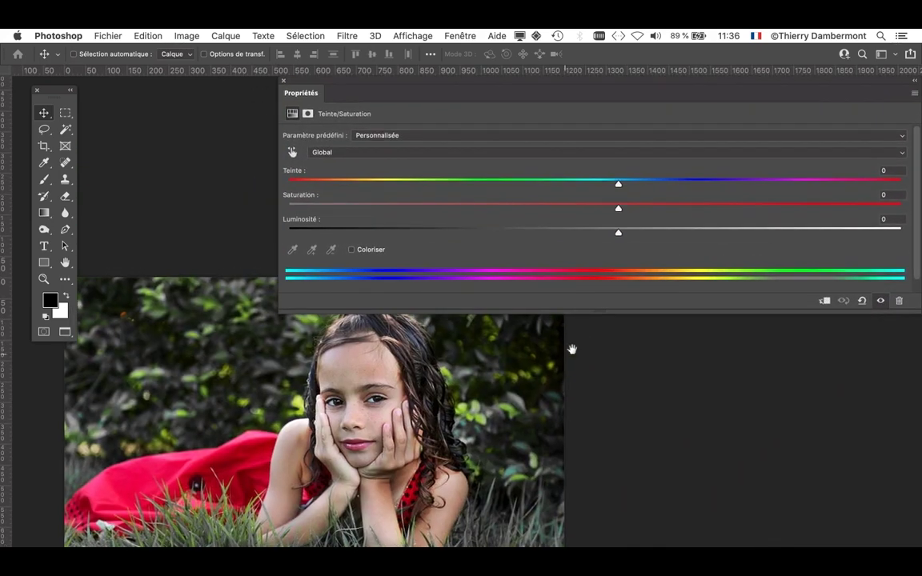
pyautogui.moveTo(365, 368); pyautogui.dragTo(355, 286)
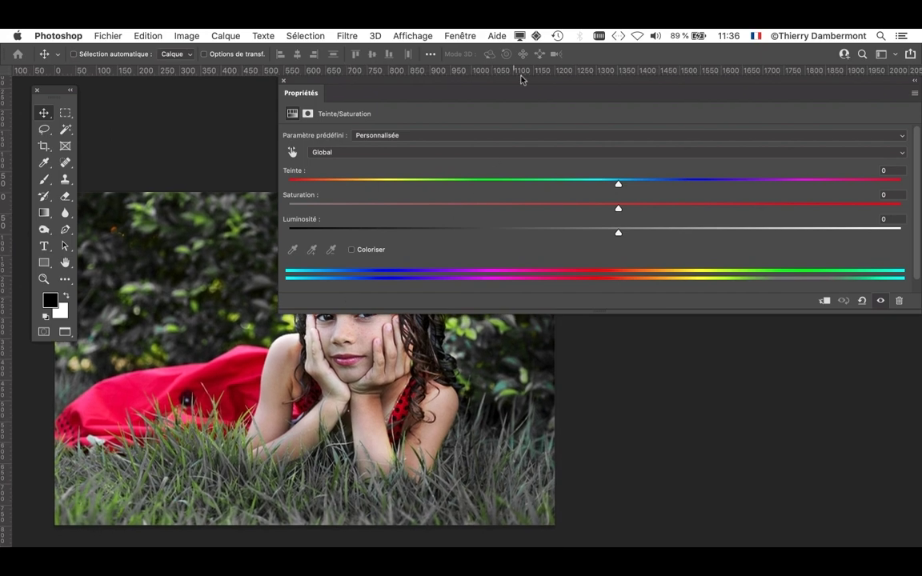
pyautogui.moveTo(836, 82); pyautogui.dragTo(754, 83)
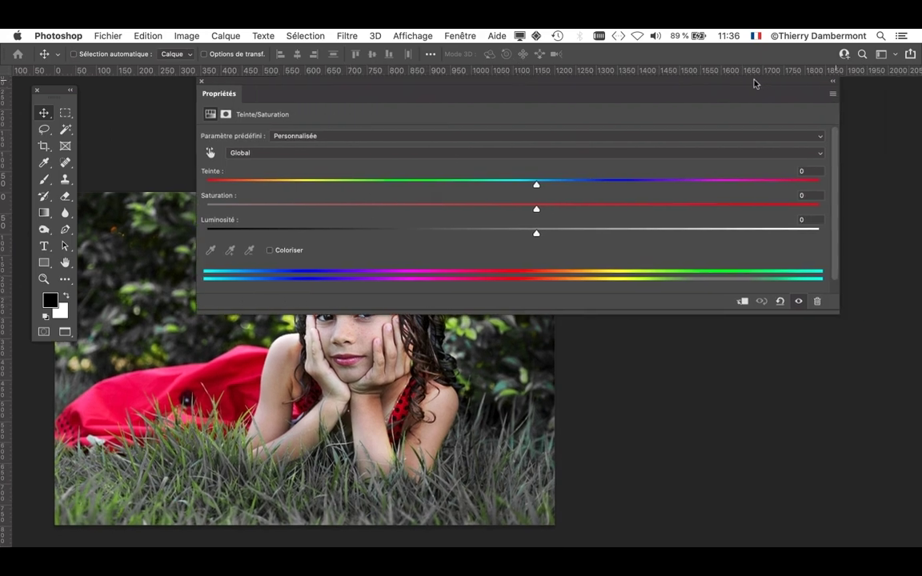
pyautogui.moveTo(833, 309); pyautogui.dragTo(648, 310)
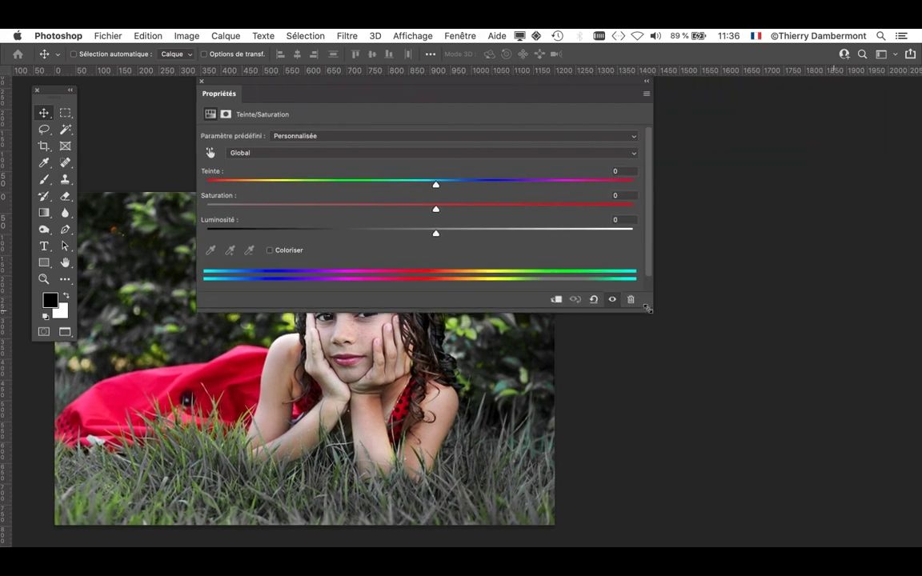
pyautogui.moveTo(397, 87); pyautogui.dragTo(641, 86)
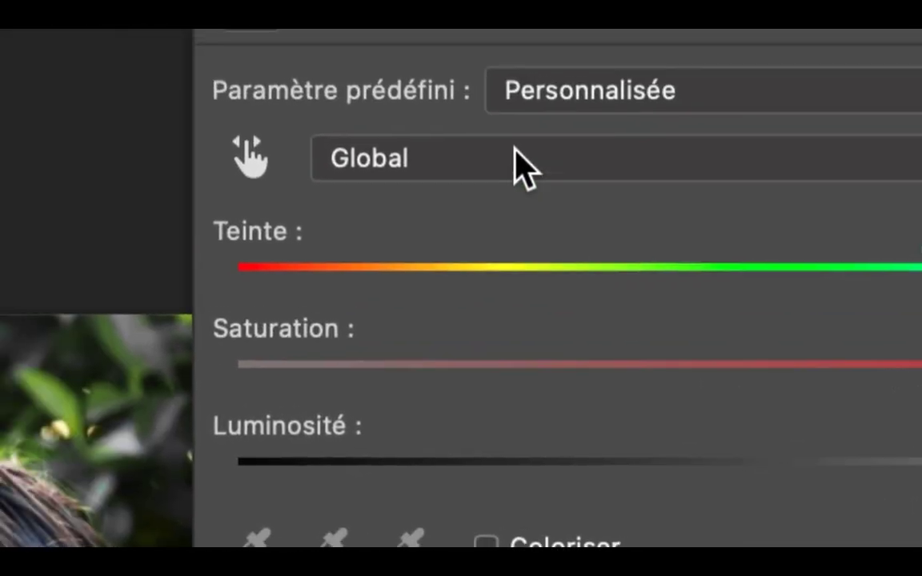
# - Select the Verts range in the Teinte/Saturation settings and shift its affected hues toward the yellows
pyautogui.click(248, 111)
pyautogui.click(518, 177)
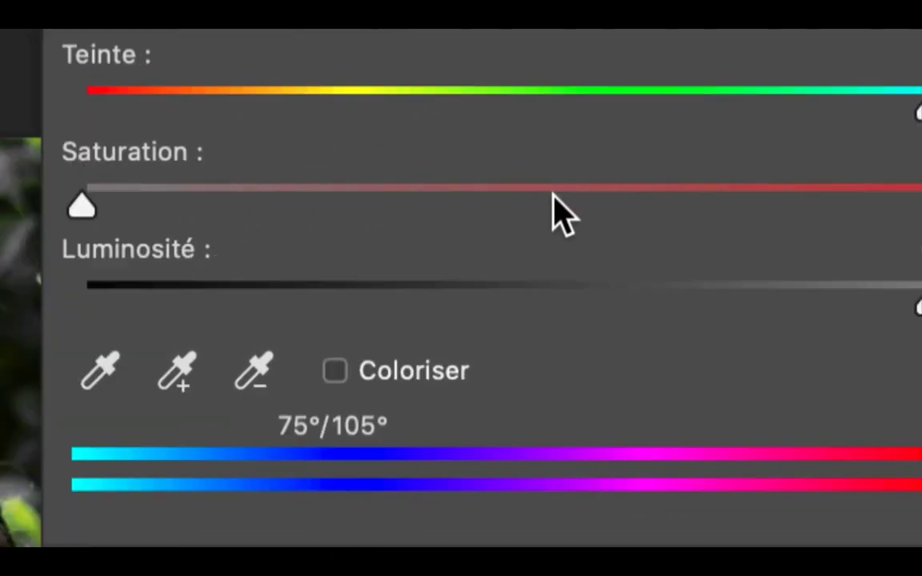
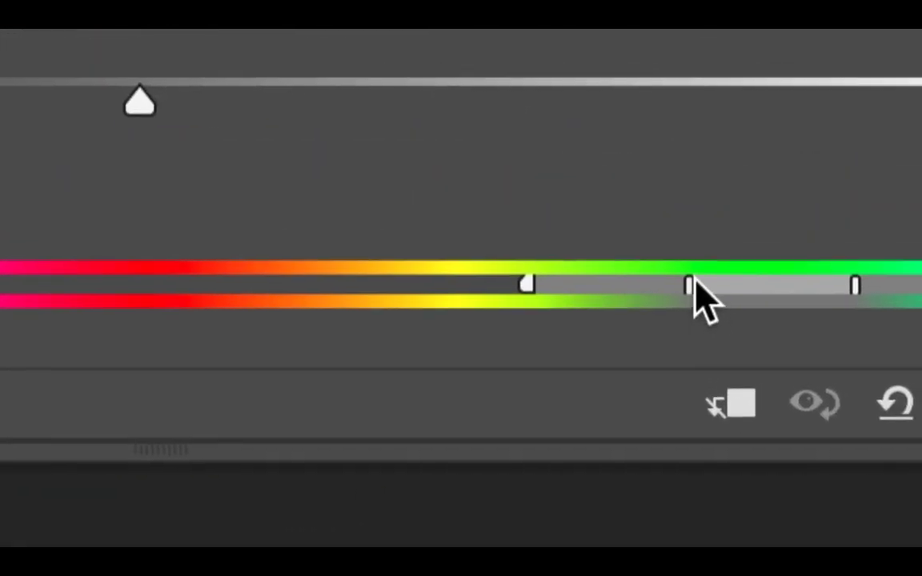
pyautogui.moveTo(693, 282)
pyautogui.mouseDown()
pyautogui.moveTo(662, 282)
pyautogui.moveTo(698, 282)
pyautogui.mouseUp()
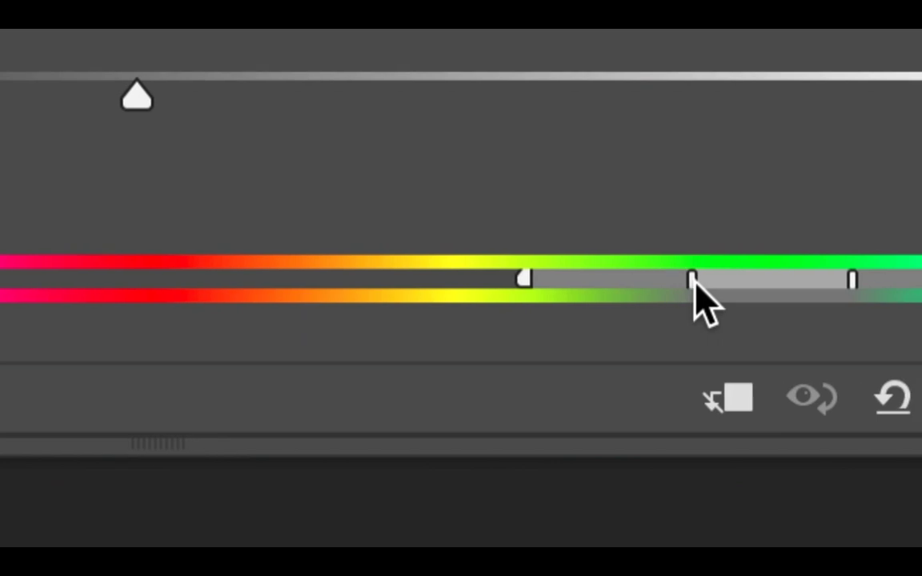
pyautogui.moveTo(778, 282); pyautogui.dragTo(674, 280)
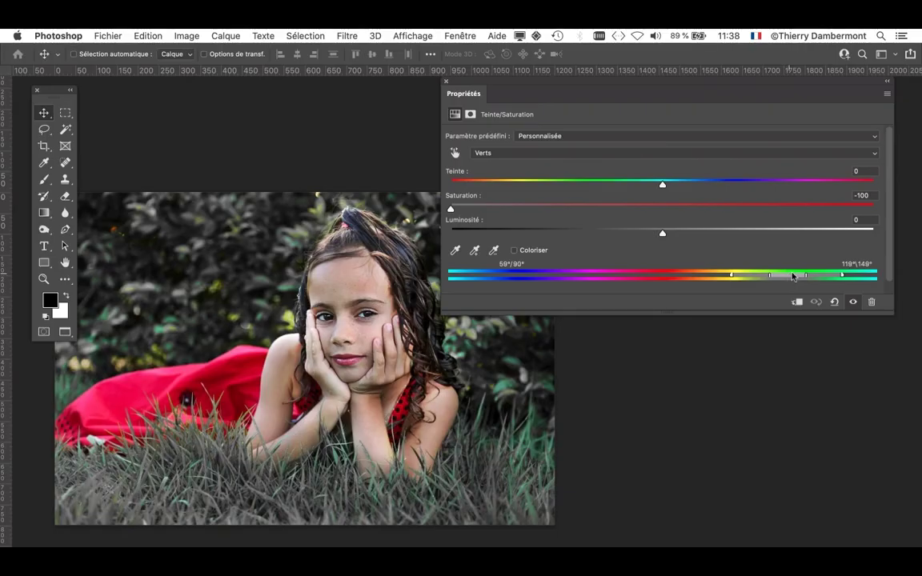
pyautogui.moveTo(793, 277)
pyautogui.mouseDown()
pyautogui.moveTo(809, 277)
pyautogui.moveTo(784, 277)
pyautogui.mouseUp()
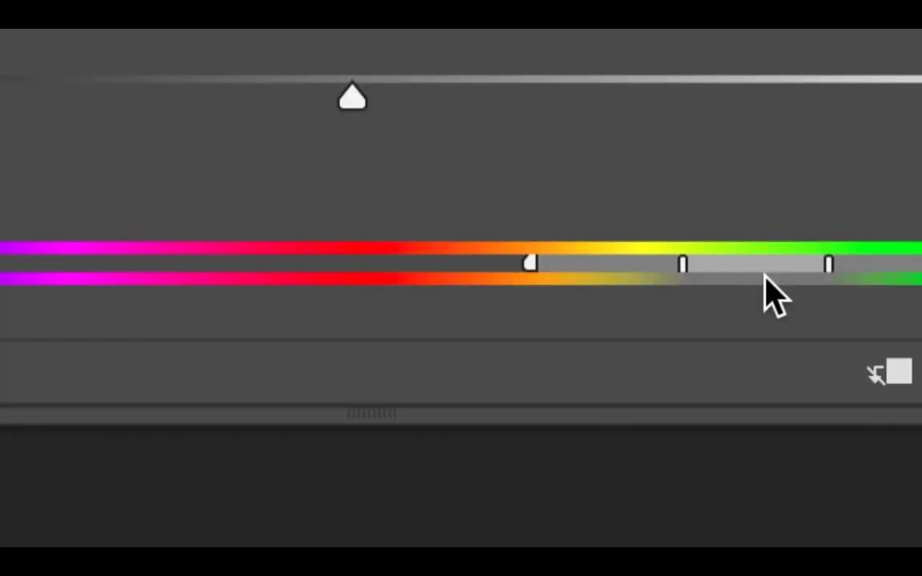
# - Widen the hues affected by the Verts range to 22°/53° at the orange end and 130°\165° at the cyan end
pyautogui.moveTo(883, 280); pyautogui.dragTo(921, 284)
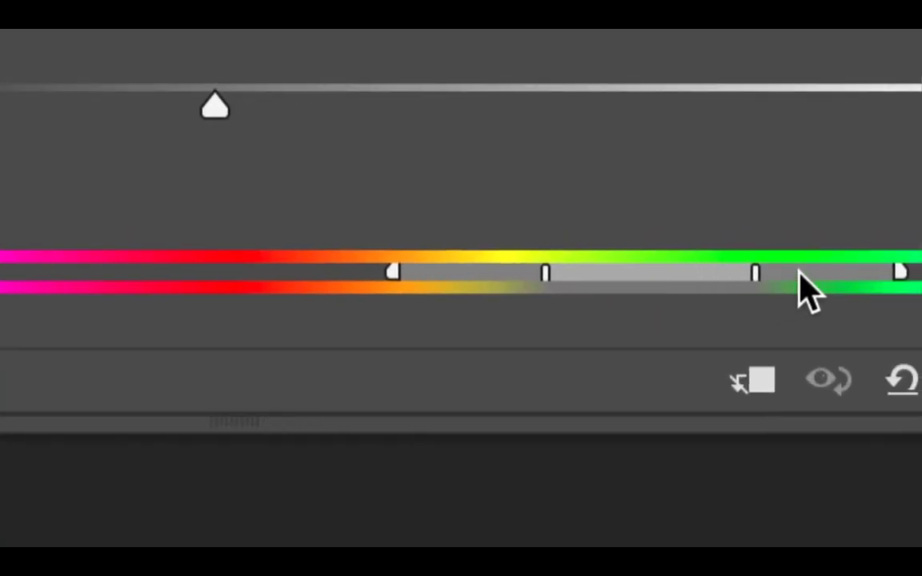
pyautogui.moveTo(436, 274); pyautogui.dragTo(403, 275)
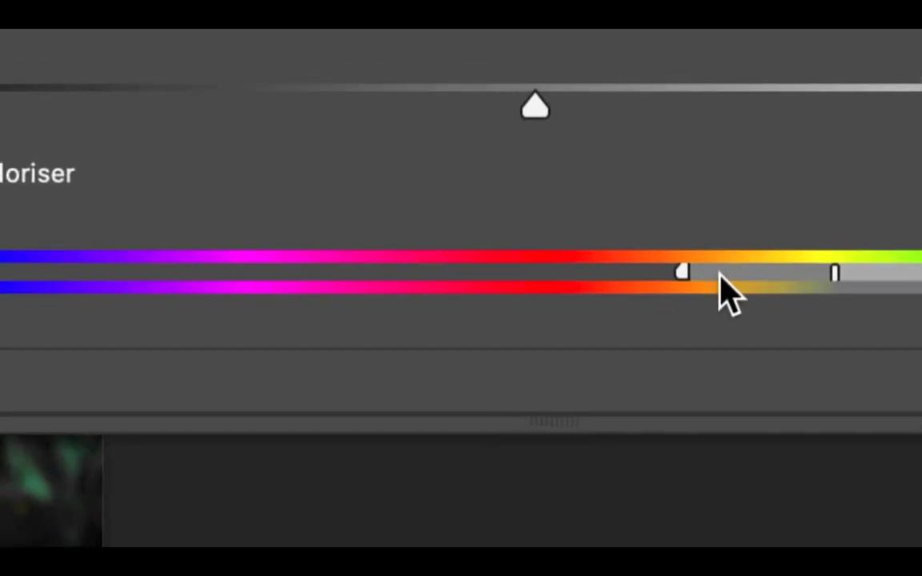
pyautogui.moveTo(719, 275); pyautogui.dragTo(701, 275)
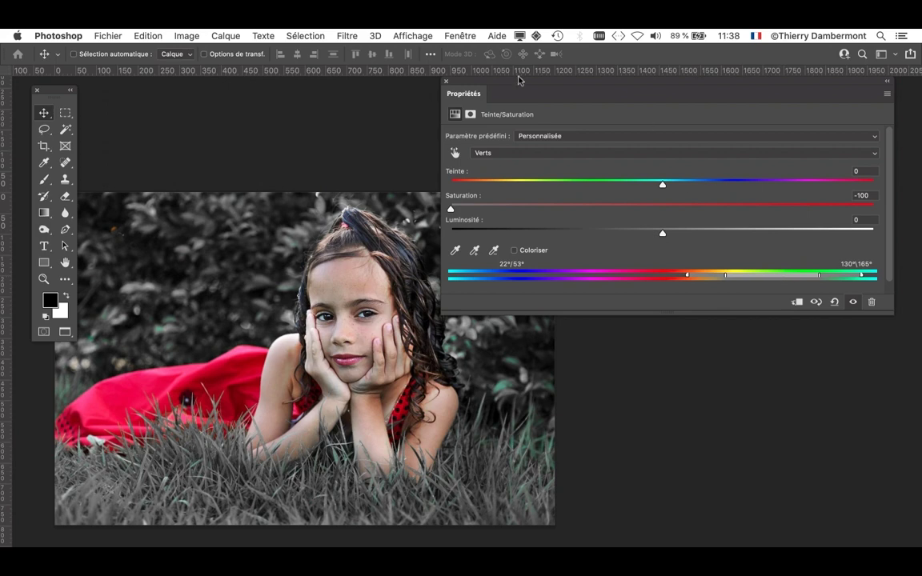
# - Set the saturation of the Verts range to -45 in the Teinte/Saturation 1 layer
pyautogui.moveTo(523, 80); pyautogui.dragTo(544, 81)
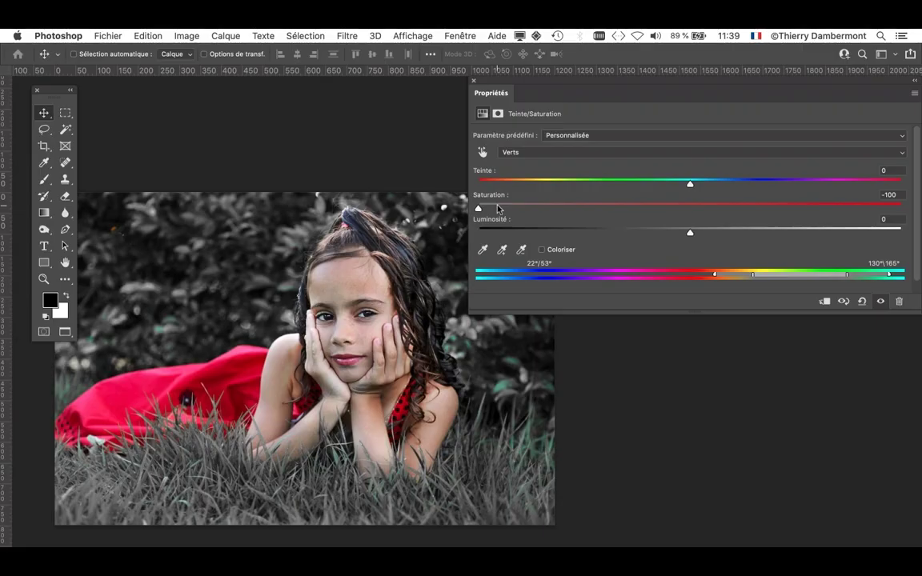
pyautogui.moveTo(497, 208); pyautogui.dragTo(592, 215)
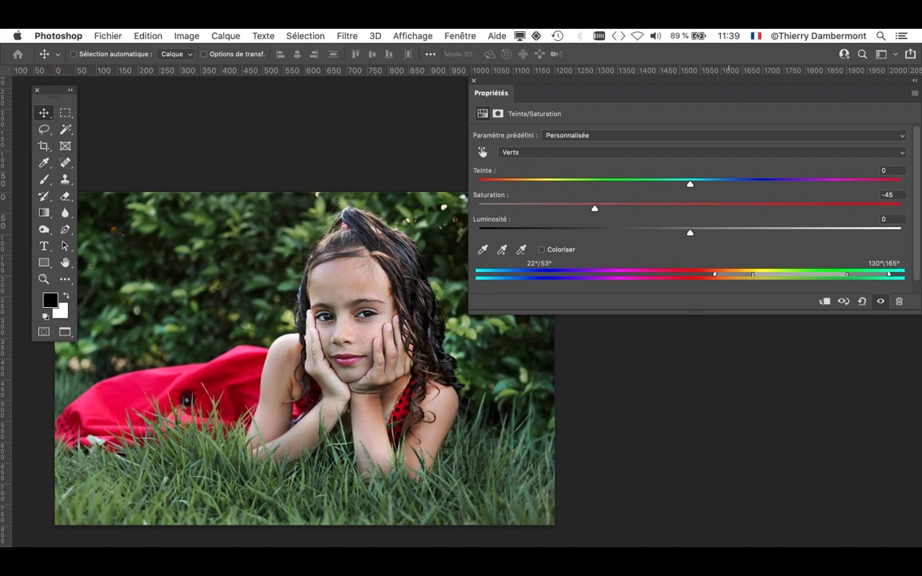
# - Display the Calques panel beside the photo and toggle the visibility of Teinte/Saturation 1 to compare before and after
pyautogui.press('F7')
pyautogui.moveTo(443, 345); pyautogui.dragTo(616, 360)
pyautogui.click(375, 143)
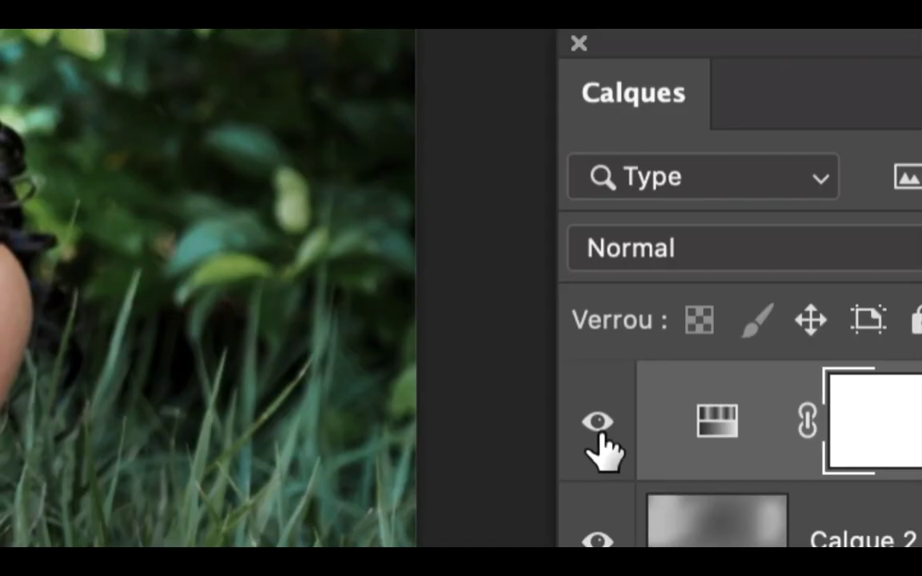
pyautogui.click(598, 424)
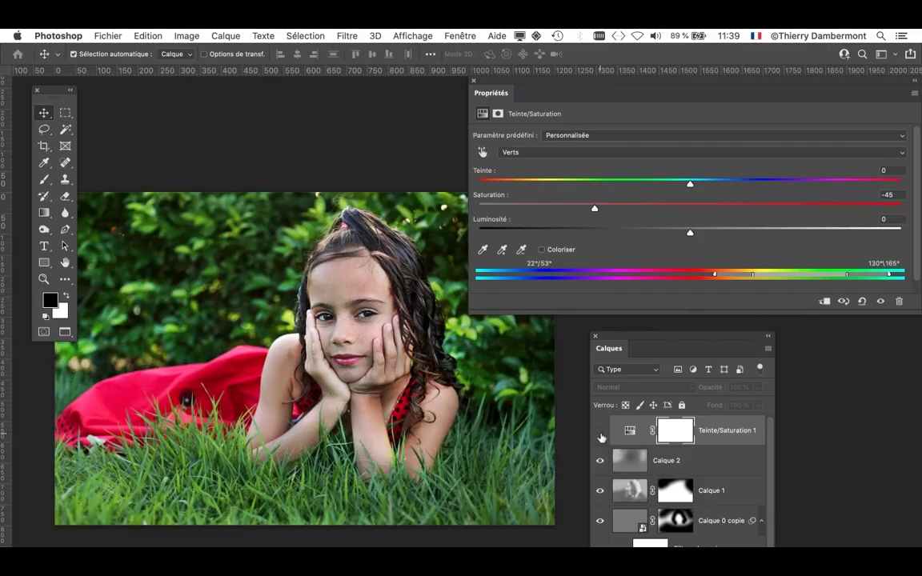
pyautogui.click(599, 432)
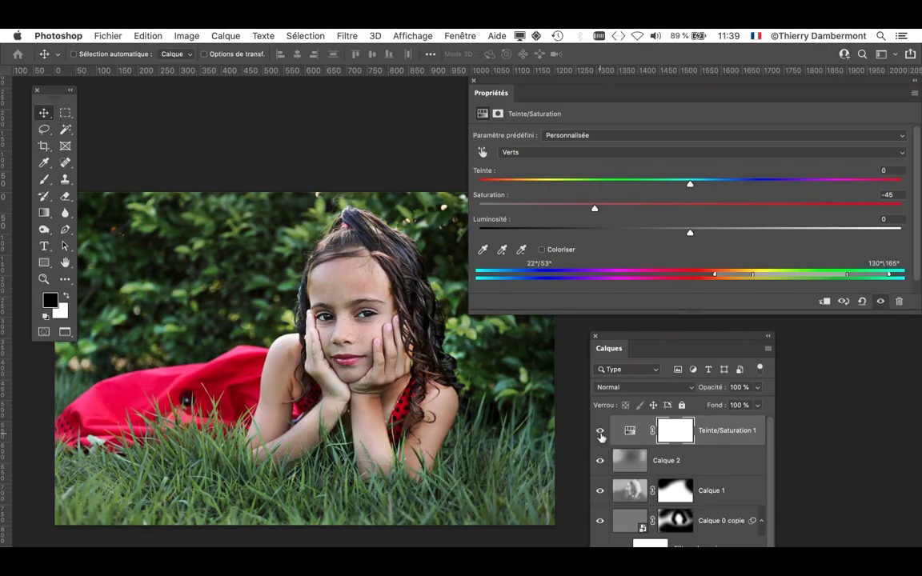
pyautogui.click(600, 433)
pyautogui.click(600, 433)
# - Save a new Photoshop version of the image, changing the file name's ending to DYNAMIQUE-04.psd, in the docs jeudi matin folder
pyautogui.click(102, 35)
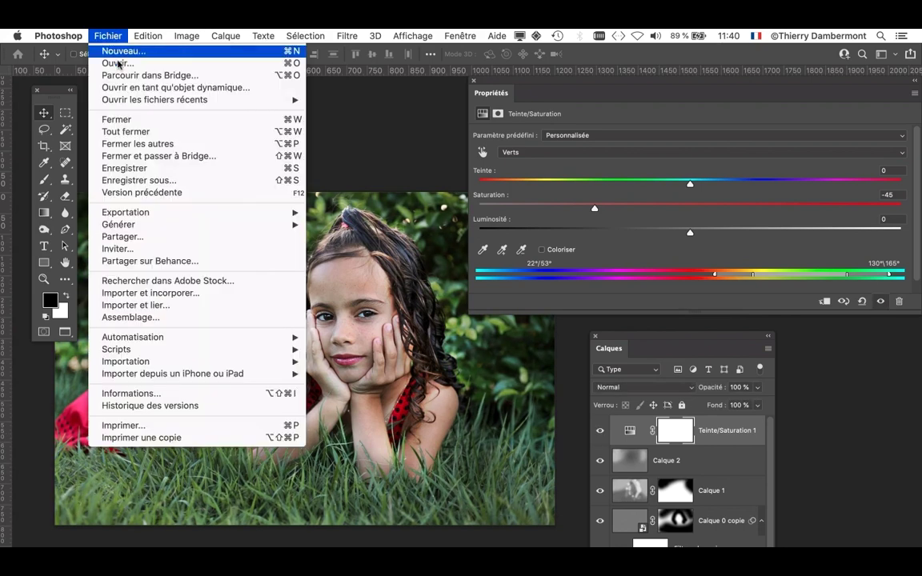
pyautogui.click(156, 182)
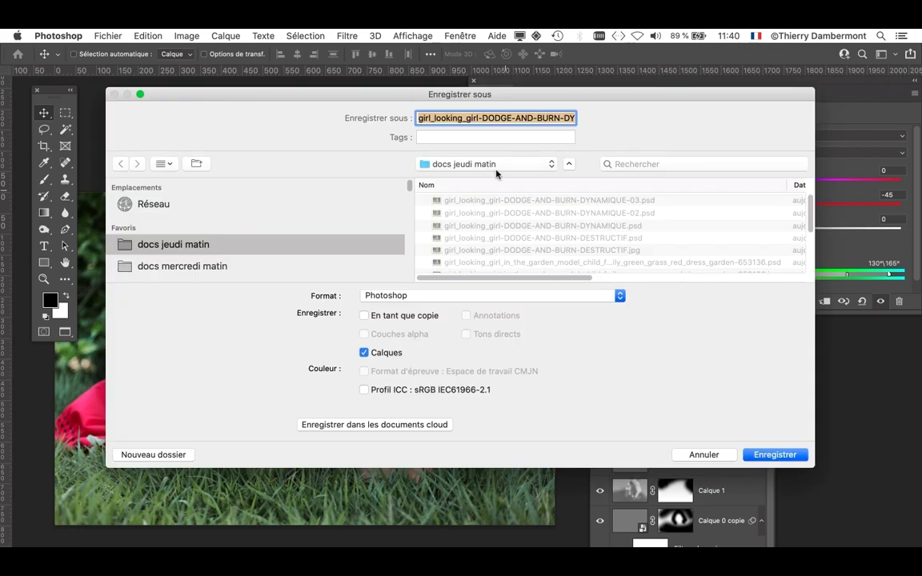
pyautogui.click(537, 118)
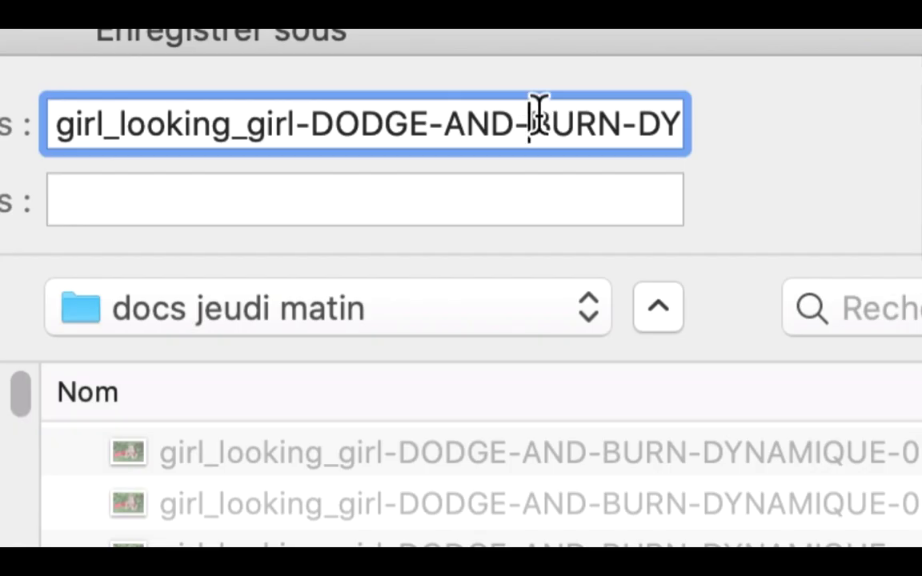
pyautogui.press('Down')
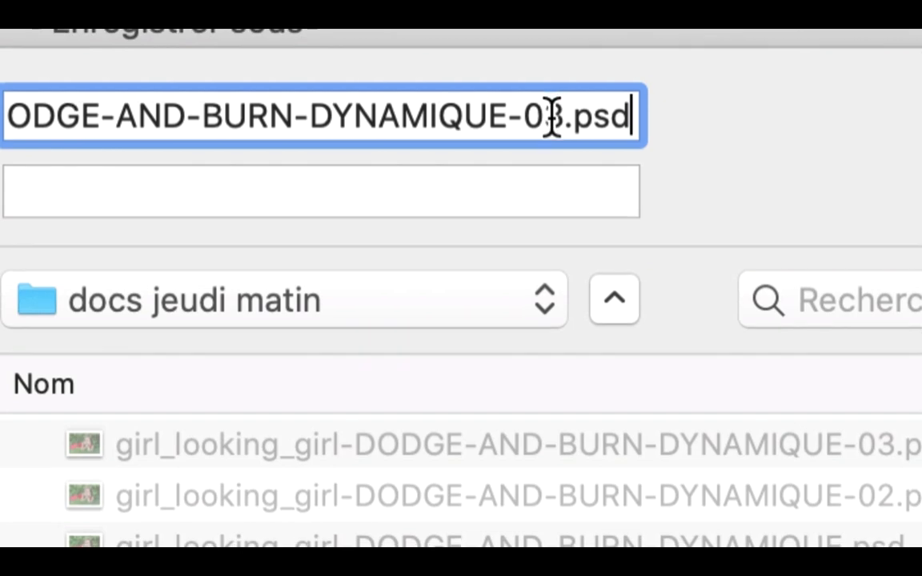
pyautogui.moveTo(591, 124); pyautogui.dragTo(604, 124)
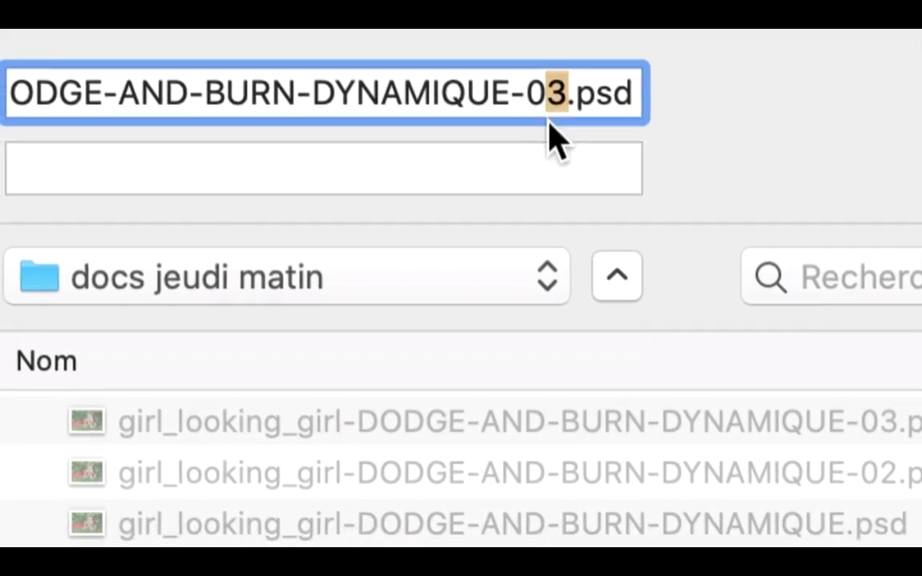
pyautogui.write('4')
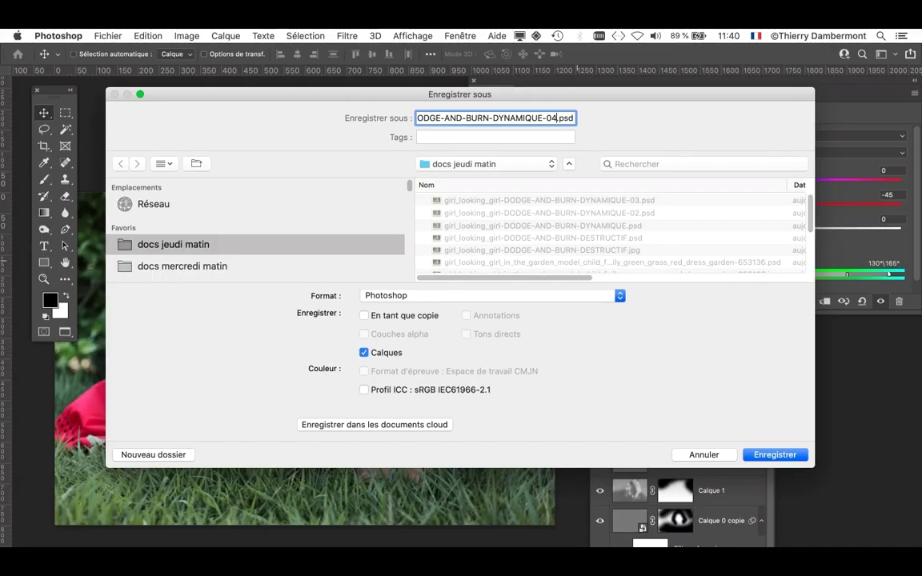
pyautogui.press('Return')
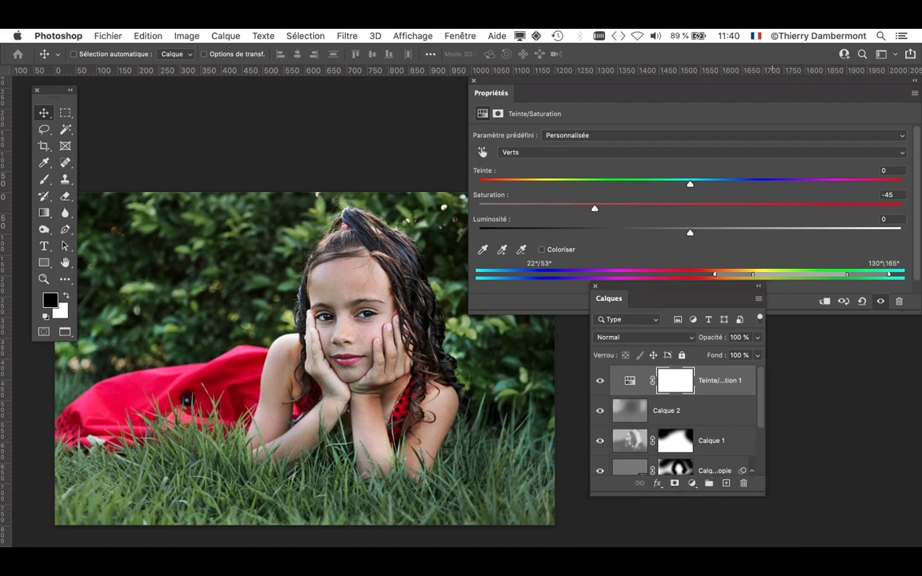
# - Arrange the Propriétés and Calques panels beside the photo and add a second Teinte/Saturation adjustment layer above Teinte/Saturation 1
pyautogui.moveTo(636, 286); pyautogui.dragTo(706, 330)
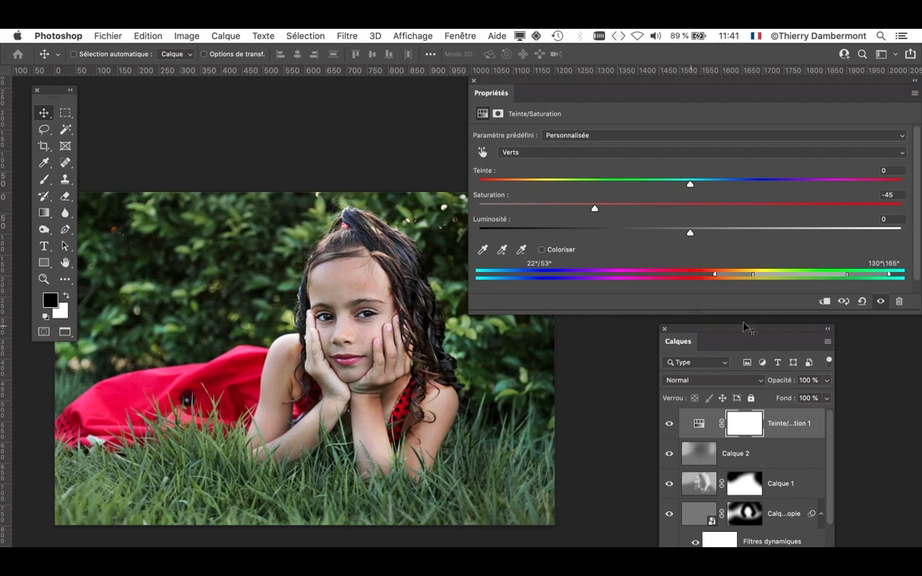
pyautogui.moveTo(917, 311); pyautogui.dragTo(919, 287)
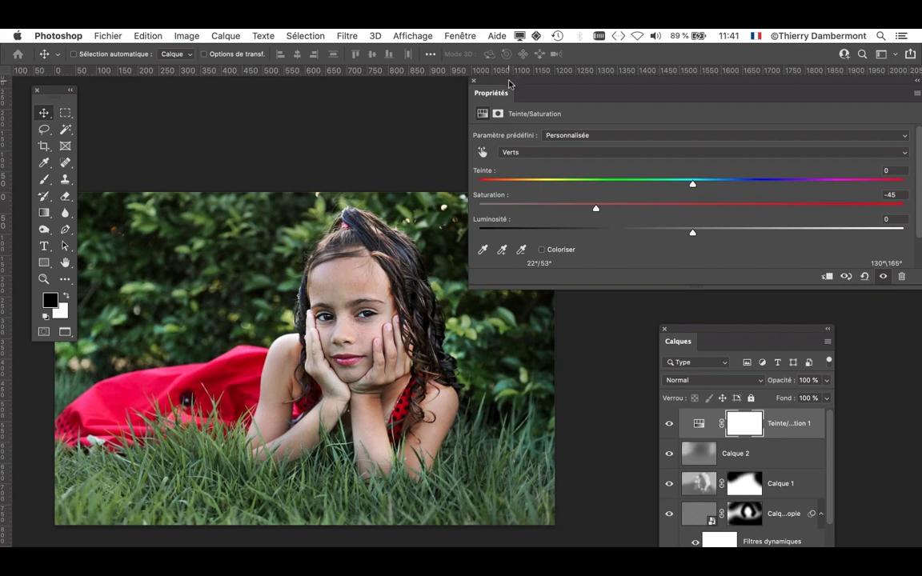
pyautogui.moveTo(511, 84); pyautogui.dragTo(840, 132)
pyautogui.moveTo(698, 327); pyautogui.dragTo(626, 116)
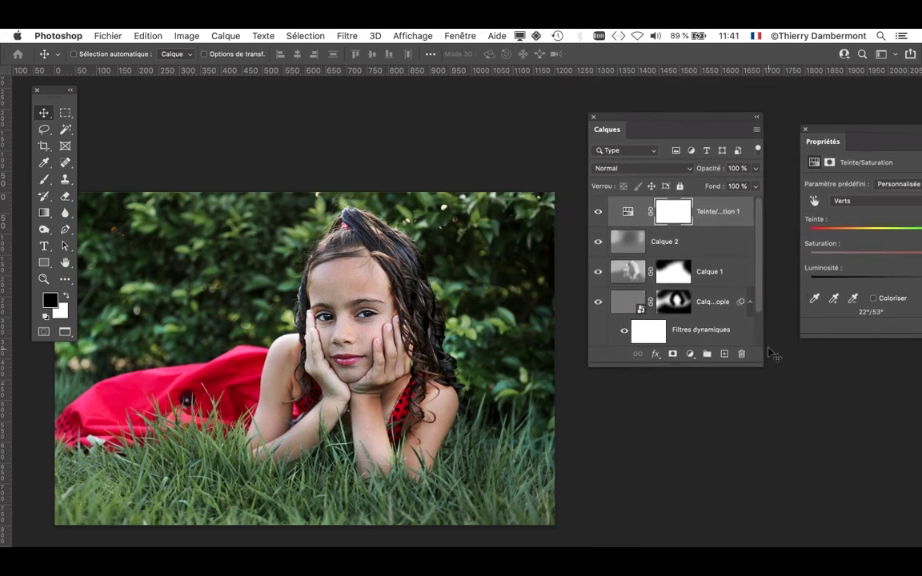
pyautogui.moveTo(761, 364); pyautogui.dragTo(760, 437)
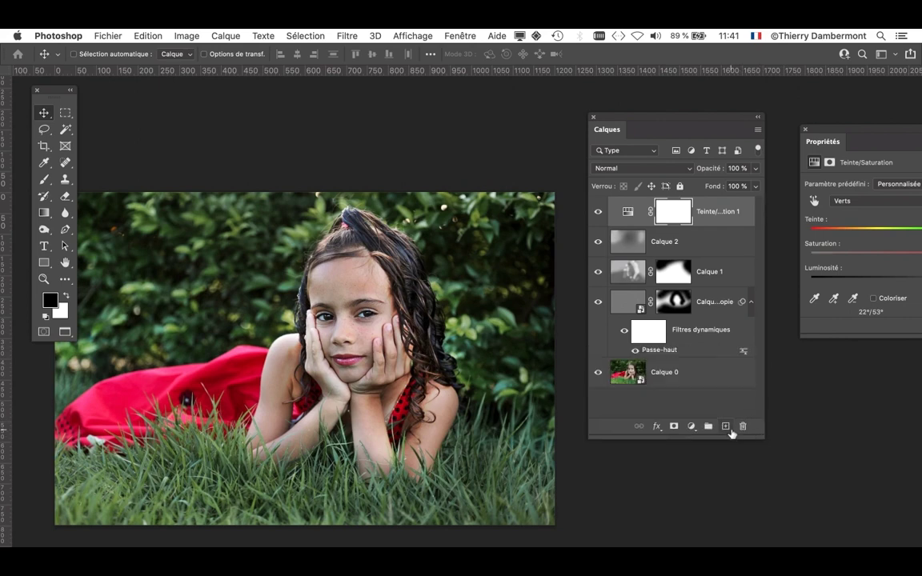
pyautogui.click(692, 428)
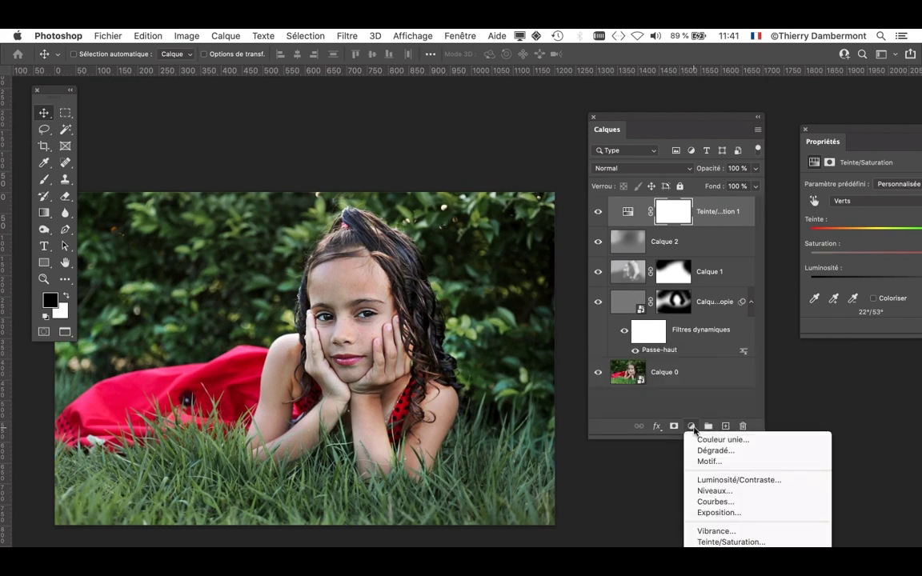
pyautogui.click(730, 542)
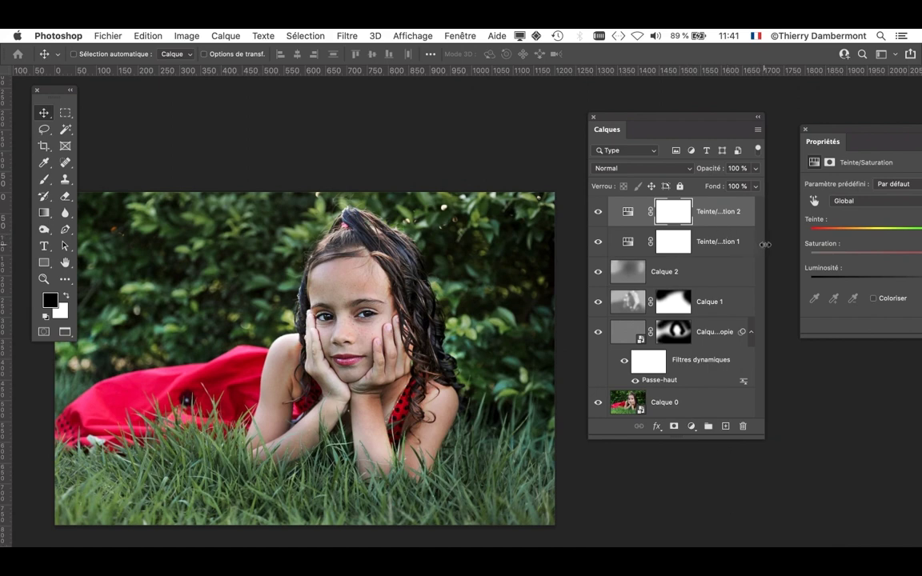
# - Widen the Calques panel and rename the Teinte/Saturation 1 layer as "Teinte/Saturation sur les verts"
pyautogui.moveTo(765, 244); pyautogui.dragTo(880, 240)
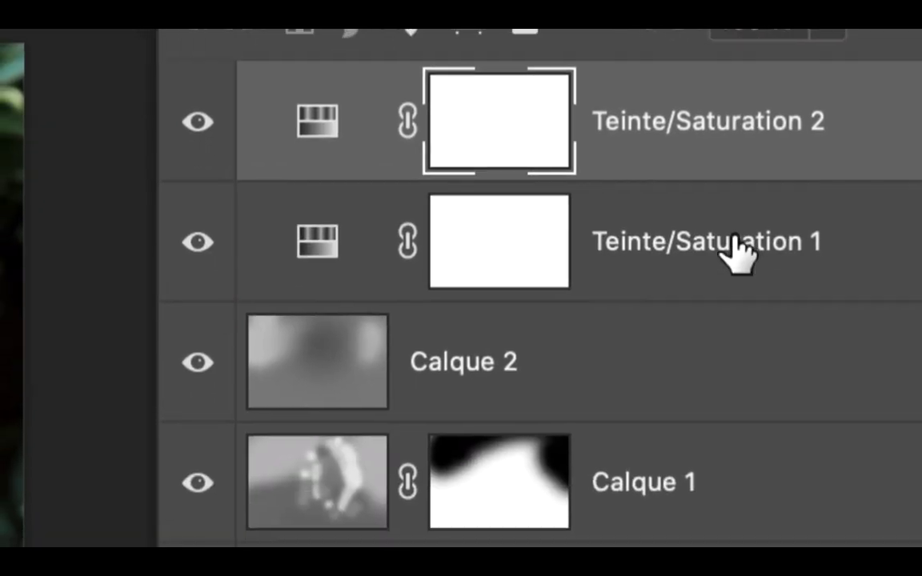
pyautogui.click(729, 243)
pyautogui.doubleClick(730, 243)
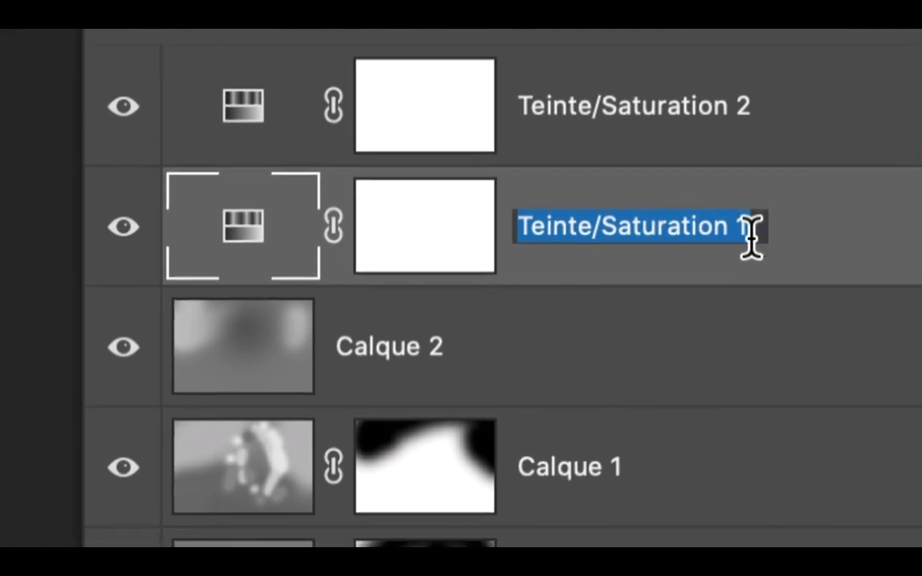
pyautogui.doubleClick(816, 237)
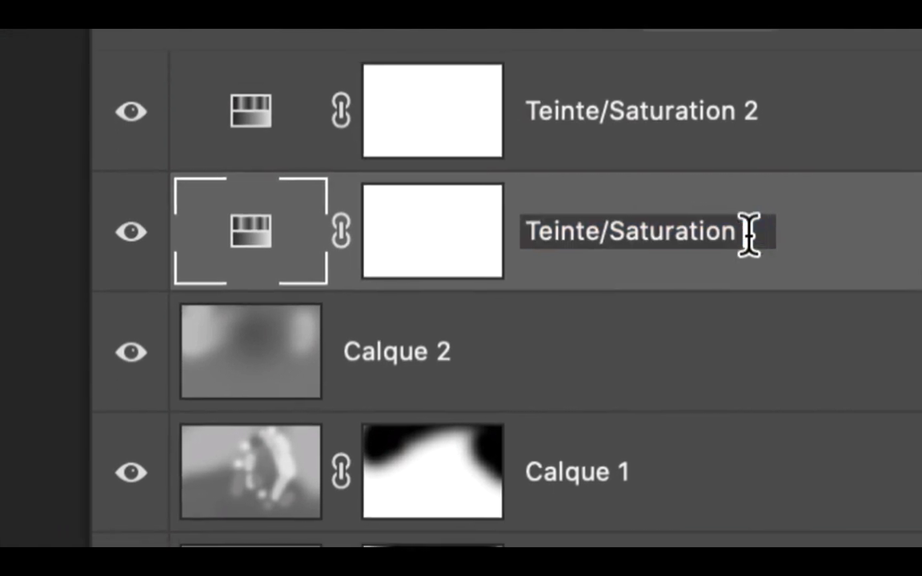
pyautogui.write('sur le')
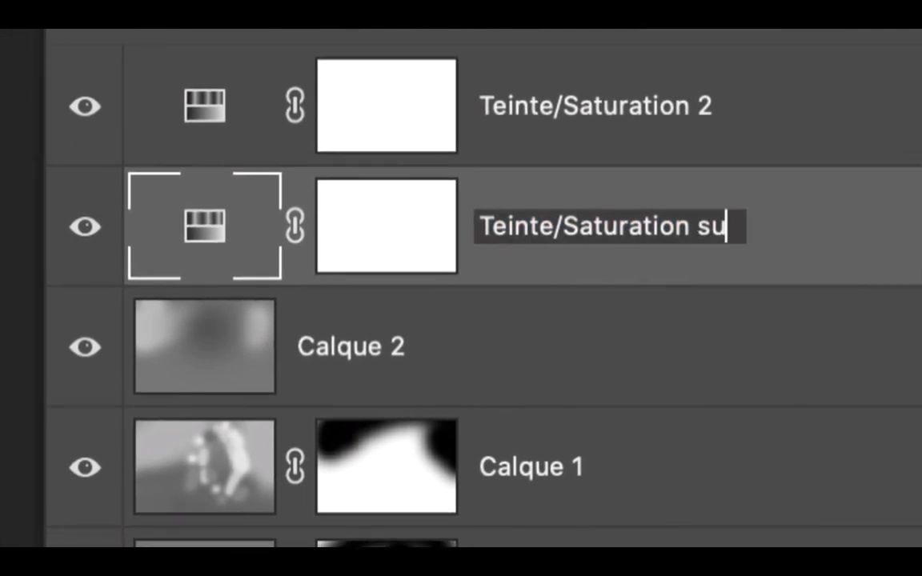
pyautogui.write('s verts')
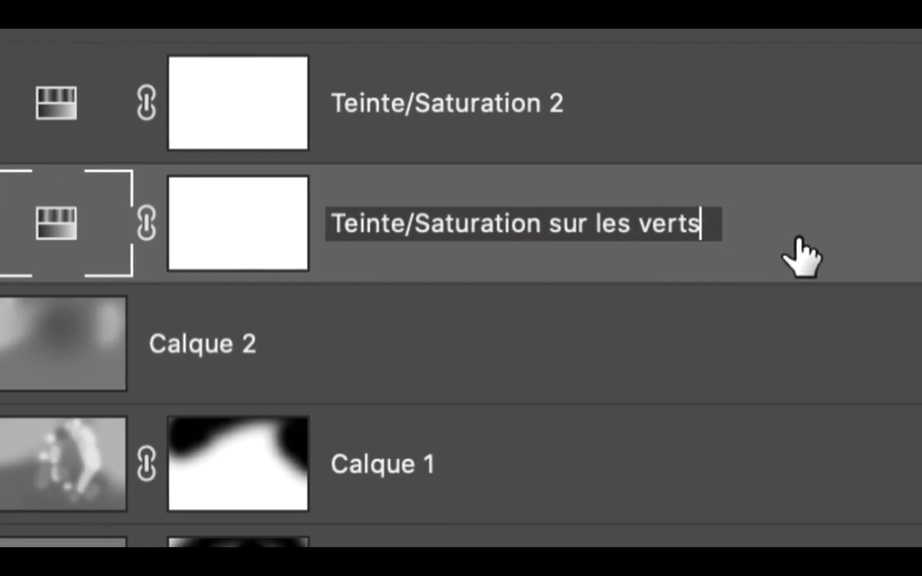
pyautogui.press('Return')
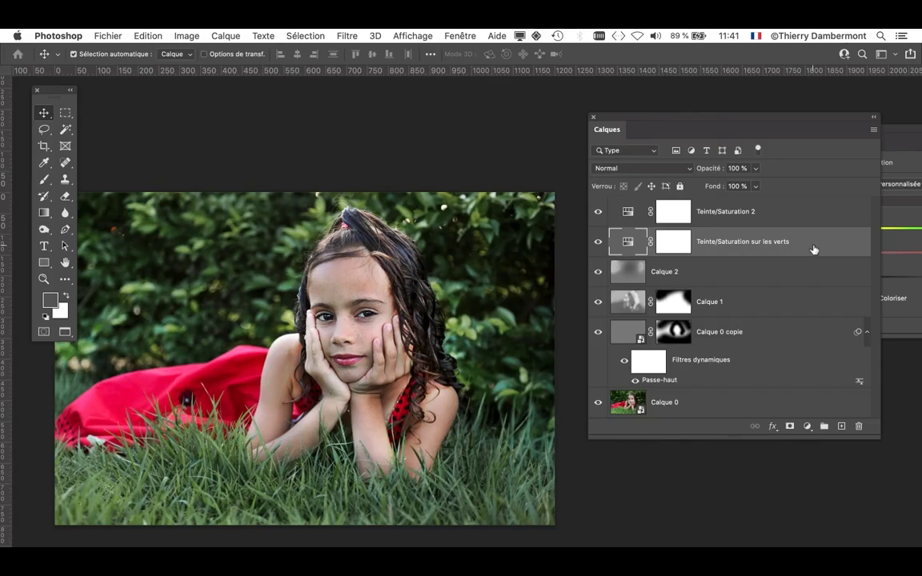
# - Toggle the visibility of Teinte/Saturation sur les verts and review the adjustment settings of its Verts range
pyautogui.click(896, 135)
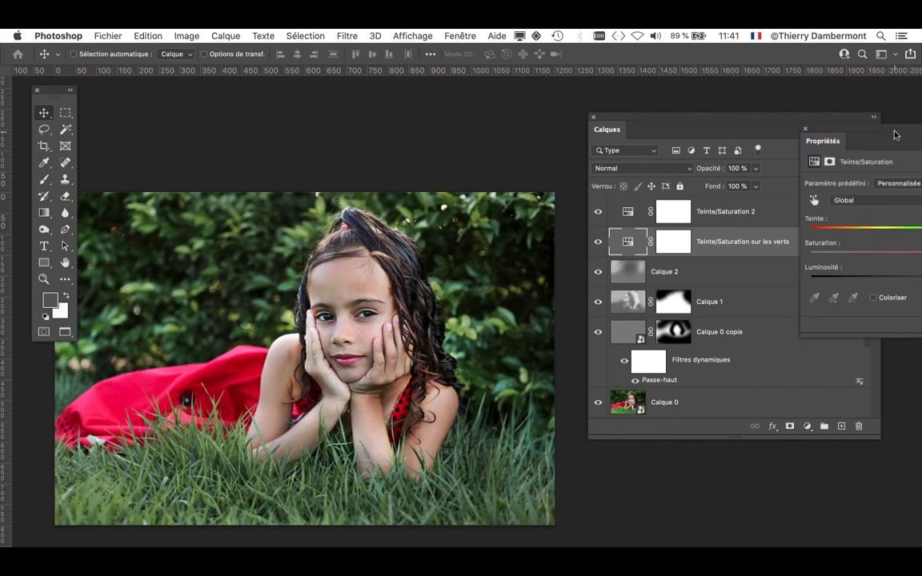
pyautogui.moveTo(854, 133); pyautogui.dragTo(170, 97)
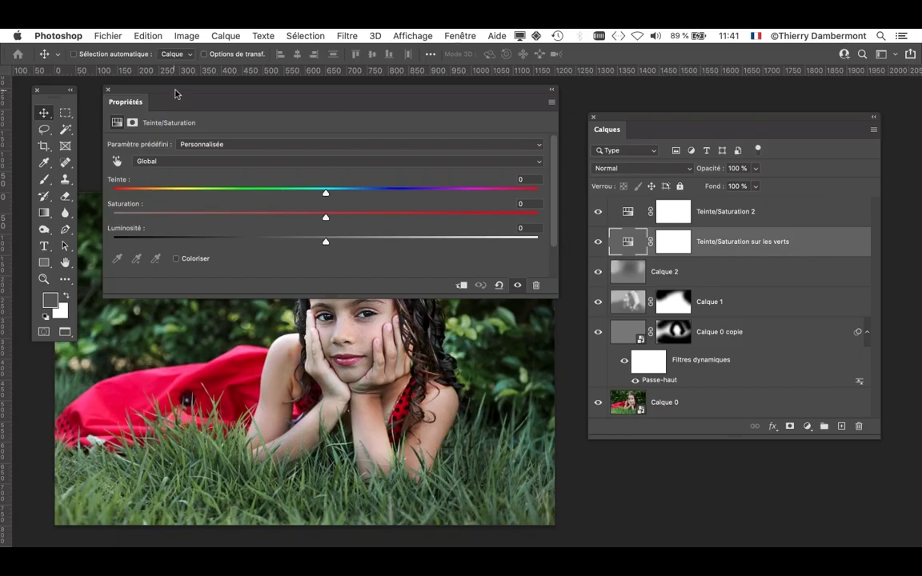
pyautogui.moveTo(173, 90); pyautogui.dragTo(671, 472)
pyautogui.click(598, 241)
pyautogui.click(599, 242)
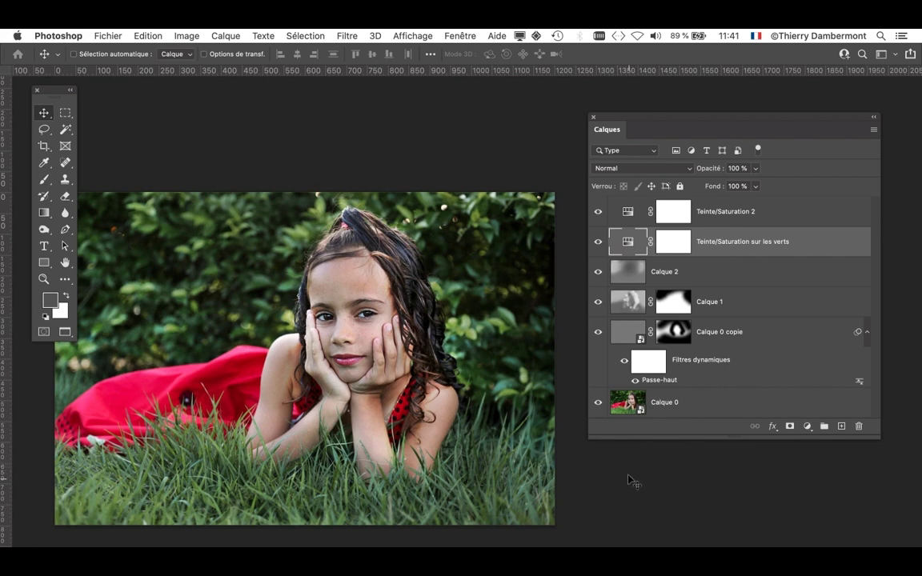
pyautogui.moveTo(633, 482); pyautogui.dragTo(126, 100)
pyautogui.doubleClick(221, 131)
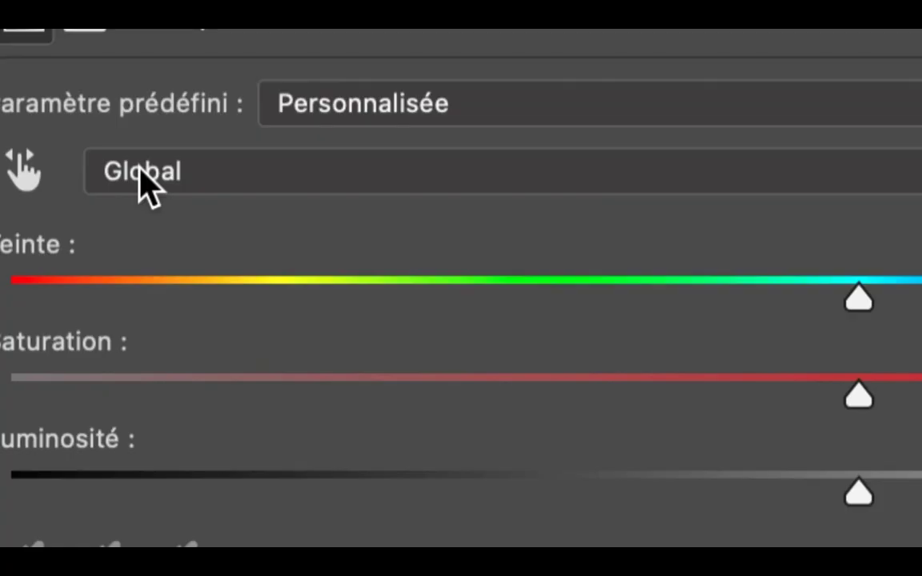
pyautogui.click(149, 184)
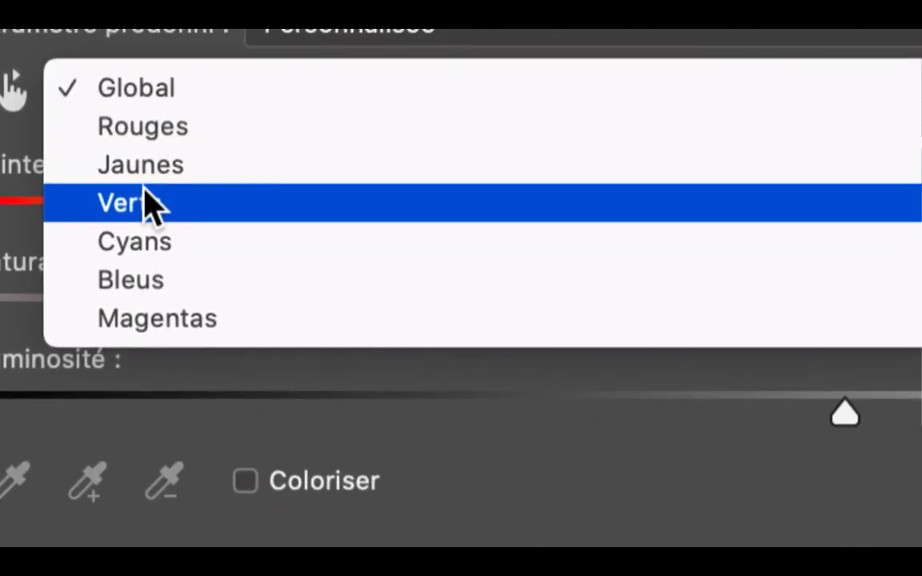
pyautogui.click(149, 205)
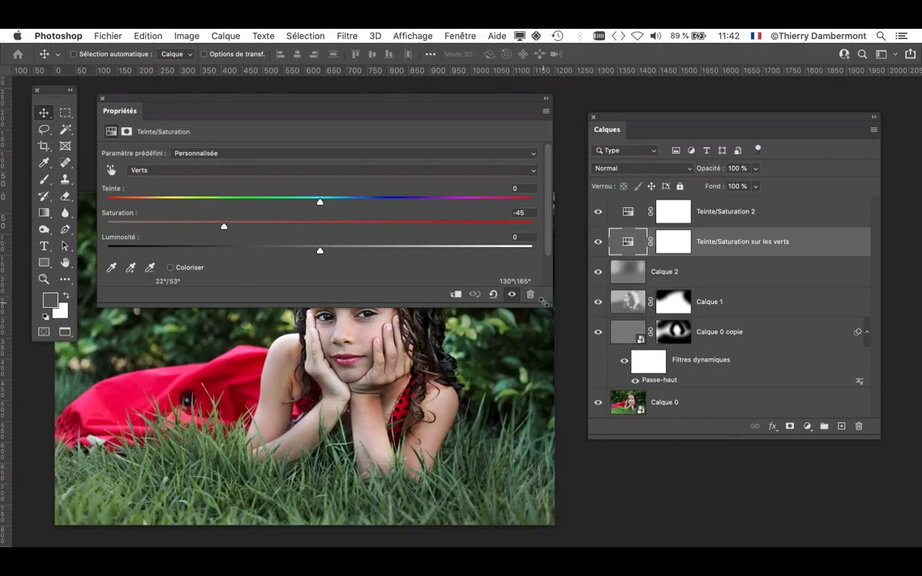
pyautogui.moveTo(547, 304); pyautogui.dragTo(809, 372)
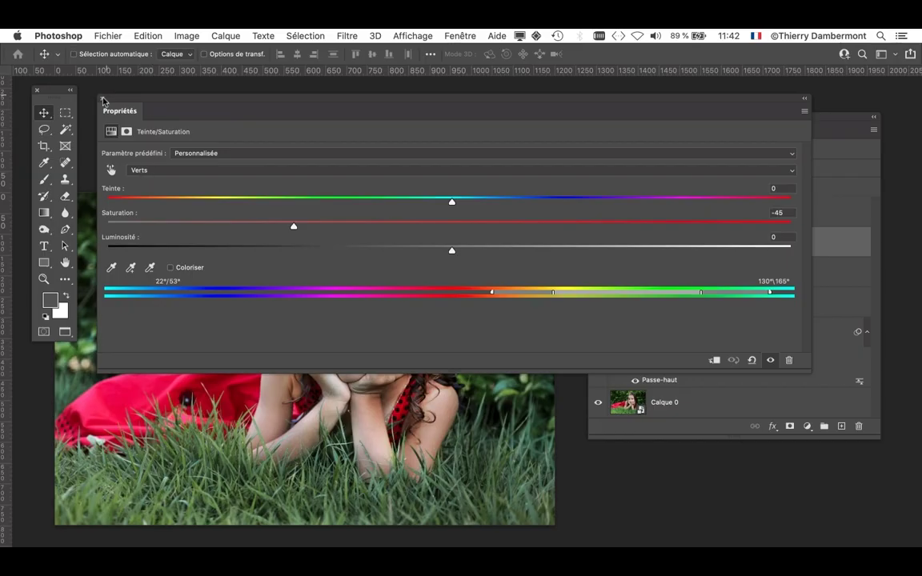
pyautogui.moveTo(810, 371); pyautogui.dragTo(464, 262)
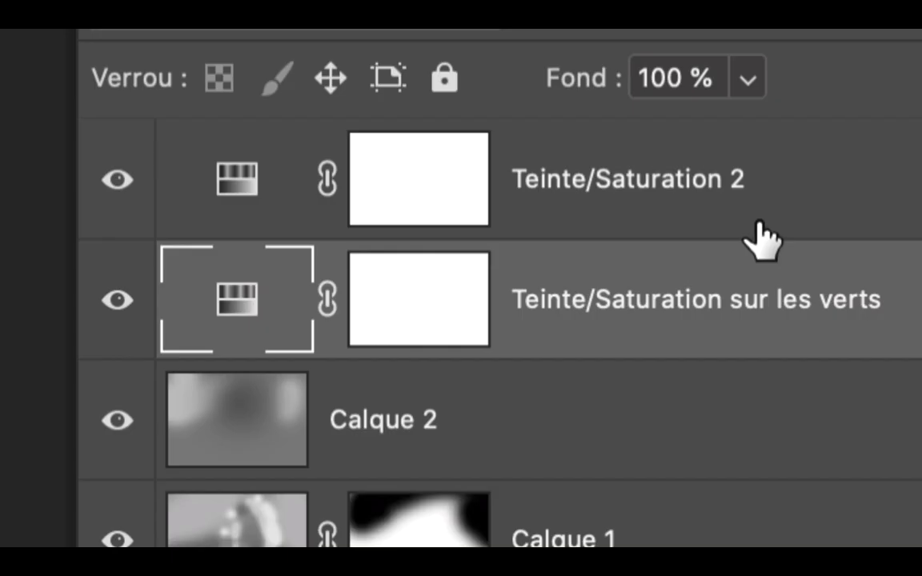
# - Rename the Teinte/Saturation 2 layer as "Teinte/Saturation sur les rouges"
pyautogui.click(757, 224)
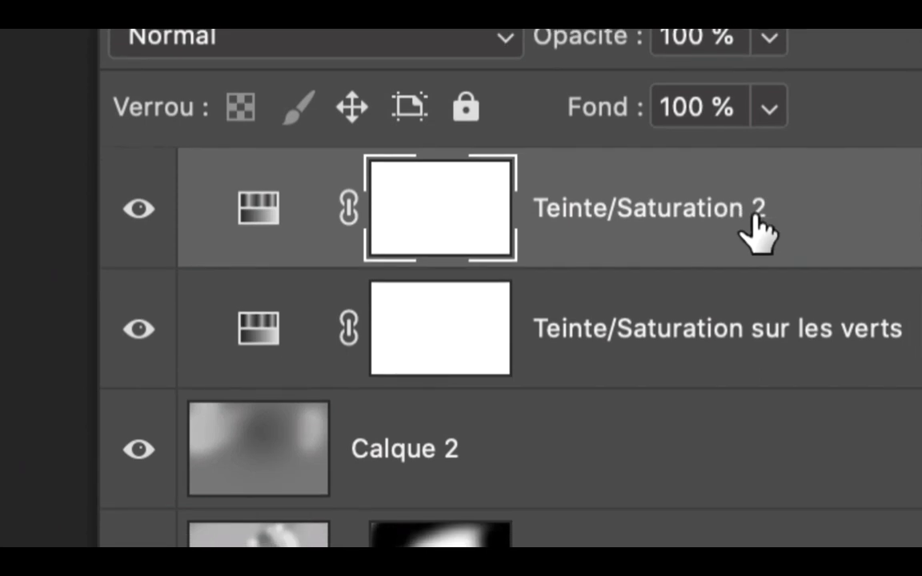
pyautogui.doubleClick(757, 224)
pyautogui.click(756, 215)
pyautogui.doubleClick(759, 216)
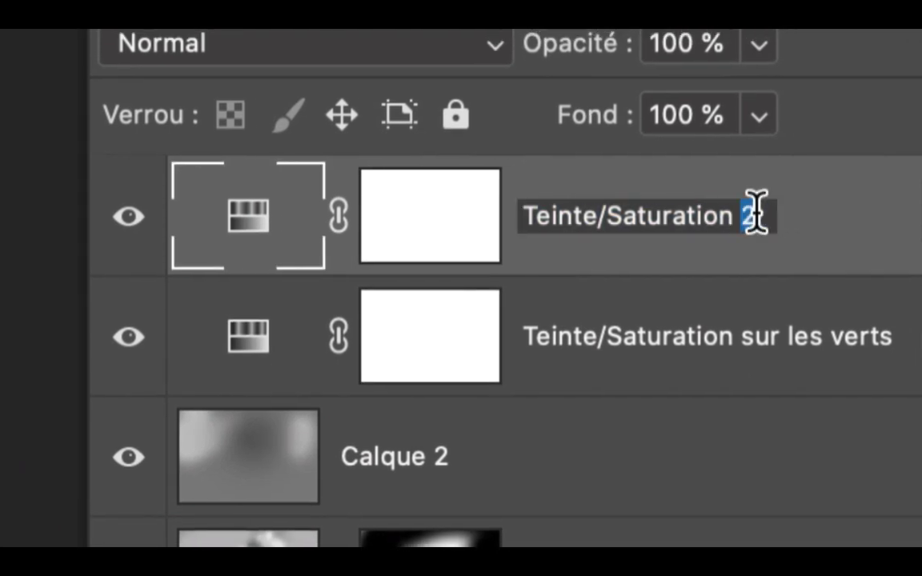
pyautogui.write('sur les rouges')
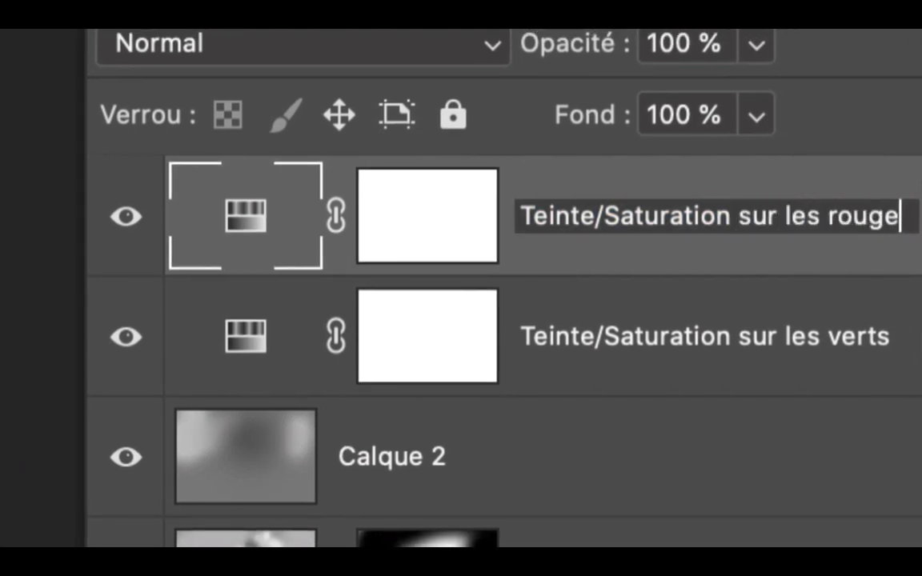
pyautogui.press('Return')
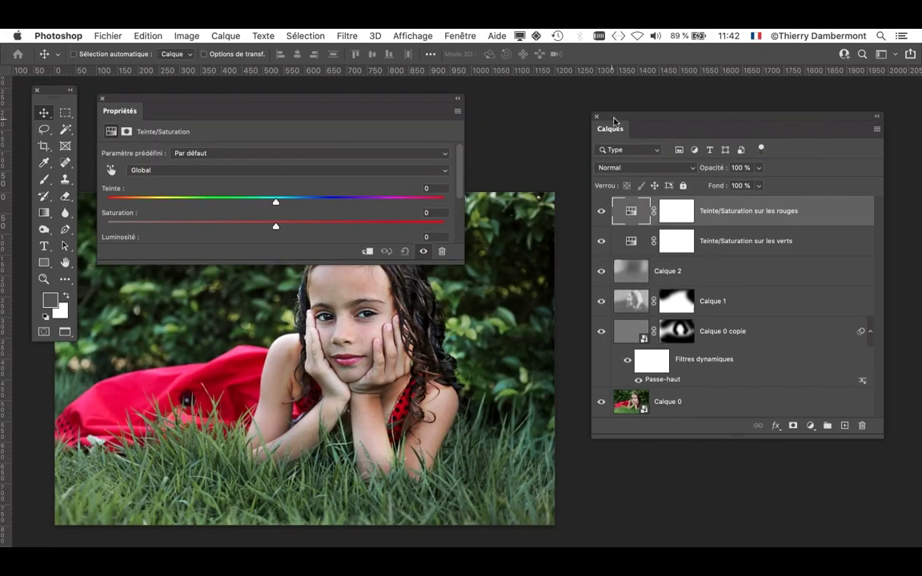
# - Select the Rouges range for Teinte/Saturation sur les rouges and enlarge the Propriétés panel to display its hue range bar
pyautogui.moveTo(612, 120); pyautogui.dragTo(660, 107)
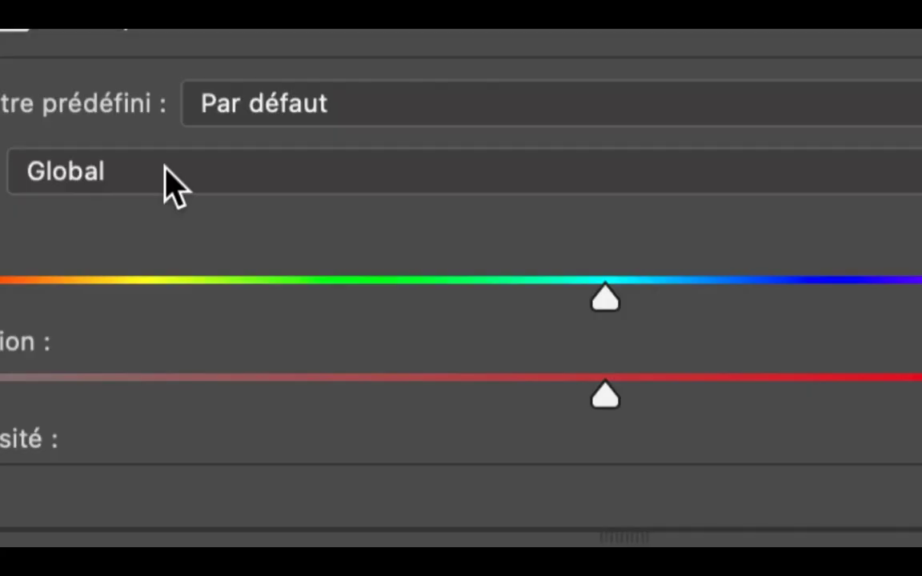
pyautogui.click(164, 170)
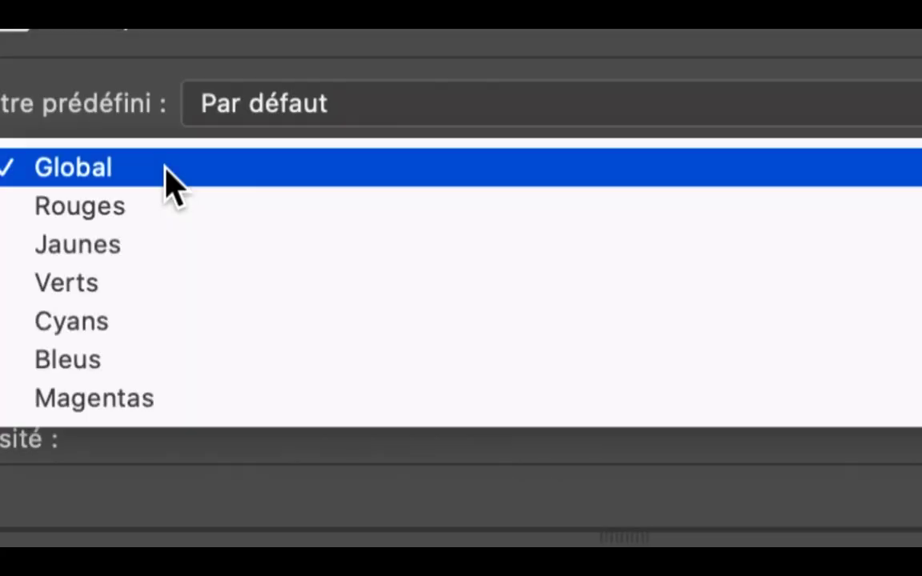
pyautogui.click(163, 200)
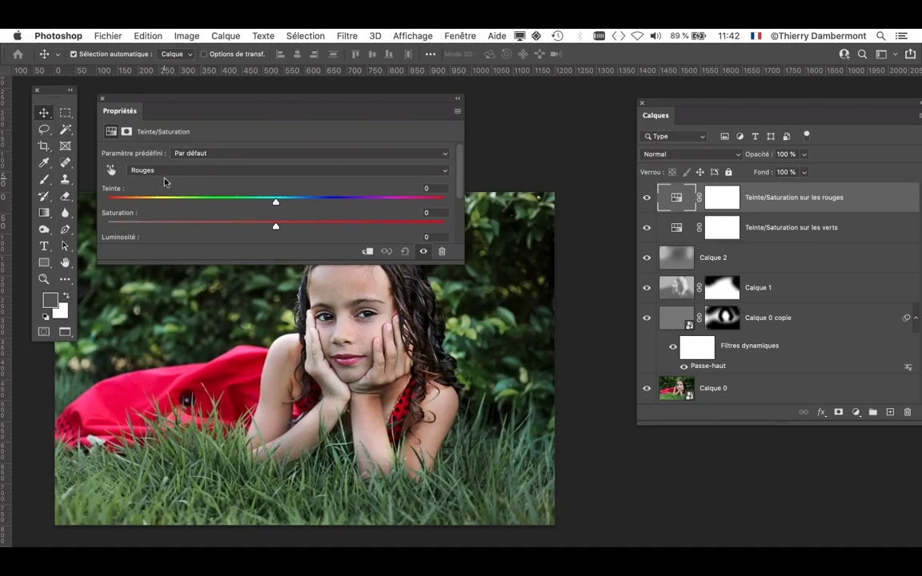
pyautogui.moveTo(461, 262); pyautogui.dragTo(478, 336)
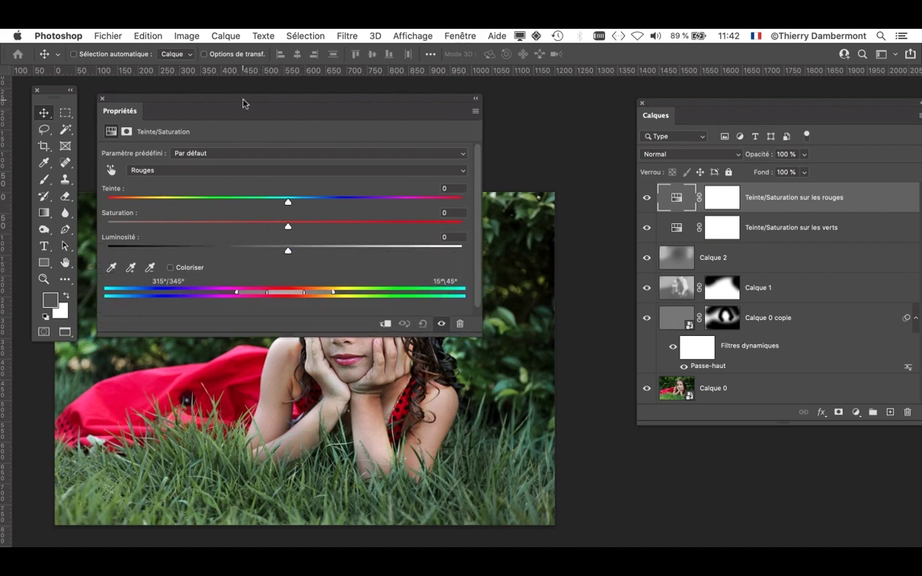
# - Set the hue of the Rouges range to -60 in Teinte/Saturation sur les rouges, keeping the girl's face and dress in view
pyautogui.moveTo(244, 104); pyautogui.dragTo(604, 93)
pyautogui.moveTo(650, 192); pyautogui.dragTo(556, 192)
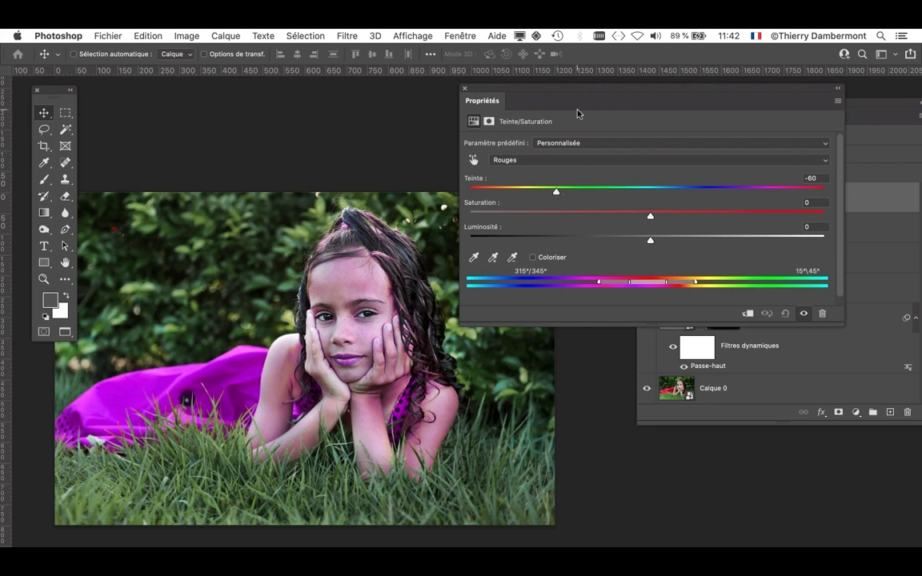
pyautogui.moveTo(560, 93); pyautogui.dragTo(584, 91)
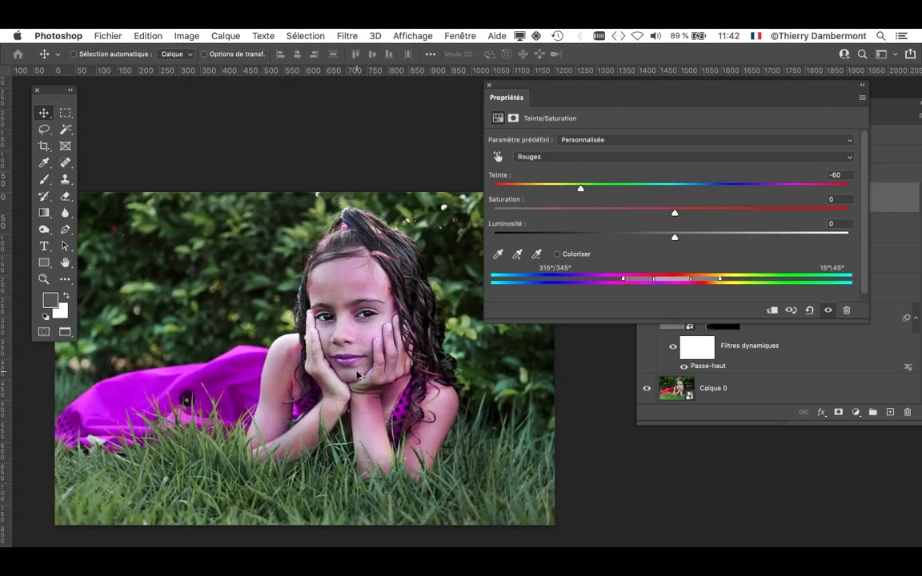
pyautogui.scroll(3, 358, 382)
pyautogui.scroll(4, 358, 376)
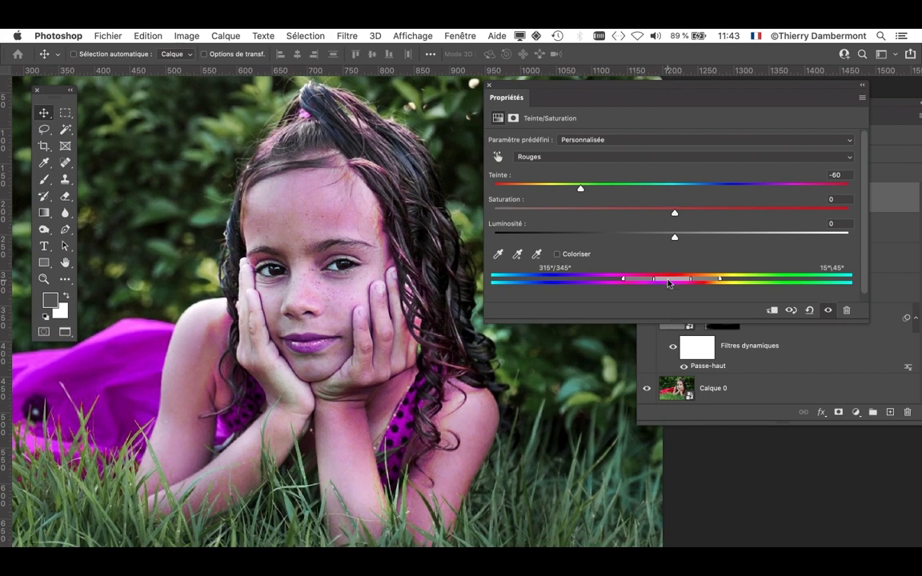
pyautogui.keyDown('super'); pyautogui.click(774, 383); pyautogui.keyUp('super')
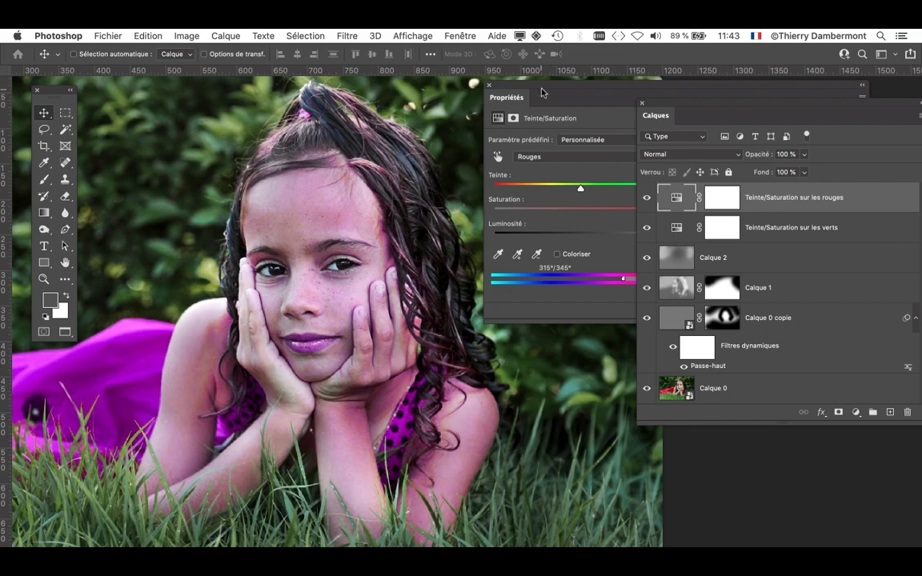
pyautogui.click(542, 93)
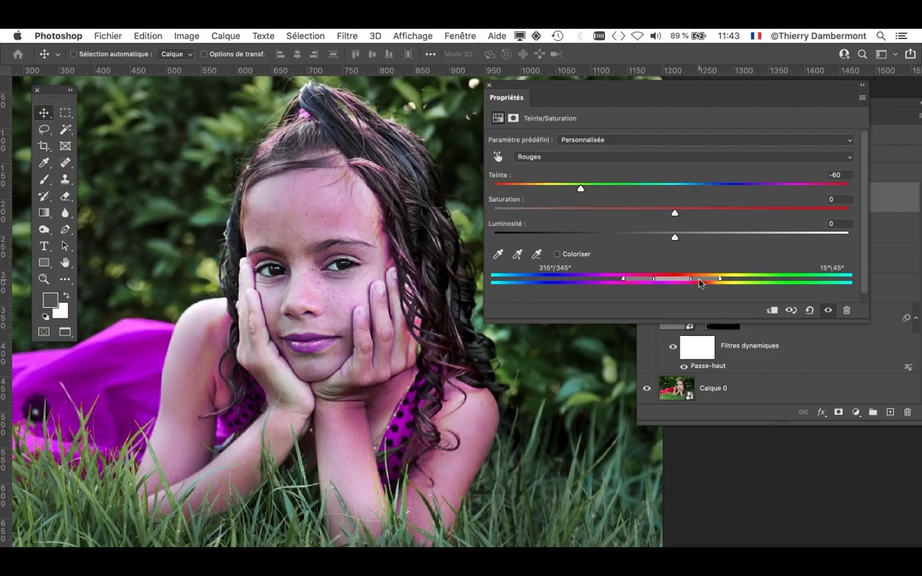
# - Set the affected hue range of the reds adjustment to 281°/311° at its lower end and 338°\6° at its upper end
pyautogui.moveTo(699, 282); pyautogui.dragTo(637, 286)
pyautogui.moveTo(696, 283); pyautogui.dragTo(675, 280)
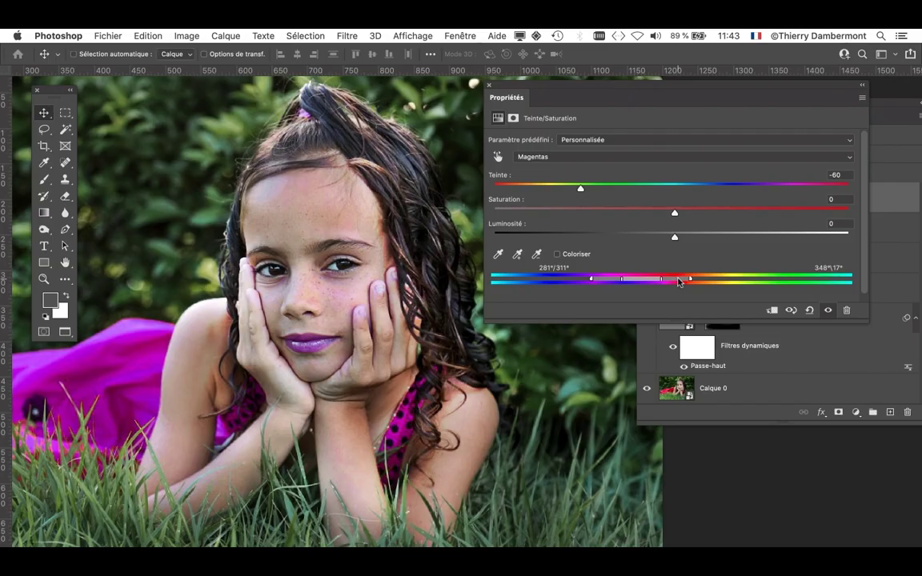
pyautogui.moveTo(677, 281); pyautogui.dragTo(729, 281)
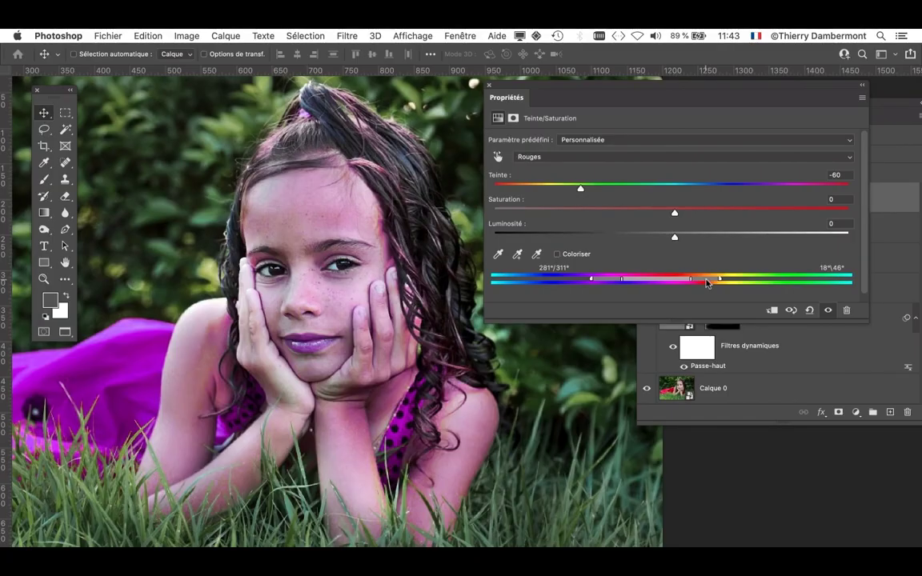
pyautogui.moveTo(706, 282); pyautogui.dragTo(668, 286)
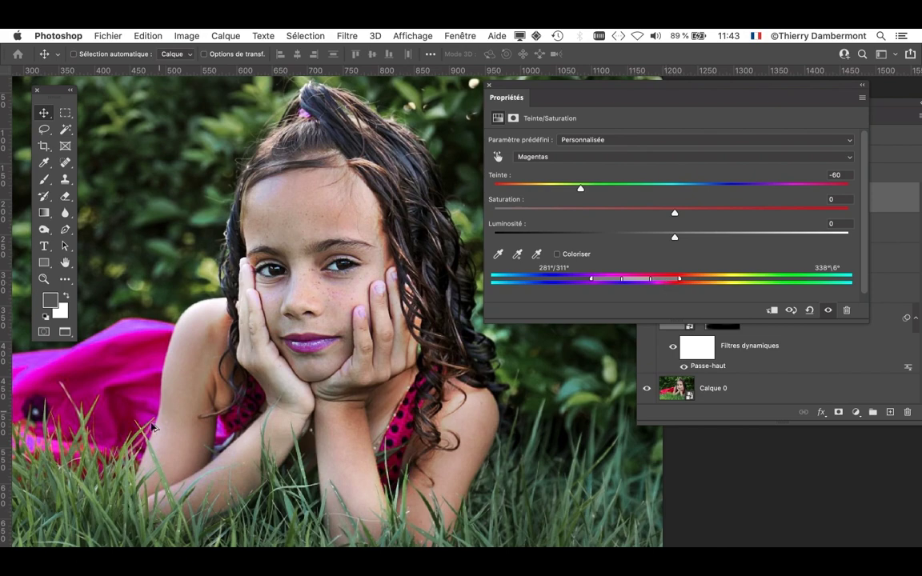
# - Inspect the lips, skin and dress up close and extend the upper end of the hue range to 351°\20°
pyautogui.scroll(3, 283, 358)
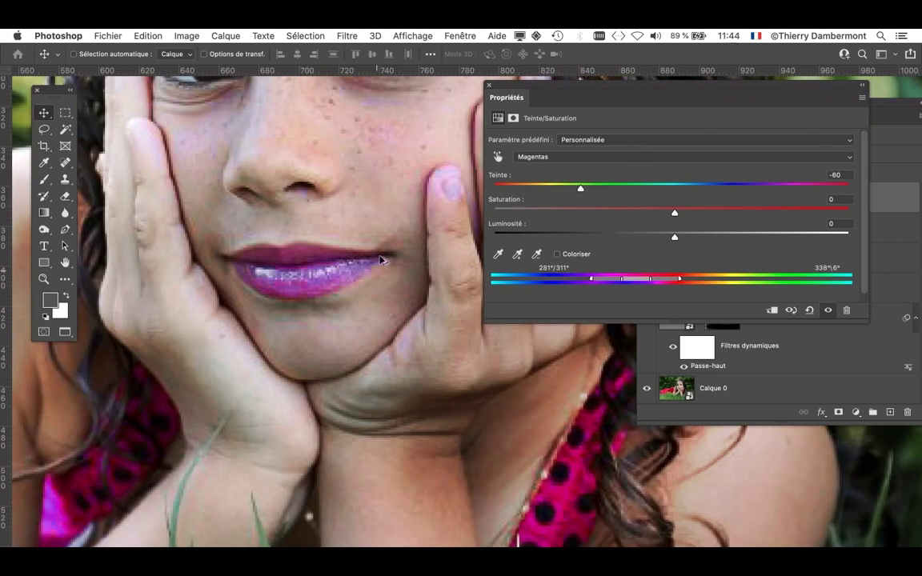
pyautogui.scroll(-3, 261, 374)
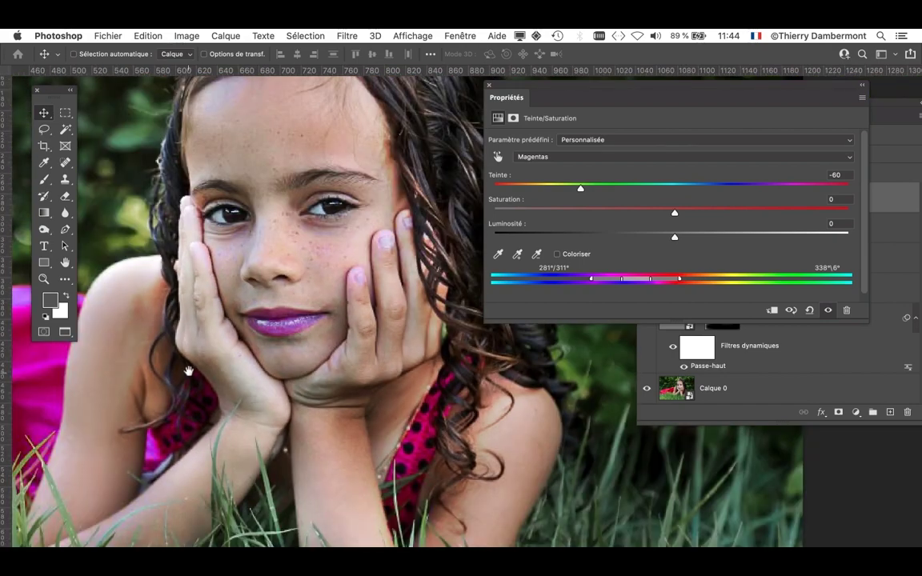
pyautogui.moveTo(189, 370); pyautogui.dragTo(425, 383)
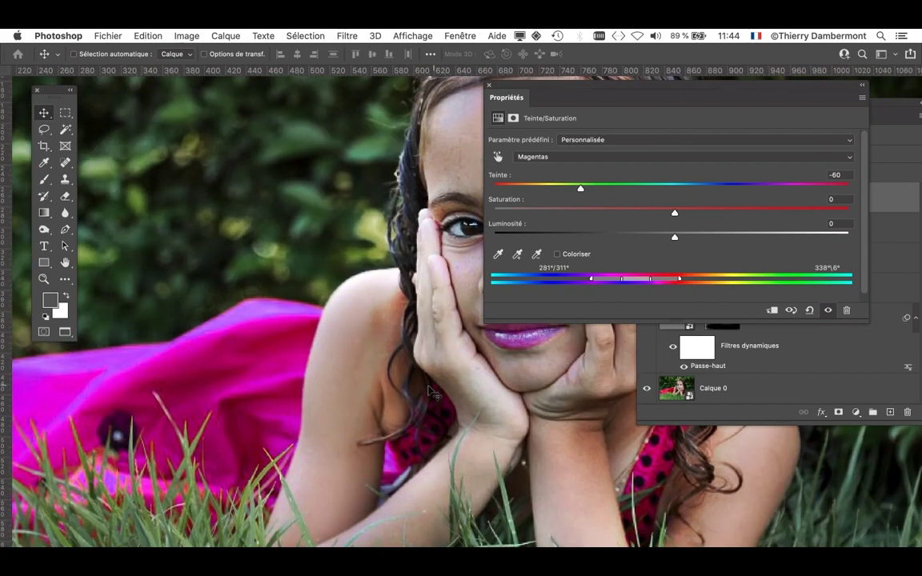
pyautogui.moveTo(658, 282); pyautogui.dragTo(670, 280)
pyautogui.moveTo(534, 433); pyautogui.dragTo(412, 430)
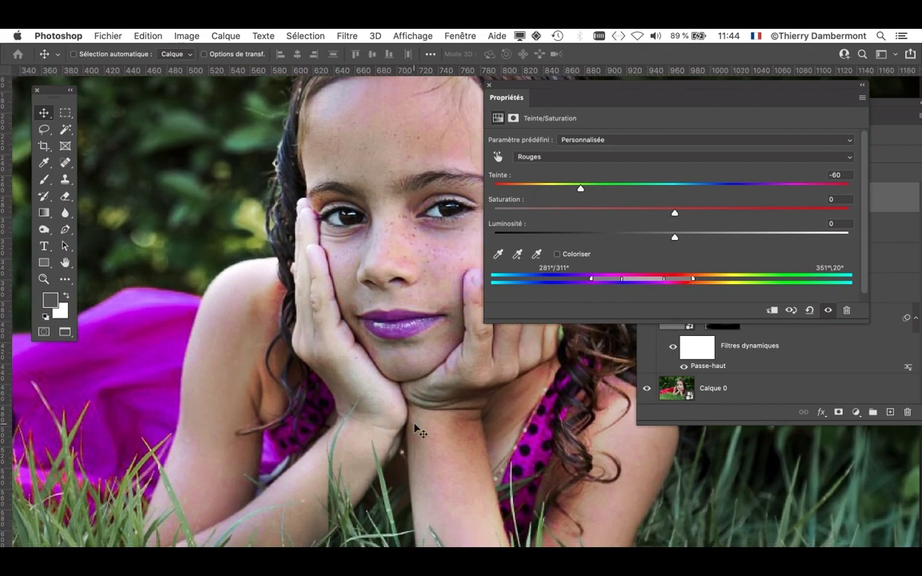
pyautogui.scroll(-3, 415, 430)
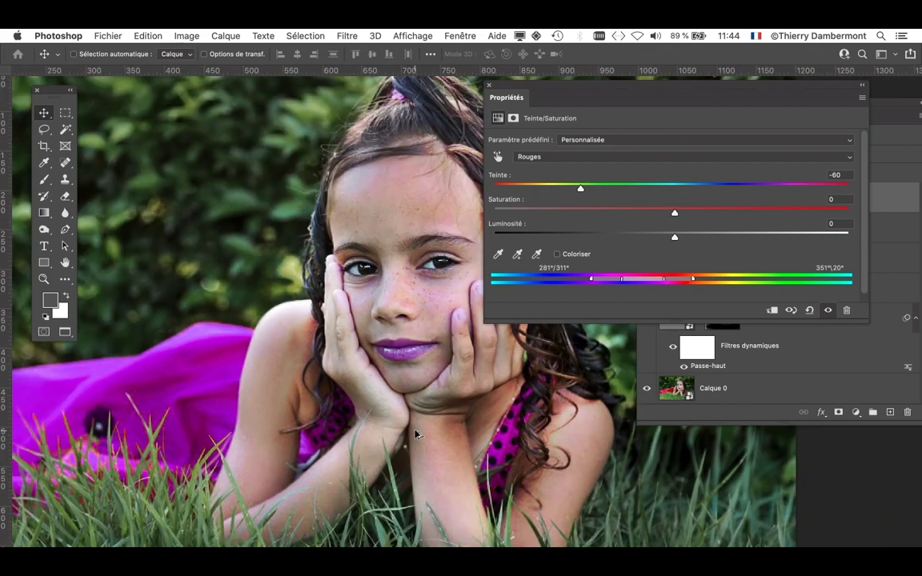
# - Move the Propriétés panel aside and toggle the visibility of Teinte/Saturation sur les rouges to compare the face and dress
pyautogui.moveTo(493, 83); pyautogui.dragTo(707, 407)
pyautogui.click(647, 197)
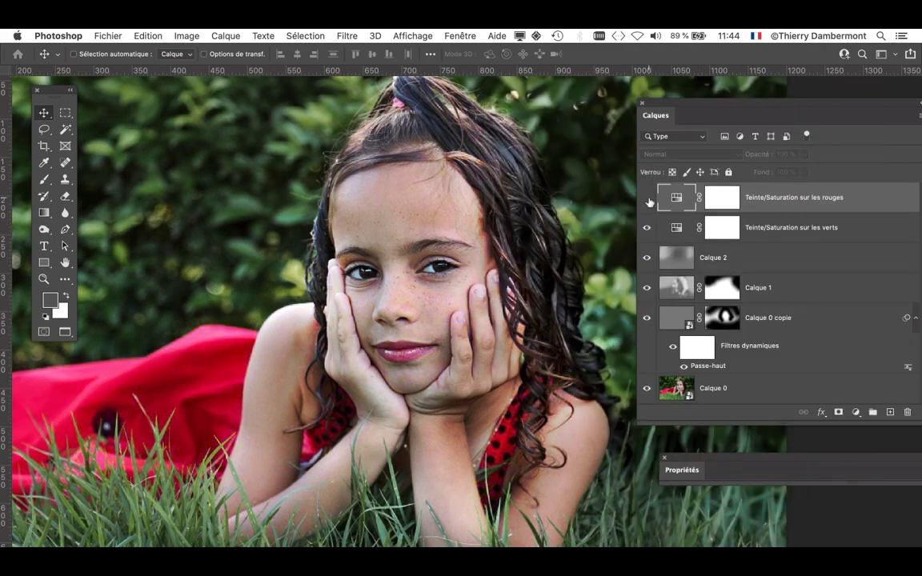
pyautogui.click(647, 197)
pyautogui.click(647, 197)
pyautogui.click(647, 198)
pyautogui.click(648, 198)
pyautogui.click(647, 197)
pyautogui.scroll(1, 461, 310)
pyautogui.scroll(1, 514, 286)
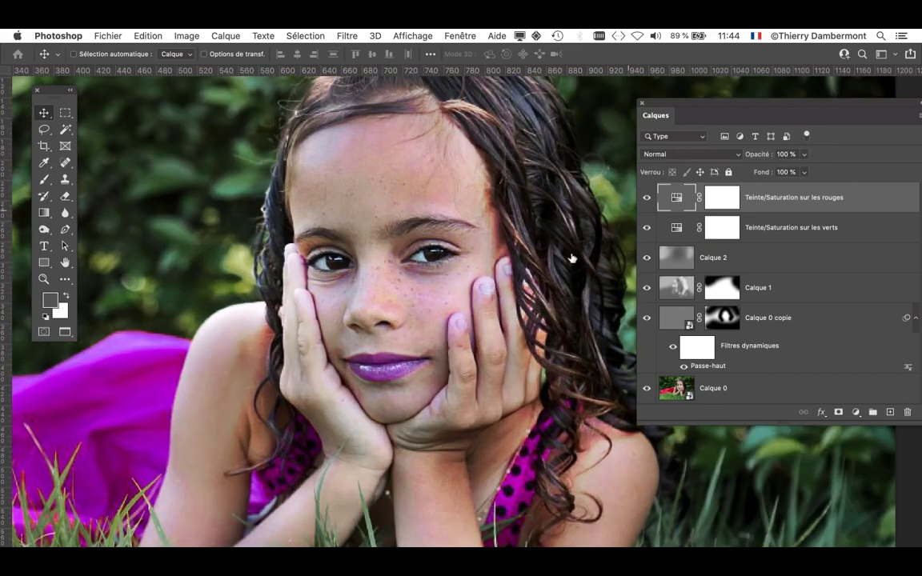
pyautogui.click(646, 199)
pyautogui.click(646, 198)
pyautogui.click(647, 199)
pyautogui.click(646, 199)
pyautogui.moveTo(741, 547); pyautogui.dragTo(712, 474)
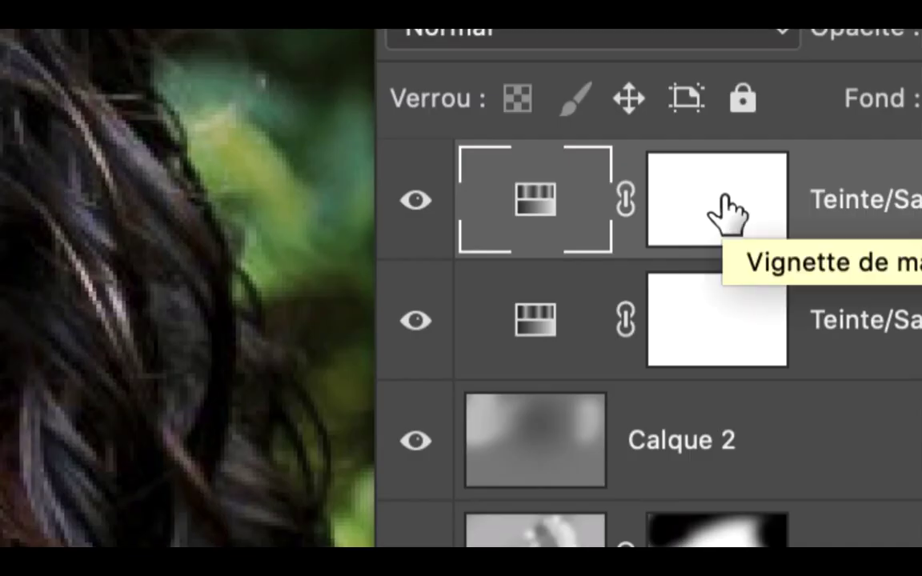
# - Target the layer mask of Teinte/Saturation sur les rouges and prepare a soft black brush with a 113 px diameter
pyautogui.click(726, 214)
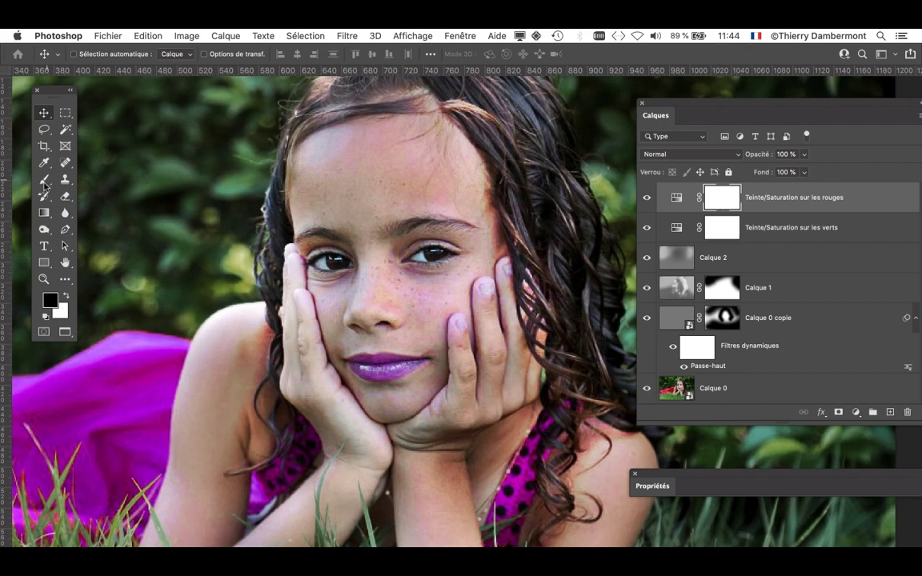
pyautogui.click(45, 180)
pyautogui.moveTo(477, 319)
pyautogui.mouseDown()
pyautogui.moveTo(278, 344)
pyautogui.moveTo(227, 307)
pyautogui.mouseUp()
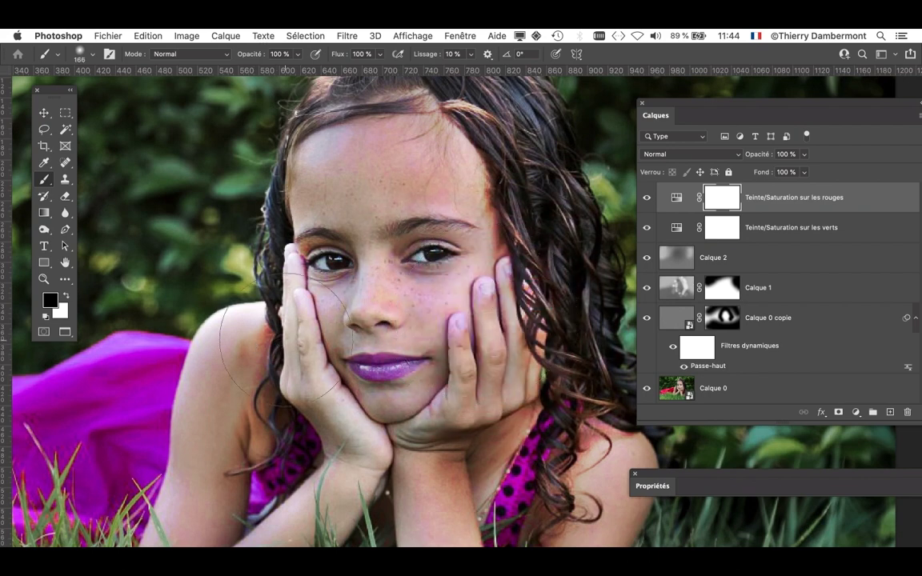
pyautogui.moveTo(378, 256)
pyautogui.mouseDown()
pyautogui.moveTo(214, 258)
pyautogui.moveTo(309, 256)
pyautogui.mouseUp()
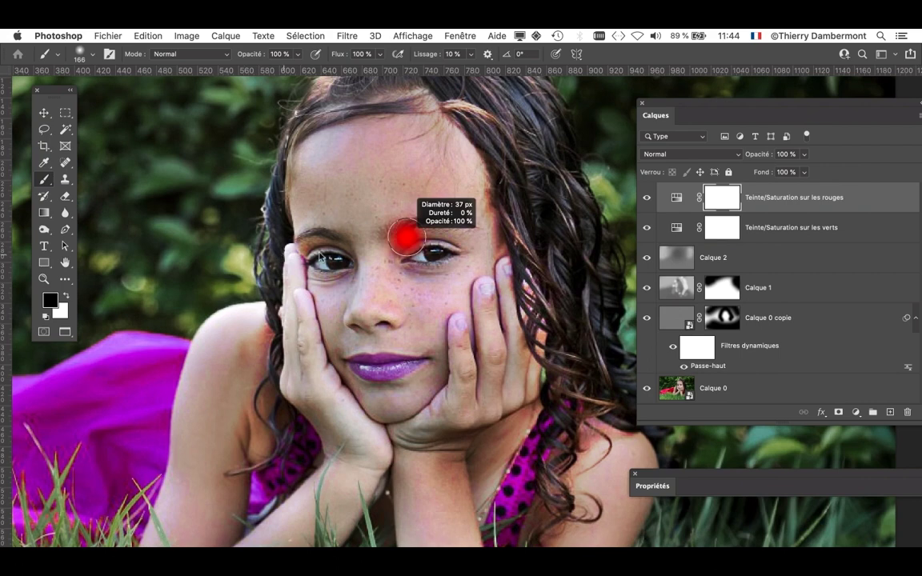
pyautogui.moveTo(408, 257)
pyautogui.mouseDown()
pyautogui.moveTo(432, 252)
pyautogui.moveTo(368, 254)
pyautogui.moveTo(364, 277)
pyautogui.mouseUp()
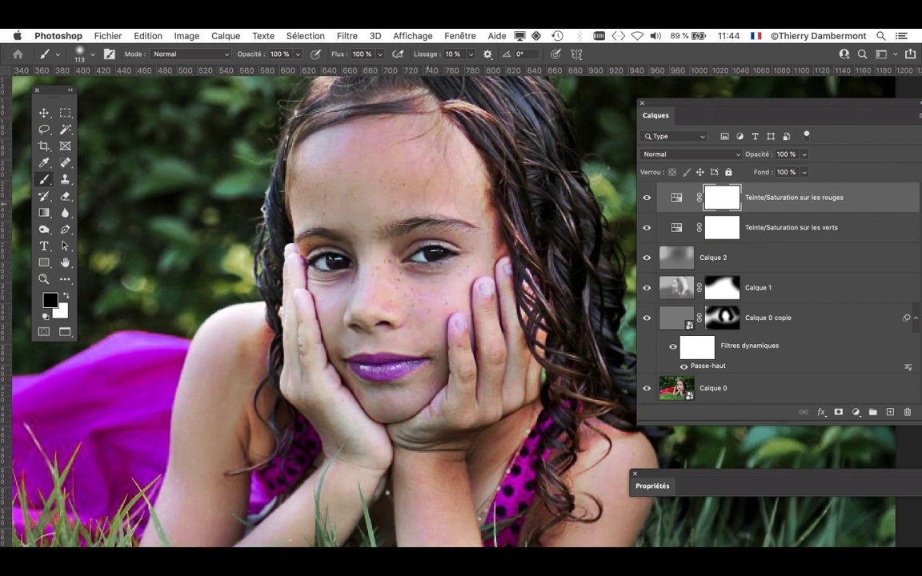
# - Paint black on the reds adjustment's mask over the girl's face, lips, hands and forearms to exclude them from the color change
pyautogui.moveTo(380, 164); pyautogui.dragTo(366, 169)
pyautogui.moveTo(358, 352)
pyautogui.mouseDown()
pyautogui.moveTo(385, 377)
pyautogui.moveTo(414, 352)
pyautogui.mouseUp()
pyautogui.moveTo(429, 304); pyautogui.dragTo(357, 272)
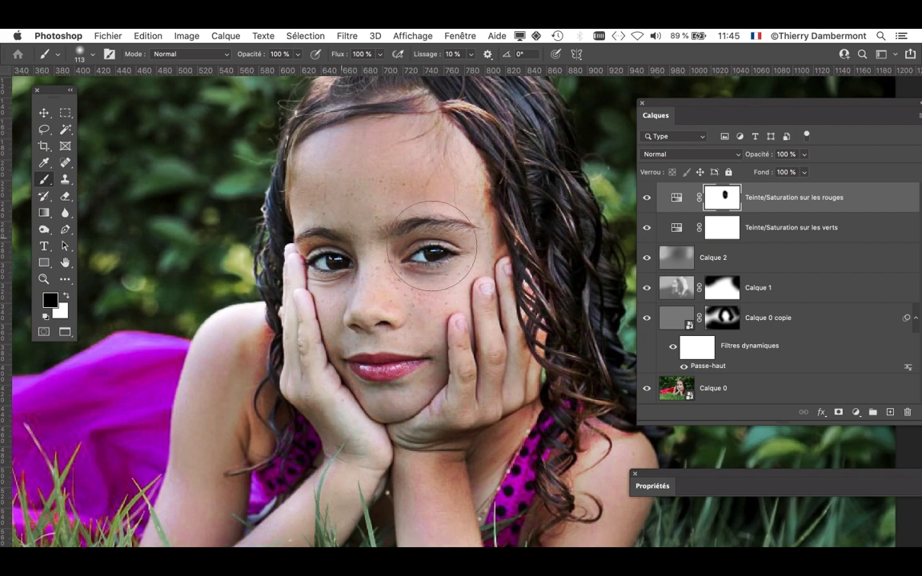
pyautogui.moveTo(438, 452)
pyautogui.mouseDown()
pyautogui.moveTo(400, 465)
pyautogui.moveTo(416, 472)
pyautogui.moveTo(376, 477)
pyautogui.moveTo(332, 508)
pyautogui.mouseUp()
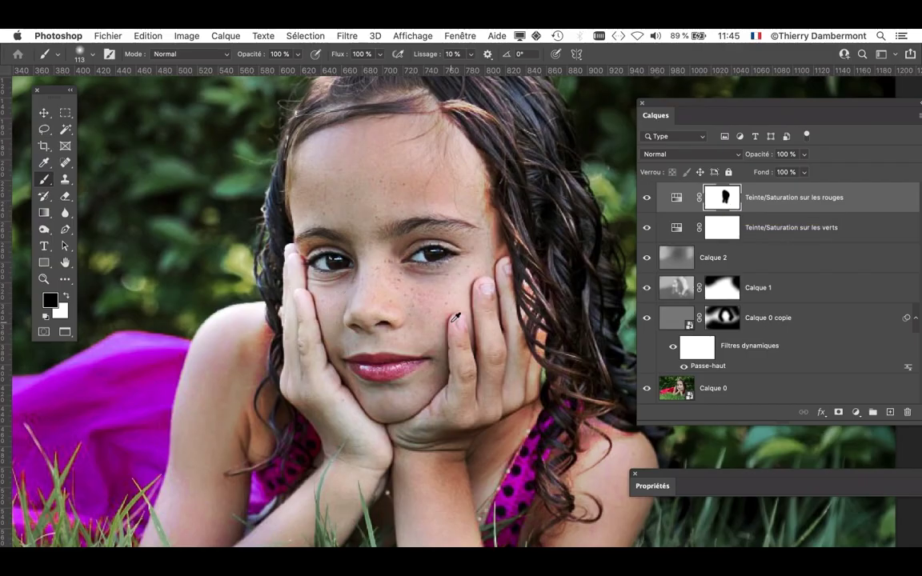
pyautogui.scroll(3, 408, 288)
pyautogui.moveTo(442, 328); pyautogui.dragTo(440, 307)
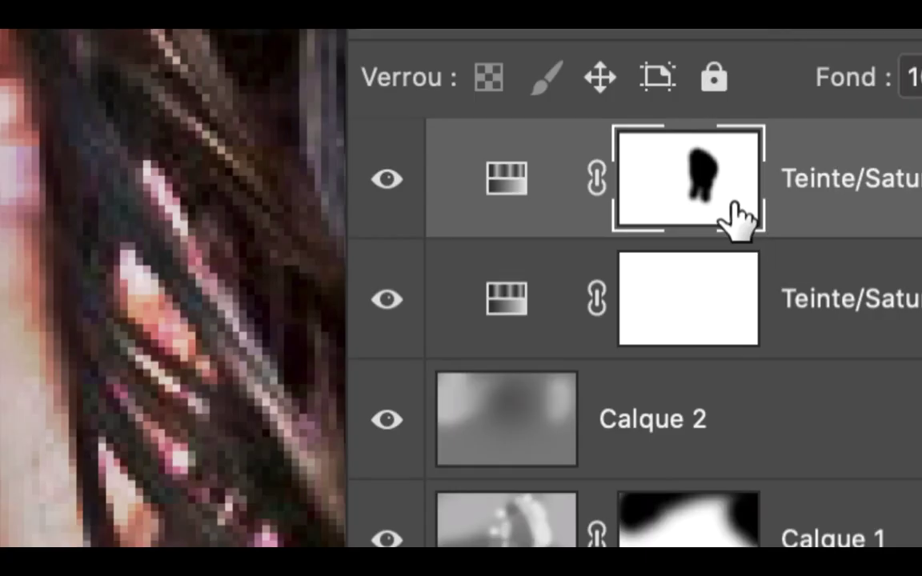
# - Disable and re-enable the mask of Teinte/Saturation sur les rouges repeatedly to compare the skin, and return to the Move tool
pyautogui.keyDown('shift'); pyautogui.click(733, 205); pyautogui.keyUp('shift')
pyautogui.keyDown('shift'); pyautogui.click(733, 209); pyautogui.keyUp('shift')
pyautogui.keyDown('shift'); pyautogui.click(733, 209); pyautogui.keyUp('shift')
pyautogui.keyDown('shift'); pyautogui.click(733, 210); pyautogui.keyUp('shift')
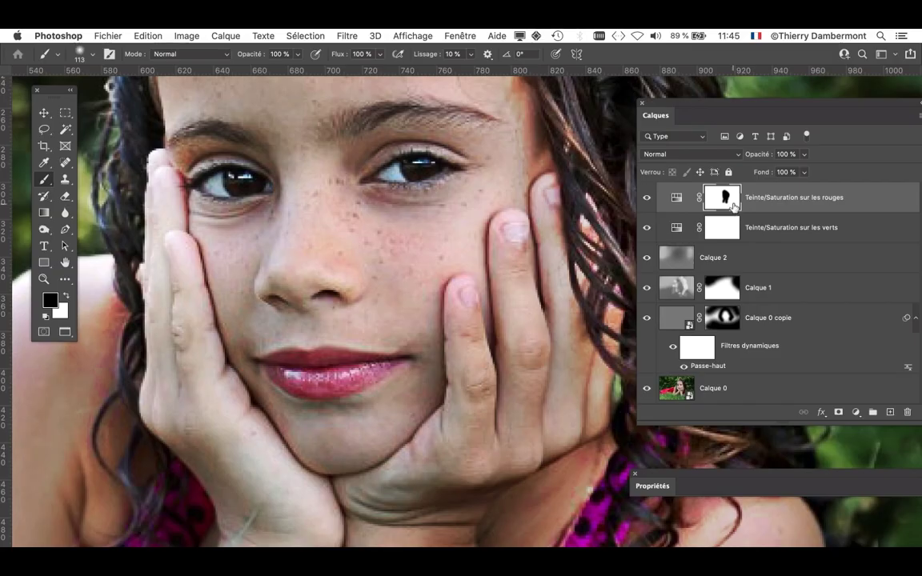
pyautogui.keyDown('shift'); pyautogui.click(734, 206); pyautogui.keyUp('shift')
pyautogui.keyDown('shift'); pyautogui.click(734, 206); pyautogui.keyUp('shift')
pyautogui.keyDown('shift'); pyautogui.click(734, 207); pyautogui.keyUp('shift')
pyautogui.keyDown('shift'); pyautogui.click(733, 206); pyautogui.keyUp('shift')
pyautogui.click(45, 113)
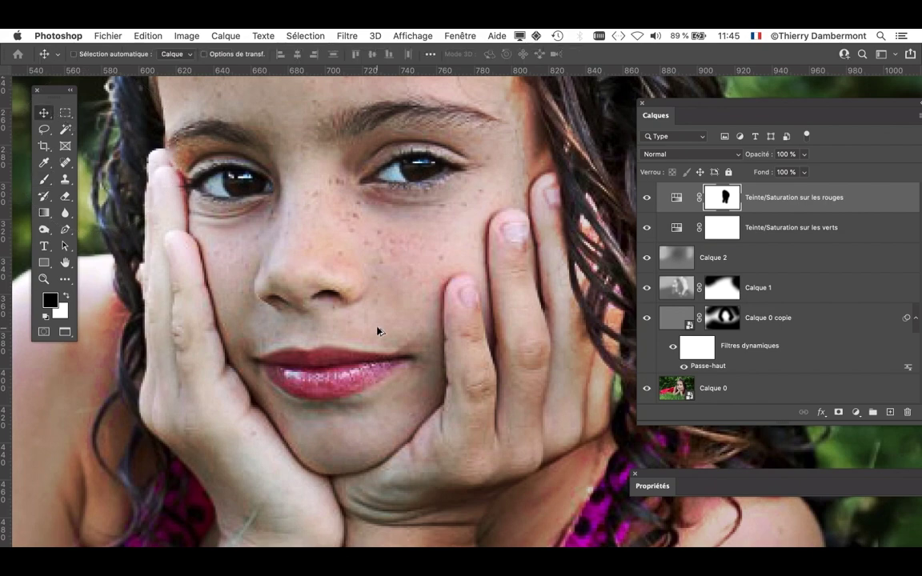
pyautogui.scroll(-10, 378, 331)
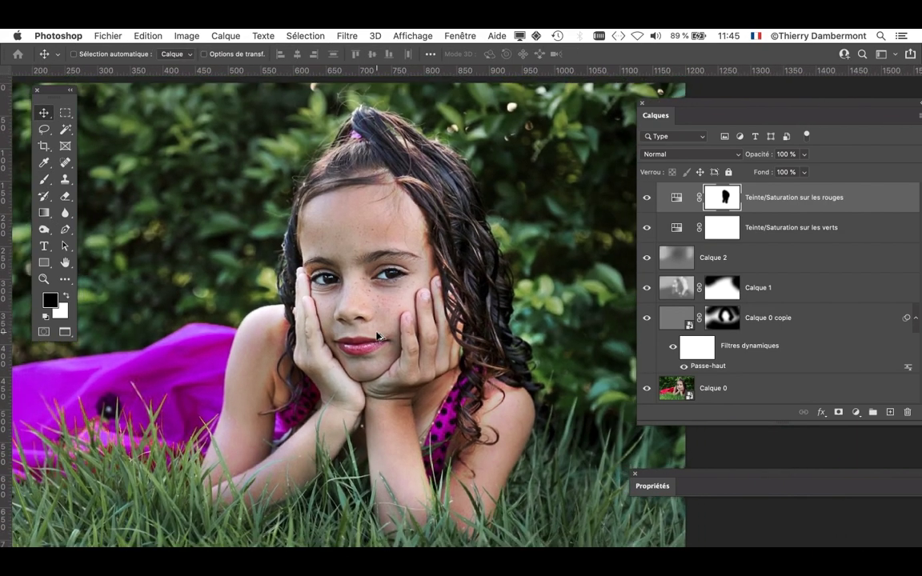
pyautogui.scroll(-4, 379, 336)
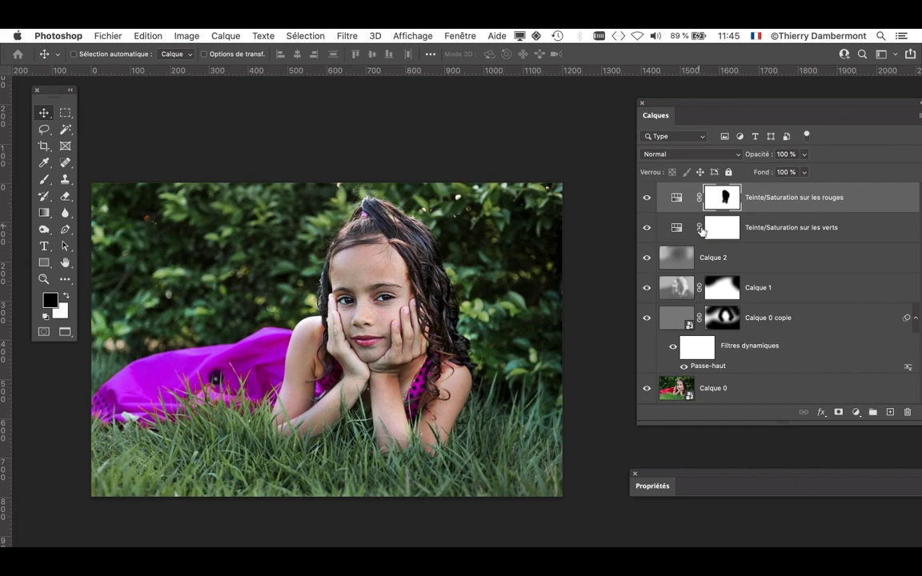
# - Set the Verts range of Teinte/Saturation sur les verts to a hue of -30 and a saturation of -36
pyautogui.moveTo(654, 476); pyautogui.dragTo(534, 127)
pyautogui.hotkey('alt', '[')
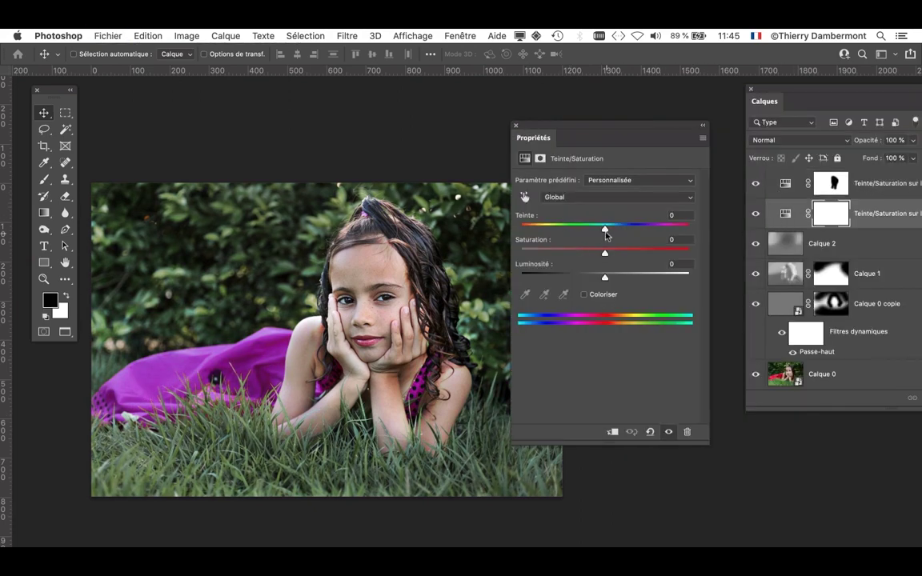
pyautogui.click(613, 197)
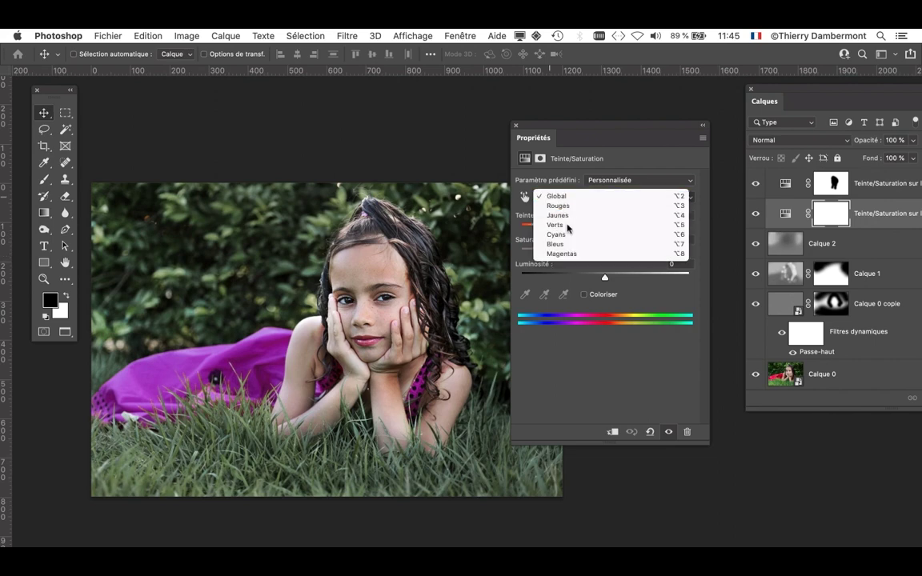
pyautogui.click(615, 230)
pyautogui.moveTo(582, 255); pyautogui.dragTo(629, 232)
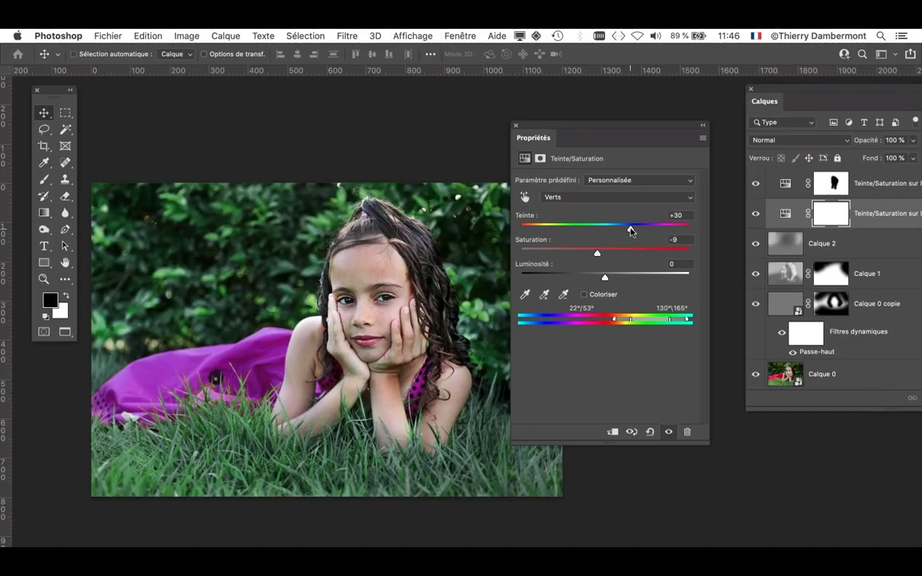
pyautogui.moveTo(630, 231); pyautogui.dragTo(588, 233)
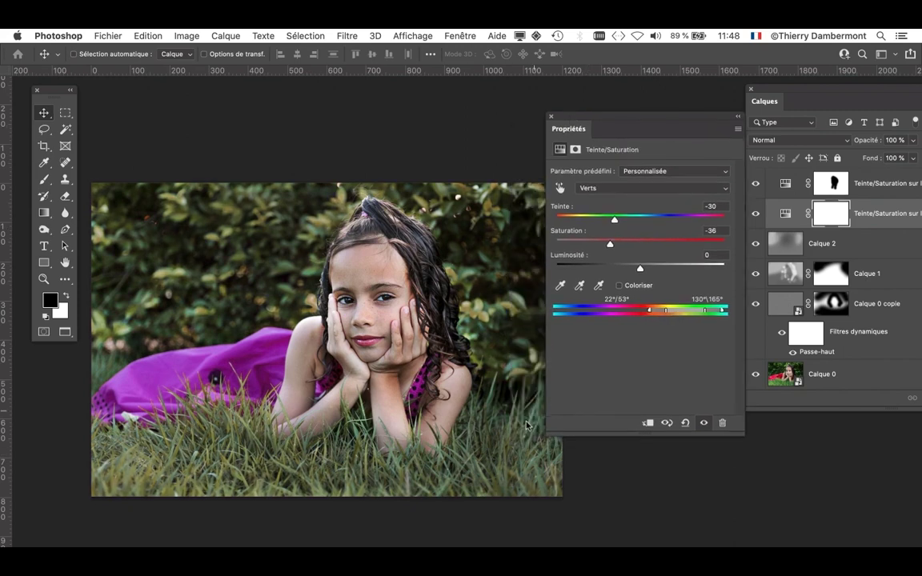
pyautogui.moveTo(683, 122); pyautogui.dragTo(663, 141)
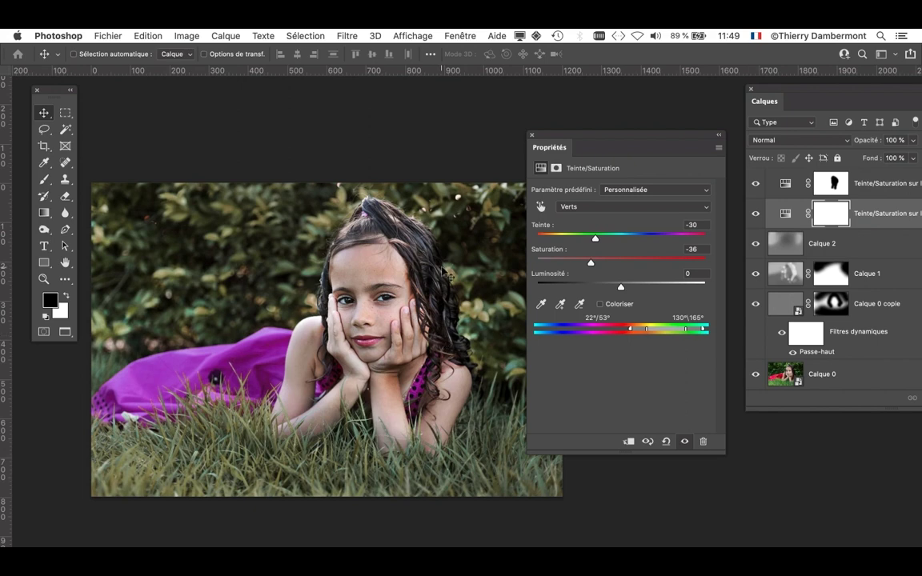
# - Clear the Propriétés panel out of the way, and reposition and heighten the Calques panel to show the whole layer stack
pyautogui.moveTo(577, 140); pyautogui.dragTo(710, 490)
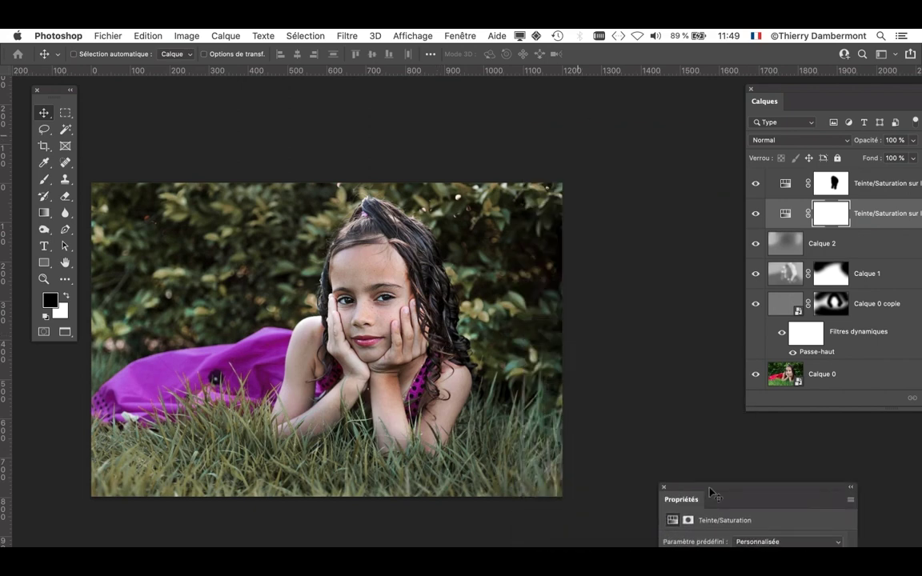
pyautogui.doubleClick(710, 490)
pyautogui.moveTo(773, 94); pyautogui.dragTo(541, 96)
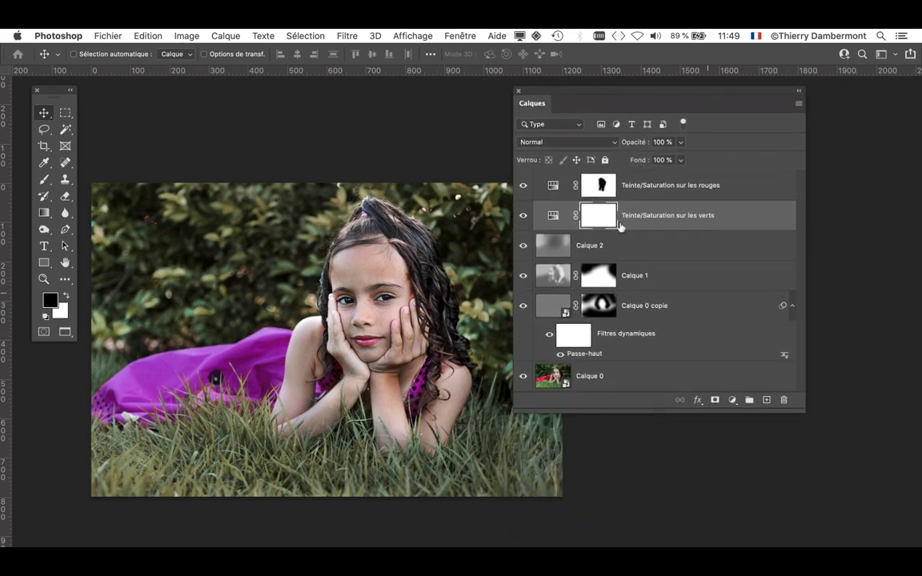
pyautogui.moveTo(804, 419); pyautogui.dragTo(784, 454)
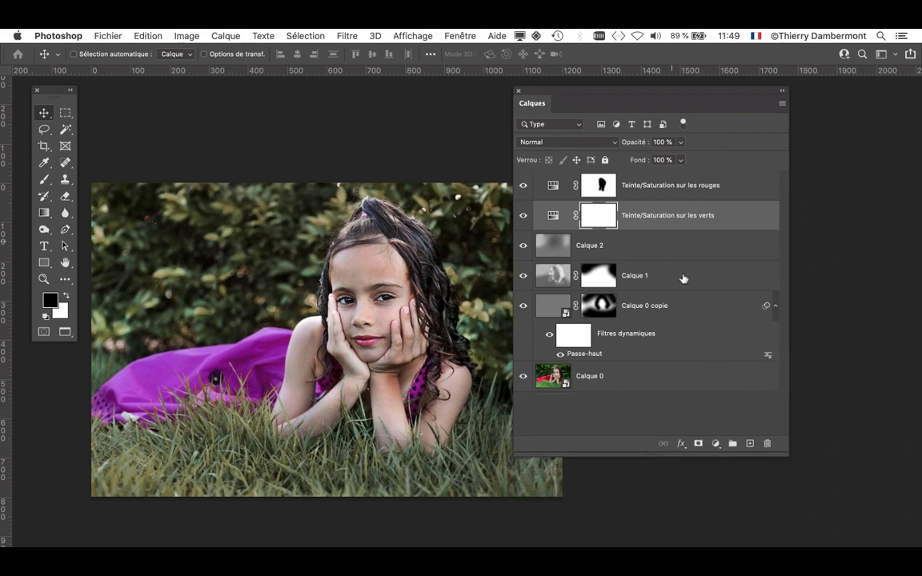
# - Select the Teinte/Saturation sur les rouges layer, move the Calques panel clear of the photo and adjust its size
pyautogui.click(602, 188)
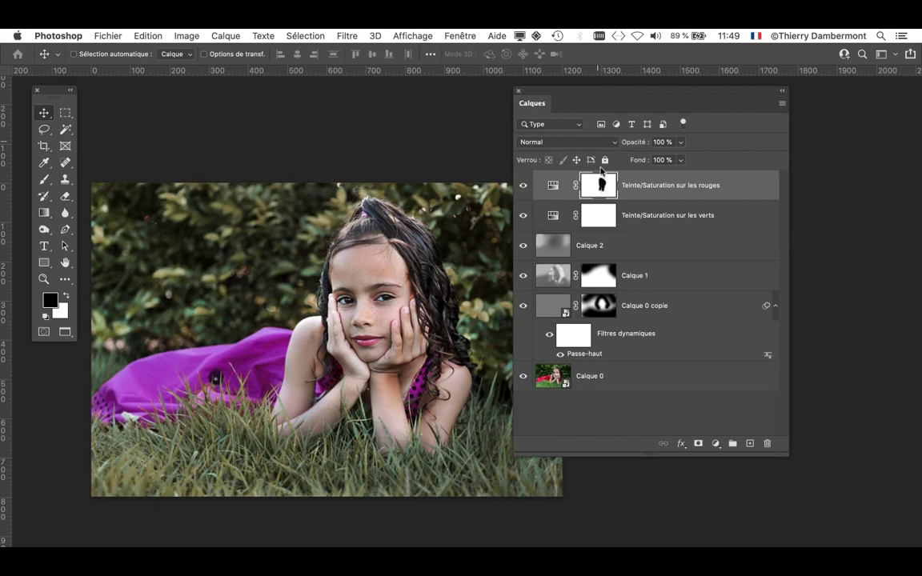
pyautogui.moveTo(585, 99); pyautogui.dragTo(648, 102)
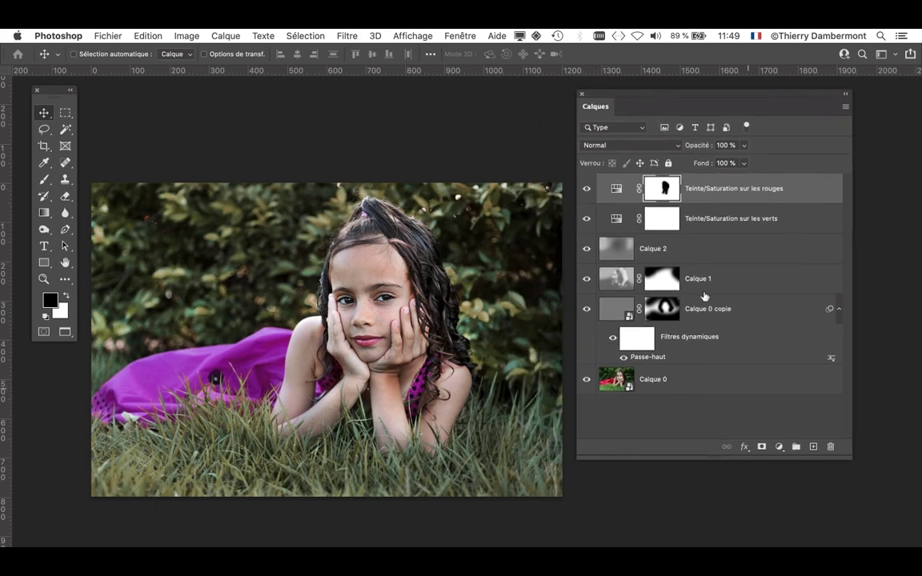
pyautogui.moveTo(849, 458); pyautogui.dragTo(817, 469)
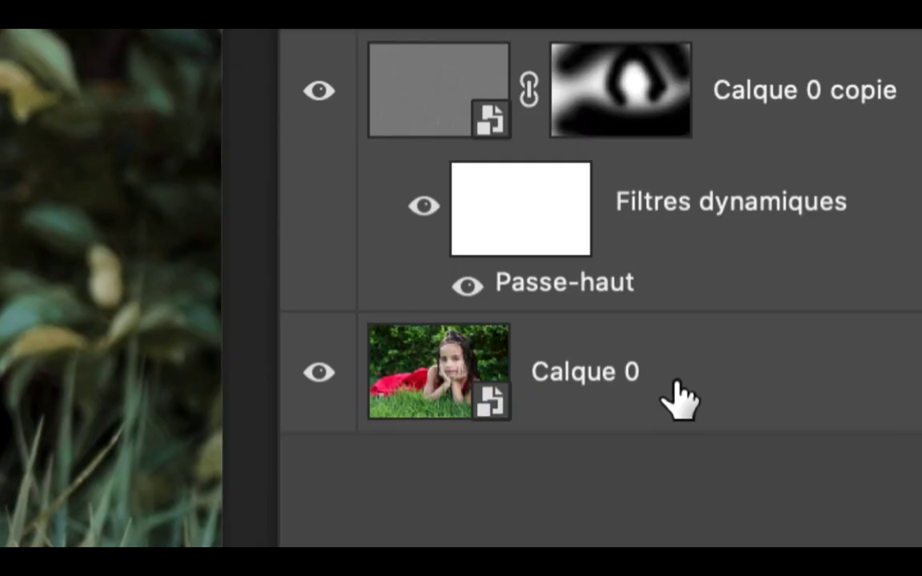
# - Try adding an all-hiding black layer mask to Calque 0, undo it, and view the Tout masquer option for layer masks
pyautogui.click(678, 398)
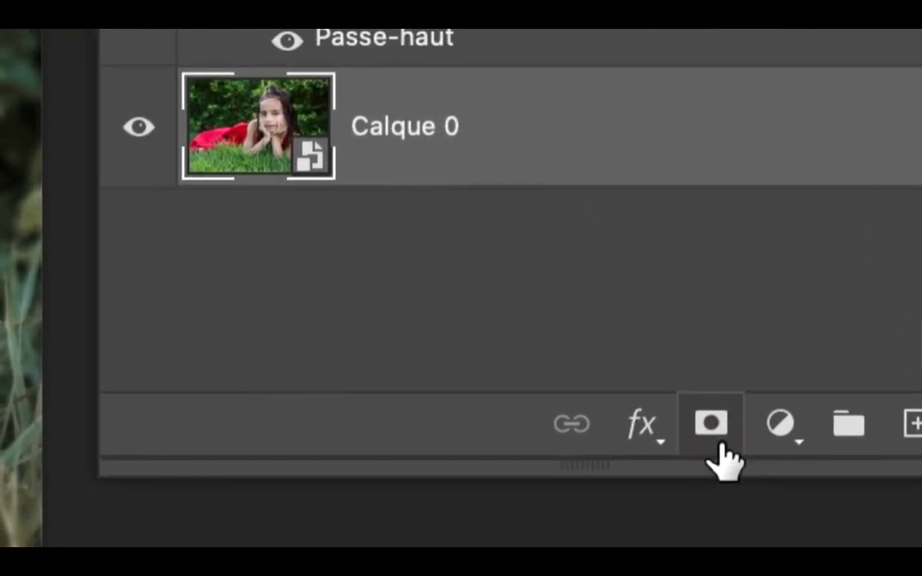
pyautogui.keyDown('alt'); pyautogui.click(718, 445); pyautogui.keyUp('alt')
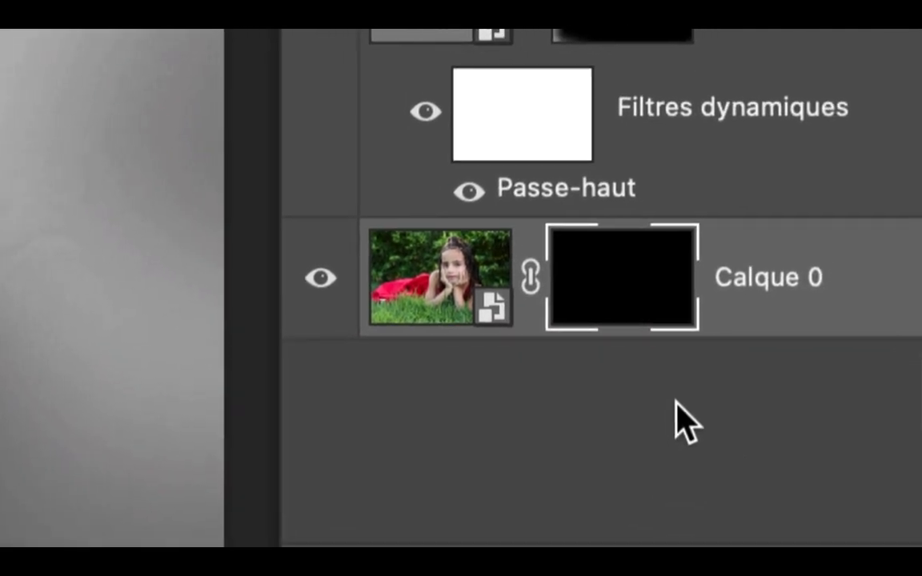
pyautogui.press('super+z')
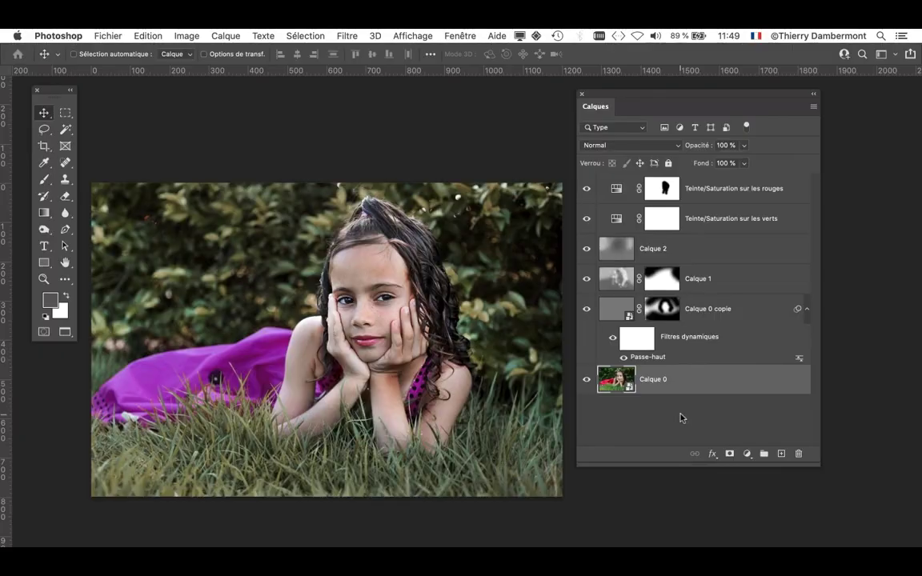
pyautogui.click(226, 36)
pyautogui.moveTo(256, 239)
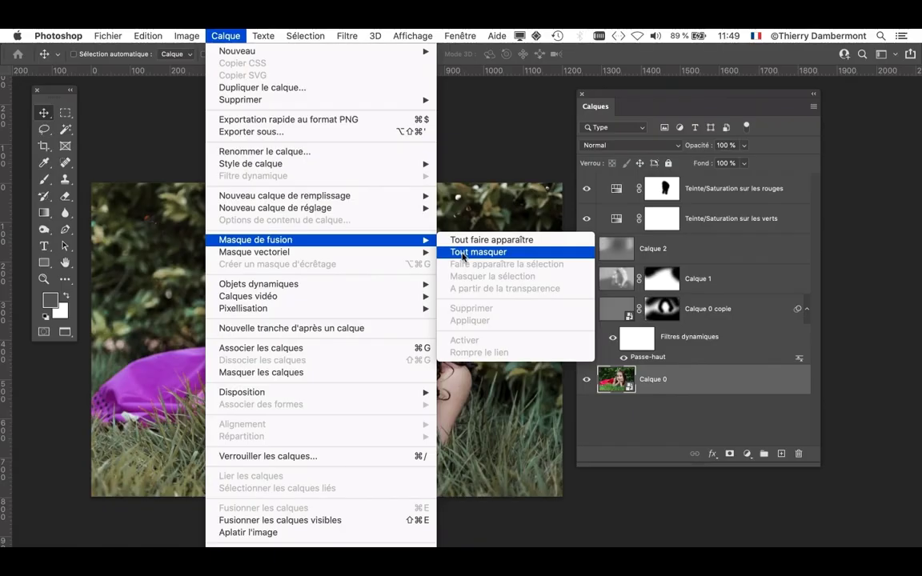
pyautogui.click(587, 380)
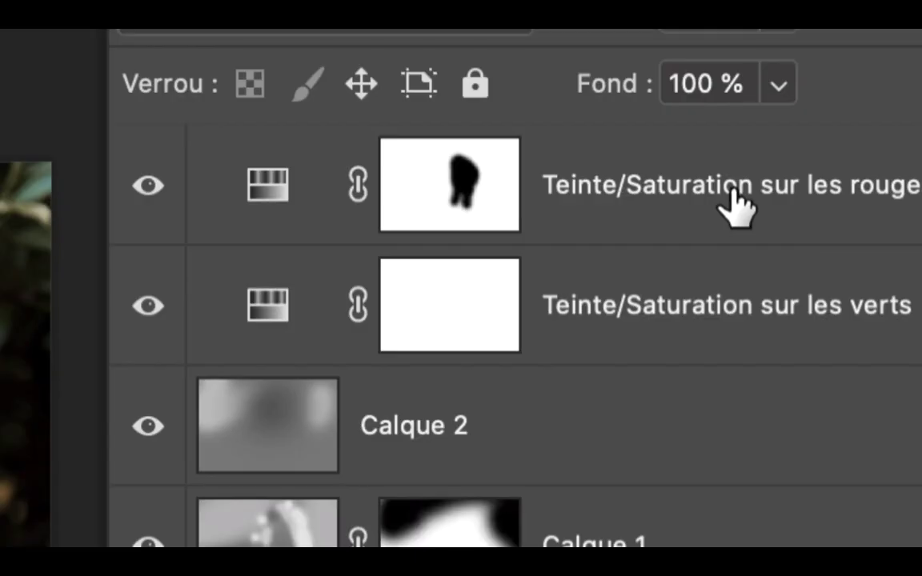
# - Add a Noir et blanc adjustment layer above Teinte/Saturation sur les rouges, close its properties and heighten the Calques panel
pyautogui.click(734, 206)
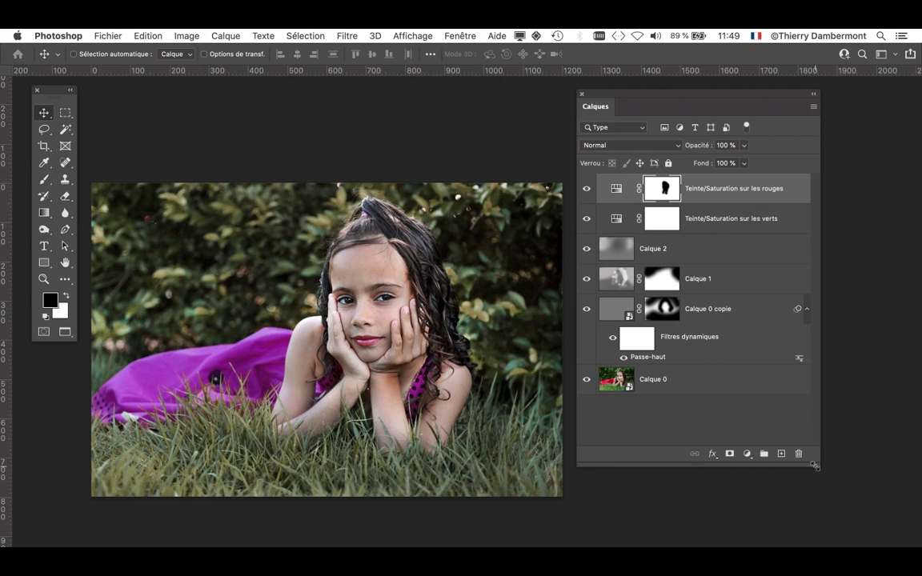
pyautogui.moveTo(815, 465); pyautogui.dragTo(836, 339)
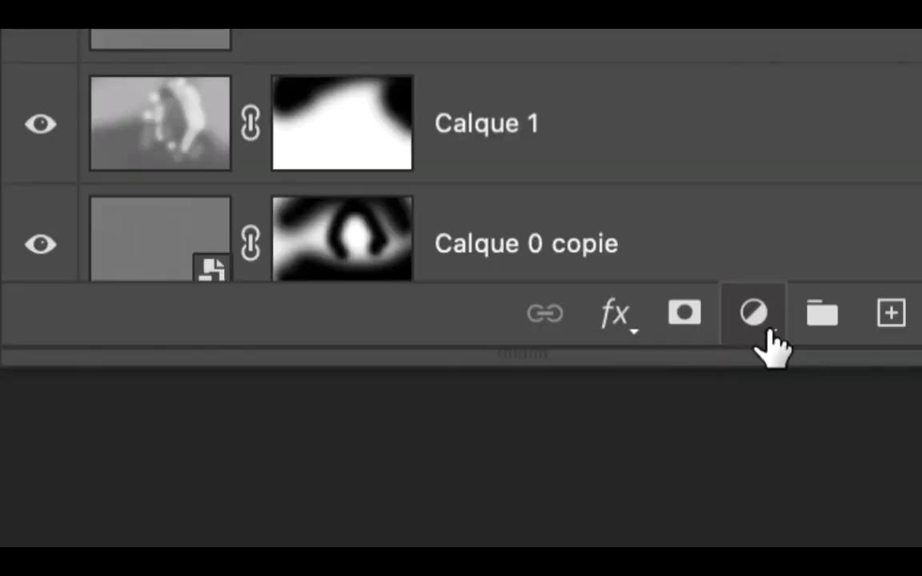
pyautogui.click(765, 327)
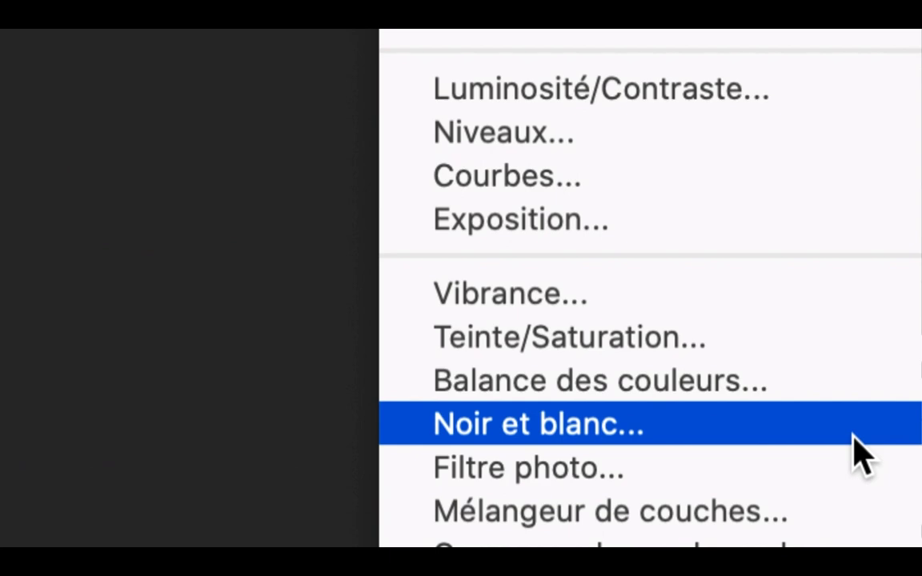
pyautogui.click(860, 454)
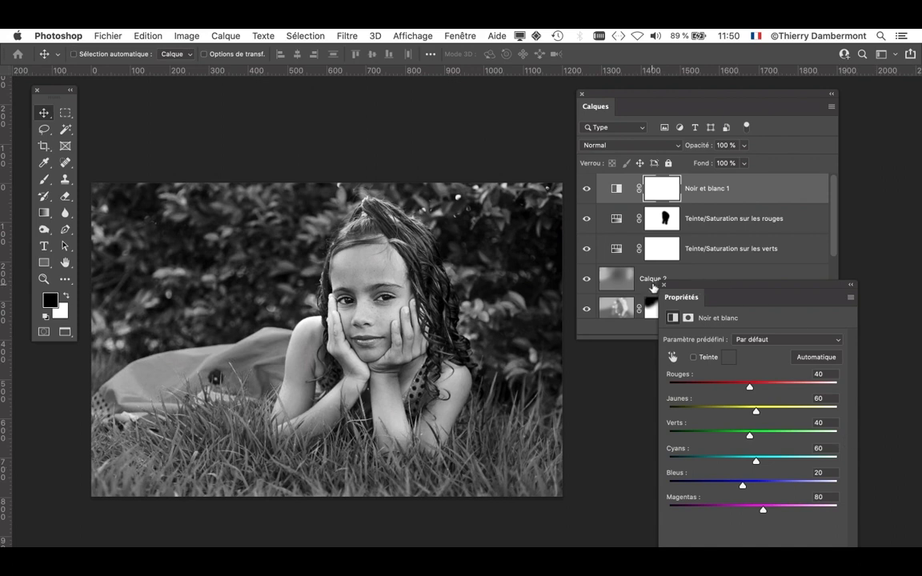
pyautogui.click(663, 285)
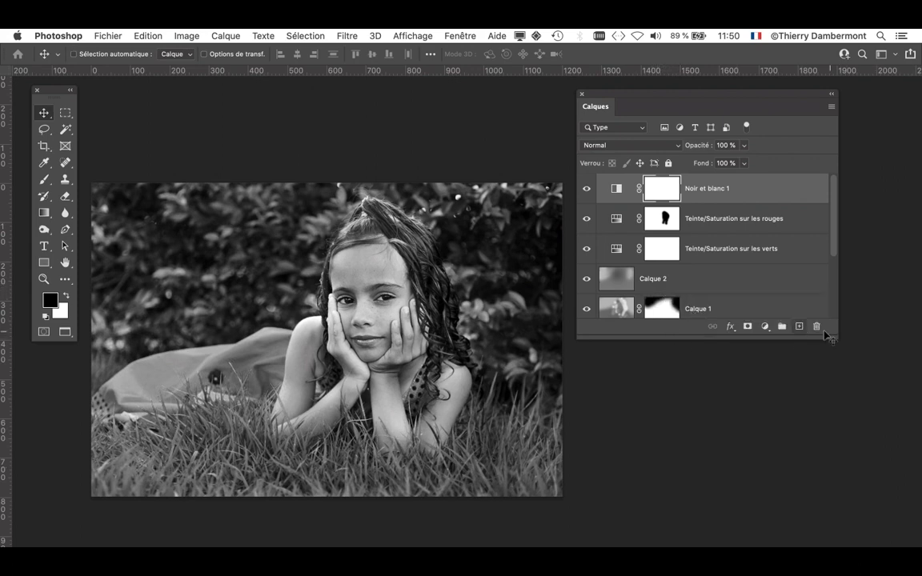
pyautogui.moveTo(837, 337); pyautogui.dragTo(838, 496)
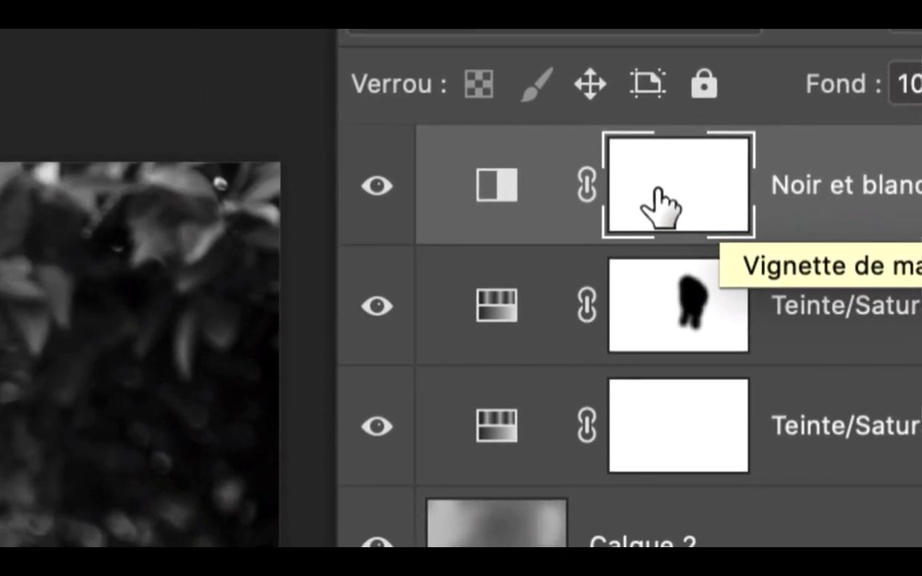
# - Display the Noir et blanc 1 layer's mask on its own and fill it with Noir
pyautogui.keyDown('alt'); pyautogui.click(660, 201); pyautogui.keyUp('alt')
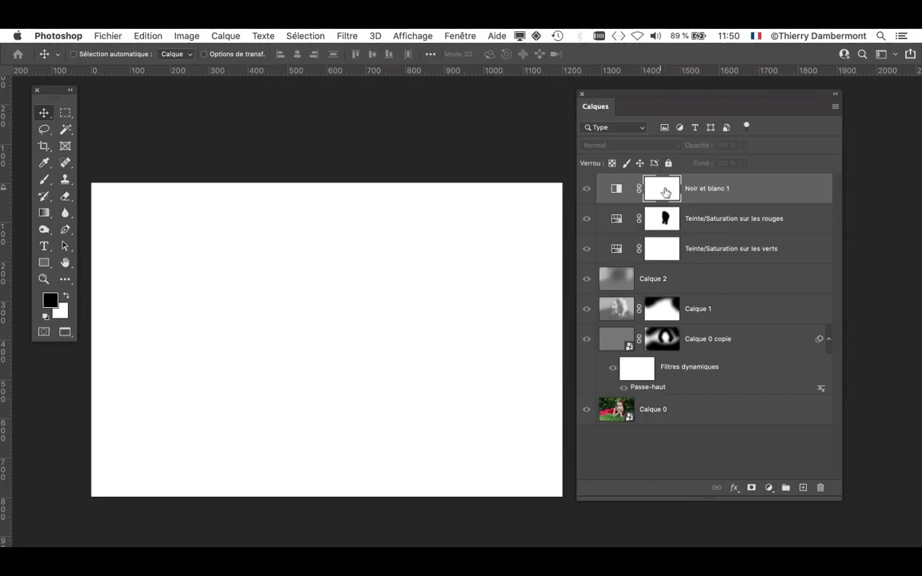
pyautogui.click(147, 35)
pyautogui.click(193, 242)
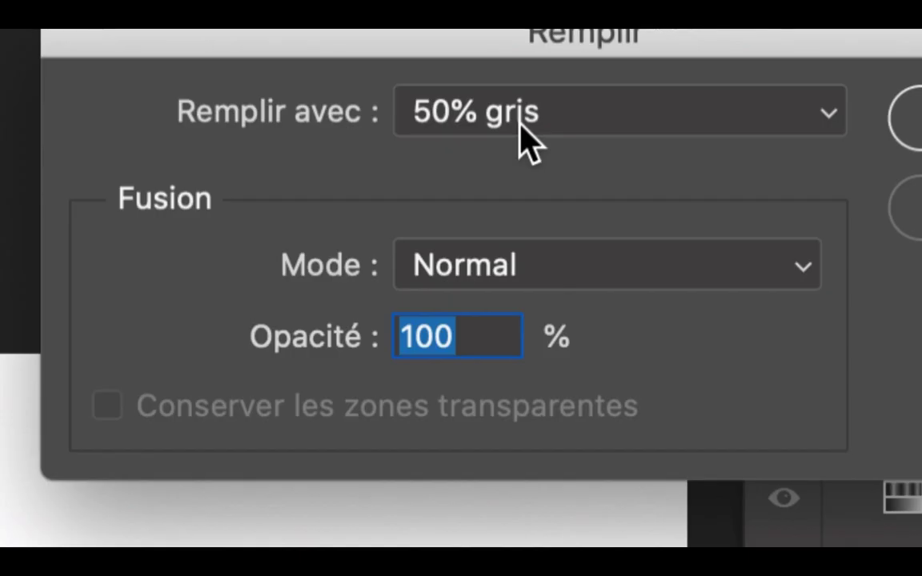
pyautogui.click(526, 143)
pyautogui.click(518, 68)
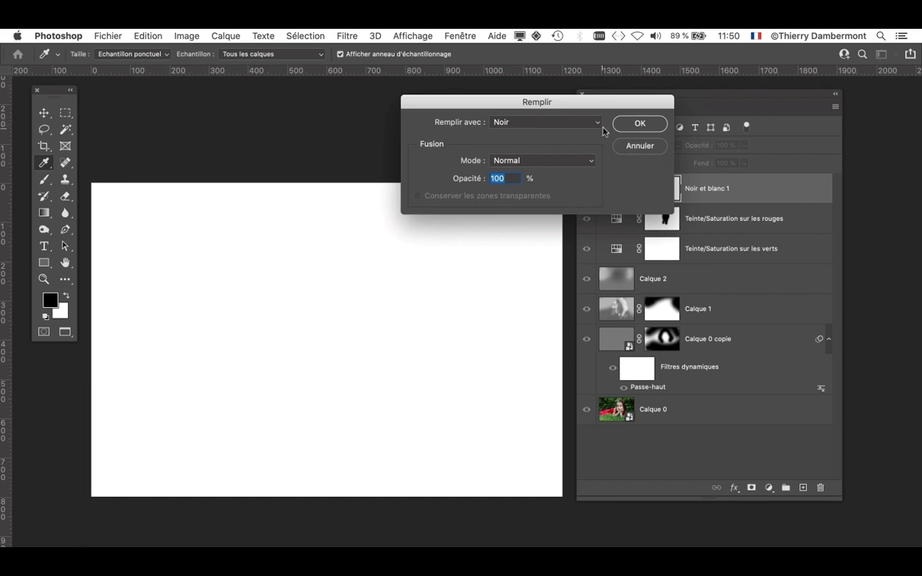
pyautogui.click(620, 126)
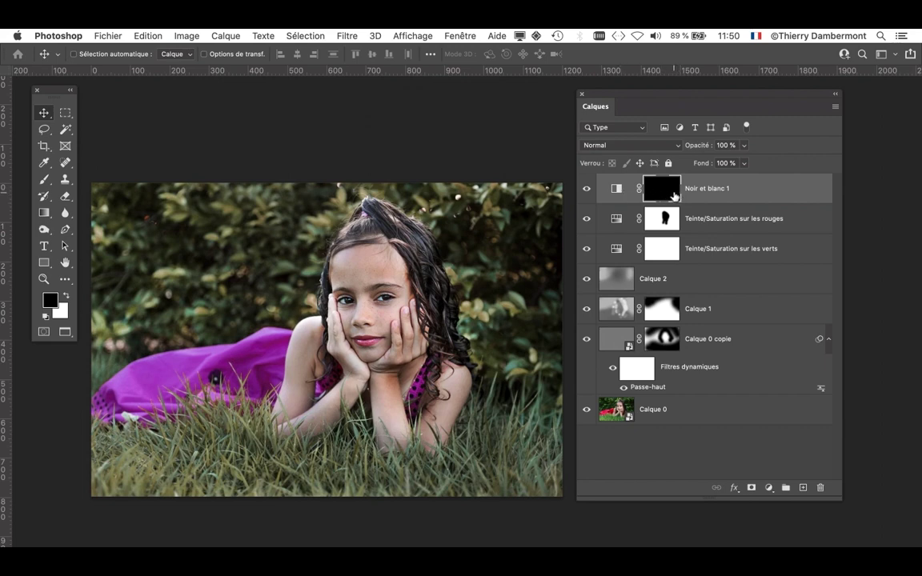
# - Paint white over the foreground grass on the Noir et blanc 1 mask, and lower the layer's opacity to 62%
pyautogui.click(44, 181)
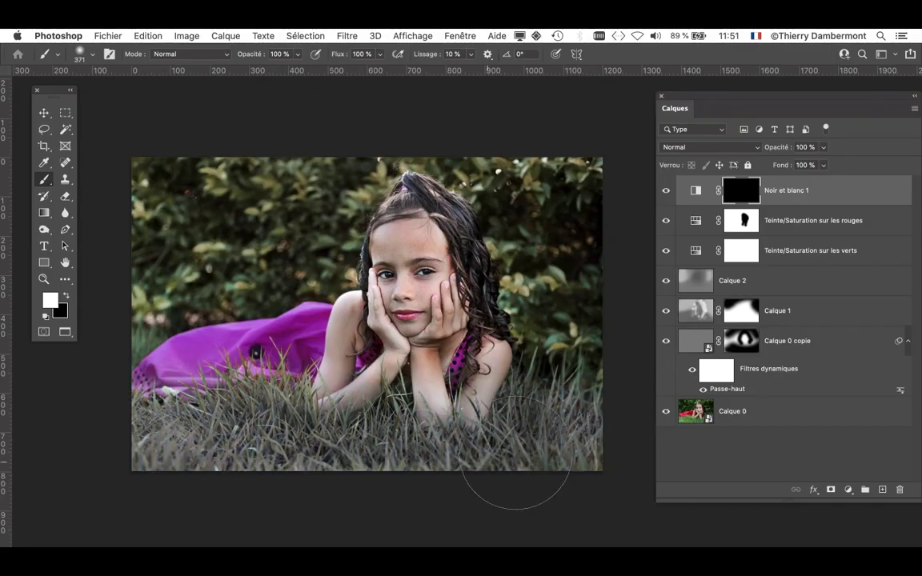
pyautogui.moveTo(242, 422)
pyautogui.mouseDown()
pyautogui.moveTo(160, 445)
pyautogui.moveTo(93, 417)
pyautogui.moveTo(70, 383)
pyautogui.mouseUp()
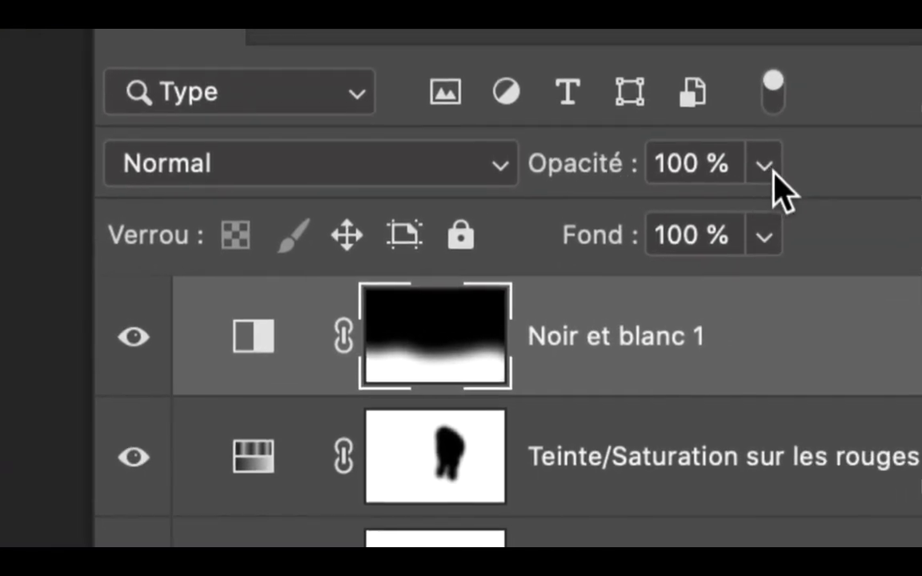
pyautogui.moveTo(916, 190); pyautogui.dragTo(837, 266)
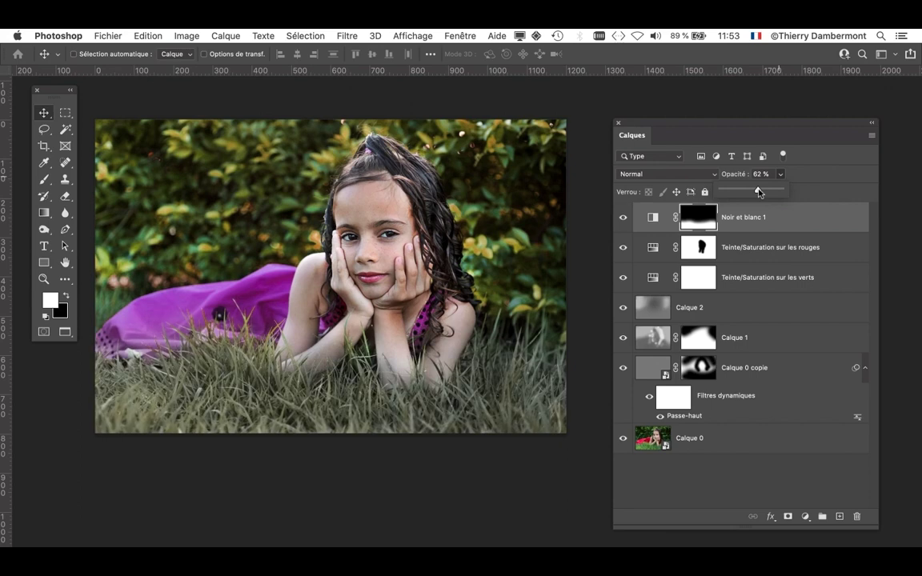